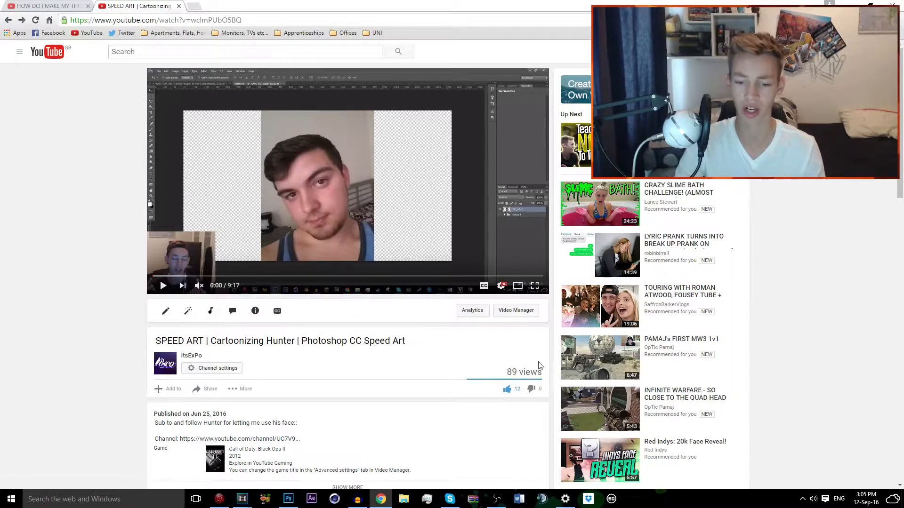
click(44, 6)
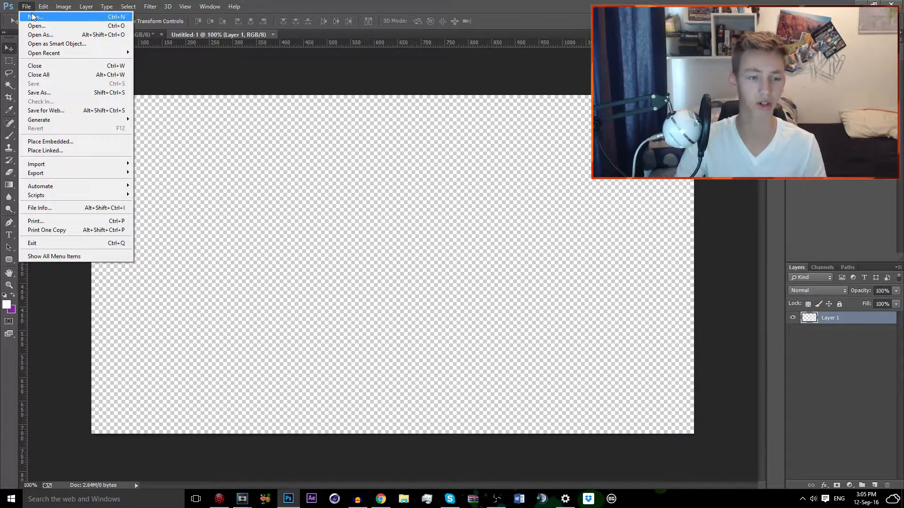
click(32, 17)
double_click(421, 169)
key(Tab)
key(Tab)
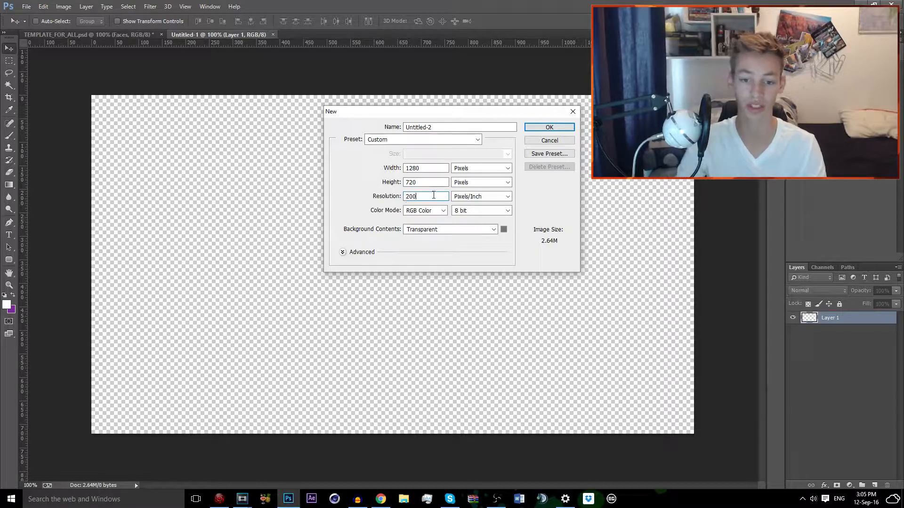
text(72)
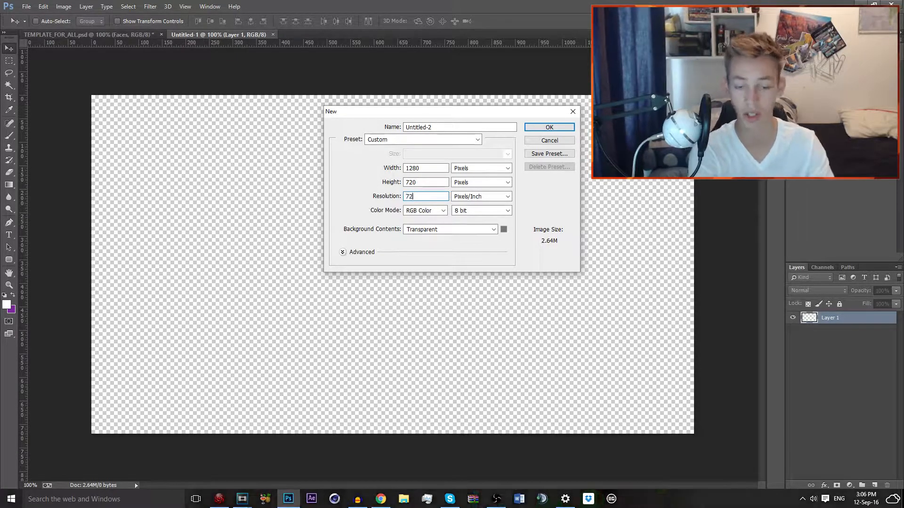
click(492, 230)
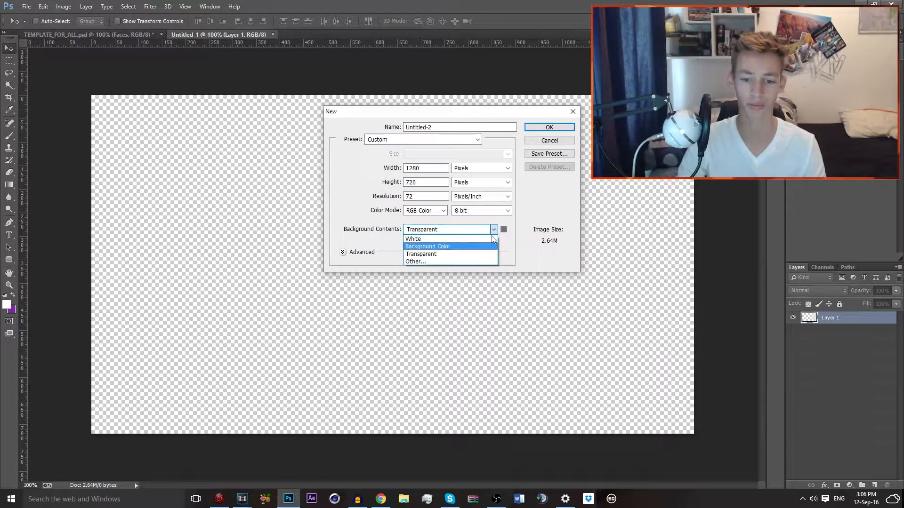
click(495, 234)
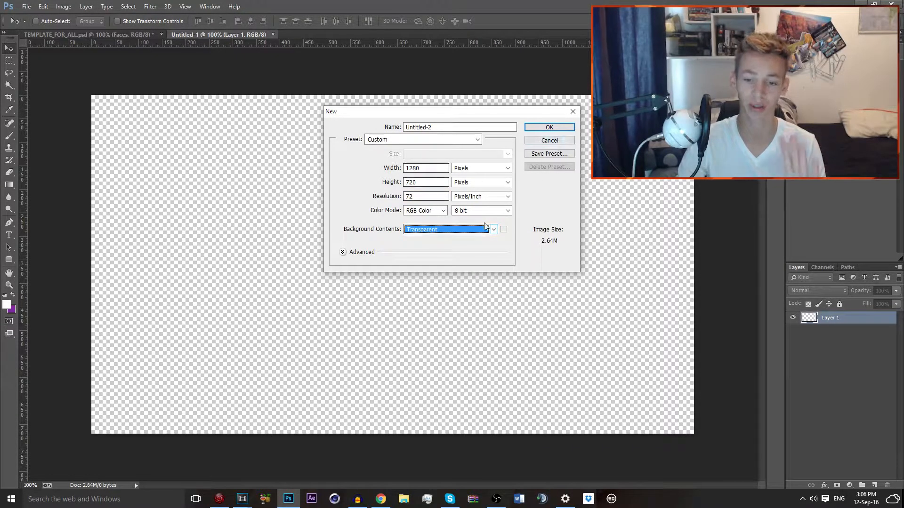
click(564, 140)
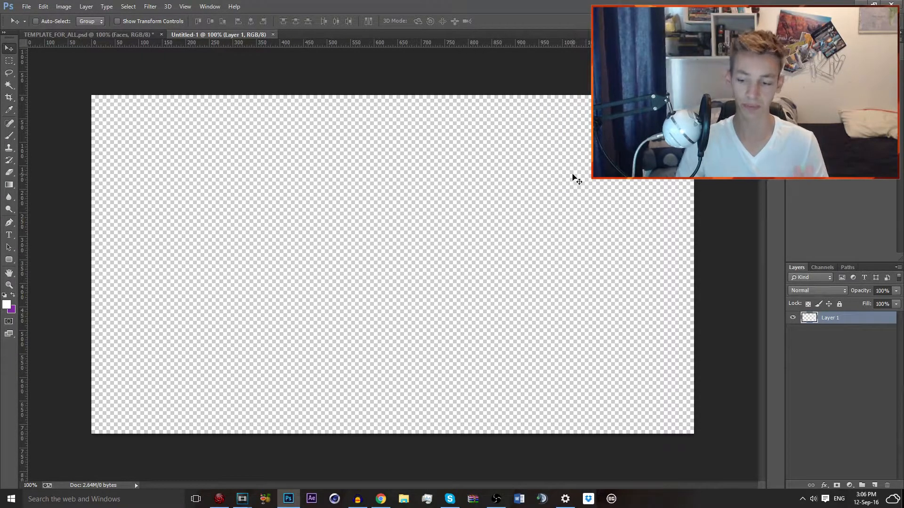
Step: Switch to the ZOMBIES.veg project in Vegas Pro and preview frames around the middle of the timeline
mouse_move(242, 499)
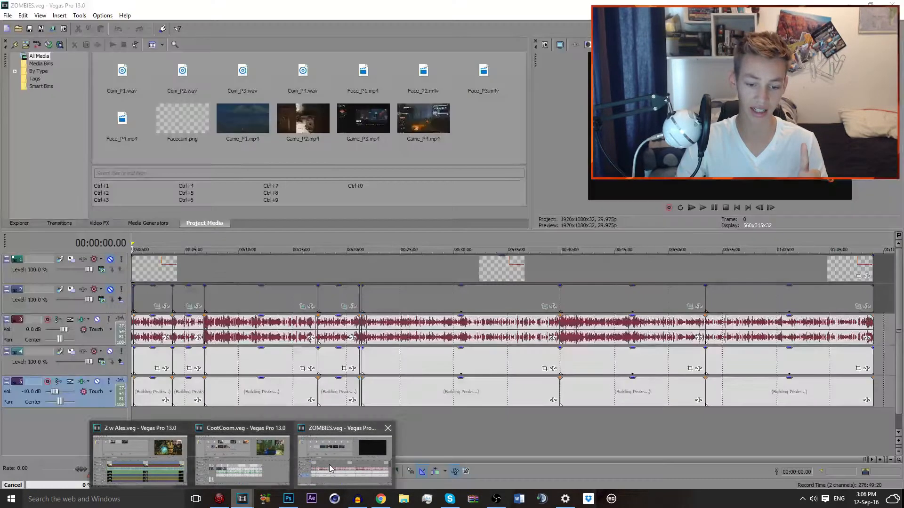
click(345, 454)
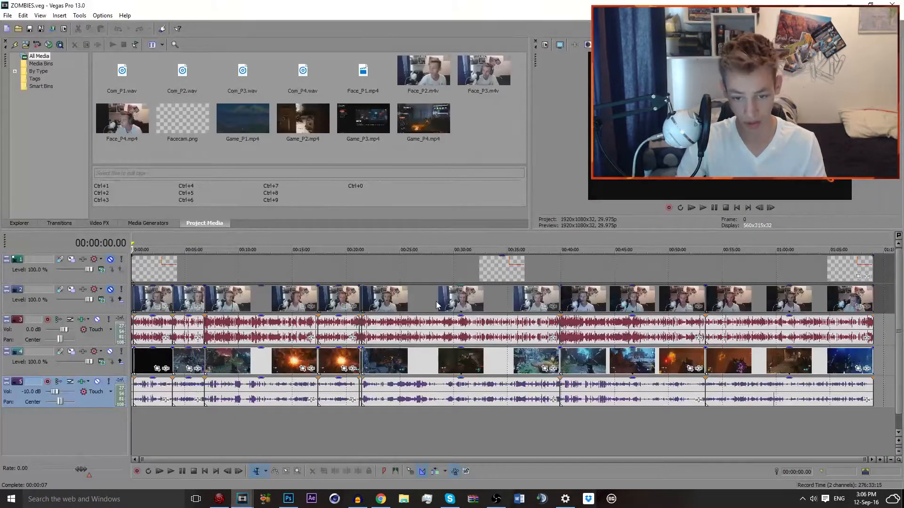
click(406, 301)
click(513, 299)
Step: Switch to TEMPLATE_FOR_ALL.psd in Photoshop, hide the thumbnail layers above Image1 copy 2, and select that blurred background layer
click(289, 500)
click(124, 34)
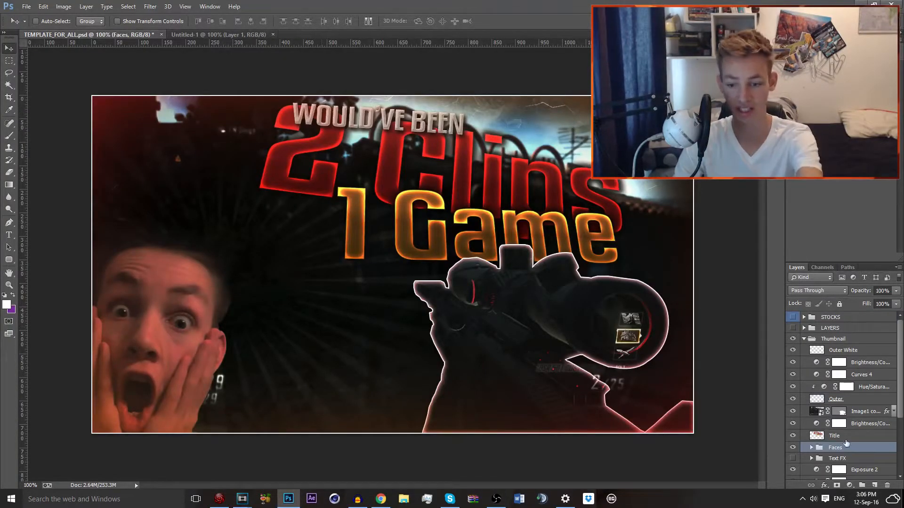
drag(799, 434, 797, 468)
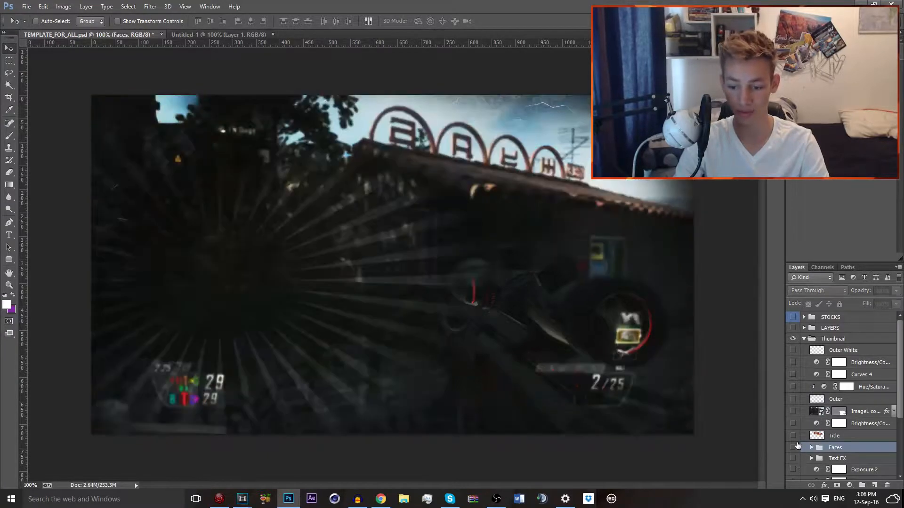
scroll(798, 431, down, 3)
drag(792, 398, 793, 442)
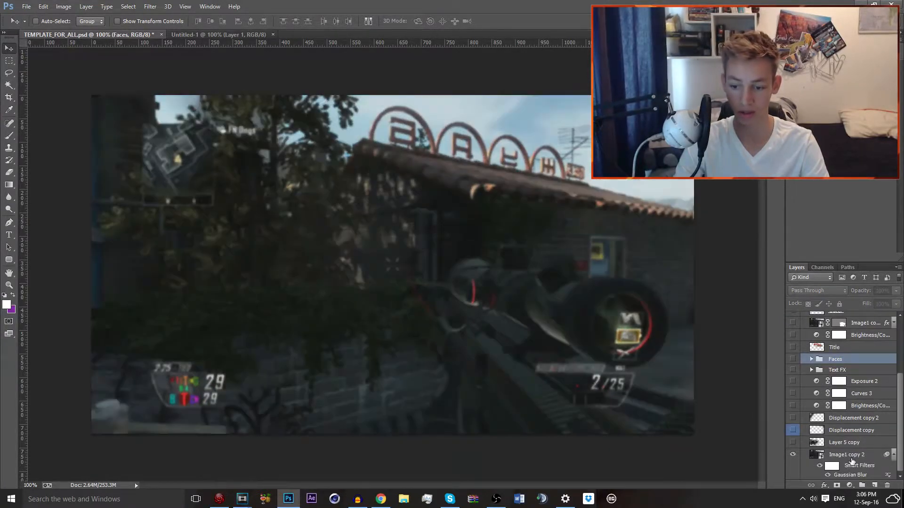
click(848, 454)
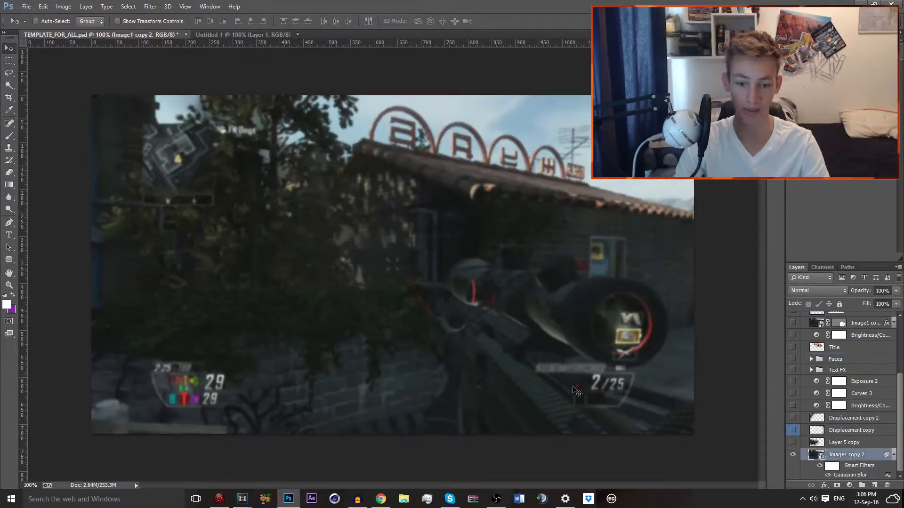
Step: Bring Untitled-1 forward in Photoshop, then return to ZOMBIES.veg in Vegas Pro and preview gameplay frames in the second half
click(238, 34)
click(242, 499)
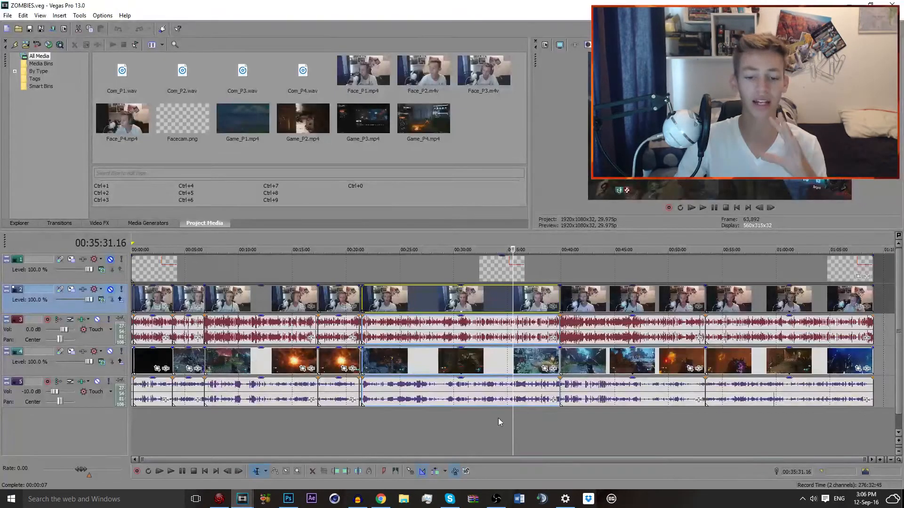
click(671, 426)
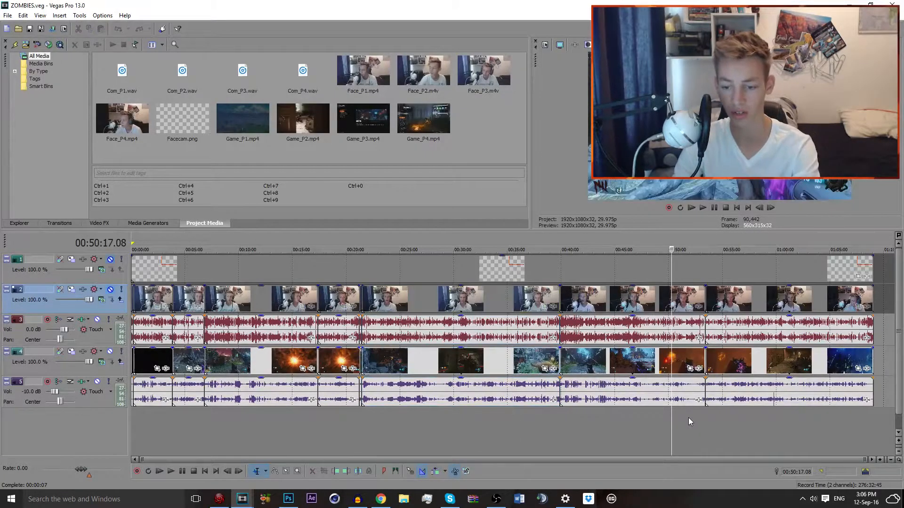
click(688, 417)
scroll(683, 422, up, 3)
click(553, 430)
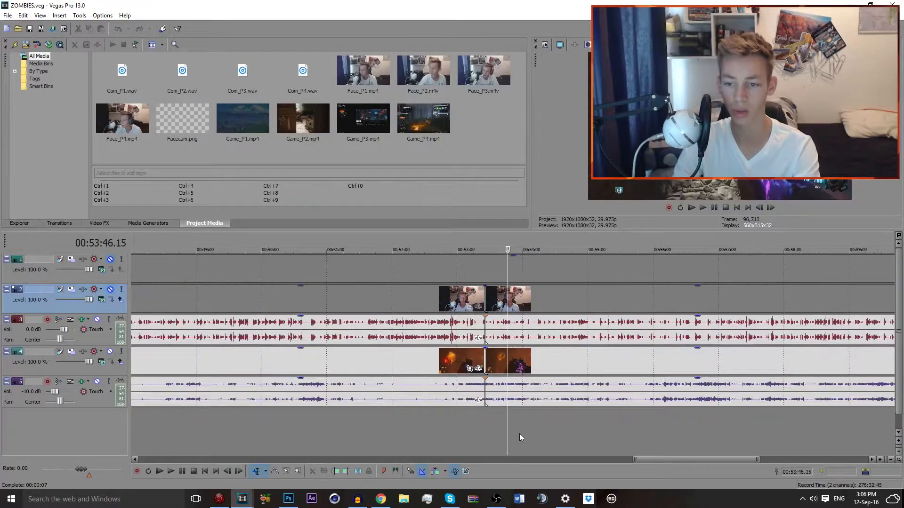
click(559, 429)
Step: Scrub the zombies gameplay between about 55 and 60 minutes, examining frames for a suitable thumbnail background
scroll(584, 426, up, 1)
key(Right)
key(Right)
key(Right)
key(Right)
key(Right)
key(Right)
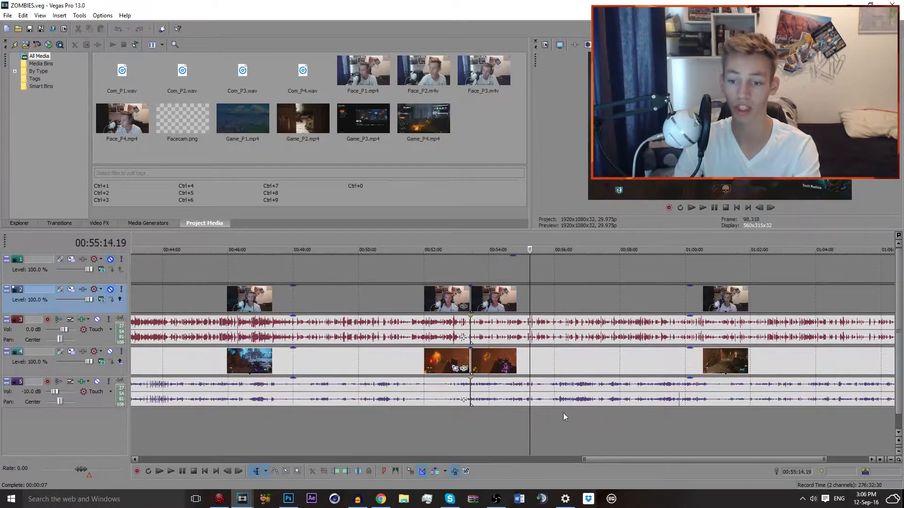
scroll(580, 412, down, 1)
scroll(580, 412, up, 1)
key(Right)
key(Right)
key(Right)
key(Right)
key(Right)
key(Right)
key(Right)
key(Right)
key(Right)
key(Right)
key(Right)
key(Right)
key(Right)
key(Right)
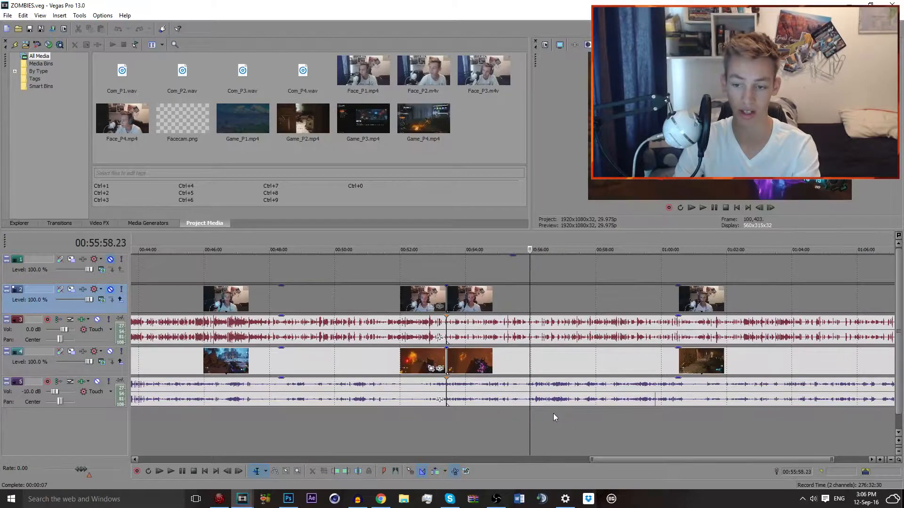
key(Right)
key(Right)
key(Right)
key(Right)
key(Right)
key(Right)
key(Right)
key(Right)
key(Right)
key(Right)
key(Right)
key(Right)
key(Right)
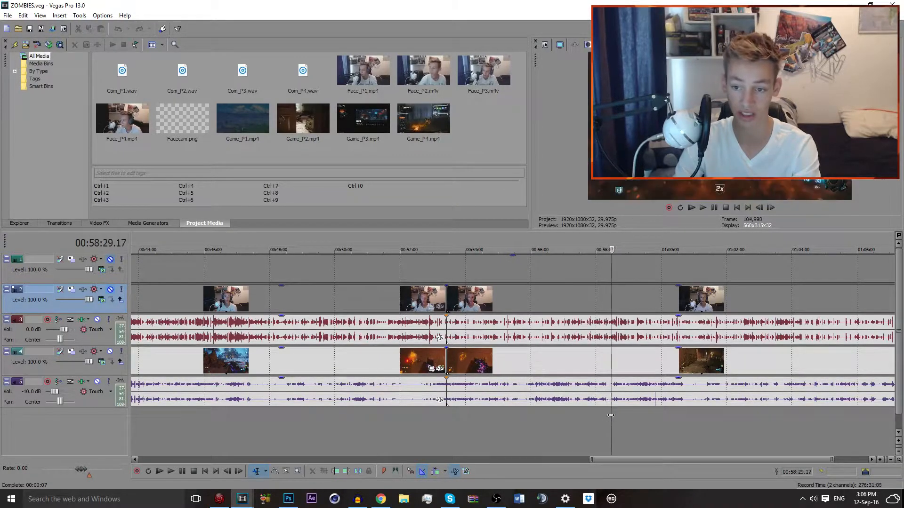
scroll(600, 417, up, 1)
key(Right)
key(Right)
key(Right)
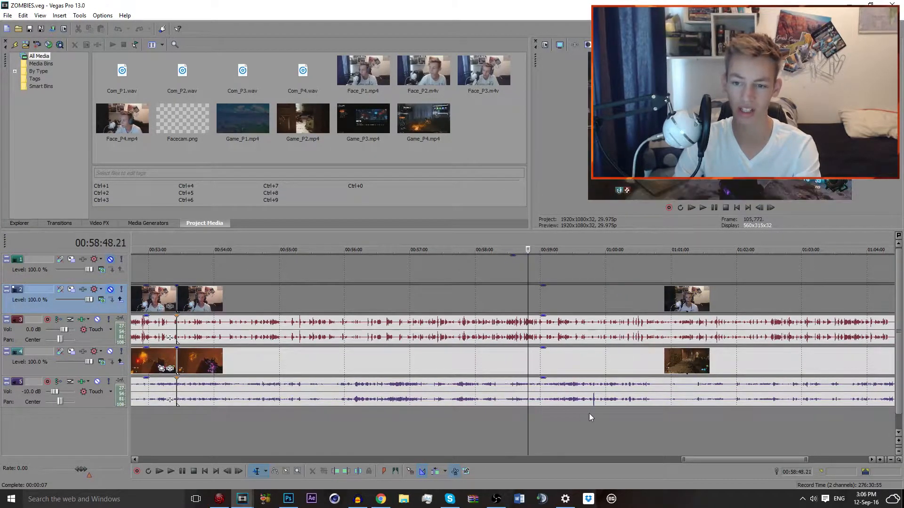
scroll(588, 413, up, 1)
key(Right)
key(Right)
key(Right)
key(Right)
key(Right)
key(Right)
key(Right)
key(Right)
key(Right)
key(Right)
scroll(543, 430, down, 2)
key(Right)
key(Right)
key(Right)
key(Right)
key(Right)
key(Right)
key(Right)
key(Right)
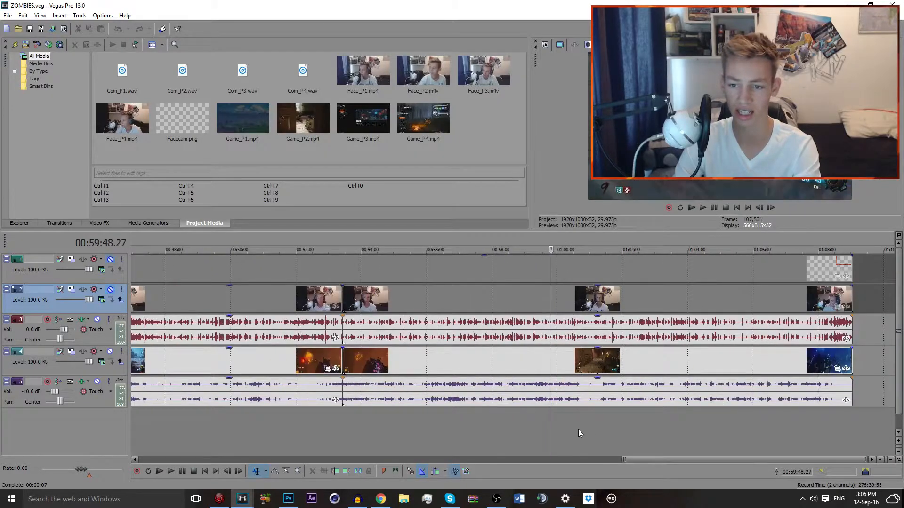
Step: Jump past the one-hour mark in the zombies gameplay and examine frames up to about 01:04:15 for a thumbnail background
click(628, 423)
click(664, 419)
scroll(659, 420, up, 1)
key(Right)
key(Right)
key(Right)
key(Right)
key(Right)
key(Right)
key(Right)
key(Right)
key(Right)
key(Right)
key(Right)
key(Right)
key(Right)
key(Right)
key(Right)
key(Right)
key(Right)
key(Right)
key(Right)
key(Right)
click(606, 420)
click(615, 424)
click(649, 425)
click(598, 428)
key(Right)
scroll(652, 430, up, 1)
key(Right)
key(Right)
key(Right)
key(Right)
key(Right)
key(Right)
key(Right)
key(Right)
key(Right)
key(Right)
key(Right)
key(Right)
key(Right)
key(Right)
key(Right)
key(Right)
key(Right)
key(Right)
key(Right)
key(Right)
key(Right)
key(Right)
key(Right)
key(Right)
key(Right)
key(Right)
key(Right)
key(Right)
key(Right)
key(Right)
key(Right)
key(Right)
key(Right)
key(Right)
key(Right)
key(Right)
key(Right)
key(Right)
key(Right)
key(Right)
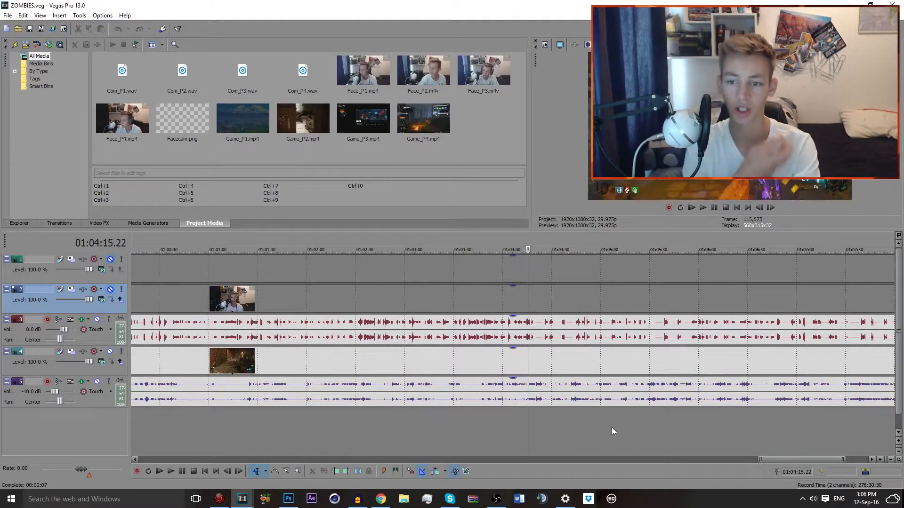
Step: Advance gradually through the gameplay from about 01:04:15 to 01:05:01, examining each frame for a suitable thumbnail background
key(Right)
key(Right)
key(Right)
key(Right)
key(Right)
key(Right)
key(Right)
key(Right)
key(Right)
key(Right)
key(Right)
key(Right)
key(Right)
key(Right)
key(Right)
key(Right)
key(Right)
key(Right)
key(Right)
key(Right)
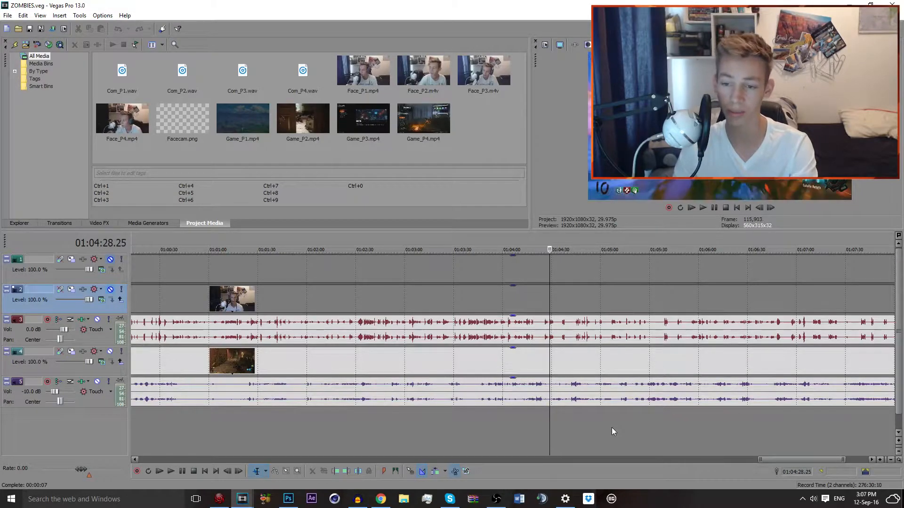
key(Right)
key(Right)
key(Right)
key(Right)
key(Right)
key(Right)
key(Right)
key(Right)
key(Right)
key(Right)
key(Right)
key(Right)
key(Right)
key(Right)
key(Right)
key(Right)
key(Right)
key(Right)
key(Right)
key(Right)
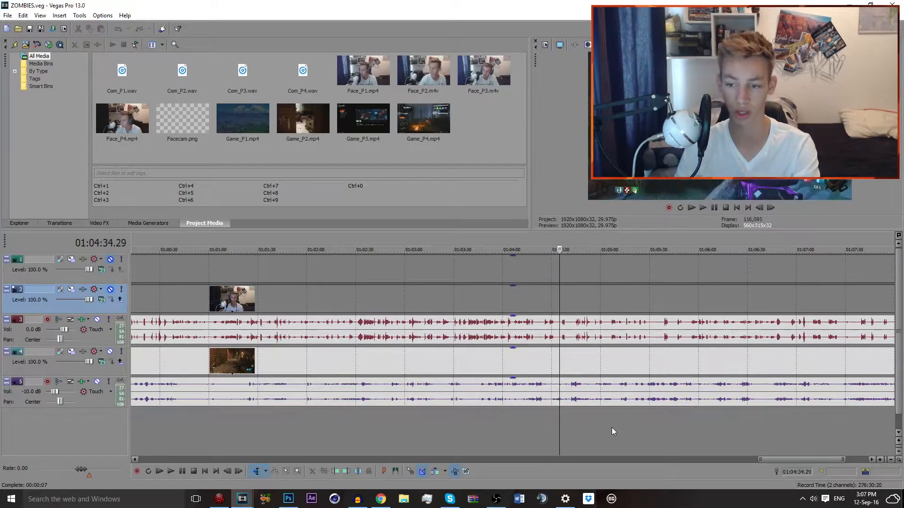
key(Right)
key(Right)
key(Right)
key(Right)
key(Right)
key(Right)
key(Right)
key(Right)
key(Right)
key(Right)
key(Right)
key(Right)
key(Right)
key(Right)
key(Right)
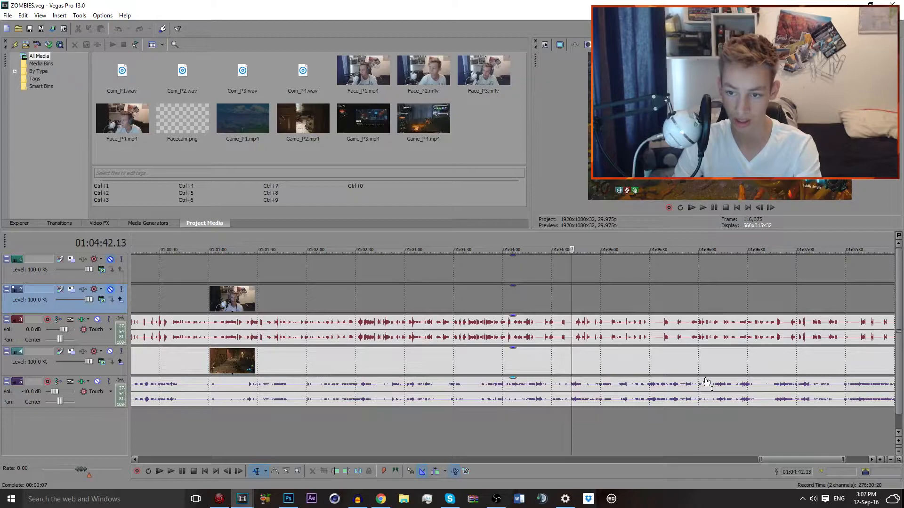
key(Right)
key(Right)
key(Right)
key(Right)
key(Right)
key(Right)
key(Right)
key(Right)
key(Right)
key(Right)
key(Right)
key(Right)
key(Right)
key(Right)
key(Right)
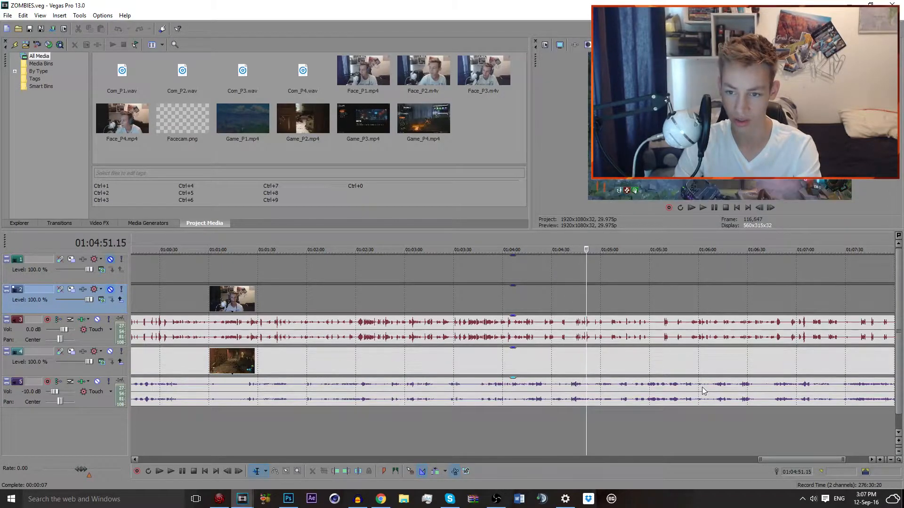
key(Right)
key(Right)
key(Right)
key(Right)
key(Right)
key(Right)
key(Right)
key(Right)
key(Right)
key(Right)
key(Right)
key(Right)
key(Right)
key(Right)
key(Right)
key(Right)
key(Right)
key(Right)
key(Right)
key(Right)
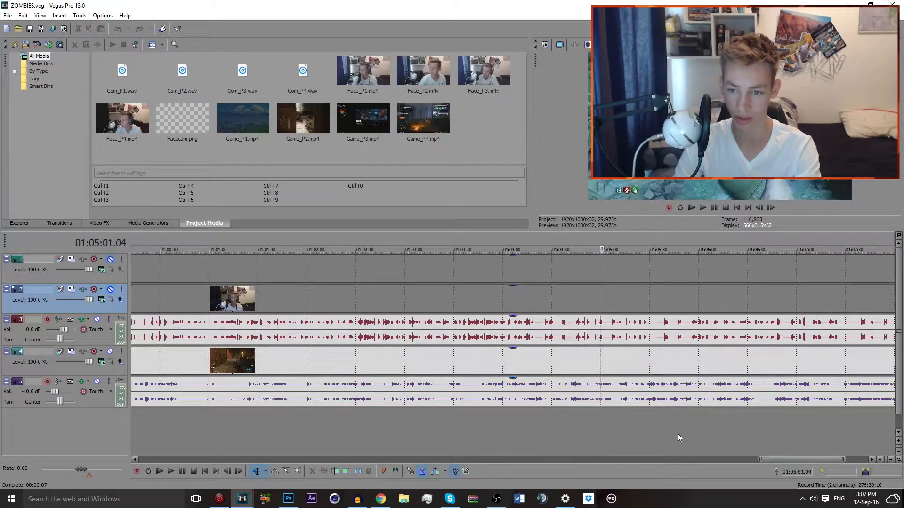
Step: Advance through the zombies gameplay from about 01:05:01 to 01:05:25, examining frames for a suitable thumbnail background
key(Right)
key(Right)
key(Right)
key(Right)
key(Right)
key(Right)
key(Right)
key(Right)
key(Right)
key(Right)
key(Right)
key(Right)
key(Right)
key(Right)
key(Right)
key(Right)
key(Right)
key(Right)
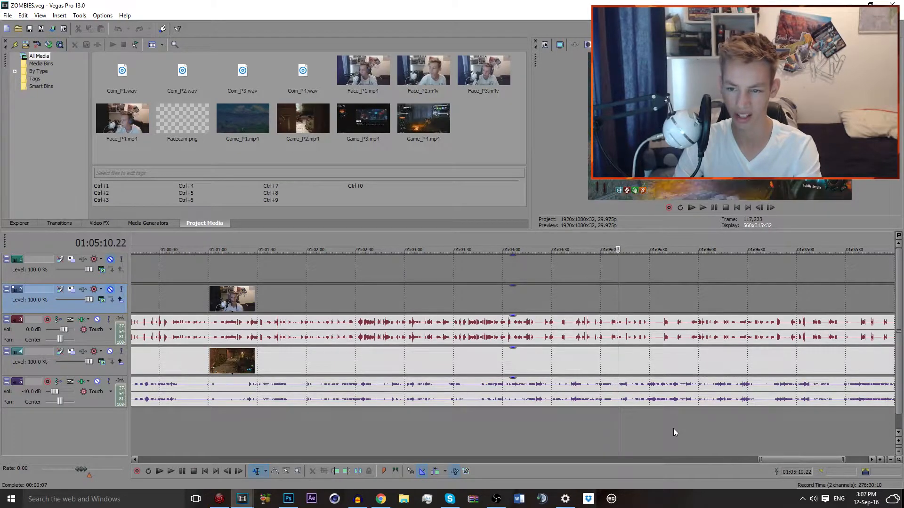
key(Right)
key(Right)
key(Right)
key(Right)
key(Right)
key(Right)
key(Right)
key(Right)
key(Right)
key(Right)
key(Right)
key(Right)
key(Right)
key(Right)
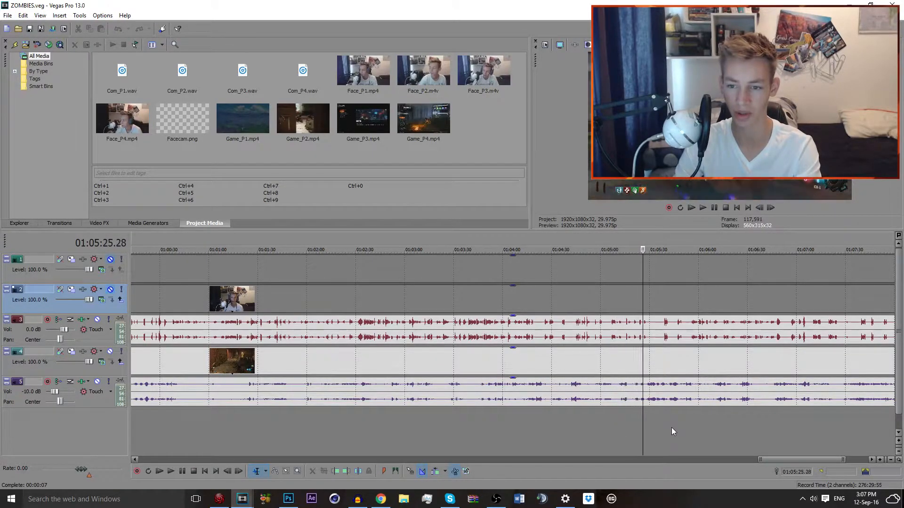
Step: Jump ahead to about 01:06:09 in the gameplay and examine frames past 01:06:15 for a thumbnail background
click(707, 432)
click(711, 426)
scroll(710, 423, down, 1)
scroll(709, 423, up, 2)
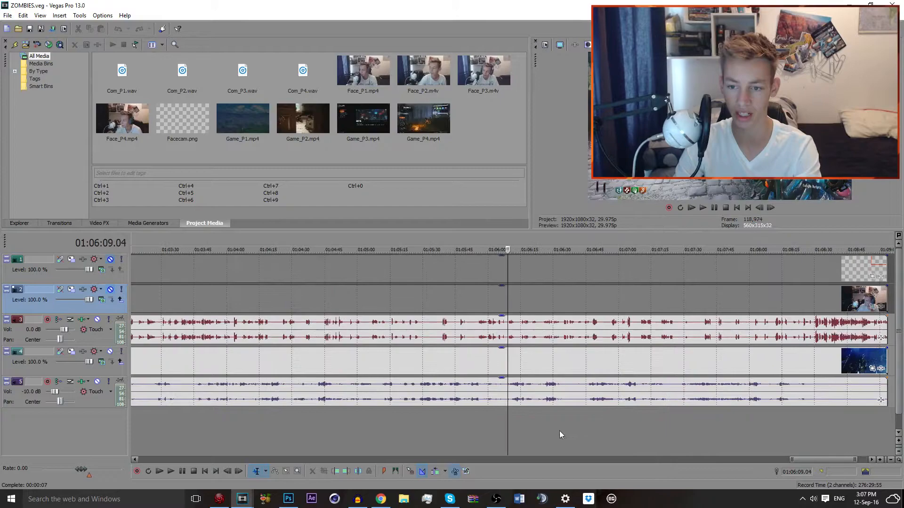
click(519, 420)
key(Right)
key(Right)
key(Right)
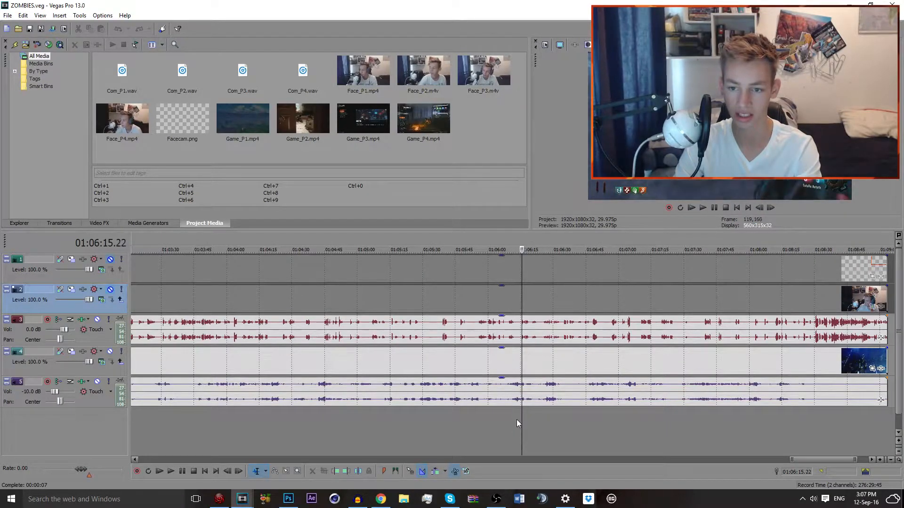
key(Right)
key(Right)
key(Right)
Step: Jump through the rest of the gameplay and examine frames up to about 01:08:09 for a thumbnail background
click(567, 421)
click(706, 419)
click(737, 419)
click(760, 417)
key(Right)
key(Right)
key(Right)
key(Right)
key(Right)
key(Right)
key(Right)
key(Right)
key(Right)
key(Right)
key(Right)
key(Right)
key(Right)
key(Right)
key(Right)
key(Right)
Step: Show the whole project timeline and examine the gameplay around 00:37:45 for a thumbnail background
scroll(654, 414, down, 6)
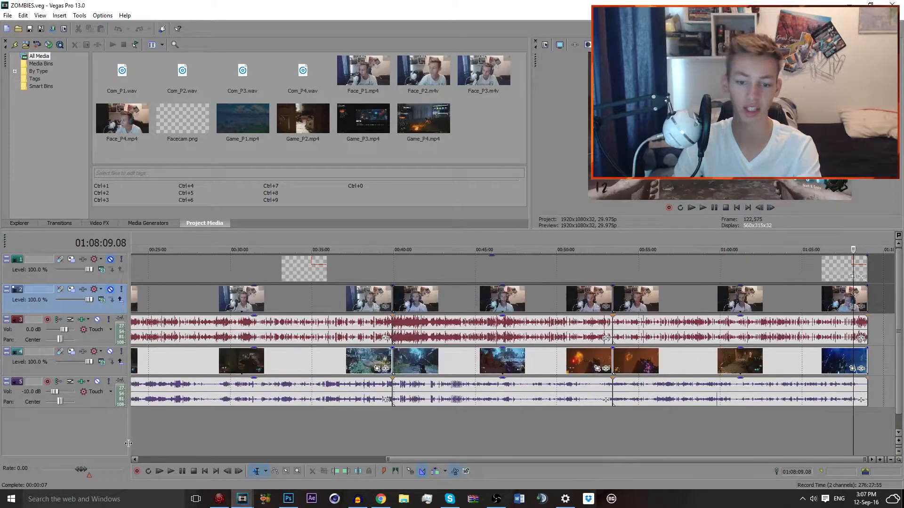
scroll(286, 423, down, 2)
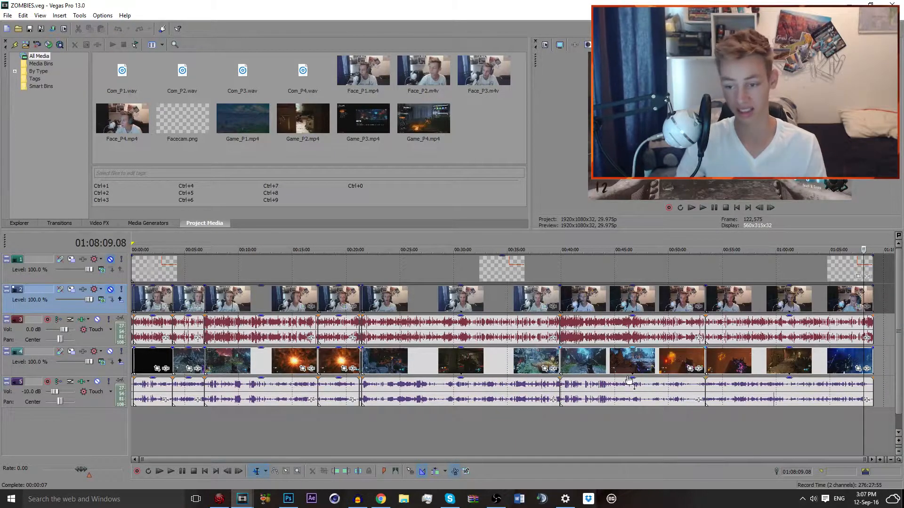
click(536, 421)
key(Right)
key(Right)
key(Right)
key(Right)
key(Right)
key(Right)
key(Right)
key(Right)
key(Right)
key(Right)
key(Right)
key(Right)
key(Right)
key(Right)
key(Right)
key(Right)
key(Right)
key(Right)
key(Right)
key(Right)
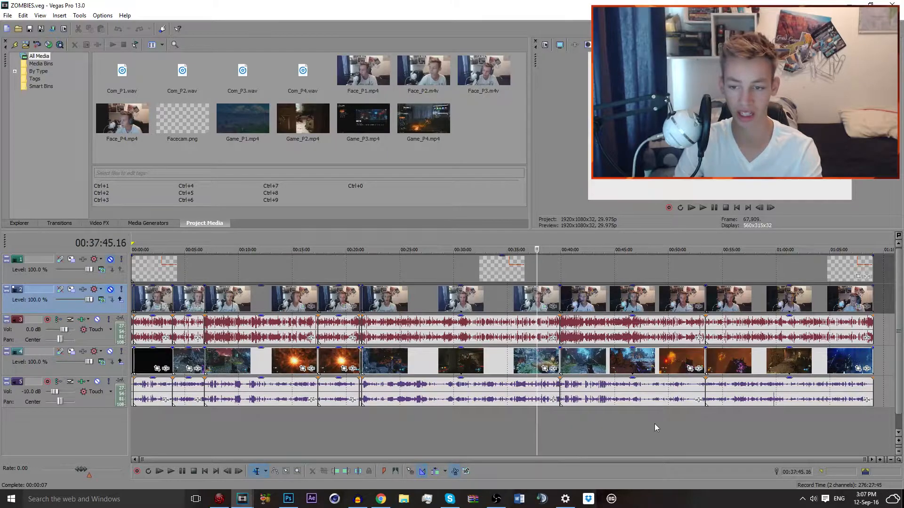
Step: Check several points in the second half of the gameplay and park the playhead on the frame at 01:04:21.03
click(694, 422)
click(737, 423)
click(838, 421)
click(771, 414)
scroll(593, 411, up, 6)
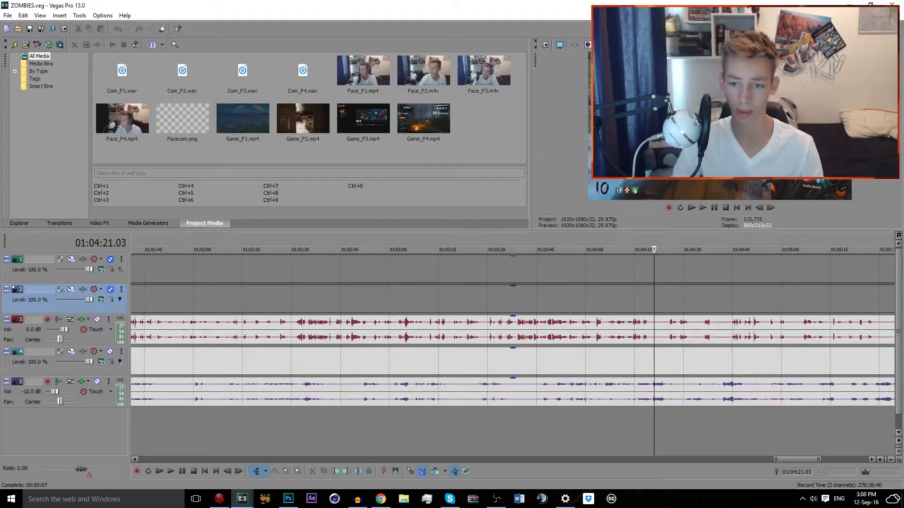
Step: Save a snapshot of the current preview frame to the Desktop as a JPEG named Image1
click(686, 45)
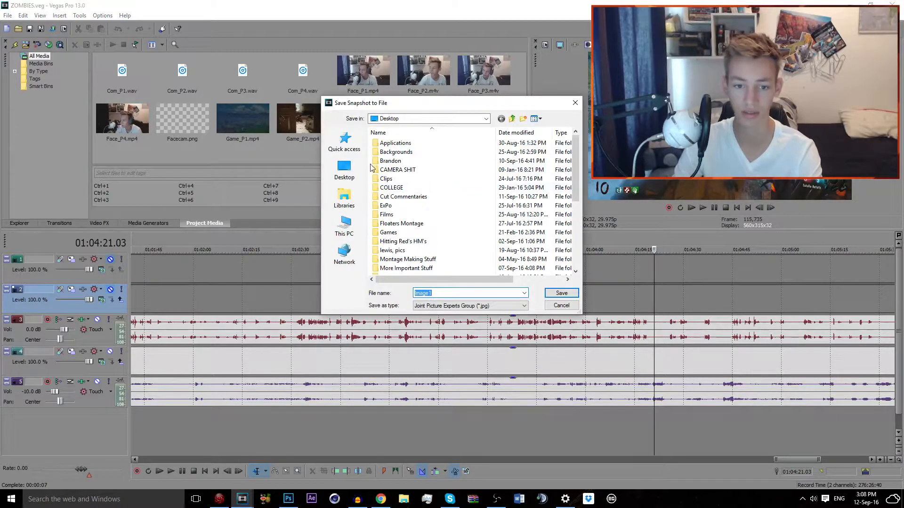
click(344, 170)
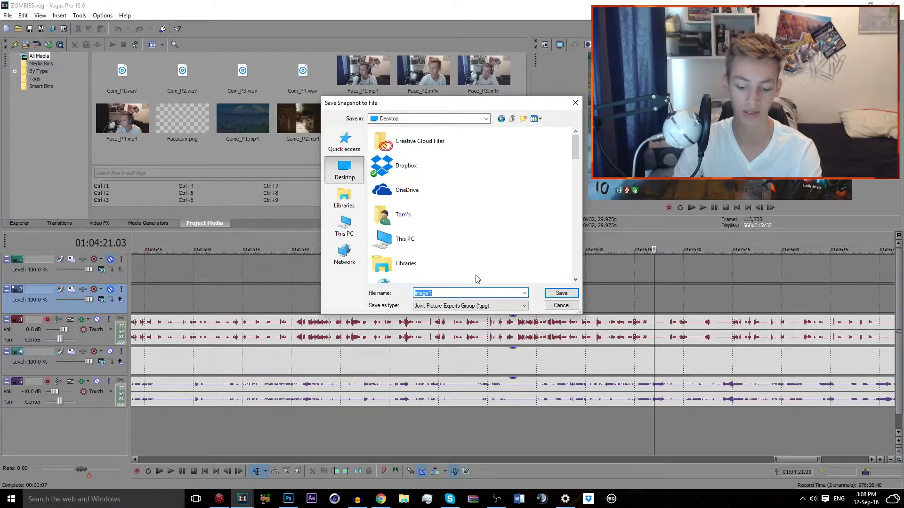
key(Return)
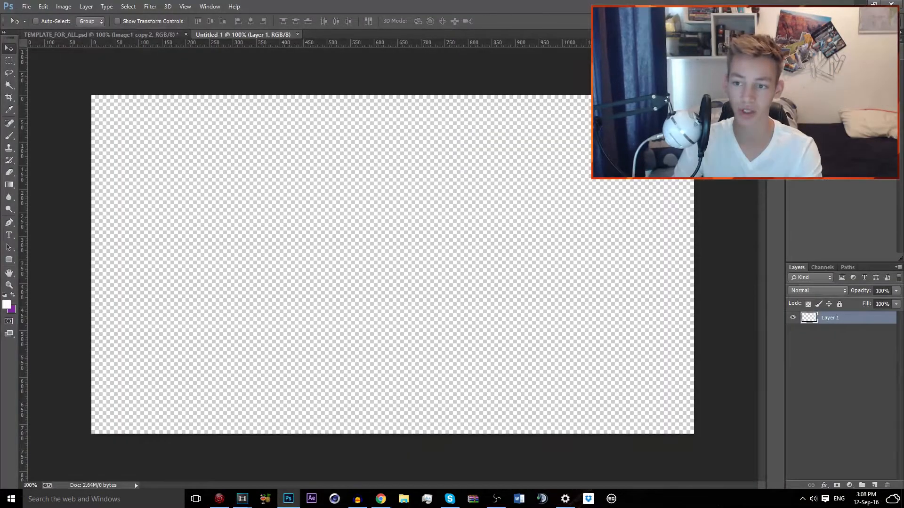
Step: Place the Image1 snapshot from the desktop into Untitled-1 in Photoshop at full canvas size and rasterize its layer
click(856, 4)
drag(18, 411, 382, 306)
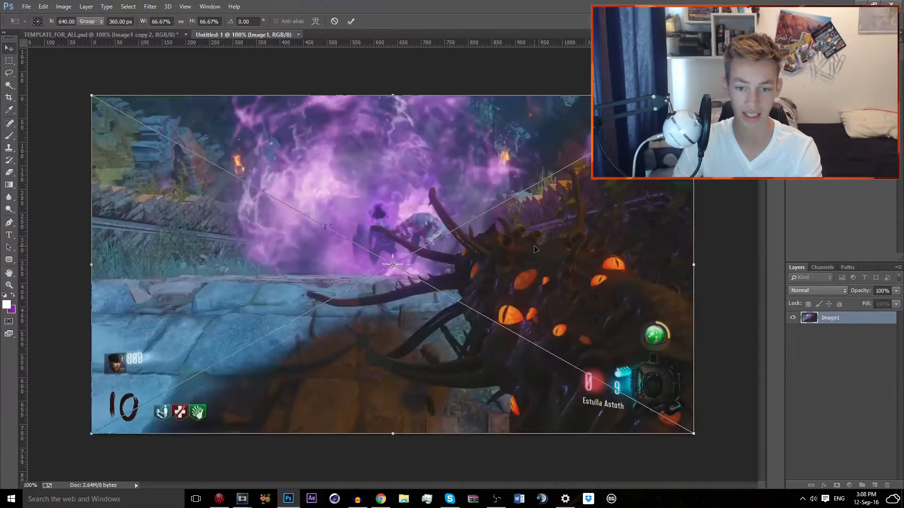
key(Return)
click(857, 4)
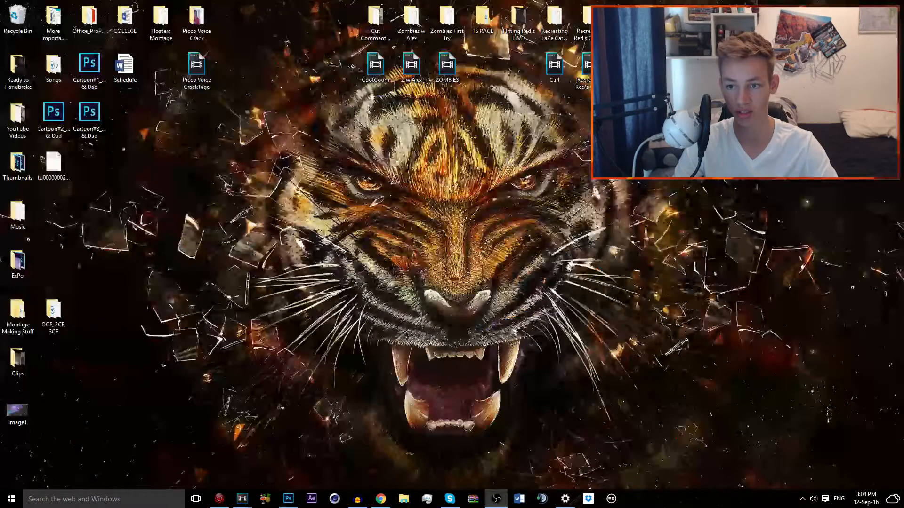
click(292, 505)
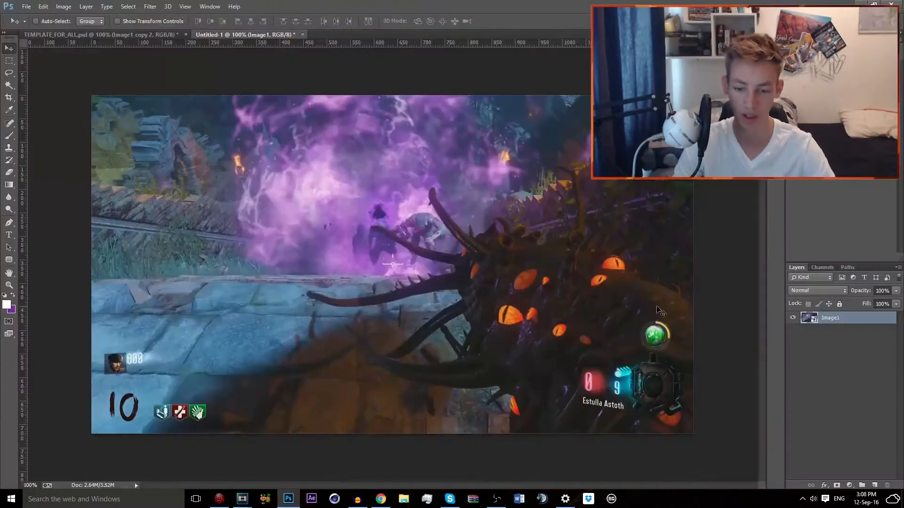
right_click(837, 320)
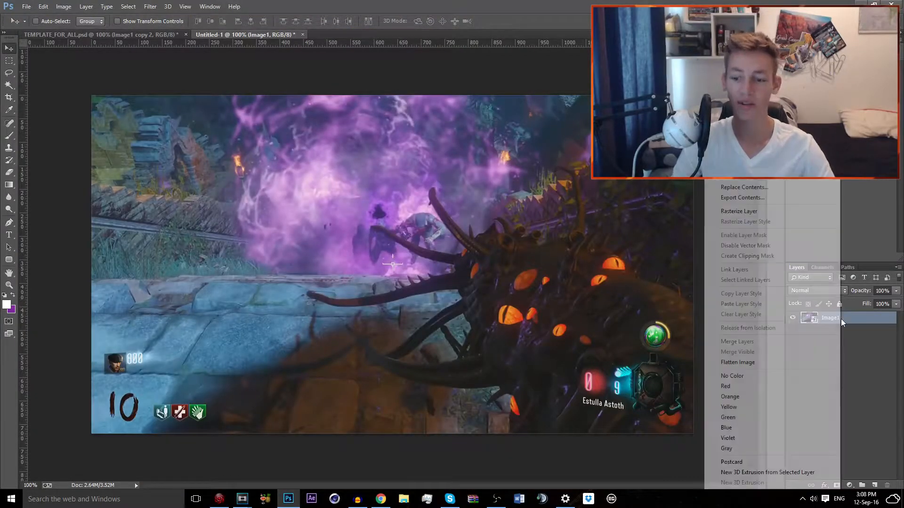
click(746, 212)
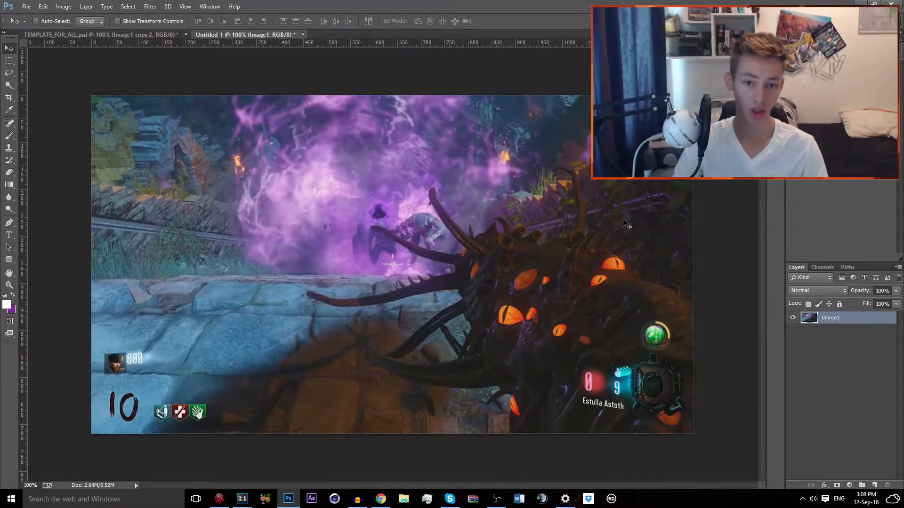
Step: Examine the layer stack of TEMPLATE_FOR_ALL.psd for its background layer setup, and return to Untitled-1
click(109, 35)
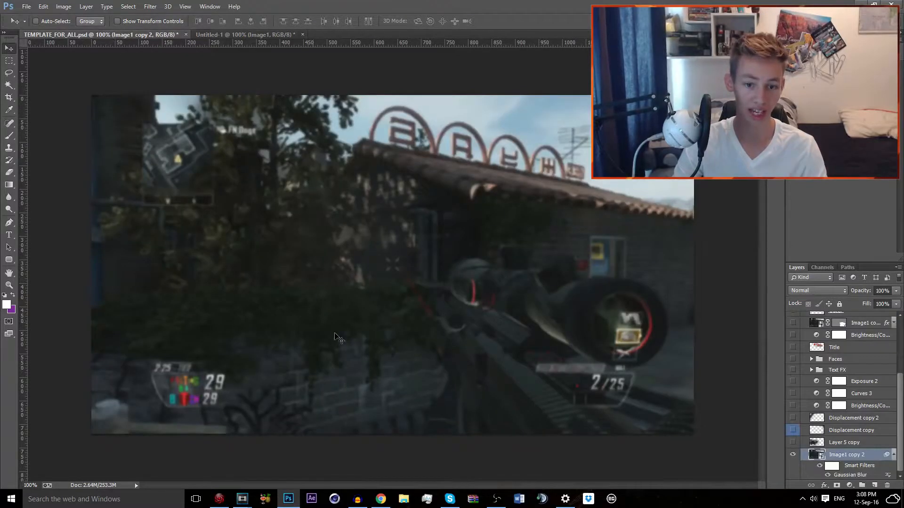
scroll(847, 424, up, 3)
click(857, 358)
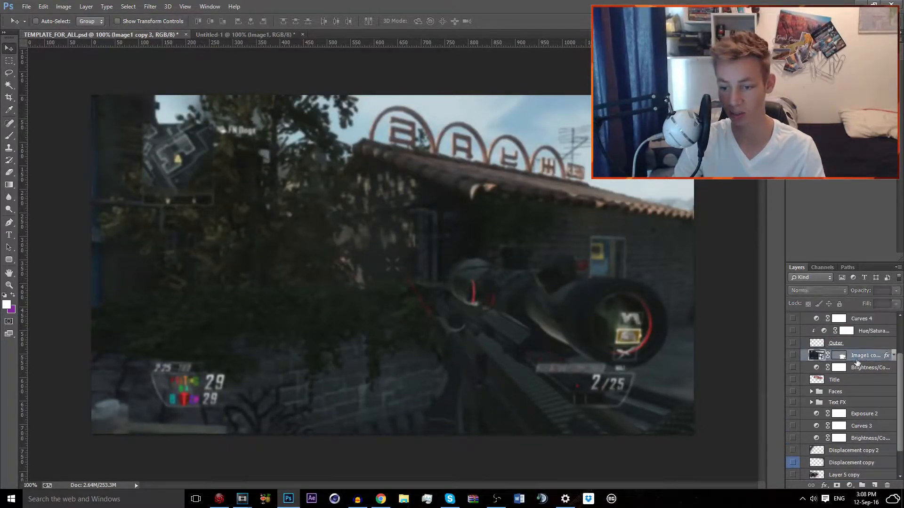
scroll(866, 414, down, 2)
click(871, 456)
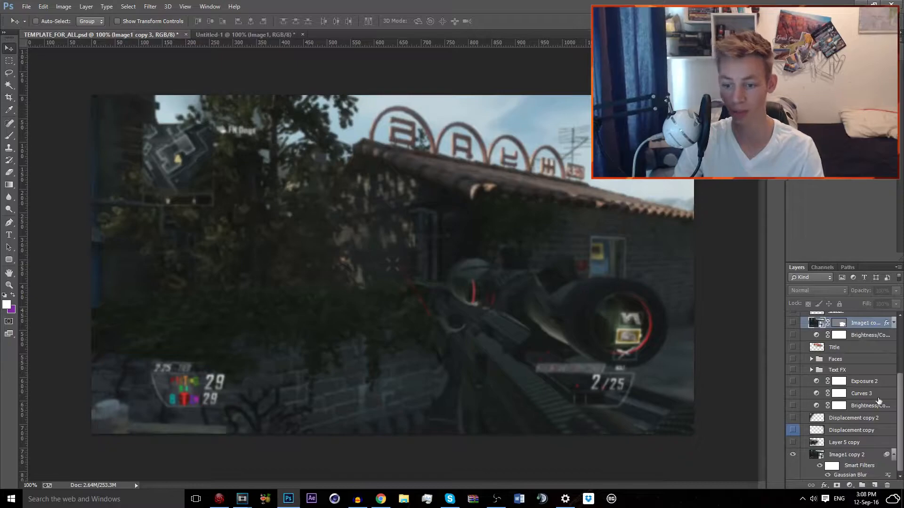
click(250, 35)
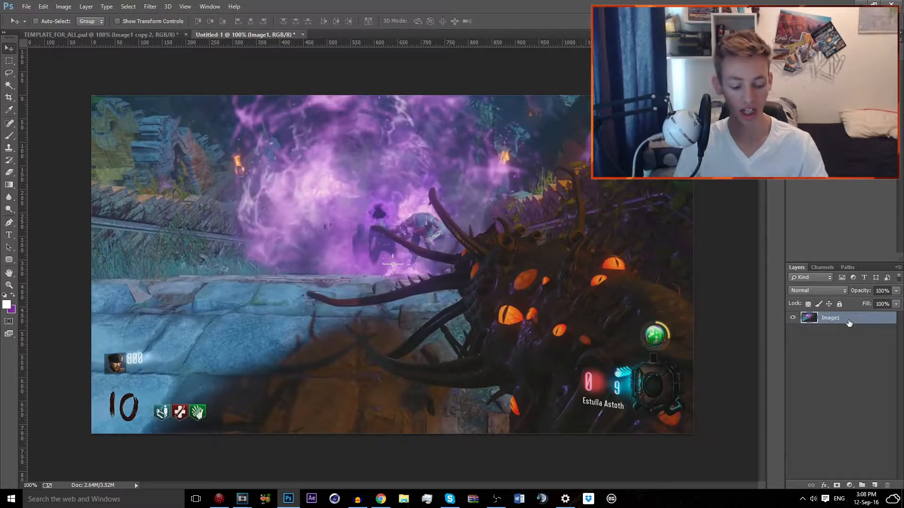
Step: Duplicate the Image1 layer and move the copy below the original
key(ctrl+j)
right_click(835, 320)
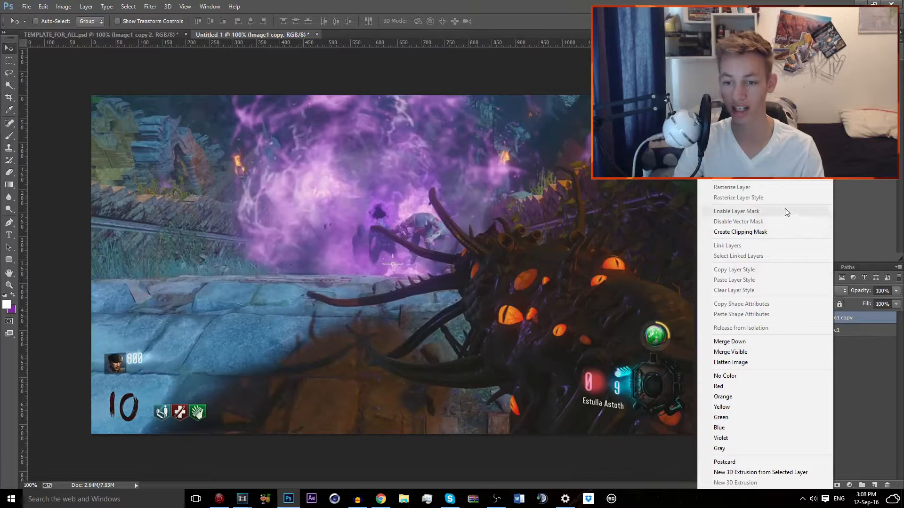
click(880, 323)
drag(878, 321, 864, 354)
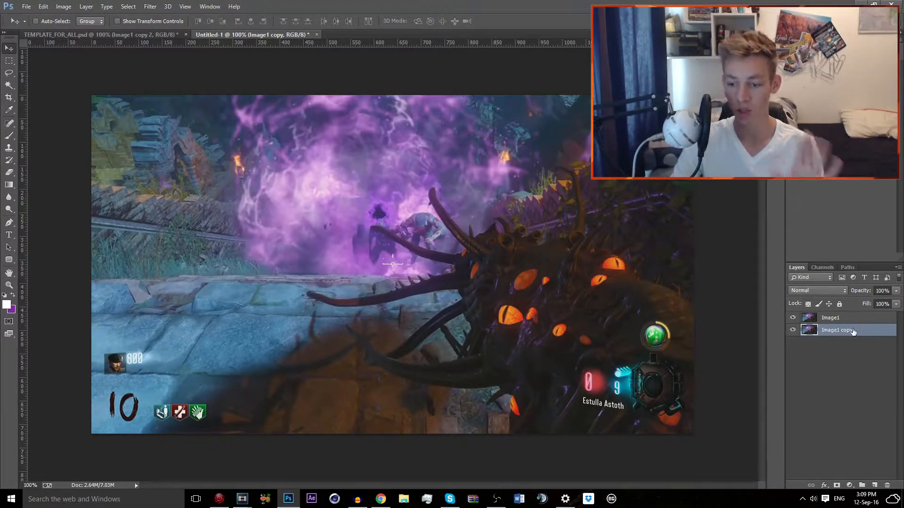
Step: Hide the Image1 layer and apply a Gaussian Blur with a 2.0-pixel radius to Image1 copy
click(850, 319)
click(793, 317)
click(876, 328)
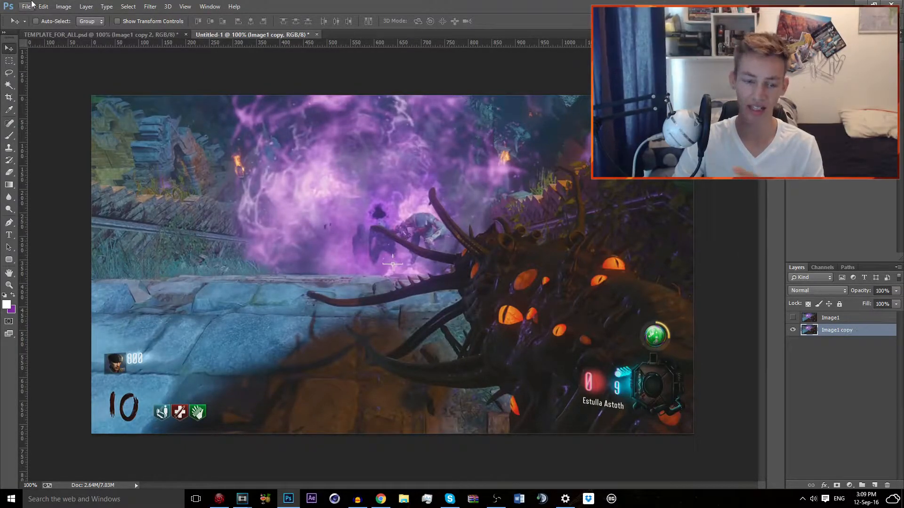
click(150, 6)
mouse_move(245, 116)
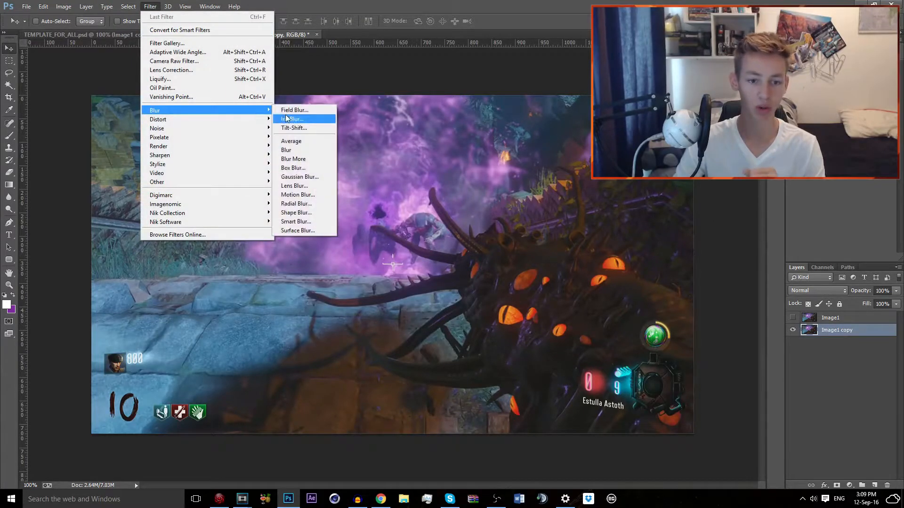
click(318, 177)
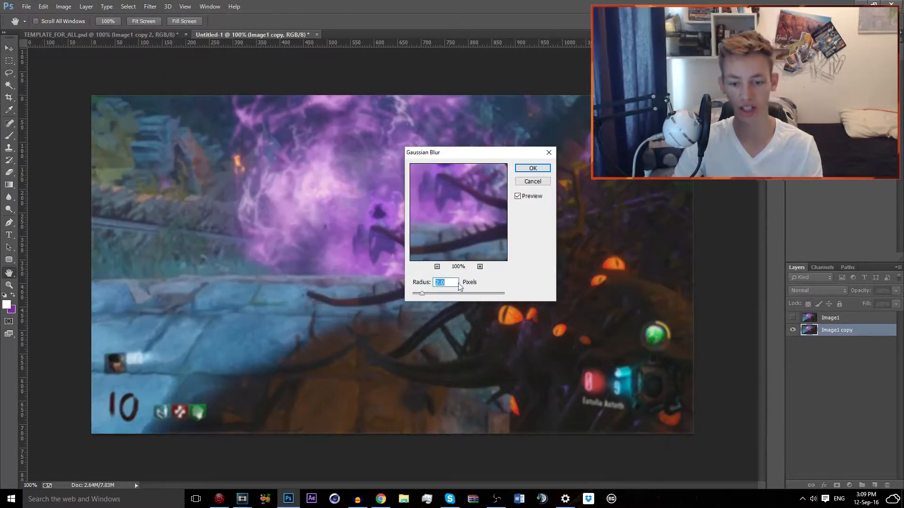
key(Return)
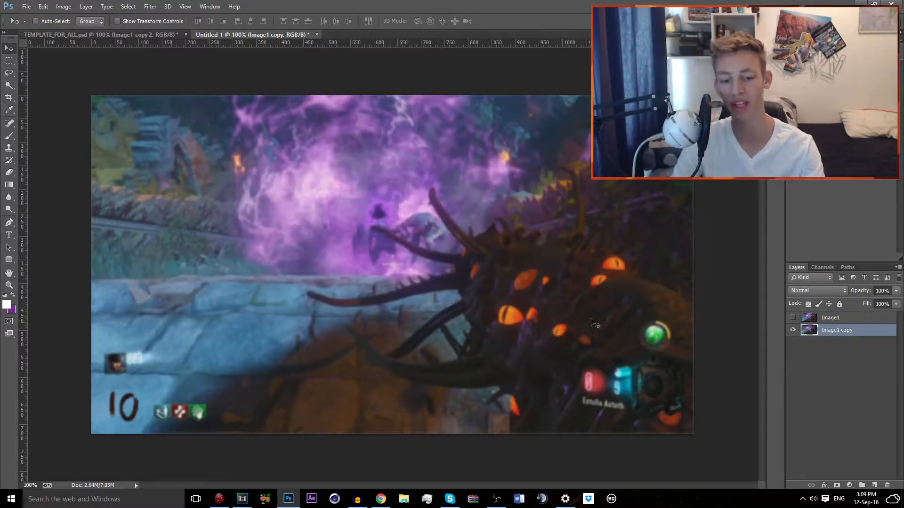
Step: Show and select the sharp Image1 layer, and activate the Pen tool
click(792, 318)
click(830, 317)
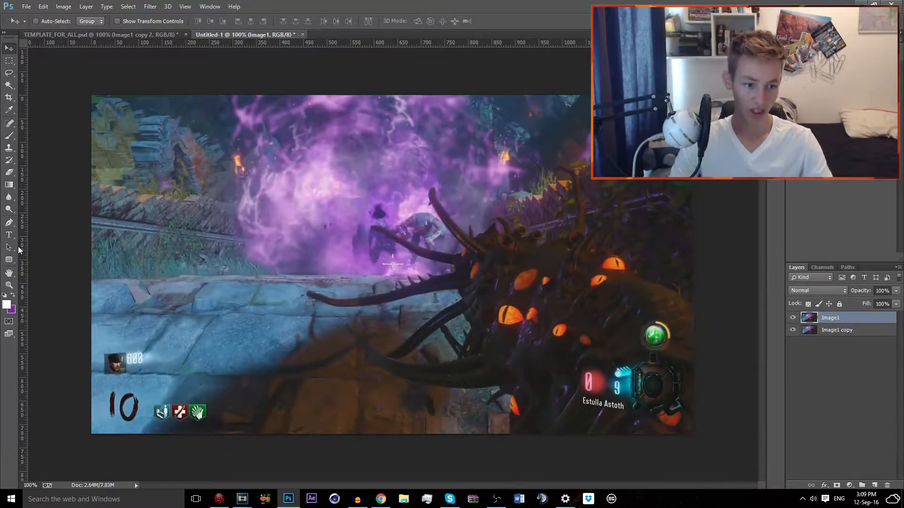
click(9, 222)
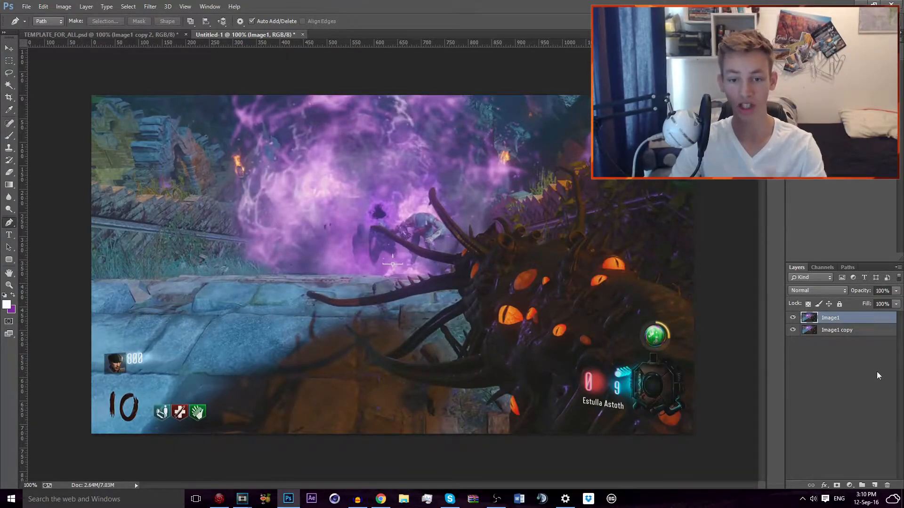
Step: Compare the sharp Image1 layer with the blurred copy by toggling its visibility, and reselect Image1
click(793, 318)
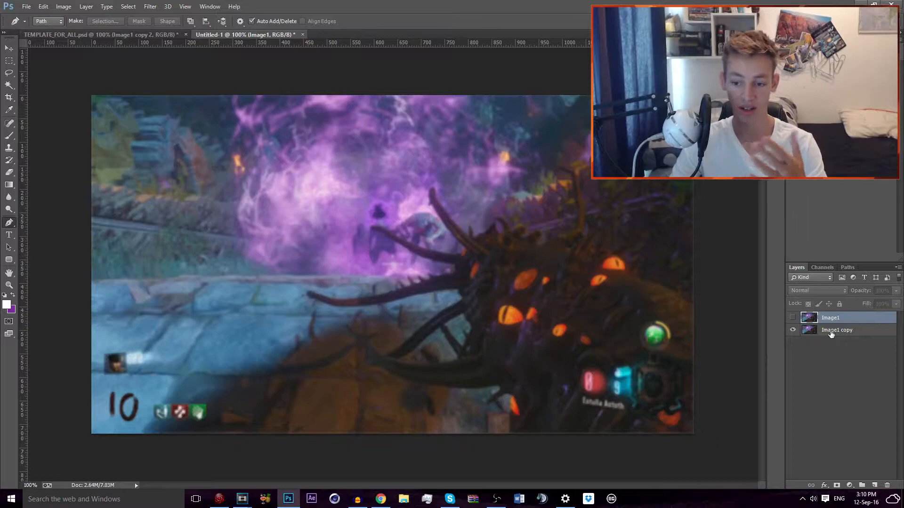
click(830, 331)
click(793, 318)
click(837, 319)
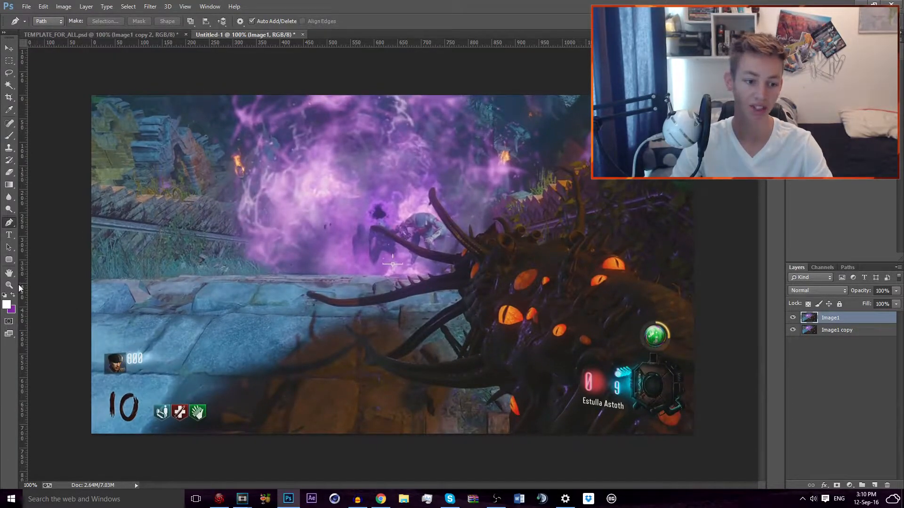
Step: Add a vertical and a horizontal guide through the canvas centre, and hide the guides
drag(22, 285, 392, 279)
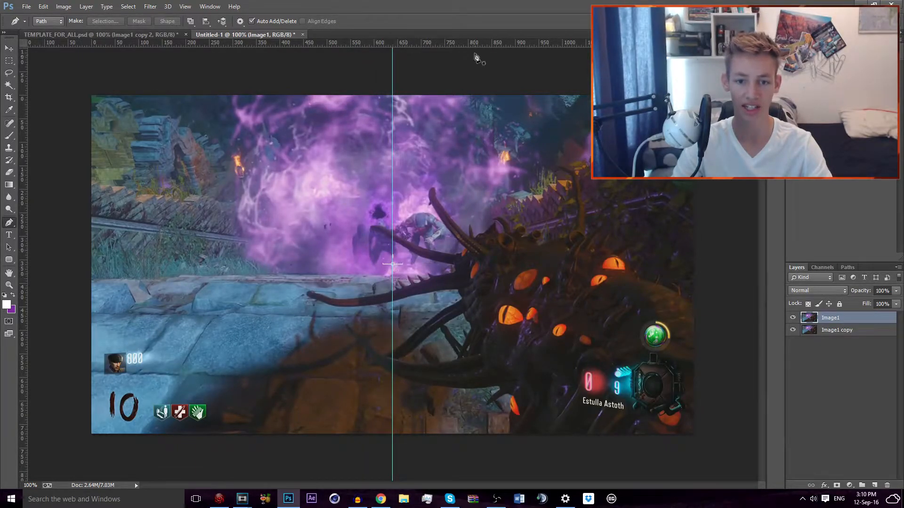
drag(474, 45, 485, 262)
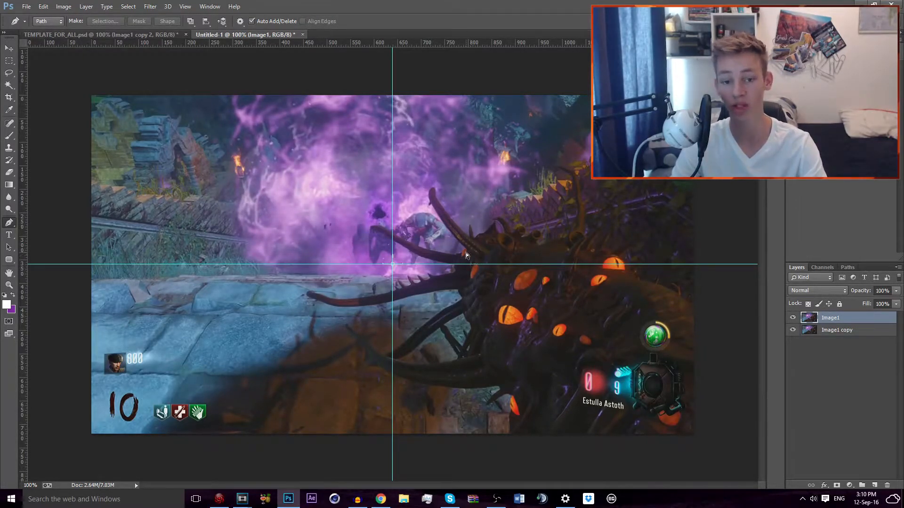
key(ctrl+semicolon)
Step: Start a pen path below the canvas's bottom edge and trace the weapon's outline up past its lowest orange eye
scroll(541, 426, up, 3)
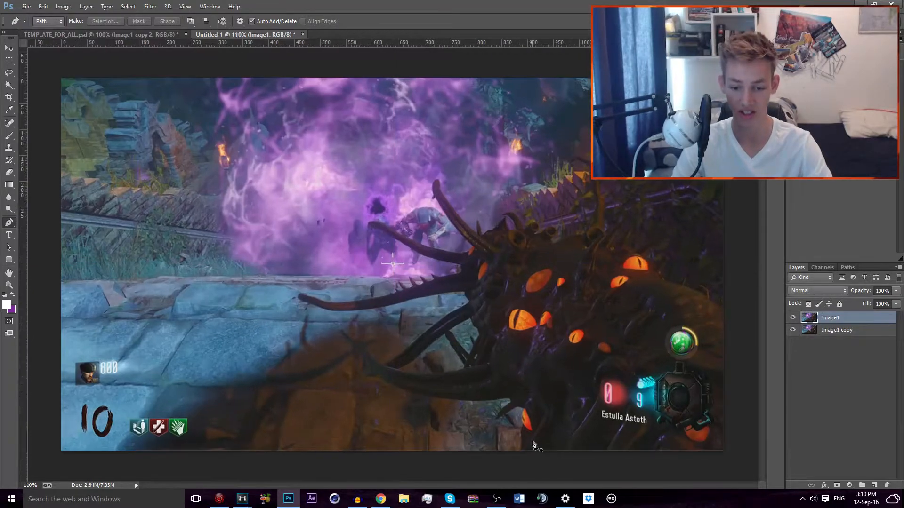
scroll(541, 426, up, 4)
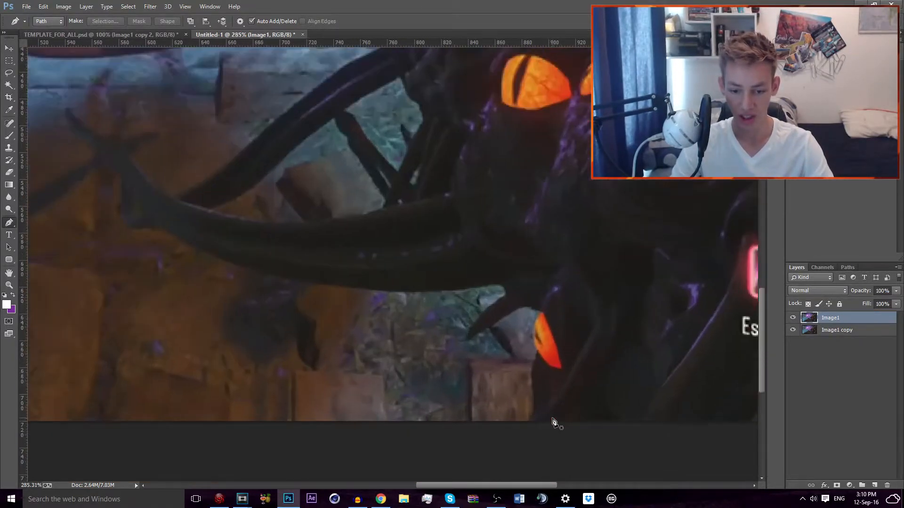
scroll(562, 399, up, 2)
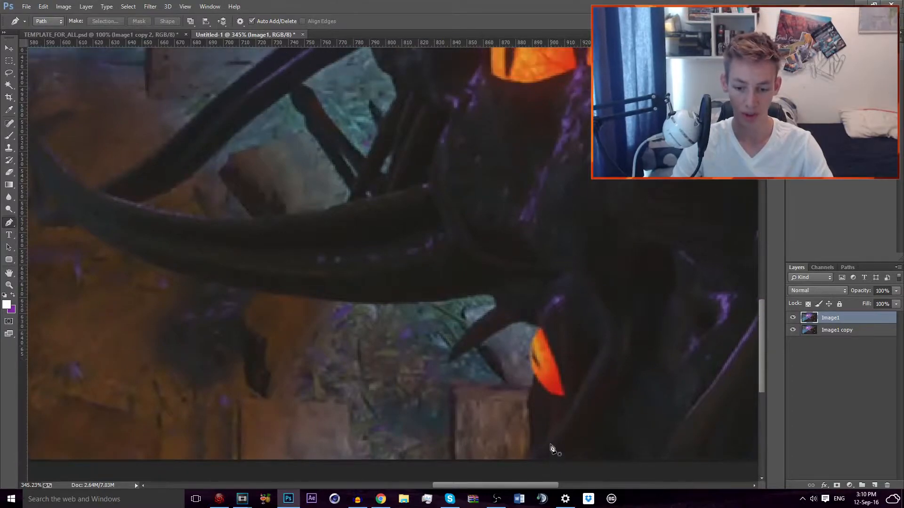
click(528, 471)
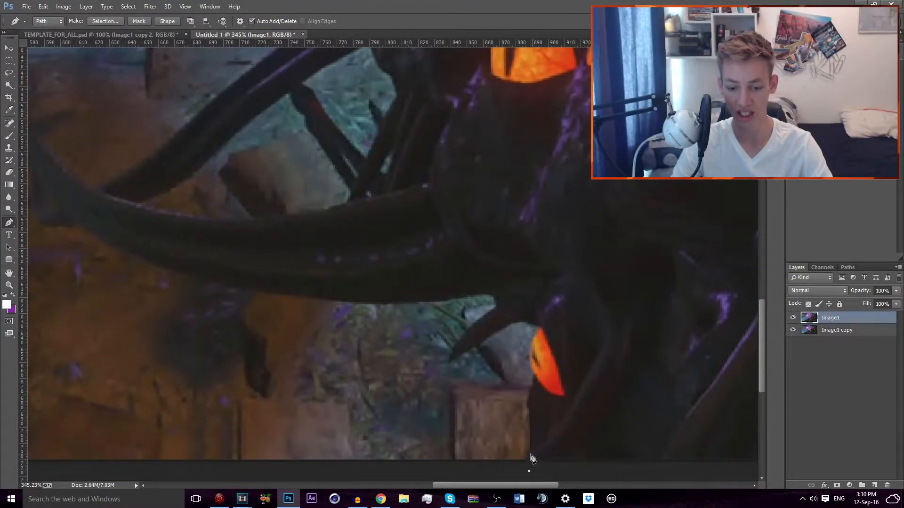
click(530, 455)
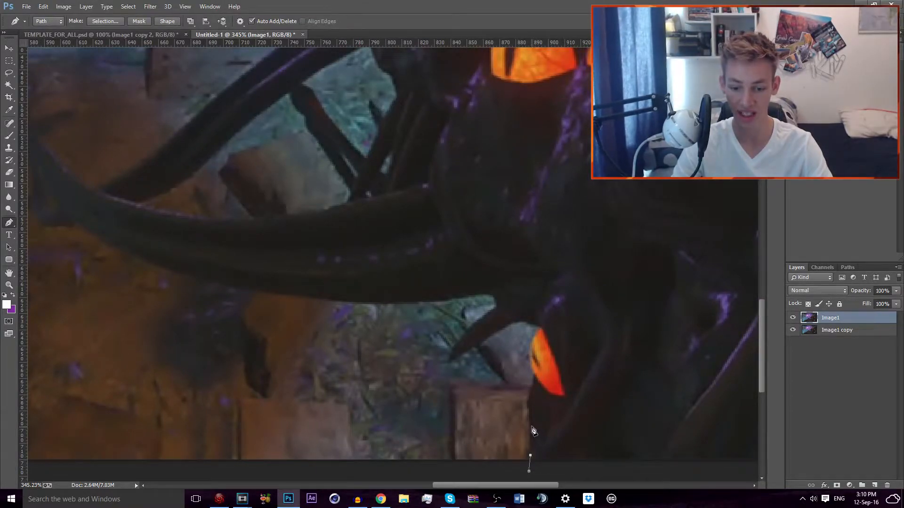
click(530, 426)
click(530, 411)
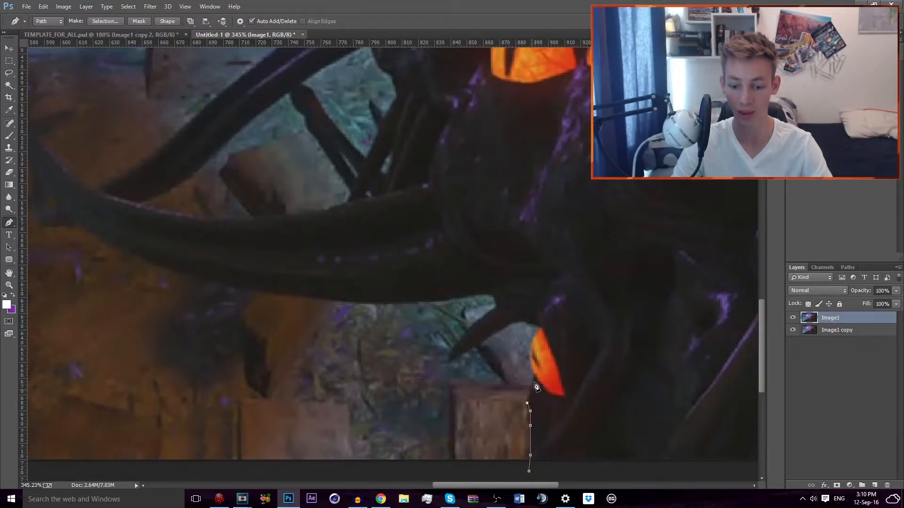
click(535, 382)
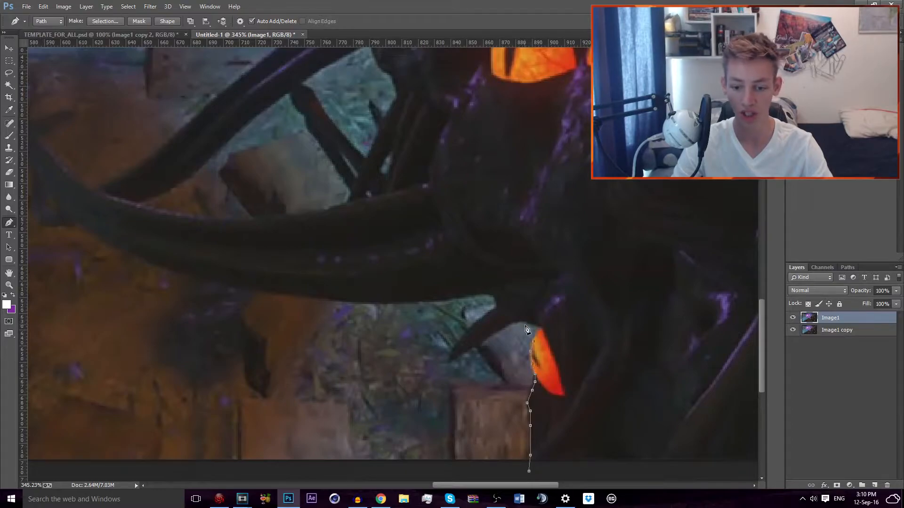
drag(508, 325, 475, 336)
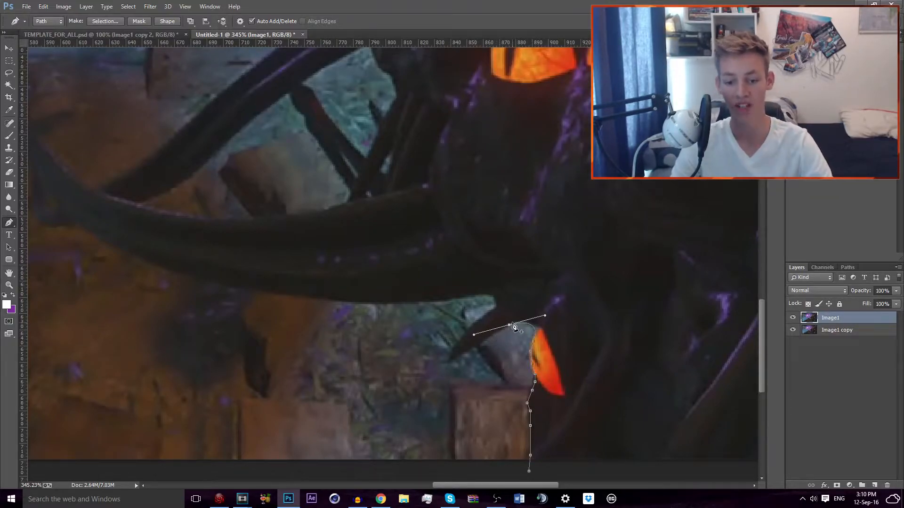
click(491, 334)
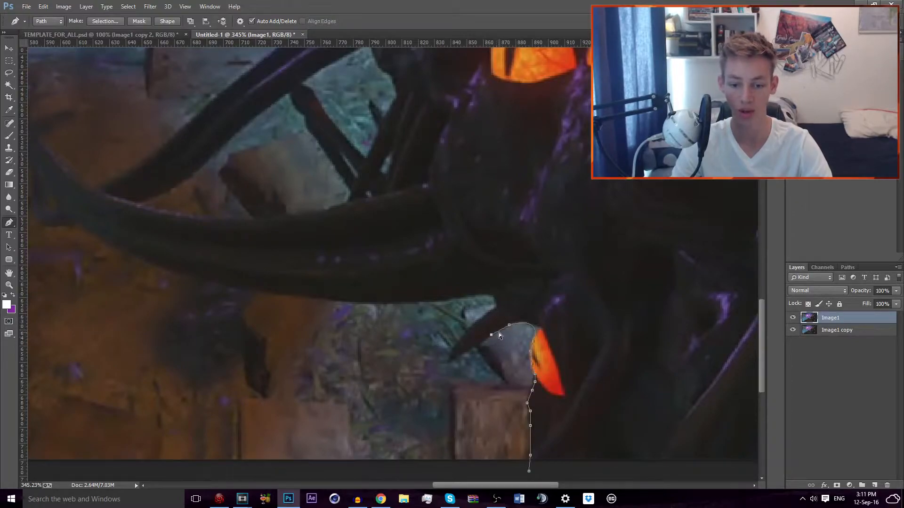
key(ctrl+alt+z)
key(ctrl+alt+z)
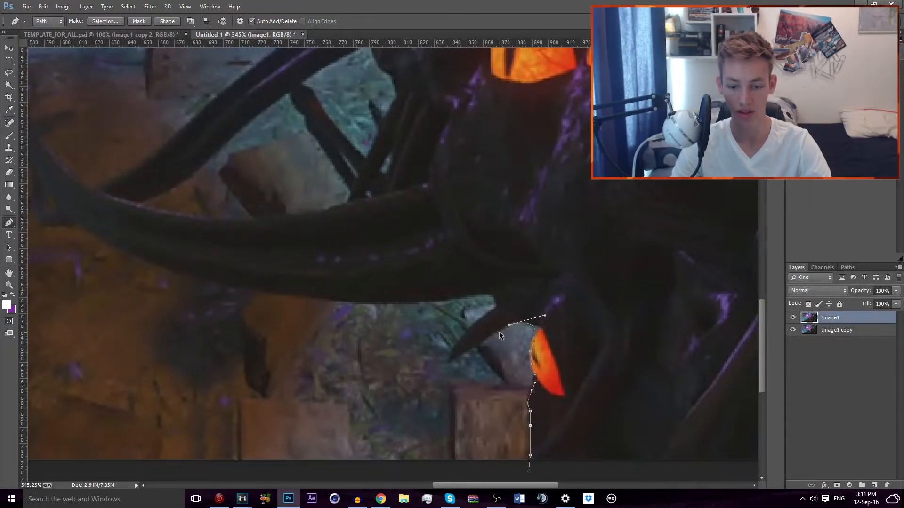
click(487, 339)
click(499, 395)
key(ctrl+alt+z)
key(ctrl+alt+z)
key(ctrl+alt+z)
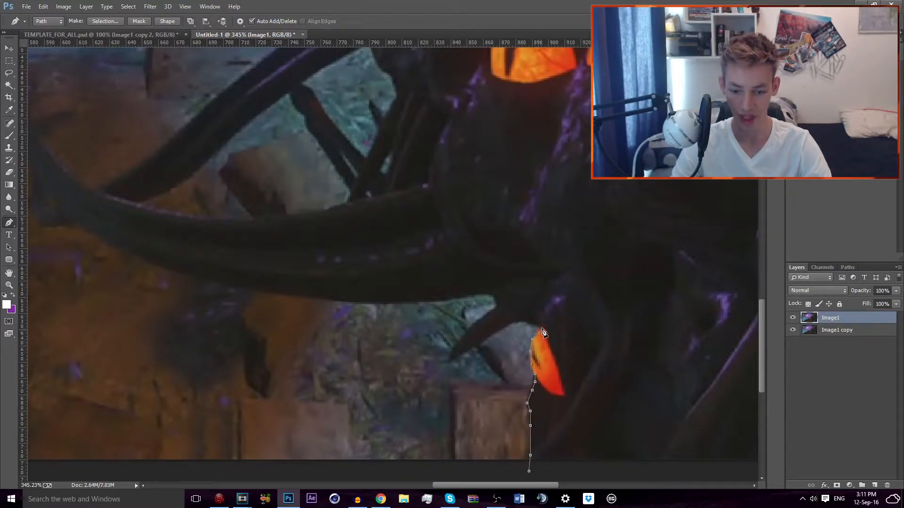
Step: Continue the path with short straight segments along the underside of the small spike and around its tip
click(516, 322)
click(483, 339)
click(469, 348)
click(454, 360)
click(449, 360)
click(452, 348)
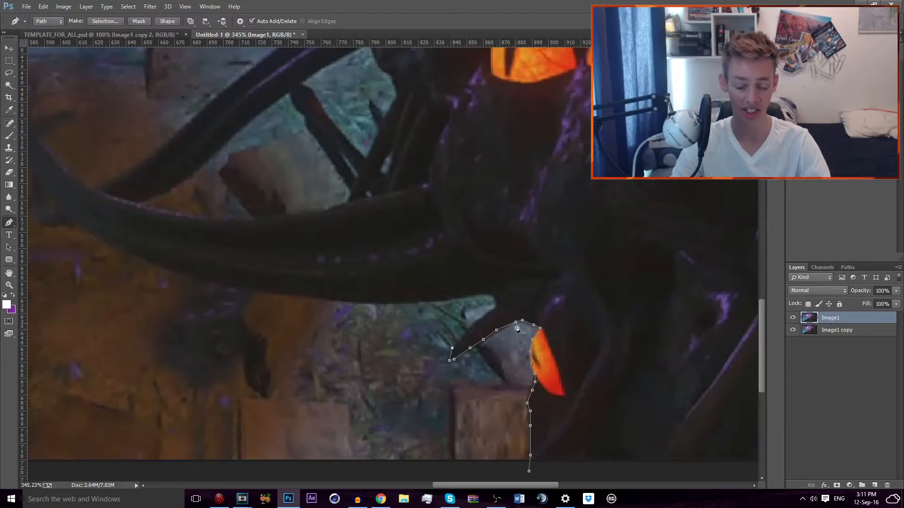
scroll(515, 303, down, 5)
scroll(512, 293, down, 4)
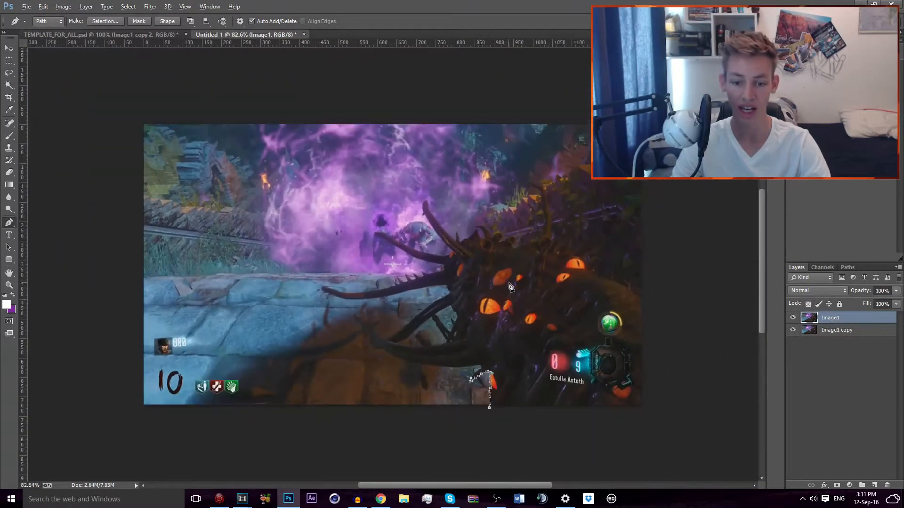
scroll(509, 285, up, 2)
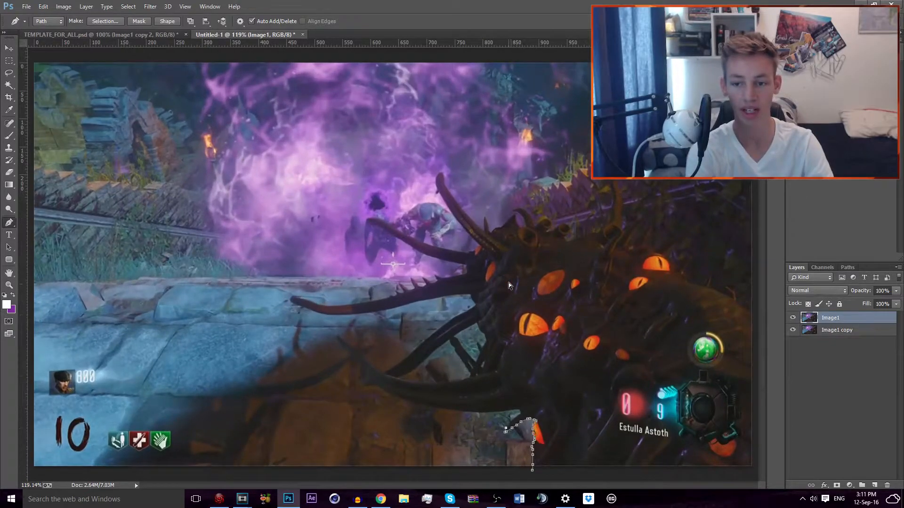
scroll(555, 259, down, 10)
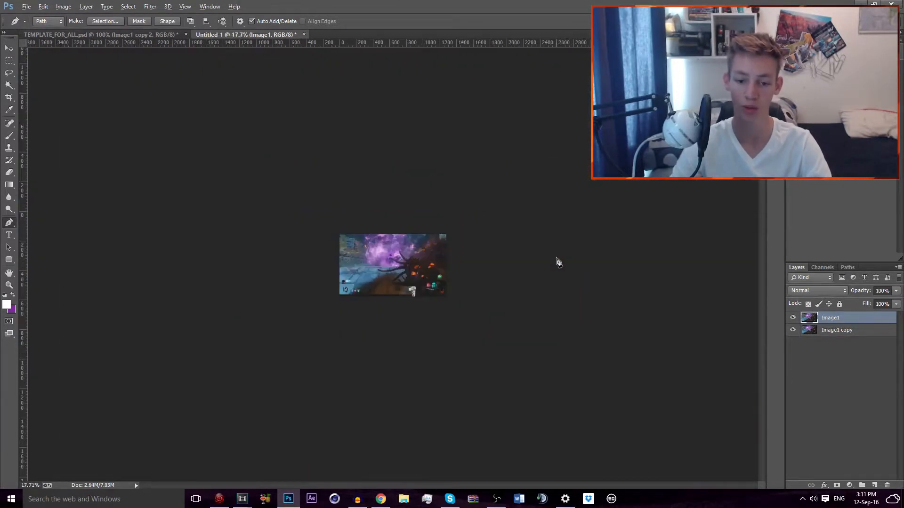
scroll(553, 256, up, 10)
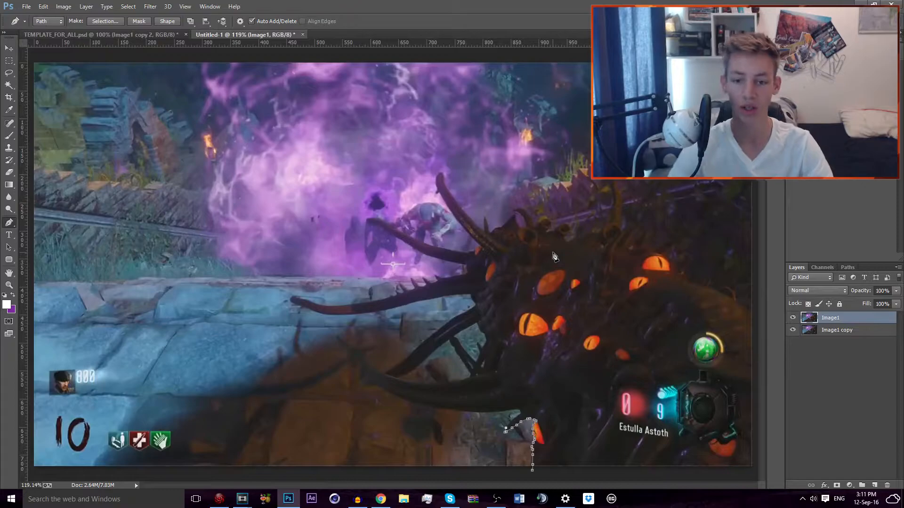
Step: Trace the upper edge of the small spike back to the notch where it meets the large lower tentacle
scroll(492, 428, up, 6)
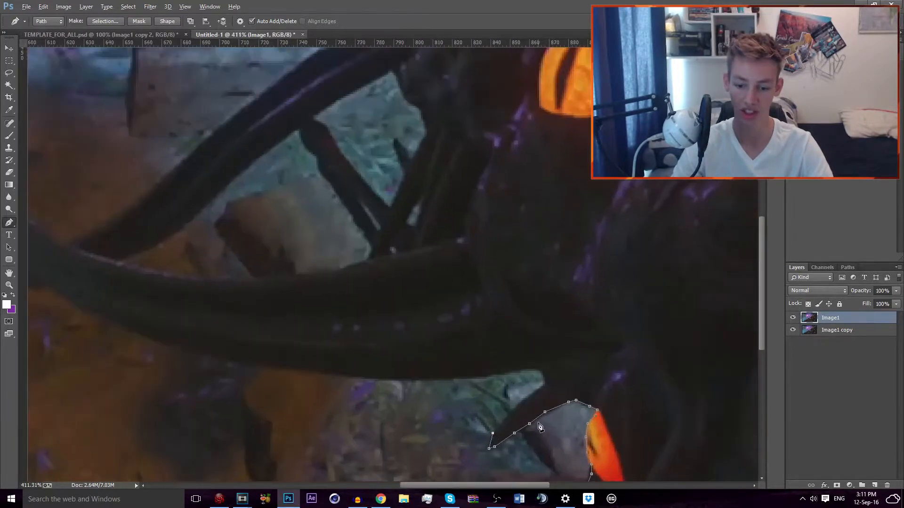
scroll(517, 410, down, 1)
click(493, 405)
scroll(518, 379, right, 2)
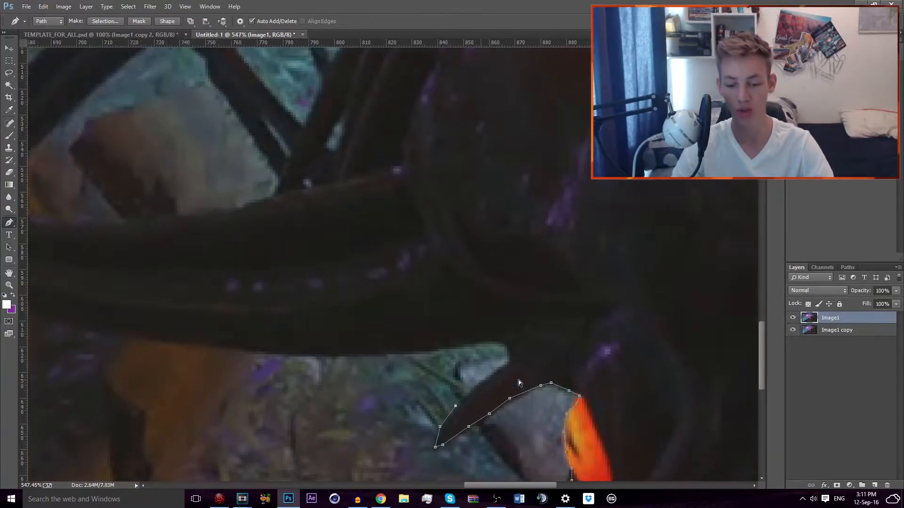
scroll(528, 362, right, 3)
scroll(529, 365, left, 3)
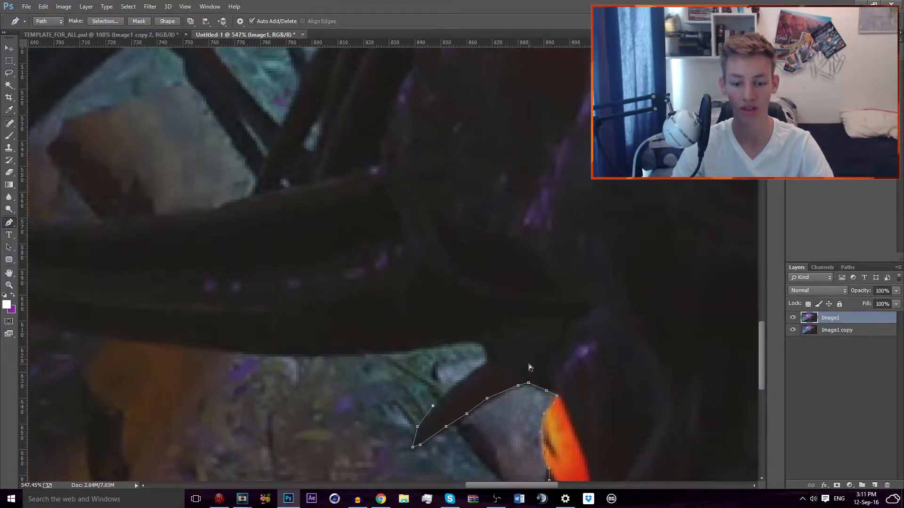
drag(760, 366, 760, 370)
click(481, 372)
click(494, 362)
click(506, 351)
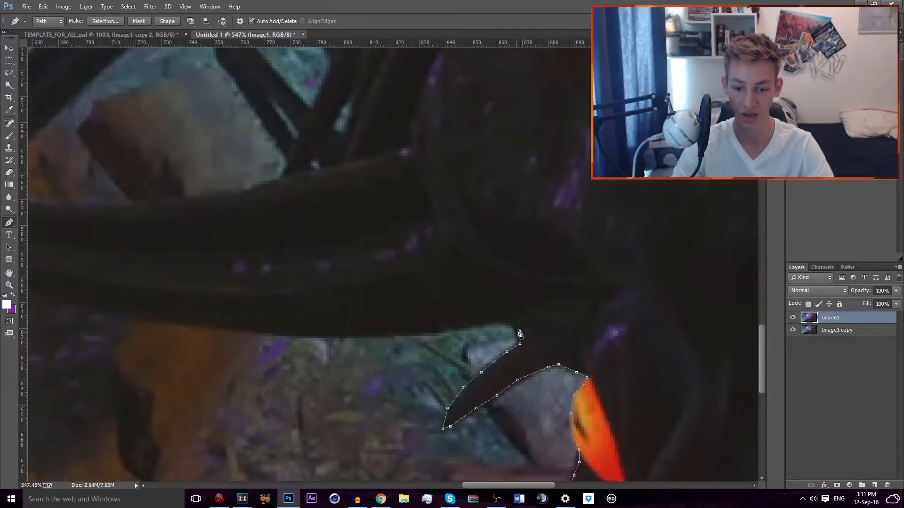
click(514, 328)
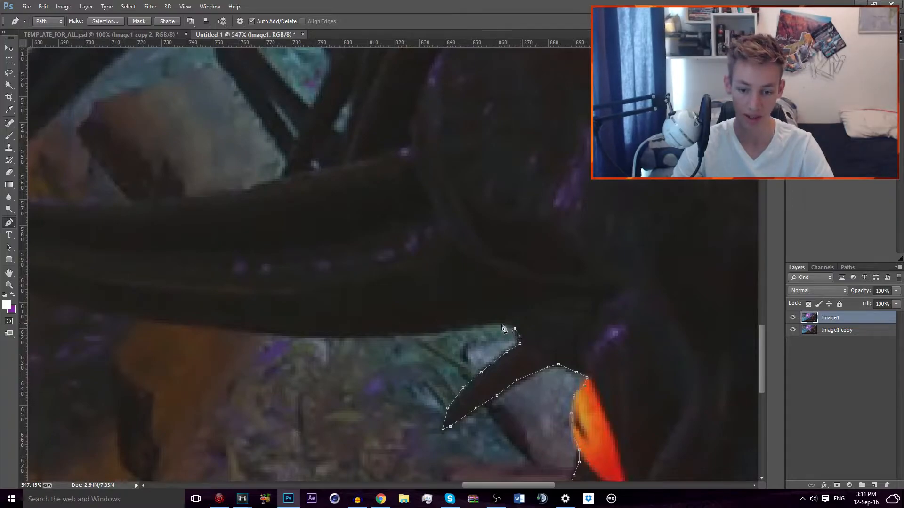
Step: Trace the underside of the large lower tentacle from the notch outward, using one curved segment and closely spaced anchor points
click(496, 324)
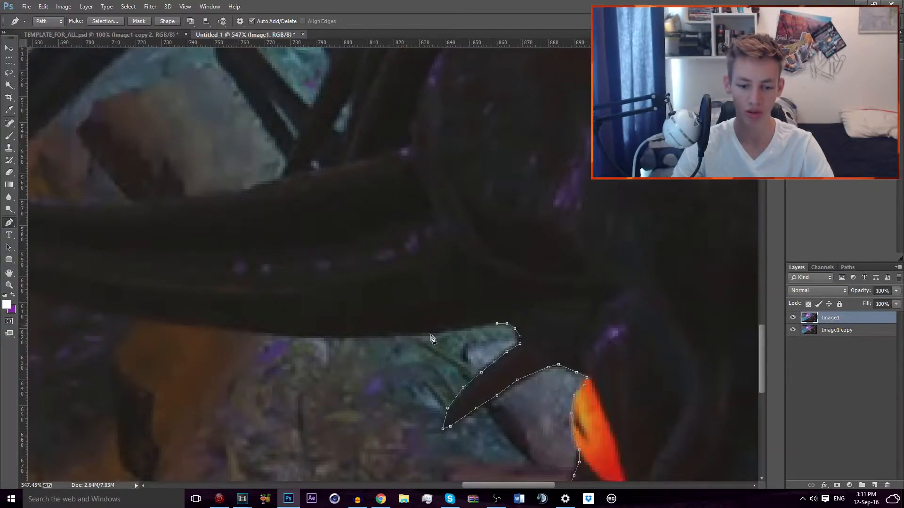
click(468, 325)
scroll(431, 336, down, 1)
scroll(409, 356, left, 2)
drag(356, 332, 265, 315)
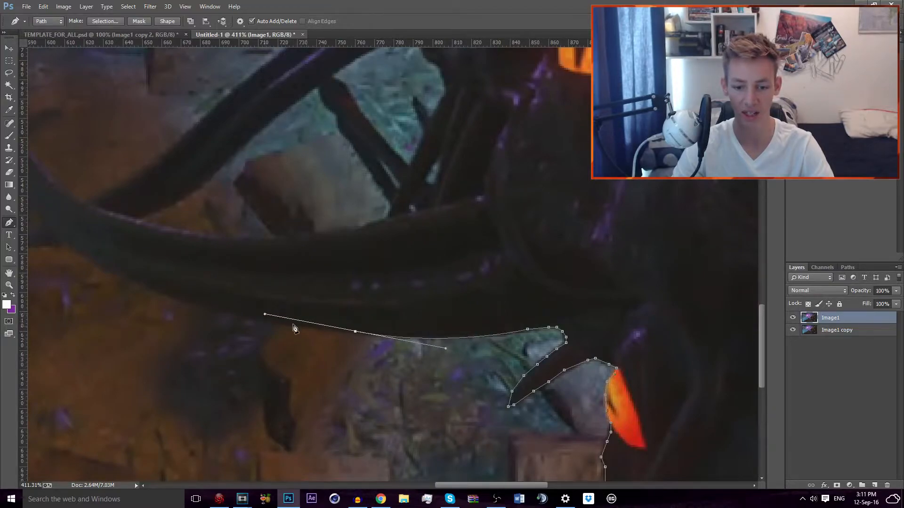
alt+click(355, 333)
click(324, 332)
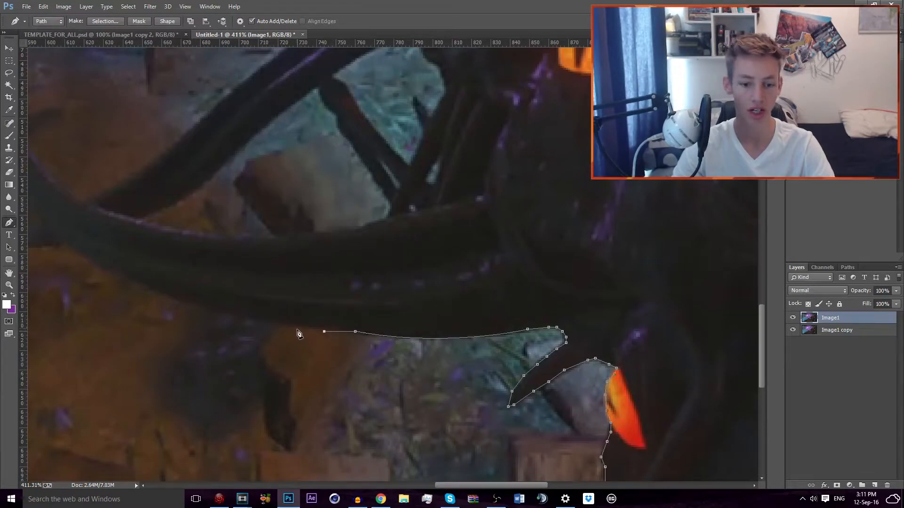
click(295, 326)
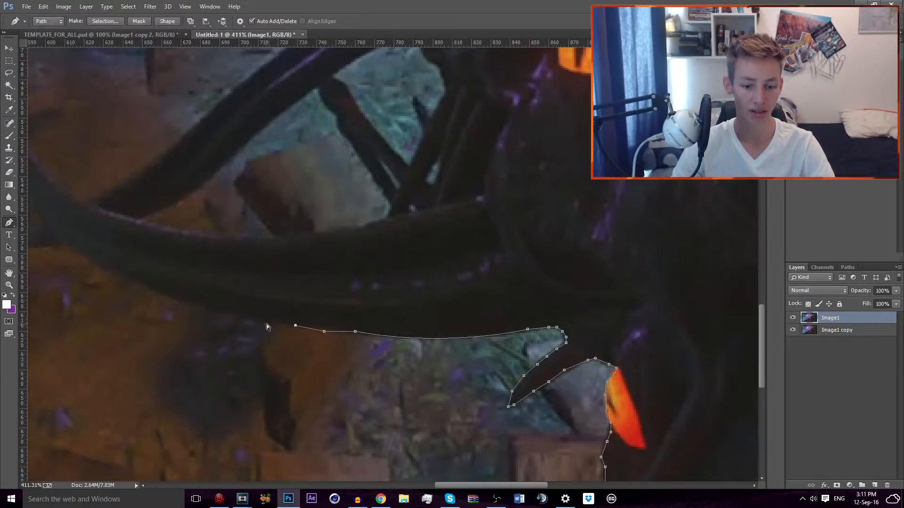
scroll(276, 308, left, 6)
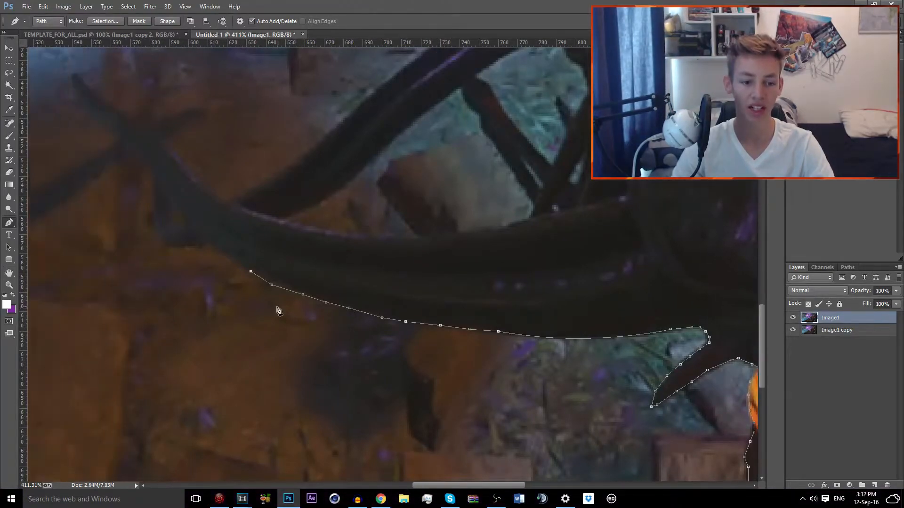
scroll(276, 308, up, 3)
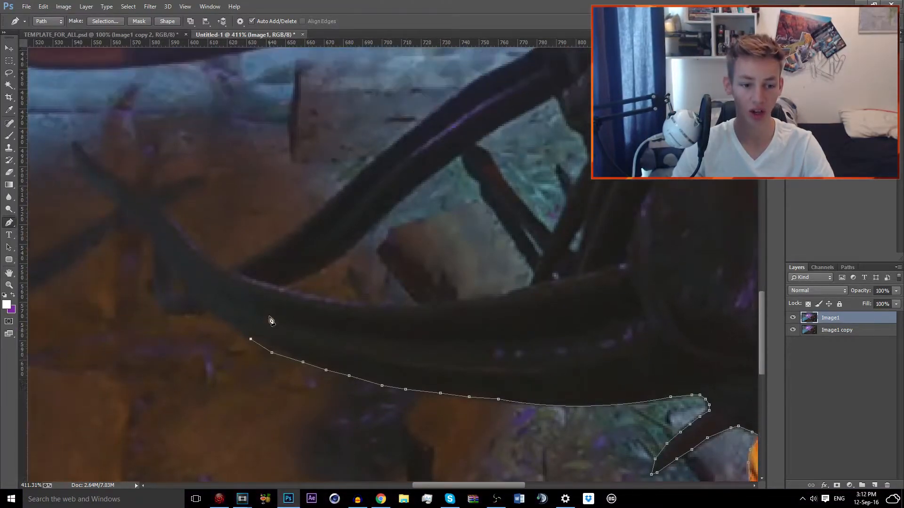
scroll(271, 320, left, 1)
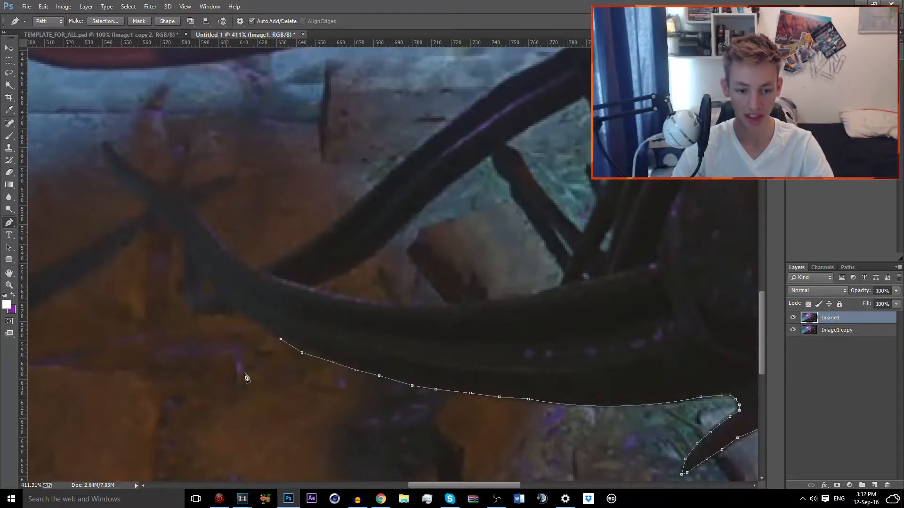
click(226, 375)
click(150, 314)
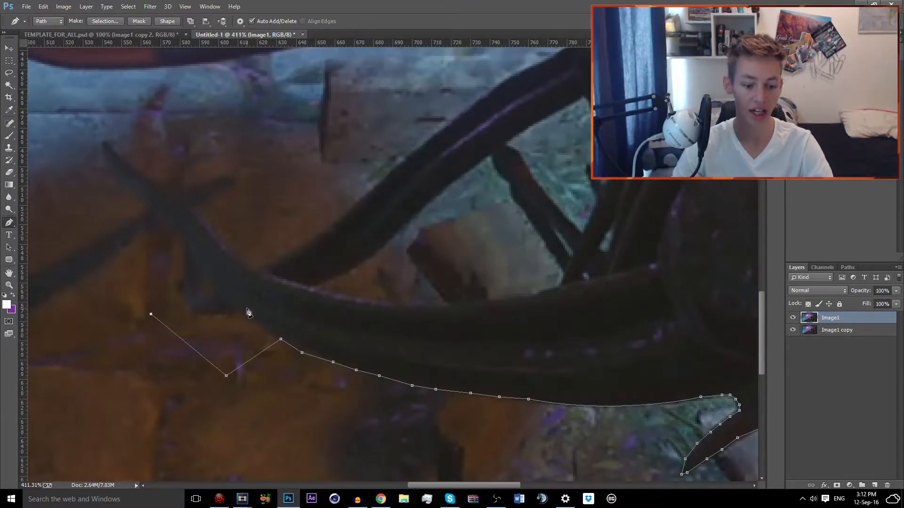
key(ctrl+z)
key(ctrl+z)
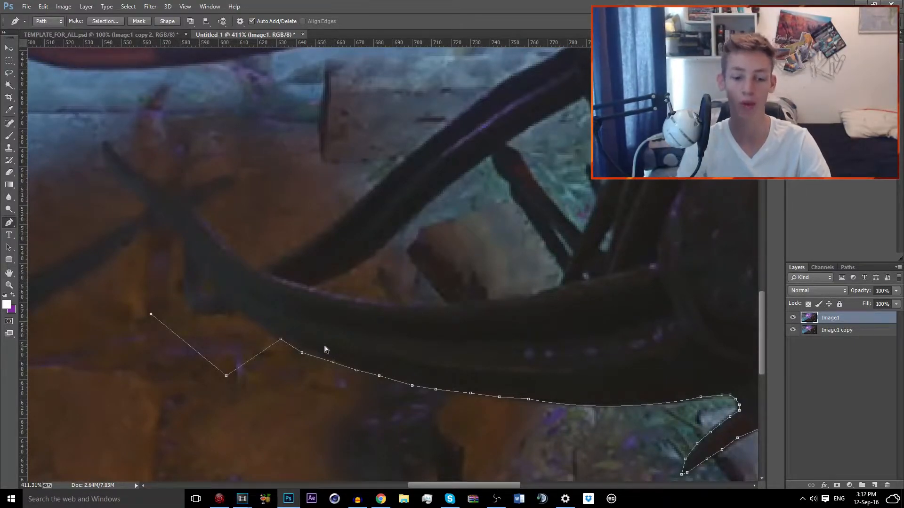
click(128, 279)
click(247, 153)
click(342, 163)
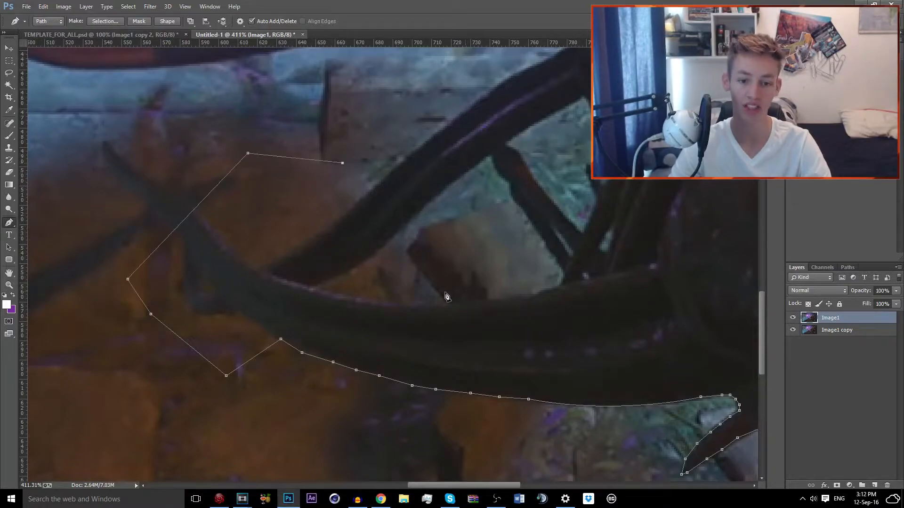
key(ctrl+z)
key(ctrl+z)
key(ctrl+z)
key(ctrl+z)
key(ctrl+z)
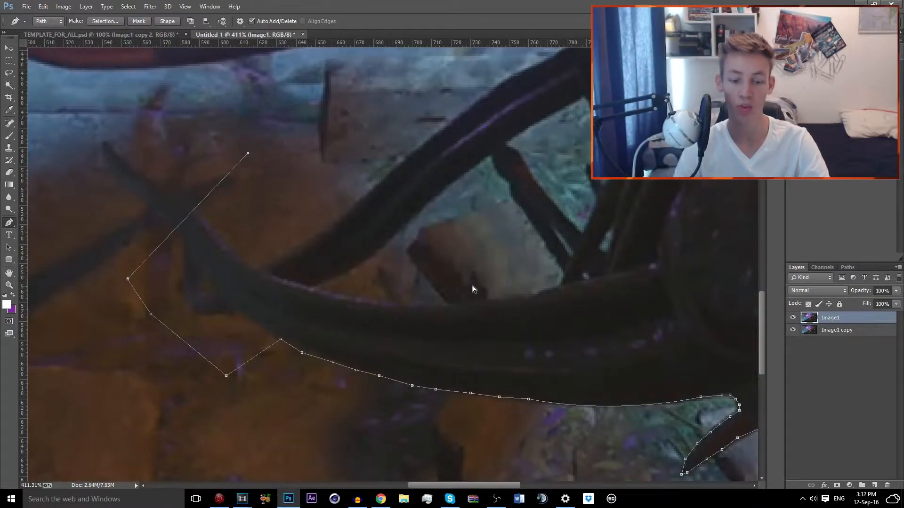
key(ctrl+alt+z)
key(ctrl+alt+z)
key(ctrl+alt+z)
key(ctrl+alt+z)
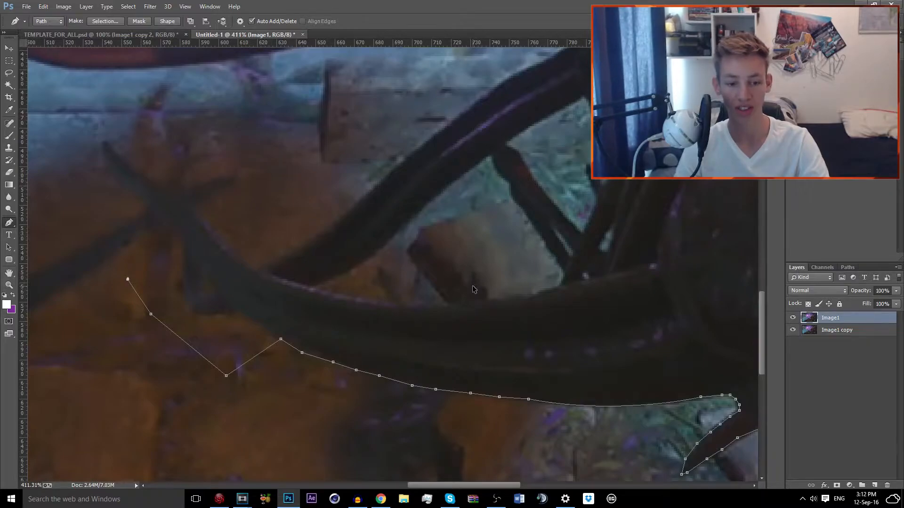
scroll(300, 315, up, 2)
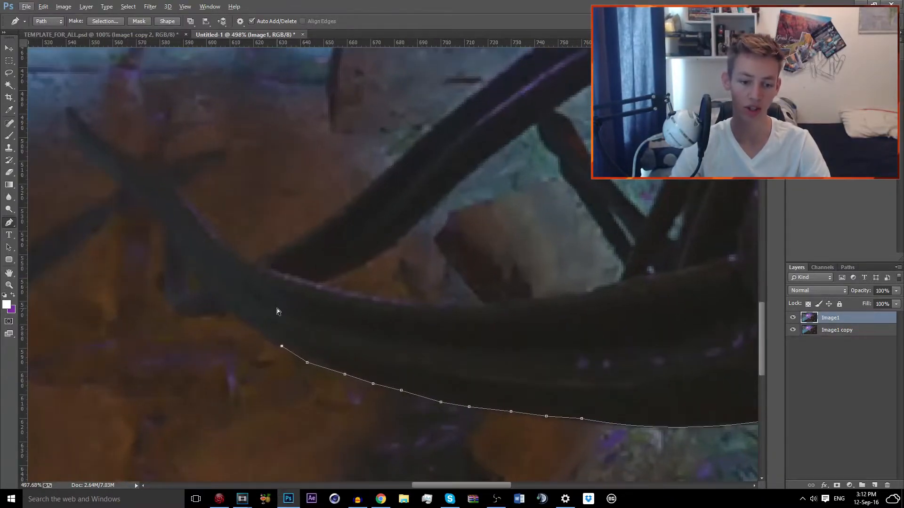
scroll(297, 309, left, 2)
scroll(311, 325, up, 2)
scroll(320, 343, left, 1)
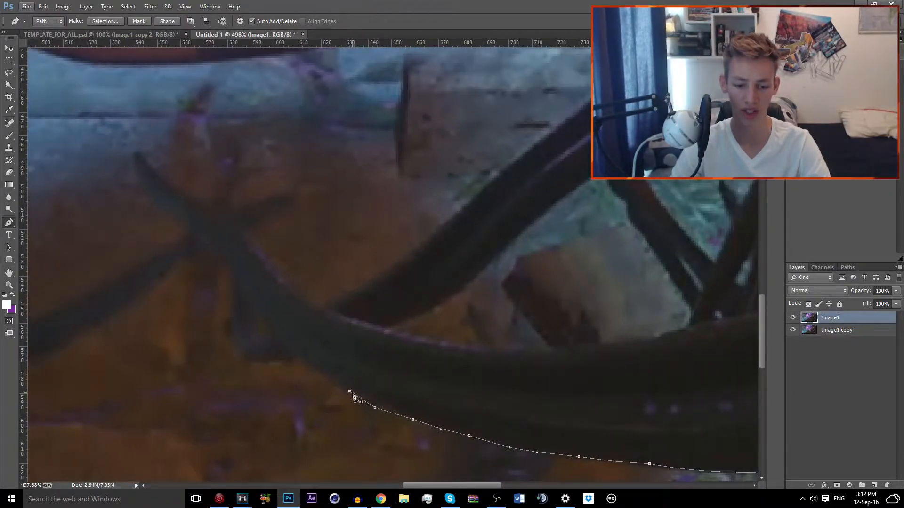
right_click(350, 393)
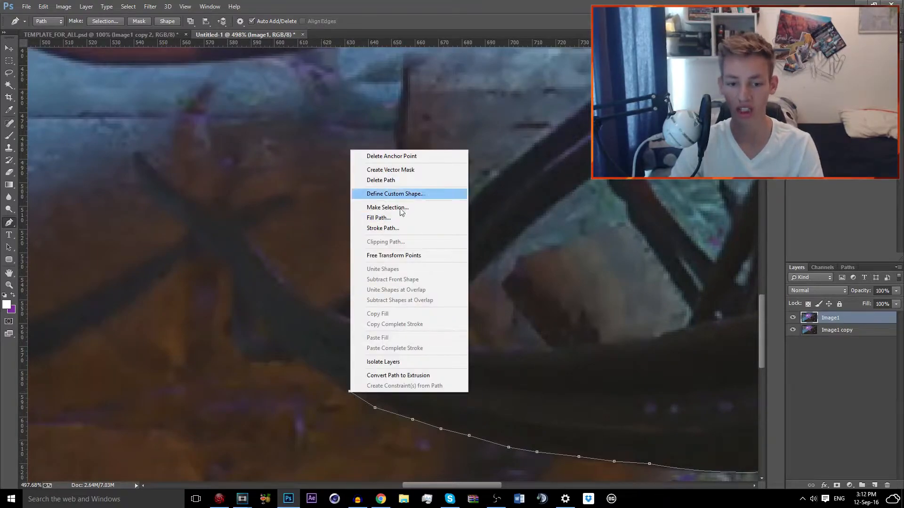
click(270, 354)
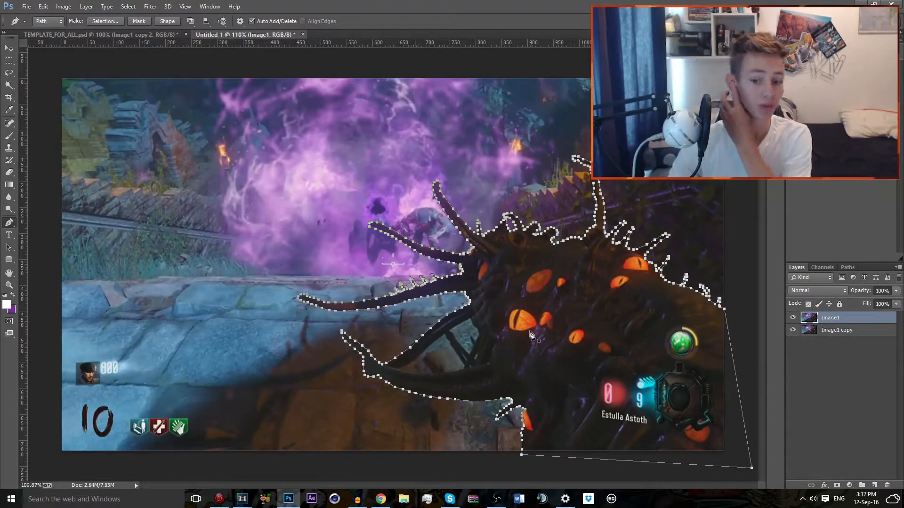
Step: Close the weapon path at its starting point below the canvas and create a vector mask from it on Image1
scroll(529, 464, up, 5)
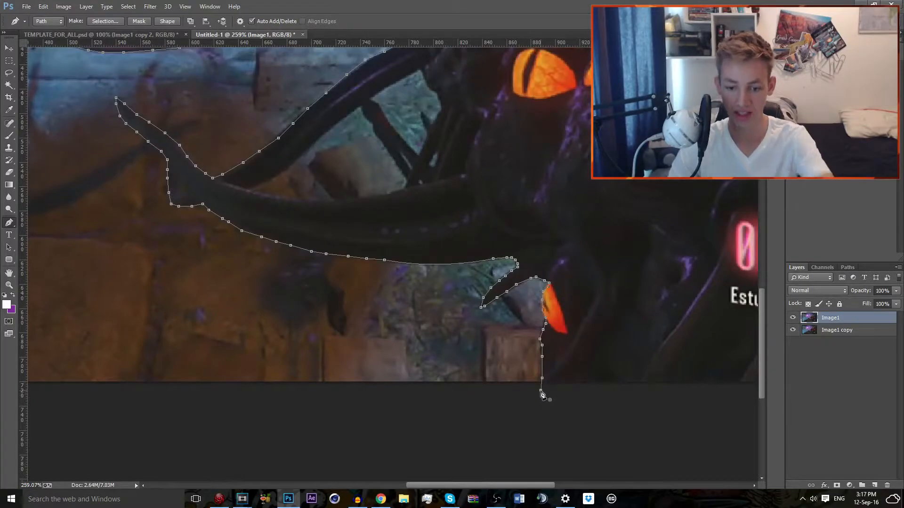
click(541, 391)
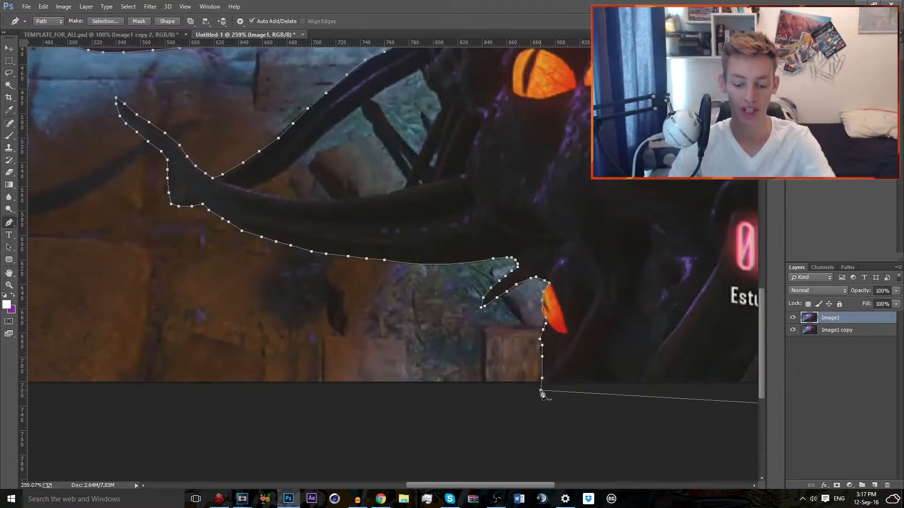
key(ctrl+0)
right_click(585, 279)
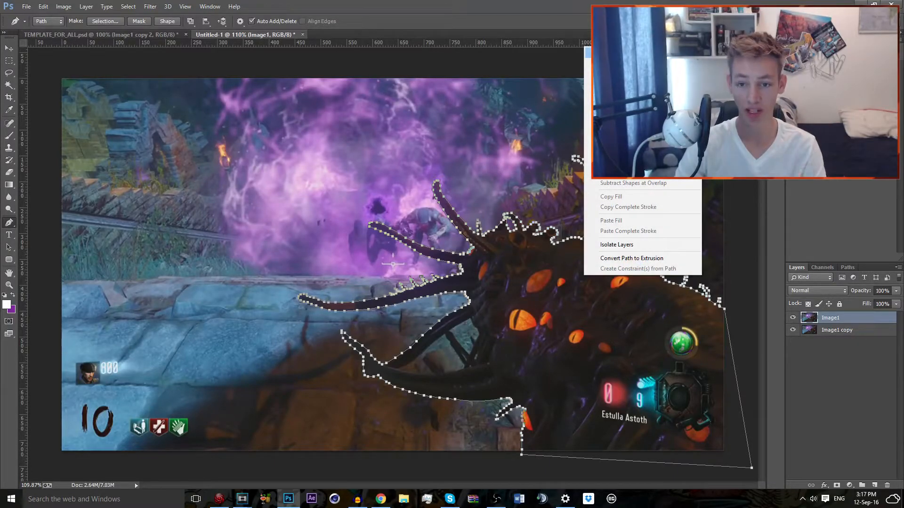
click(617, 53)
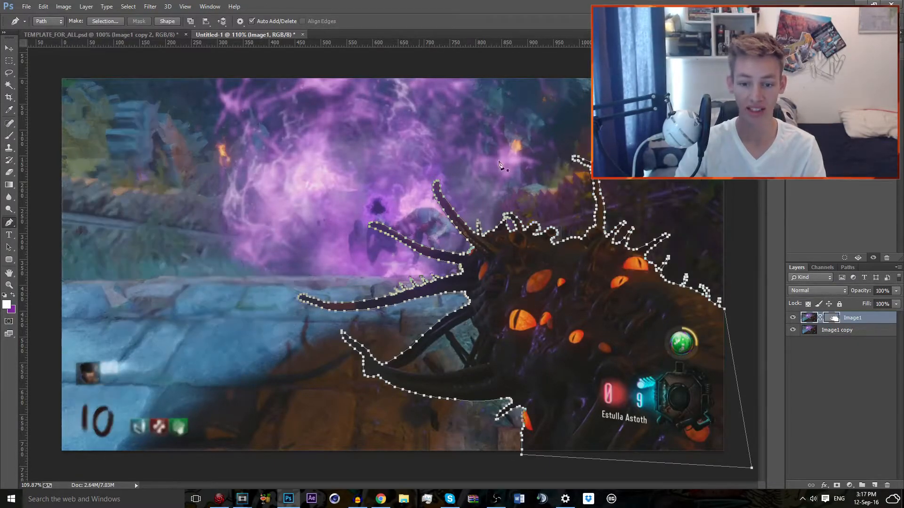
Step: Toggle the visibility of the Image1 copy layer to check the masked weapon, leaving the copy hidden
click(9, 46)
click(792, 331)
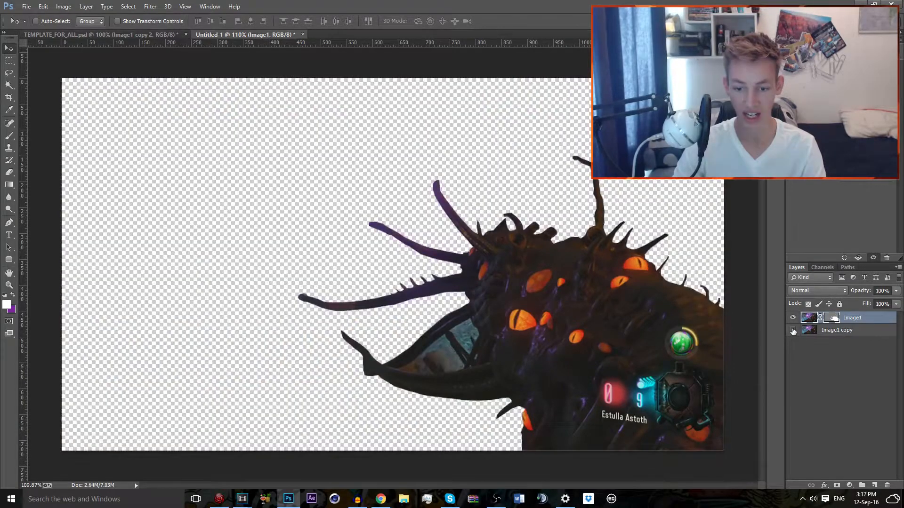
click(793, 330)
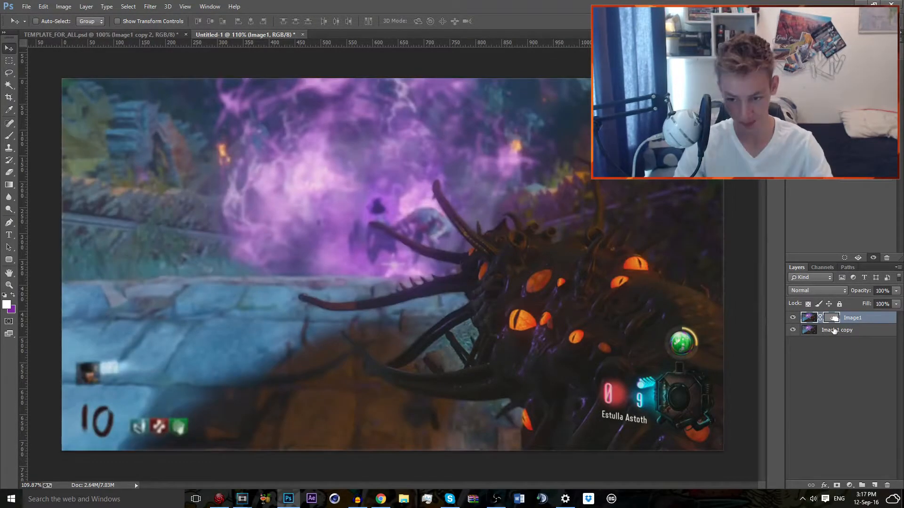
click(793, 331)
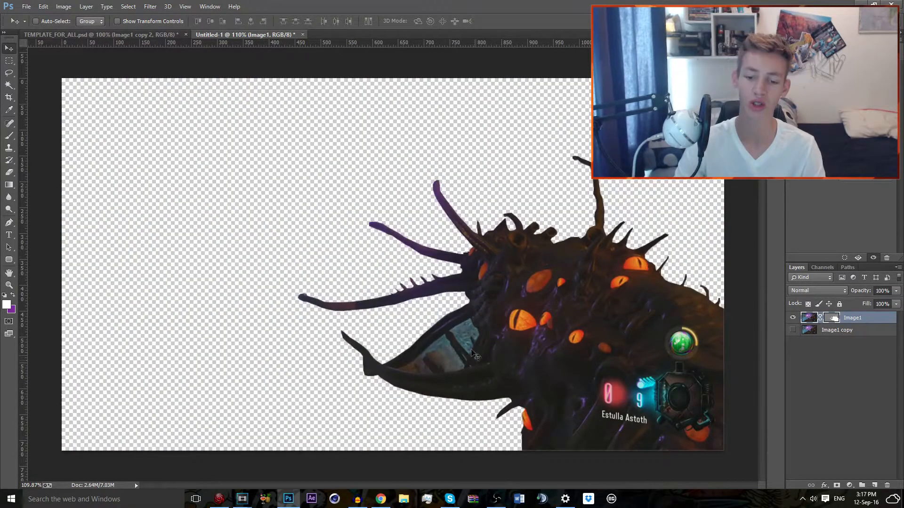
Step: Start a pen path on the vector mask inside the lower tentacle gap and trace its upper edge up to the thin strand
scroll(442, 371, up, 6)
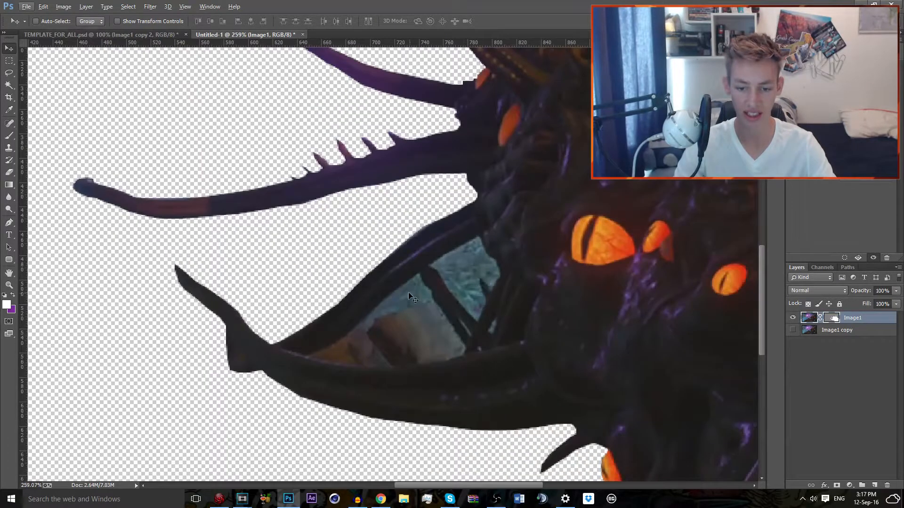
click(8, 223)
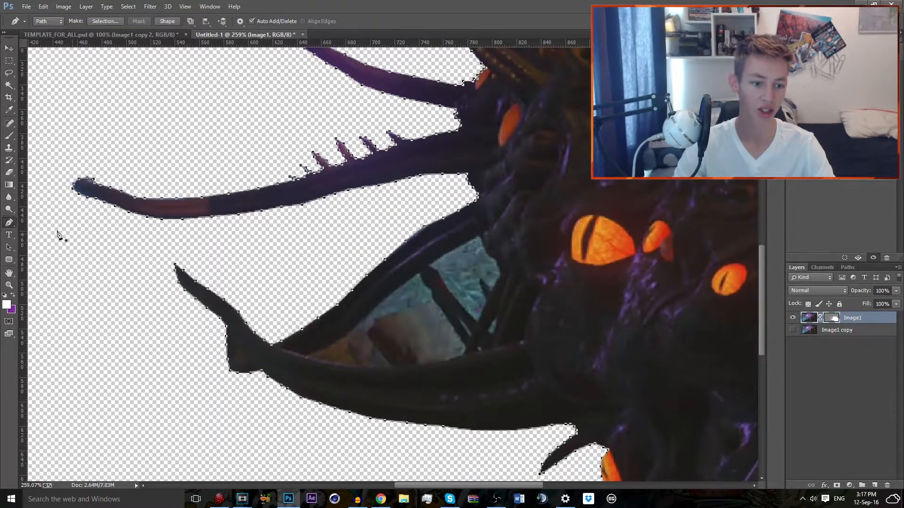
scroll(332, 362, up, 2)
click(296, 360)
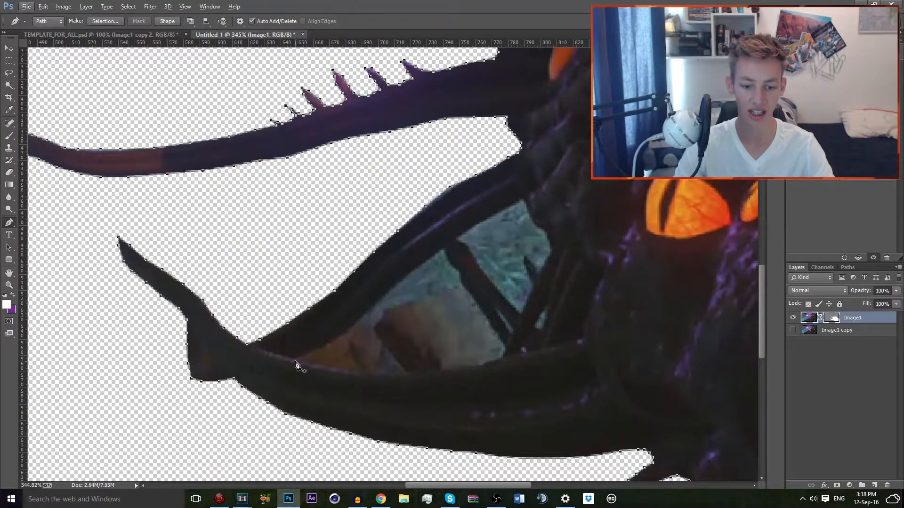
click(352, 325)
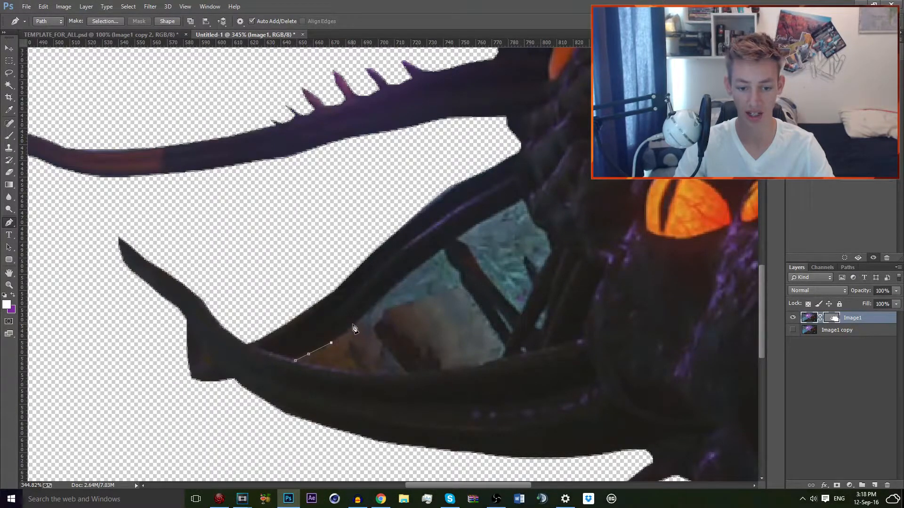
click(456, 304)
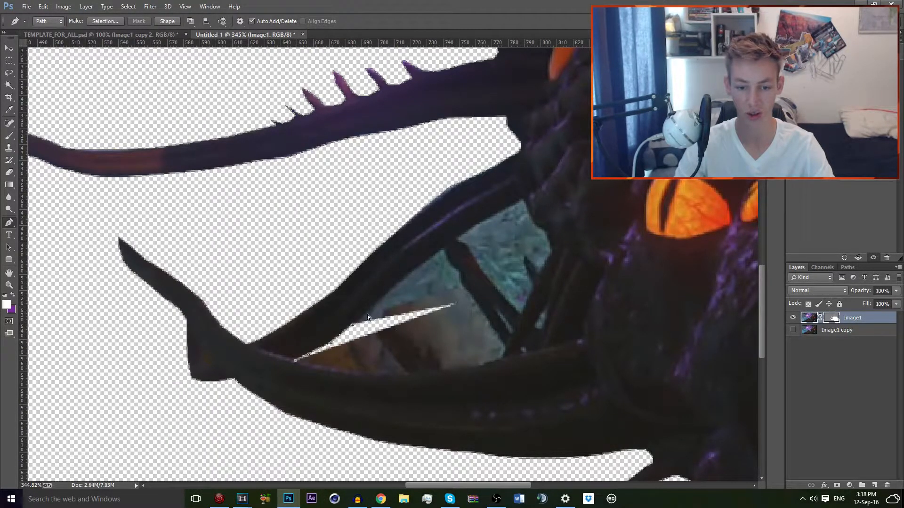
key(ctrl+z)
click(390, 292)
click(417, 267)
click(429, 258)
click(443, 249)
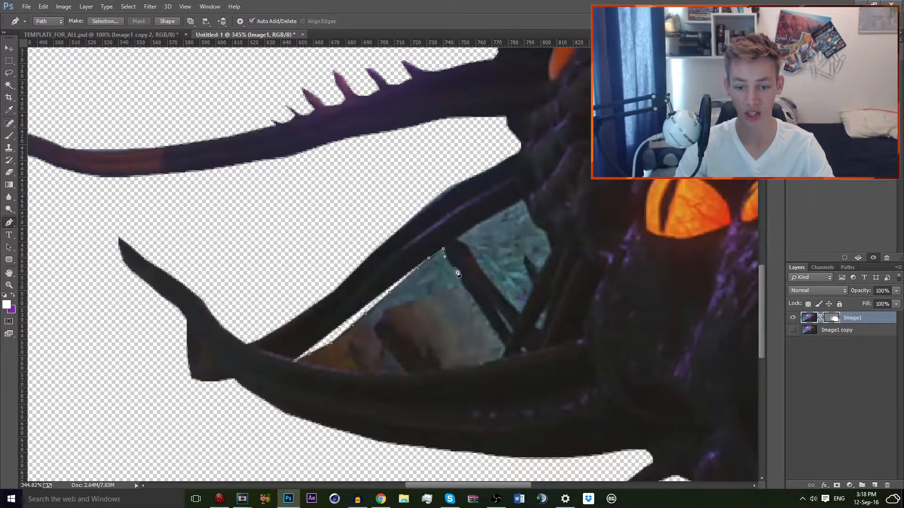
Step: Continue the path down the outer edge of the thin strand to where it meets the large lower tentacle
click(455, 268)
click(463, 284)
click(469, 291)
click(479, 305)
click(490, 323)
click(504, 339)
click(506, 346)
click(501, 360)
Step: Trace along the upper edge of the large lower tentacle and close the path to cut the gap out of the mask
click(477, 367)
click(438, 372)
click(388, 378)
click(310, 365)
click(295, 361)
Step: Start a second path in the remaining small gap, tracing its upper edge from the thin strand to the weapon's body
scroll(414, 285, right, 3)
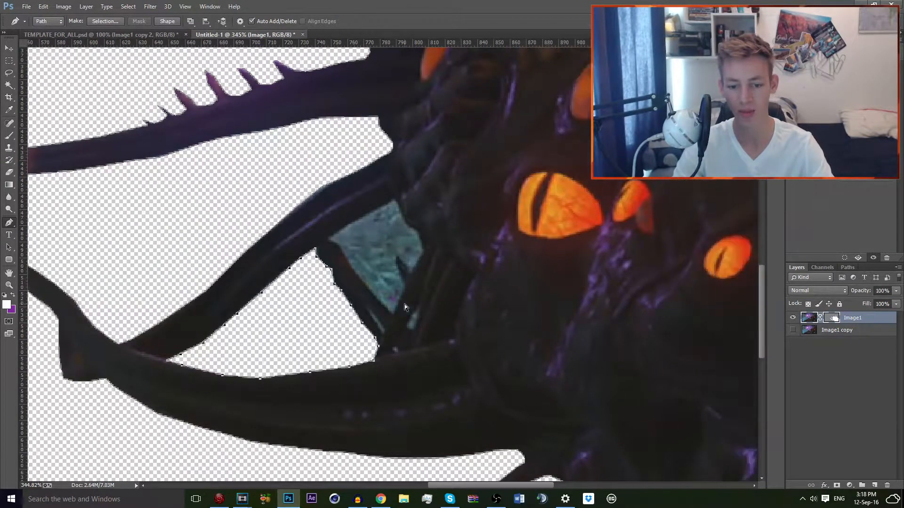
scroll(405, 304, up, 5)
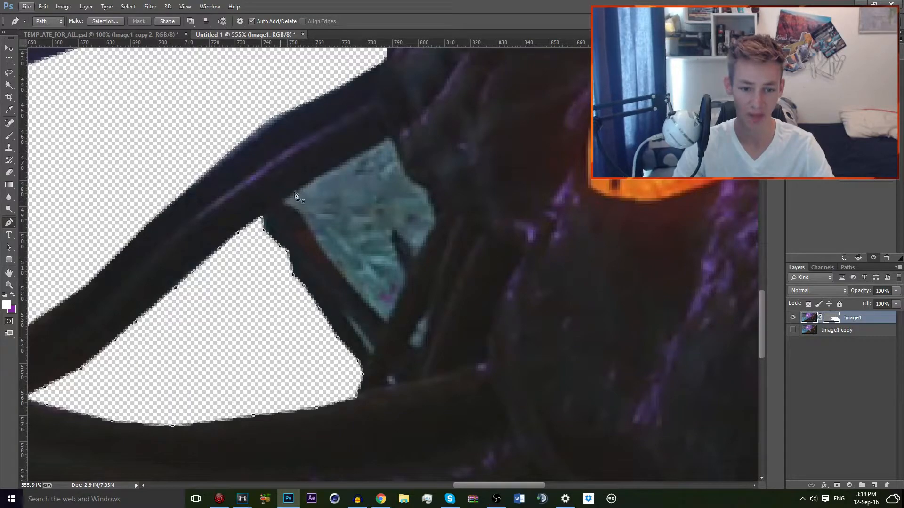
click(324, 172)
click(357, 152)
click(384, 137)
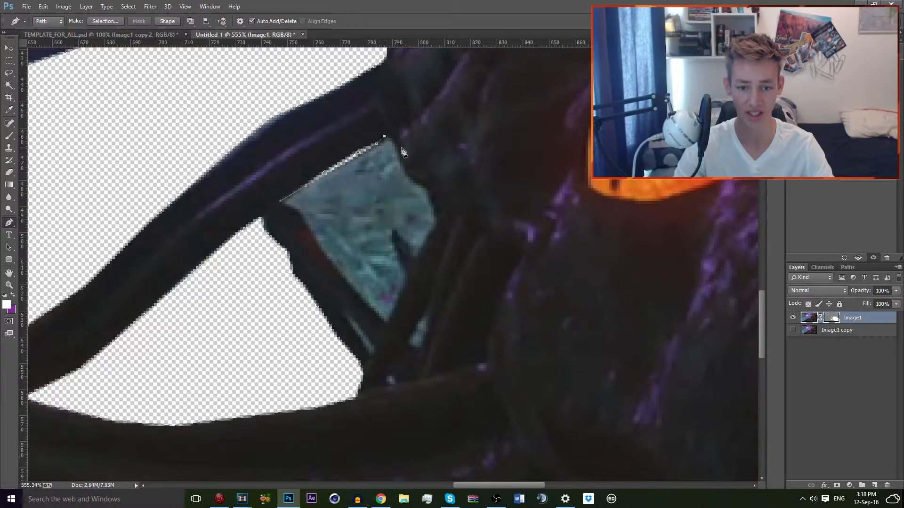
Step: Continue the small gap's path down the body side and around the tip of the small inner spike
click(410, 179)
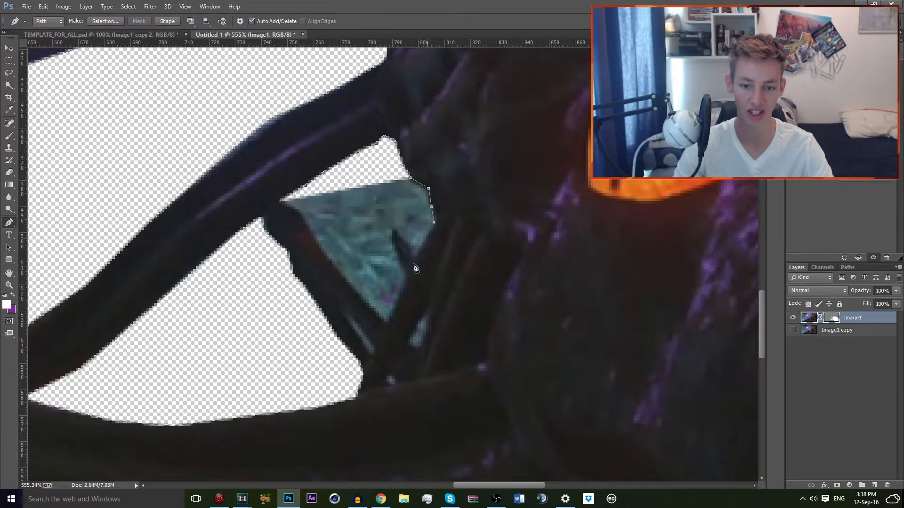
click(427, 238)
click(394, 233)
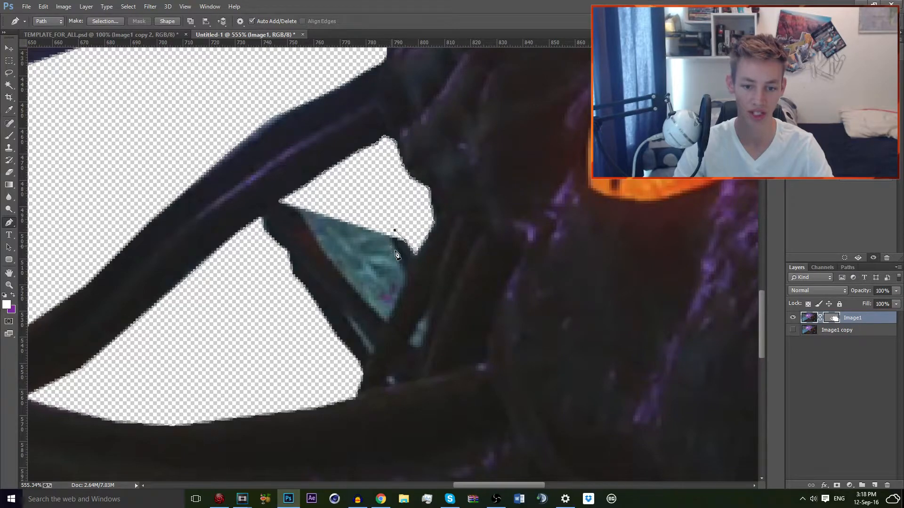
click(405, 271)
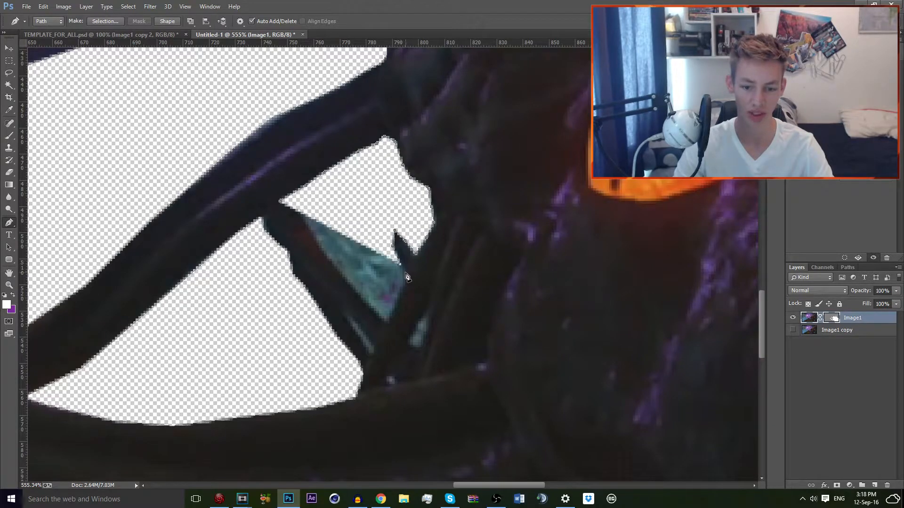
Step: Trace from the small gap's lowest corner up along the inner edge of the thin strand and close the path
click(386, 322)
click(349, 285)
click(309, 235)
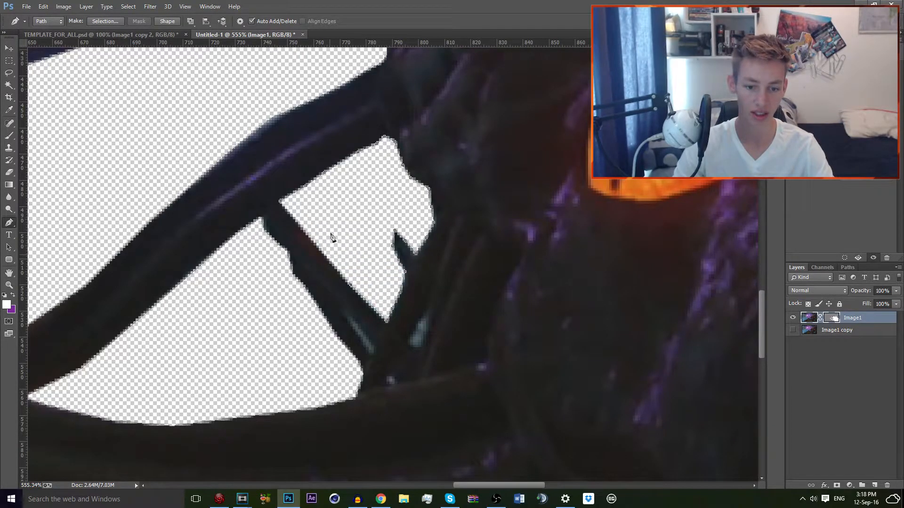
click(329, 254)
click(340, 193)
key(ctrl+z)
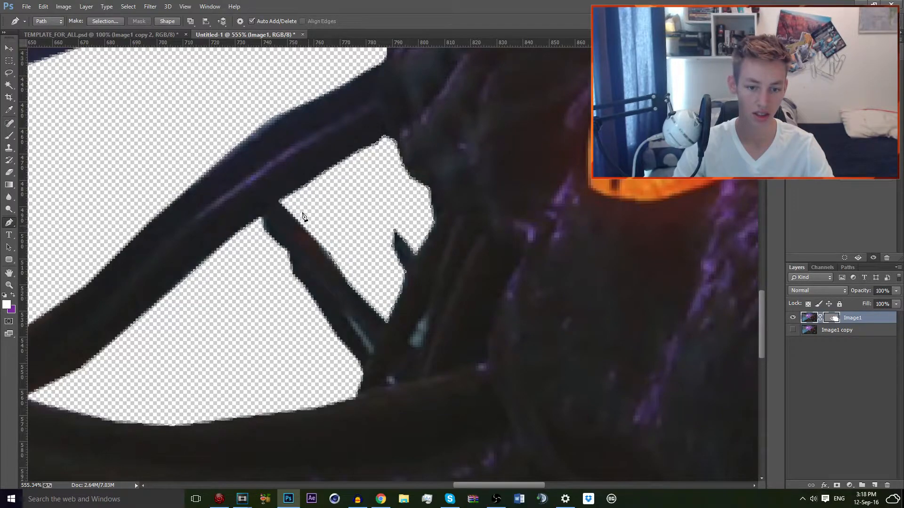
click(280, 203)
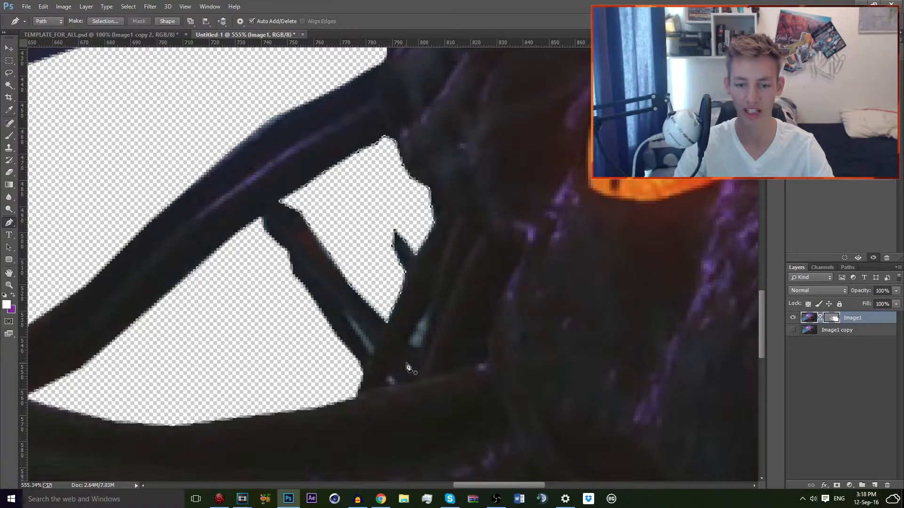
Step: Show the blurred Image1 copy layer behind the cut-out weapon and deselect all layers
key(ctrl+0)
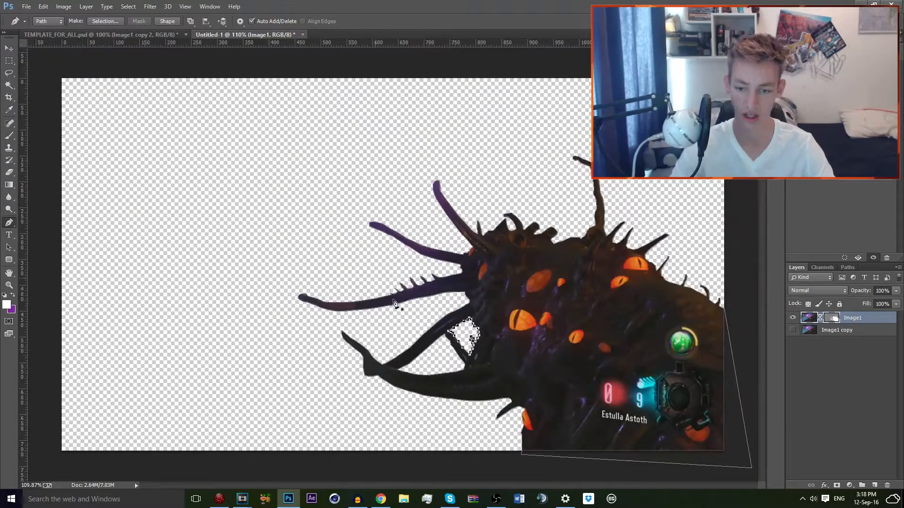
click(9, 48)
click(792, 333)
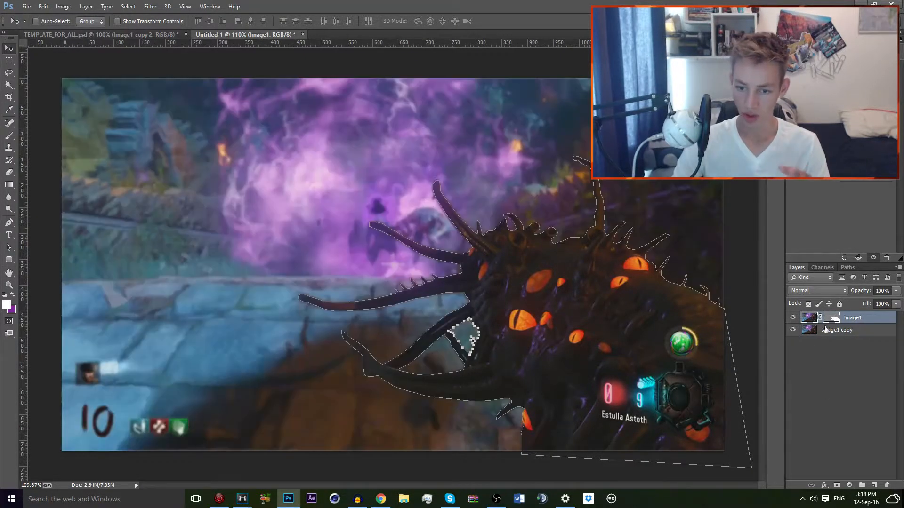
click(825, 343)
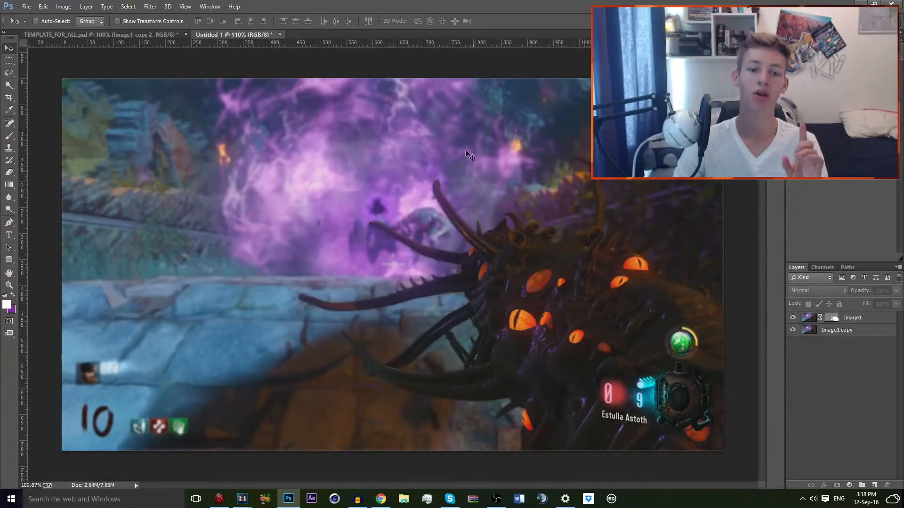
Step: Switch to the TEMPLATE_FOR_ALL.psd document, then hide and collapse its Thumbnail group
click(131, 35)
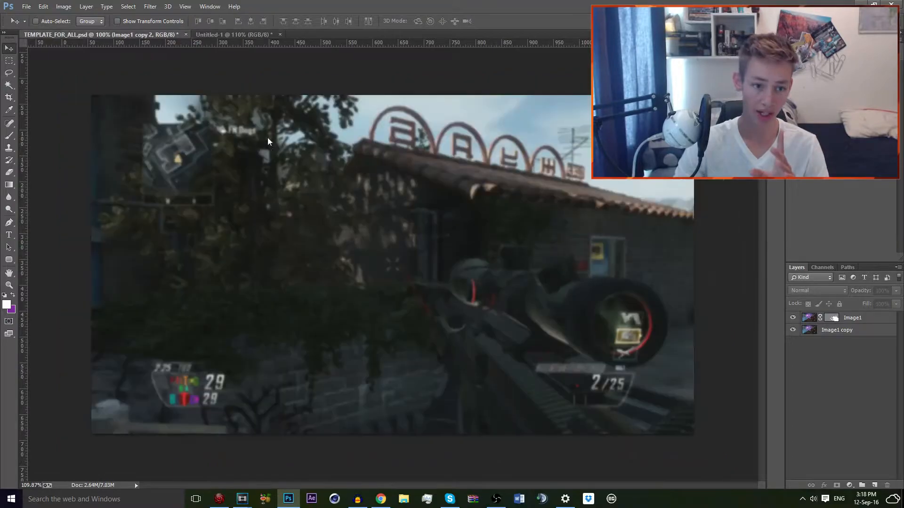
scroll(809, 382, up, 5)
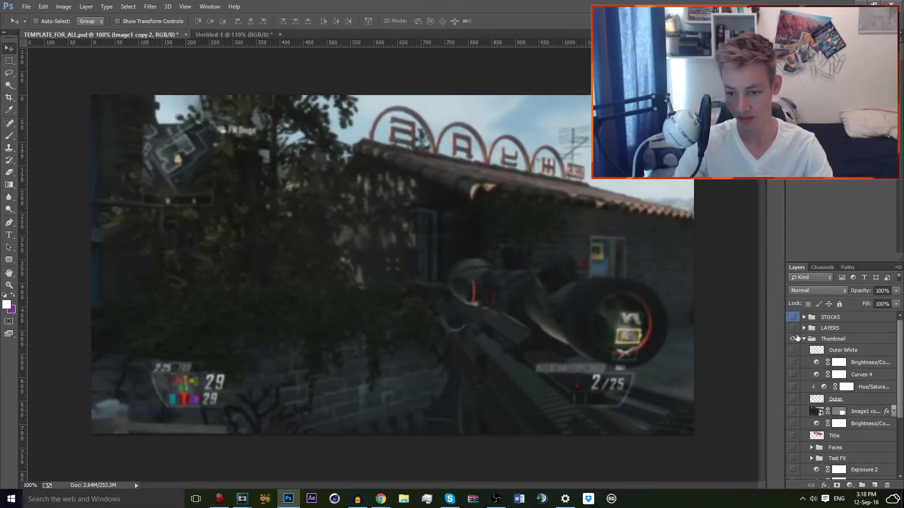
click(792, 339)
click(804, 339)
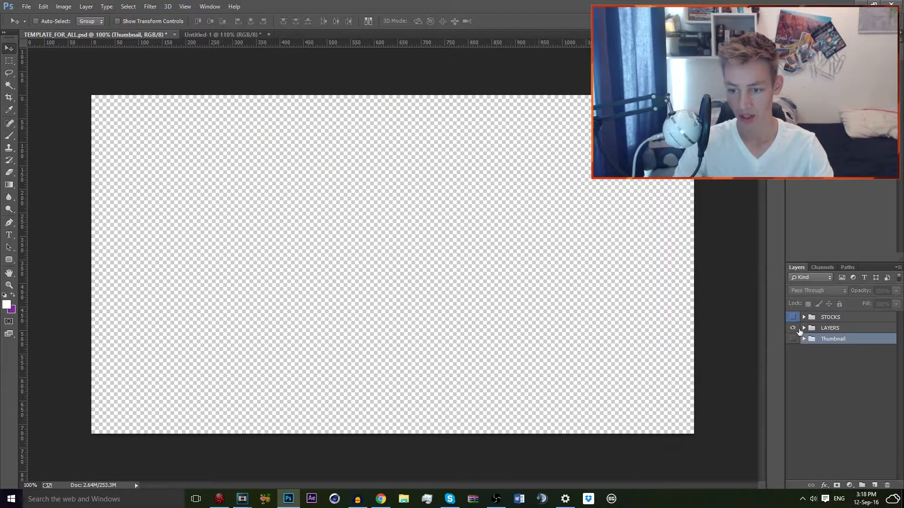
Step: Look through the subgroups inside the LAYERS group, collapsing each one and the group when done
click(803, 328)
click(811, 339)
click(811, 338)
click(811, 350)
click(811, 350)
click(803, 328)
Step: Make the STOCKS group visible and expand it to list its stock image layers
click(793, 318)
click(819, 318)
click(803, 317)
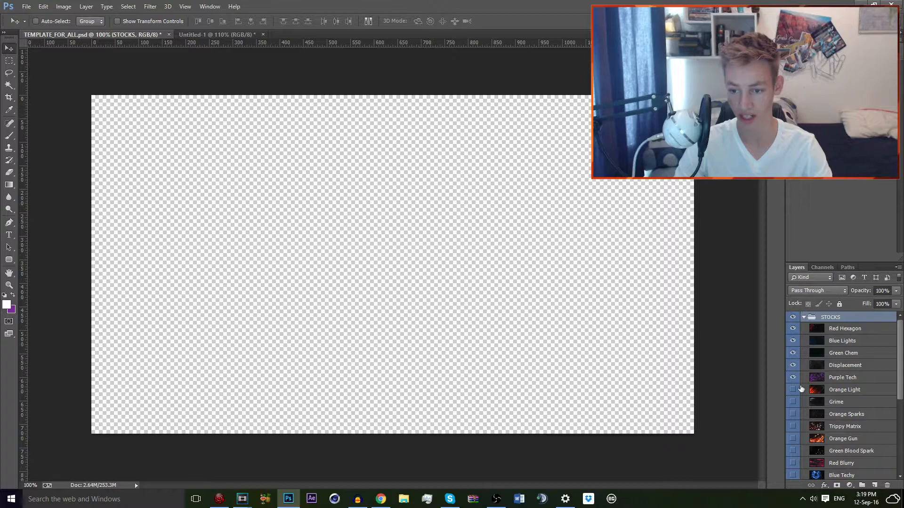
Step: Hide the Red Hexagon, Blue Lights, Green Chem, Displacement and Purple Tech layers as well as the STOCKS group
click(792, 328)
click(793, 341)
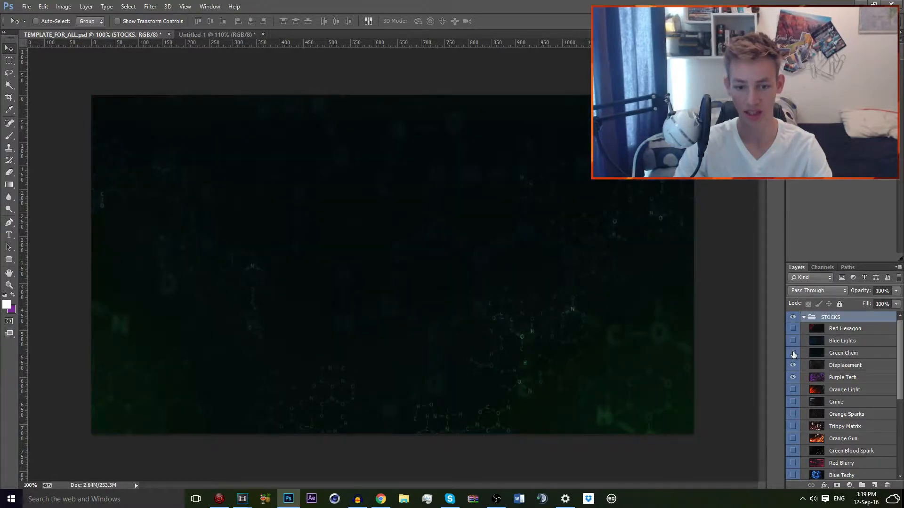
click(792, 353)
click(792, 365)
click(792, 377)
click(792, 317)
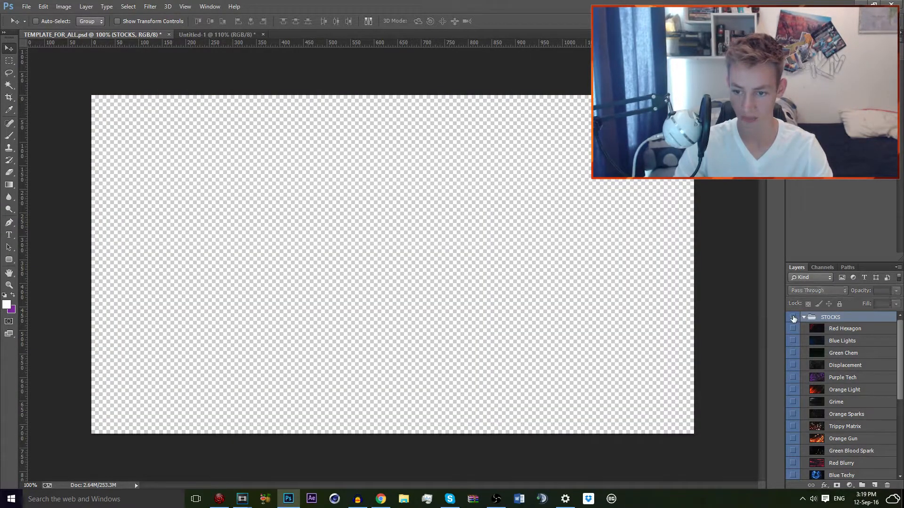
Step: Collapse STOCKS, expand the Thumbnail group, hide its Image1 copy 2 and show Displacement copy 2, Displacement copy and Layer 5 copy
click(804, 317)
click(803, 340)
scroll(809, 366, down, 5)
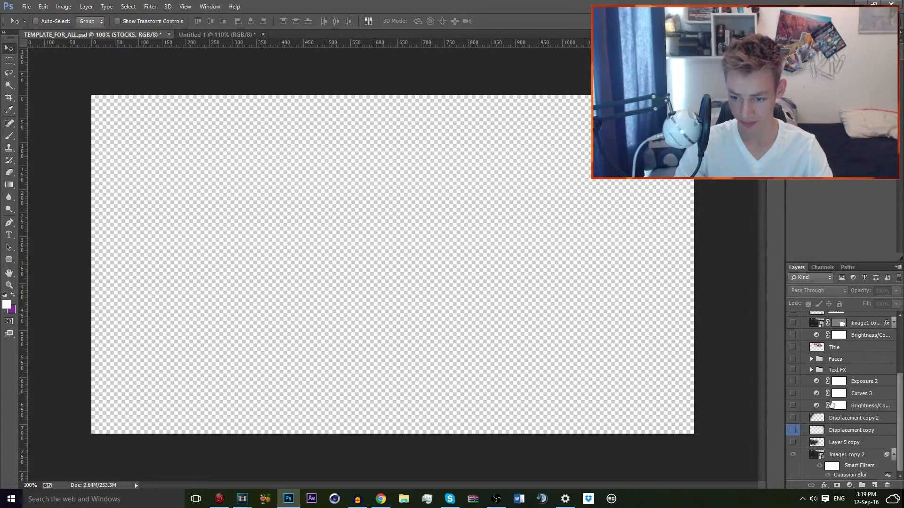
click(851, 445)
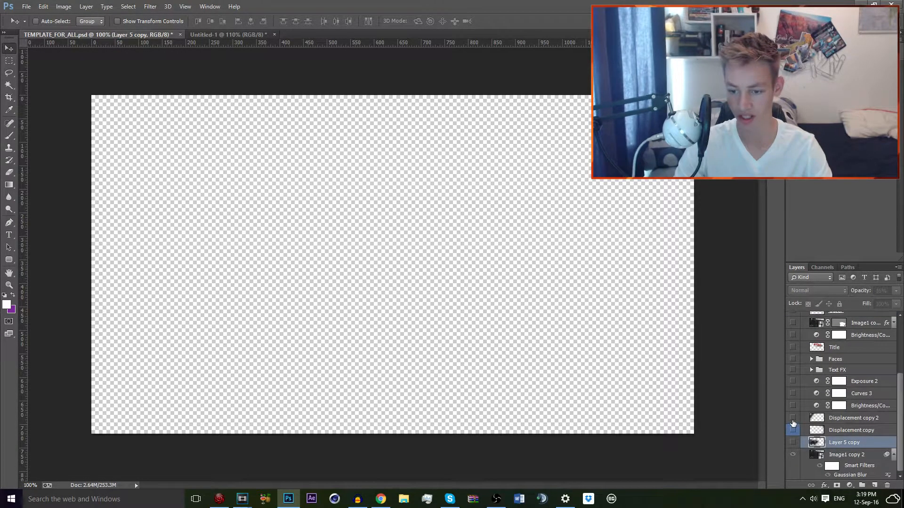
click(793, 418)
click(792, 429)
click(792, 442)
click(793, 454)
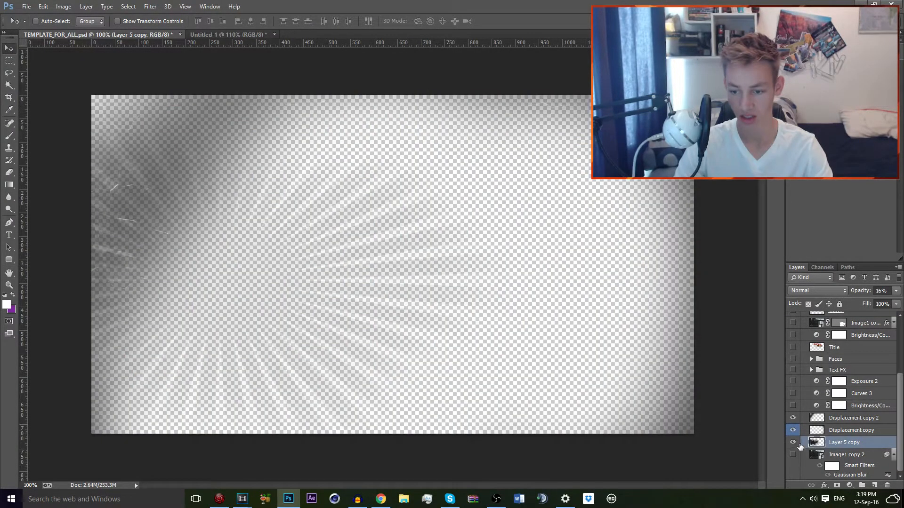
click(794, 443)
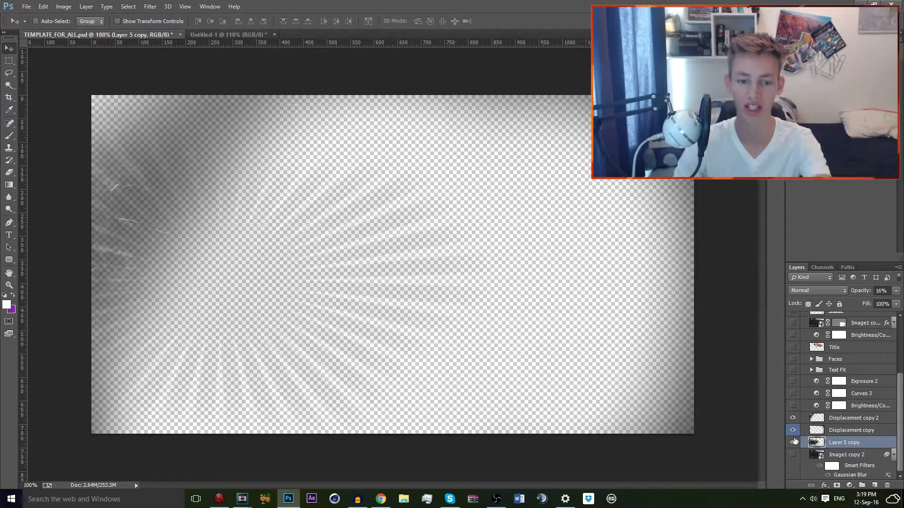
Step: Raise the opacity of the Layer 5 copy layer and select the Displacement copy layer
click(895, 291)
mouse_move(857, 302)
mouse_down()
mouse_move(898, 311)
mouse_move(898, 301)
mouse_move(863, 302)
mouse_up()
click(899, 290)
click(855, 431)
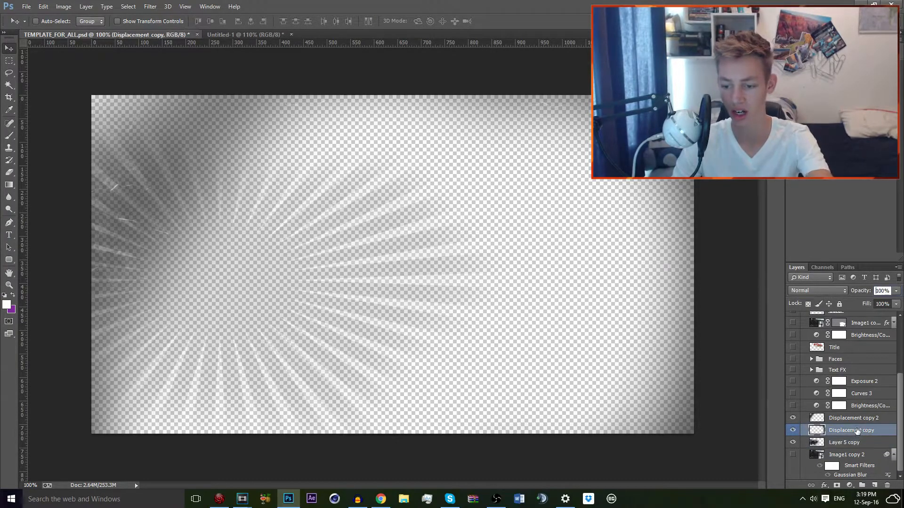
Step: Hide the Thumbnail group, and show and expand the STOCKS group to list its stock layers
scroll(861, 409, up, 3)
scroll(861, 409, up, 3)
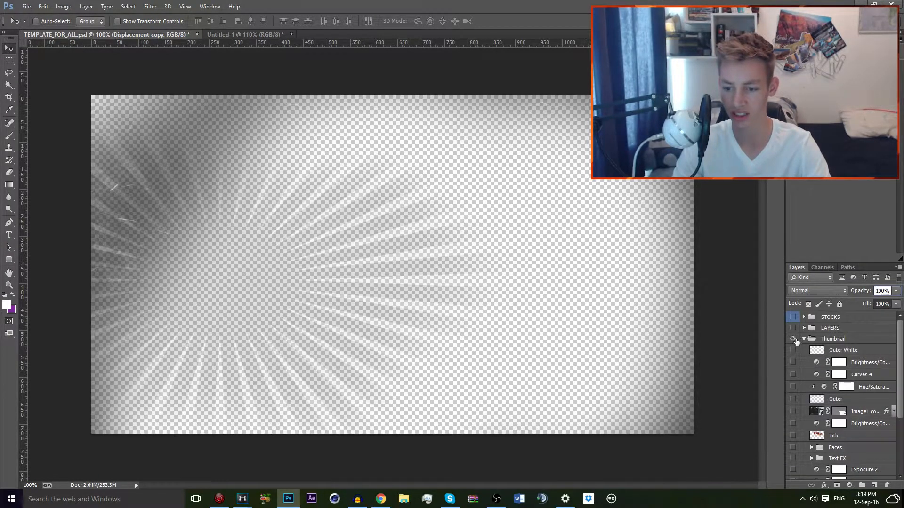
click(792, 317)
click(803, 318)
scroll(819, 393, down, 3)
scroll(819, 393, down, 3)
scroll(815, 389, up, 5)
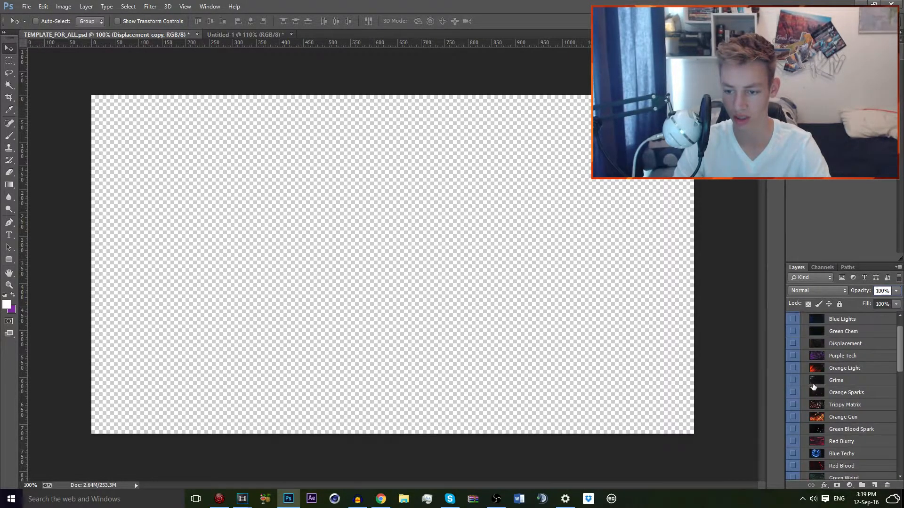
Step: Preview the Displacement, Orange Light, Grime, Orange Sparks and Trippy Matrix stock layers, hiding each one again
click(793, 343)
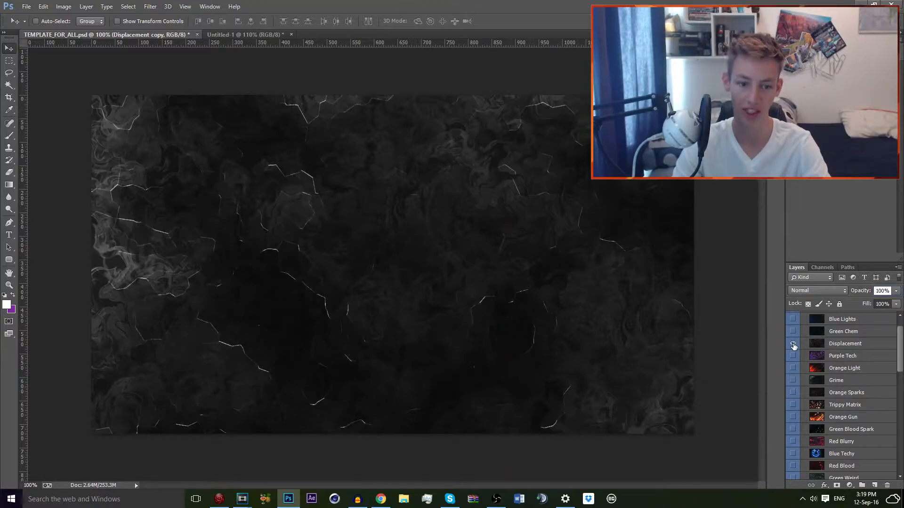
click(792, 343)
click(793, 368)
click(793, 368)
click(793, 380)
click(792, 380)
click(792, 392)
scroll(793, 386, up, 2)
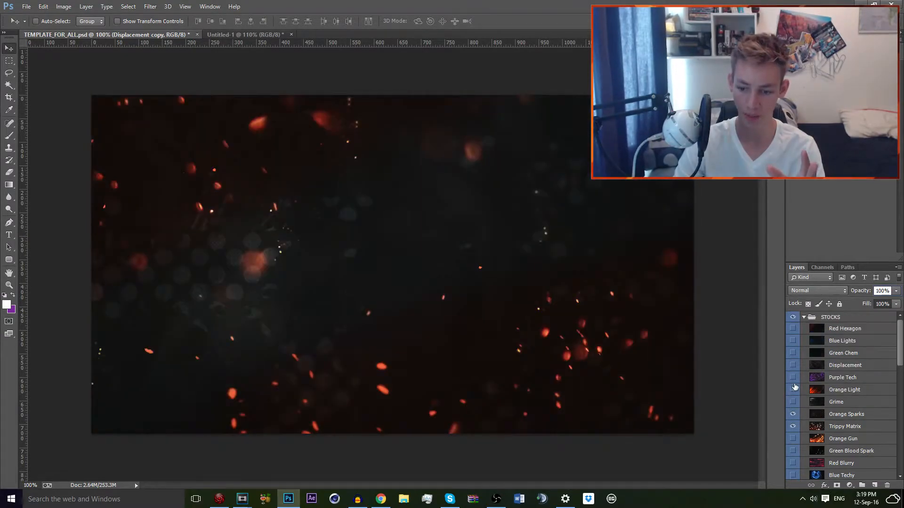
click(794, 414)
click(794, 426)
Step: Hide the STOCKS group and collapse both it and the Thumbnail group
click(804, 321)
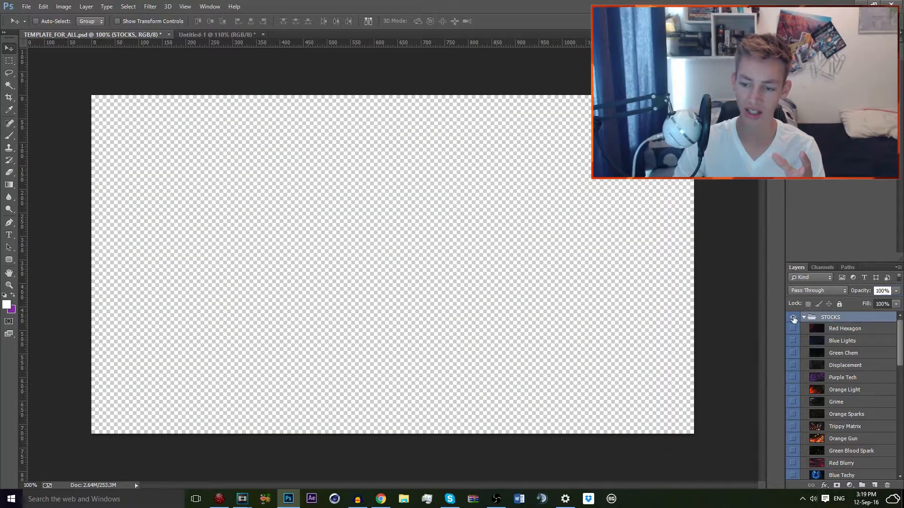
click(803, 317)
click(793, 318)
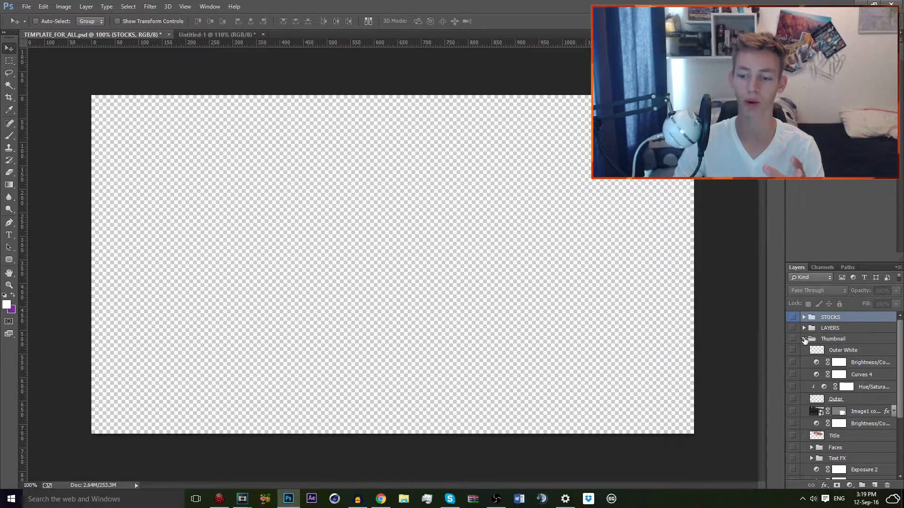
click(804, 338)
Step: Look through the contents of the LAYERS and STOCKS groups, leaving both groups collapsed and hidden
click(805, 330)
click(804, 329)
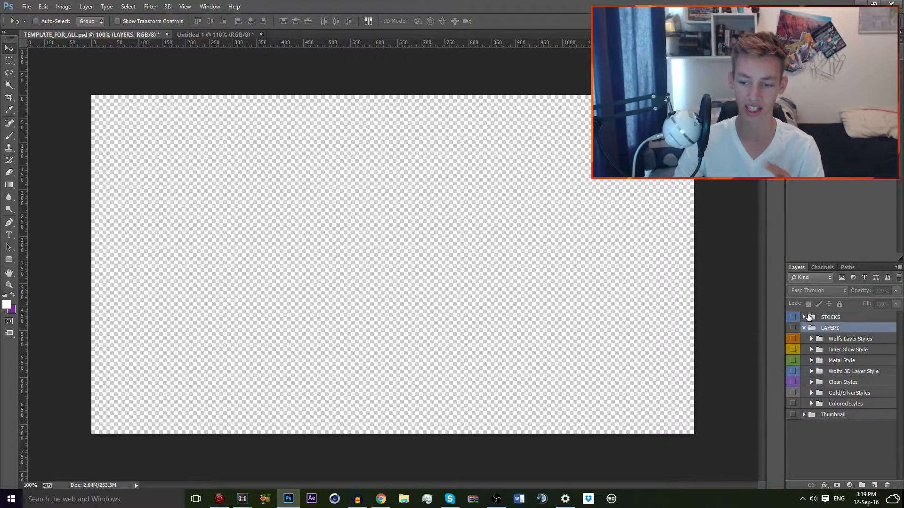
click(804, 329)
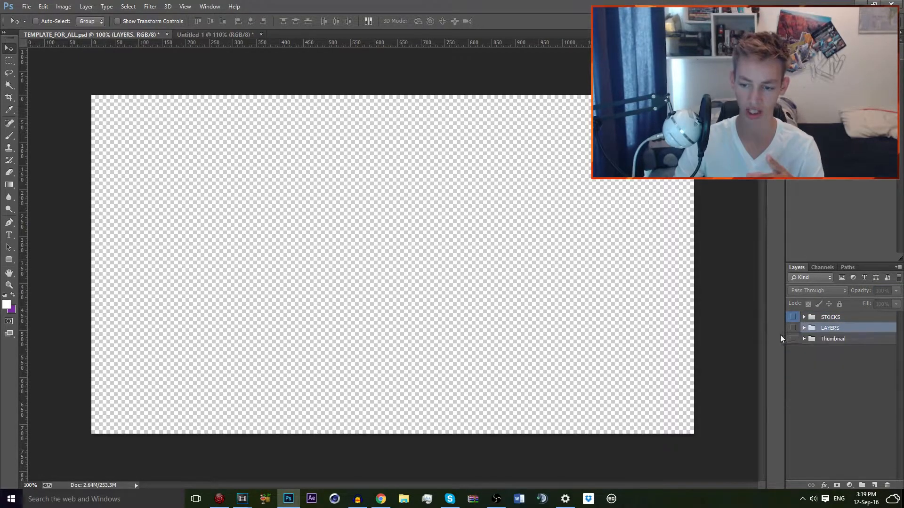
click(804, 318)
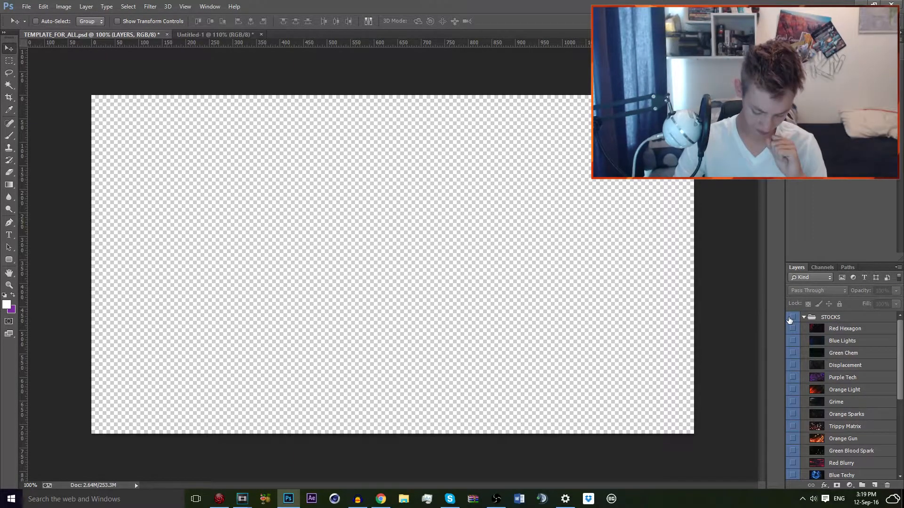
click(791, 317)
click(809, 320)
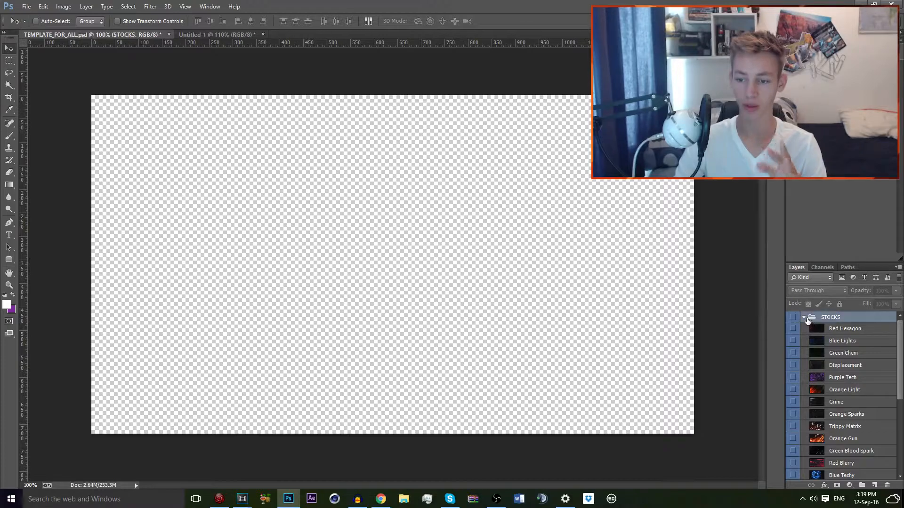
click(803, 317)
click(815, 329)
click(801, 314)
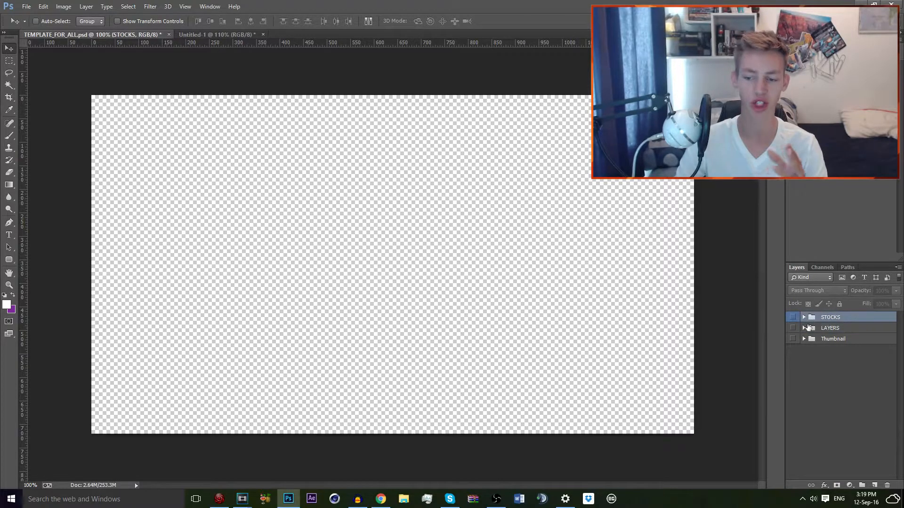
click(803, 328)
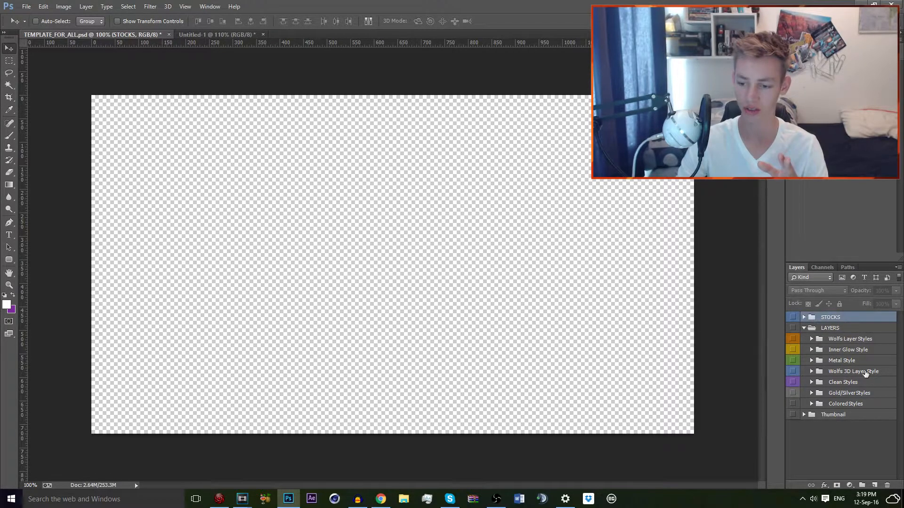
click(803, 328)
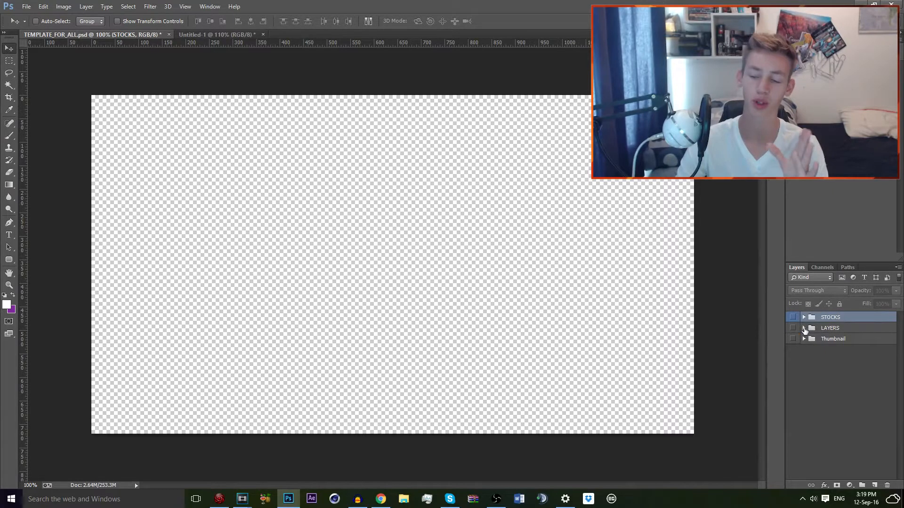
click(793, 329)
click(793, 318)
click(793, 318)
click(803, 317)
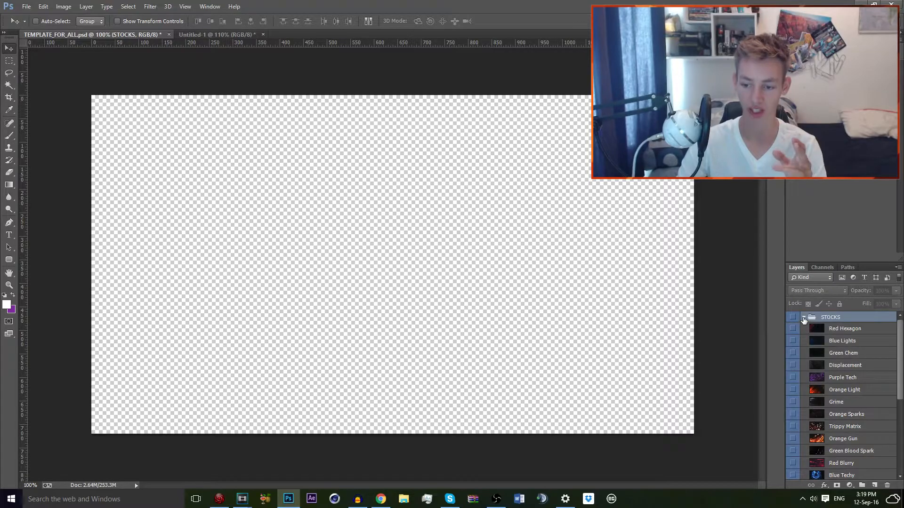
click(804, 318)
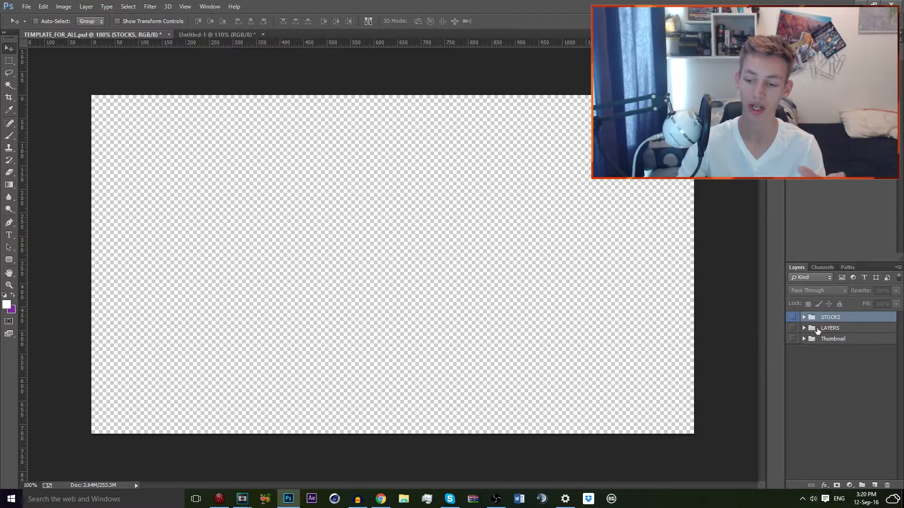
Step: Copy the STOCKS and LAYERS groups from the template into the Untitled-1 document
shift+click(828, 328)
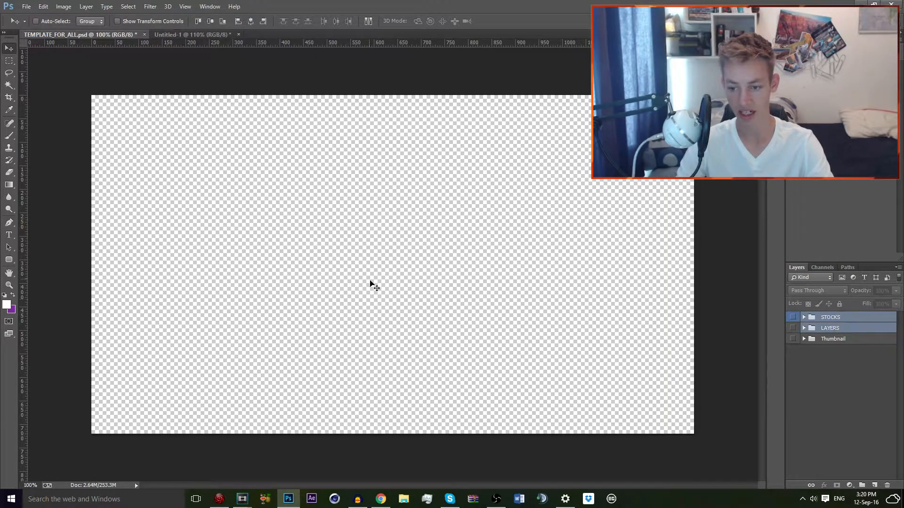
drag(230, 86, 245, 120)
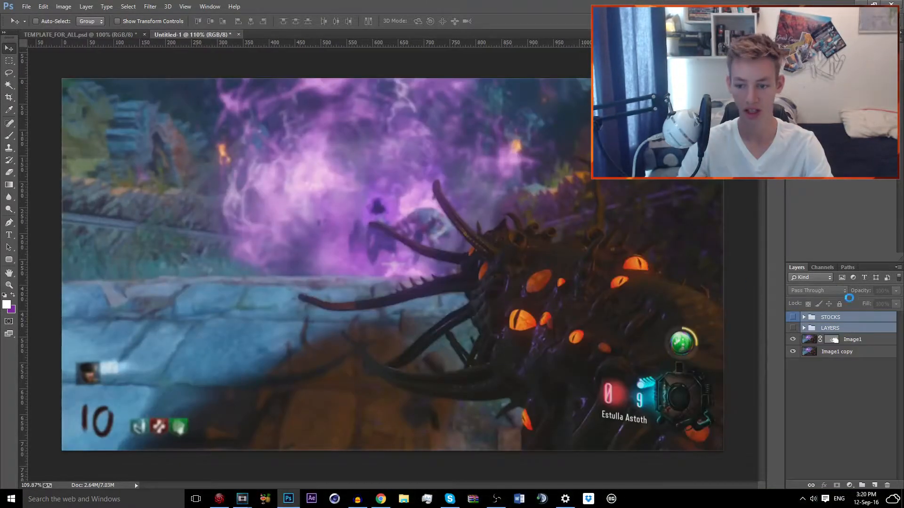
click(826, 326)
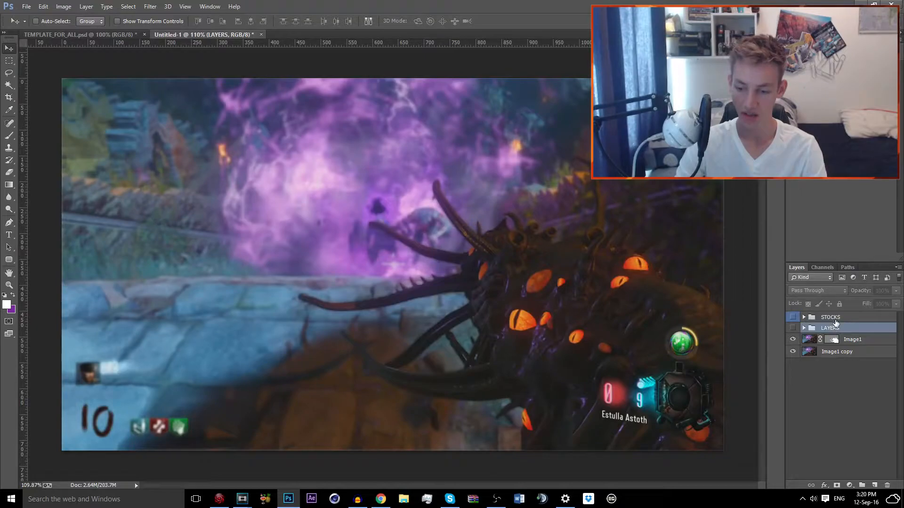
Step: Show and expand the STOCKS group, duplicate its Displacement layer and place the copy above the group
click(834, 319)
click(803, 317)
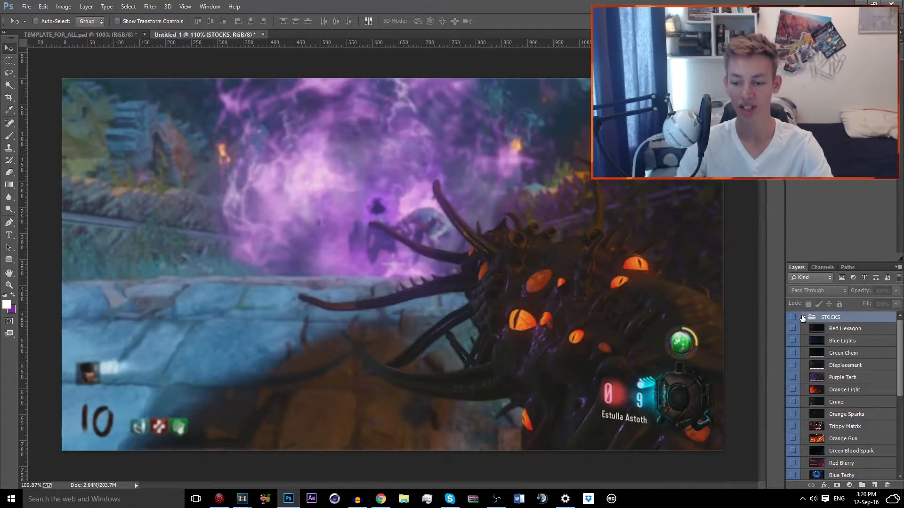
click(794, 319)
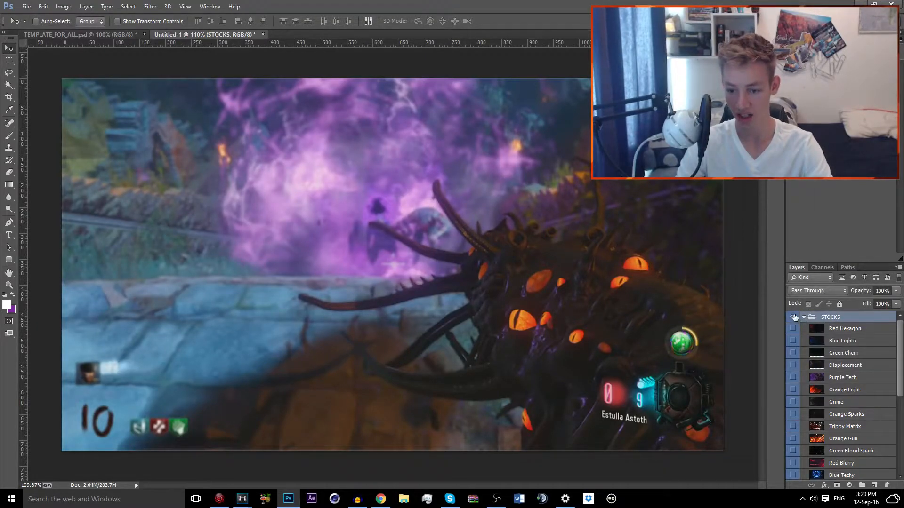
scroll(810, 343, down, 2)
click(858, 333)
scroll(860, 351, up, 2)
key(ctrl+j)
drag(861, 364, 851, 316)
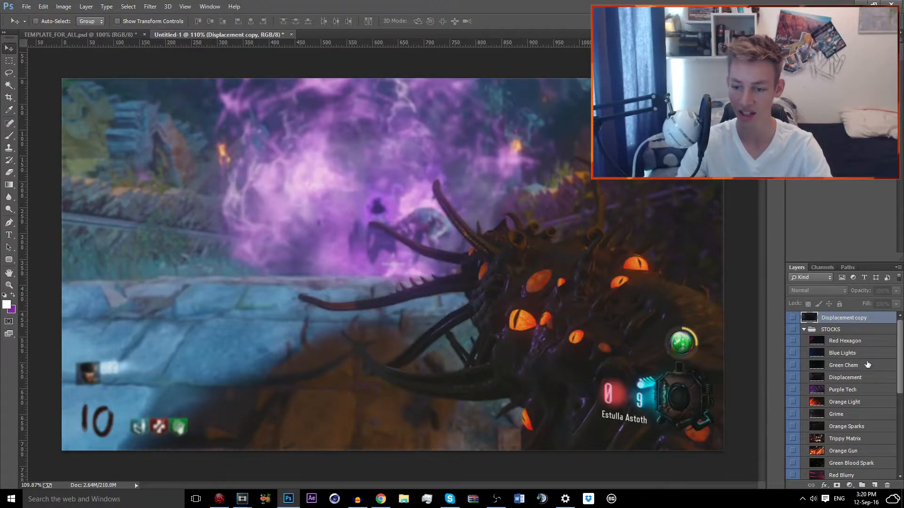
Step: Duplicate the Red Bottom Light stock layer and place both stock copies between the Image1 and Image1 copy layers
scroll(868, 365, down, 6)
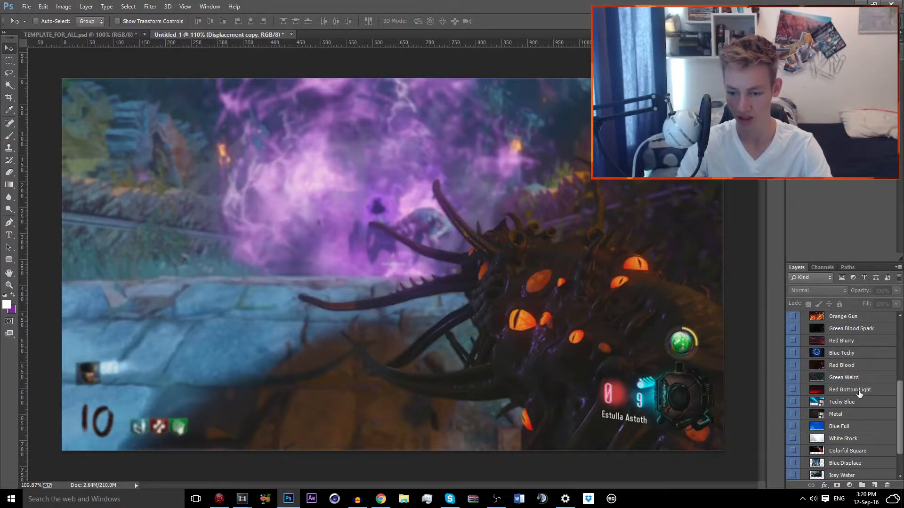
click(860, 394)
key(ctrl+j)
drag(861, 392, 843, 370)
click(804, 341)
drag(851, 318, 845, 358)
Step: Show the Displacement copy layer and move it down so it covers the bottom edge of the canvas
click(792, 363)
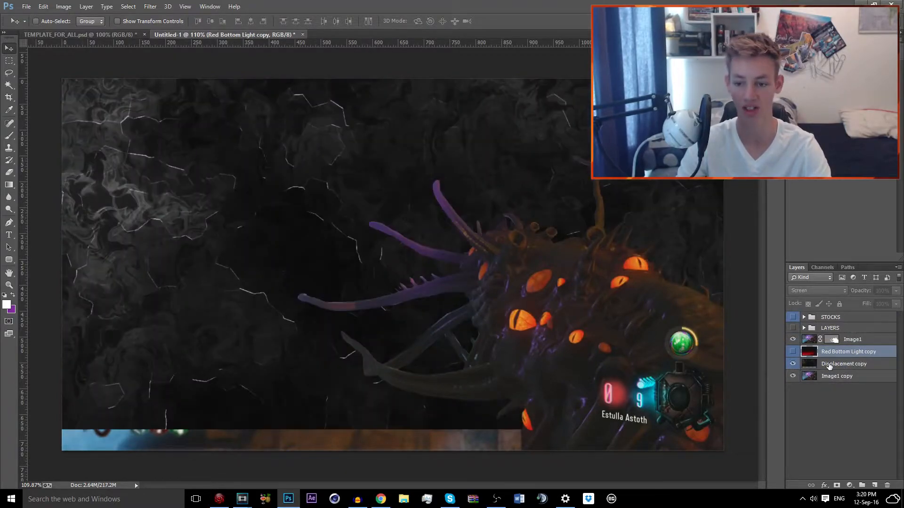
click(828, 364)
drag(481, 318, 483, 343)
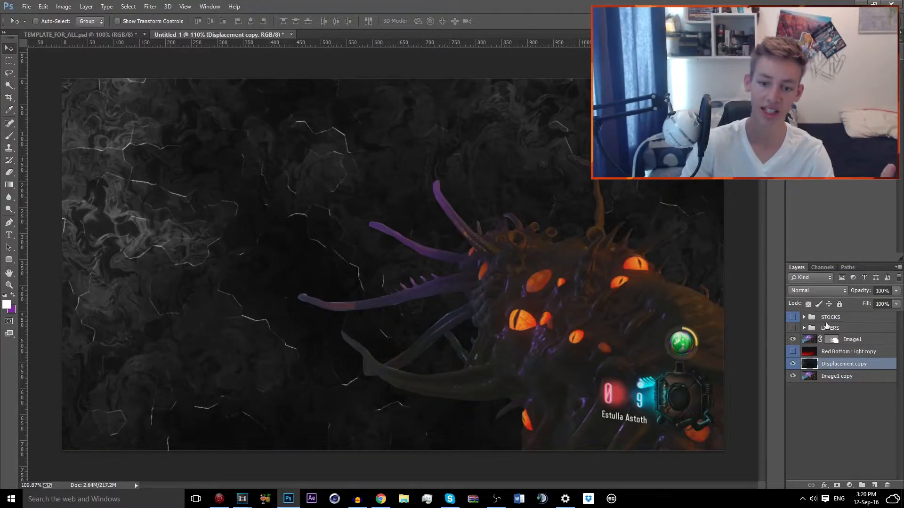
Step: Set the Displacement copy layer's blend mode to Screen and shift the layer slightly to the right
click(828, 292)
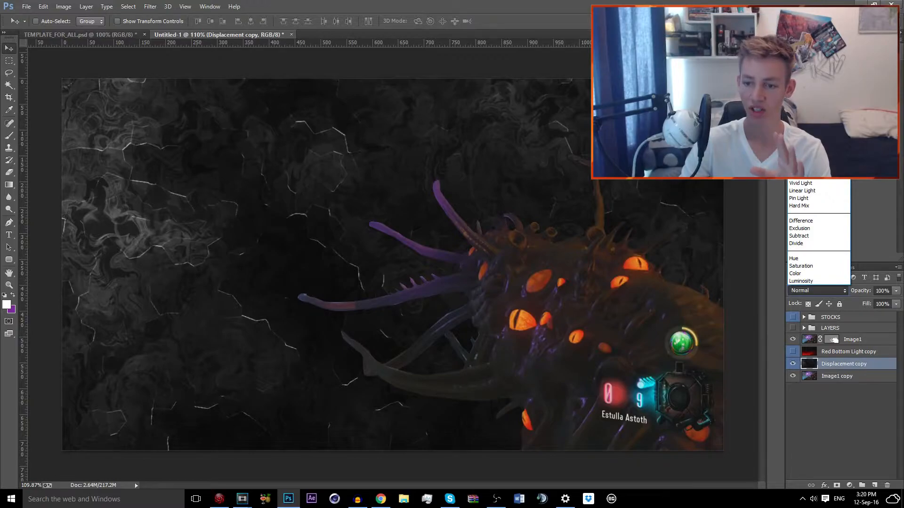
click(801, 123)
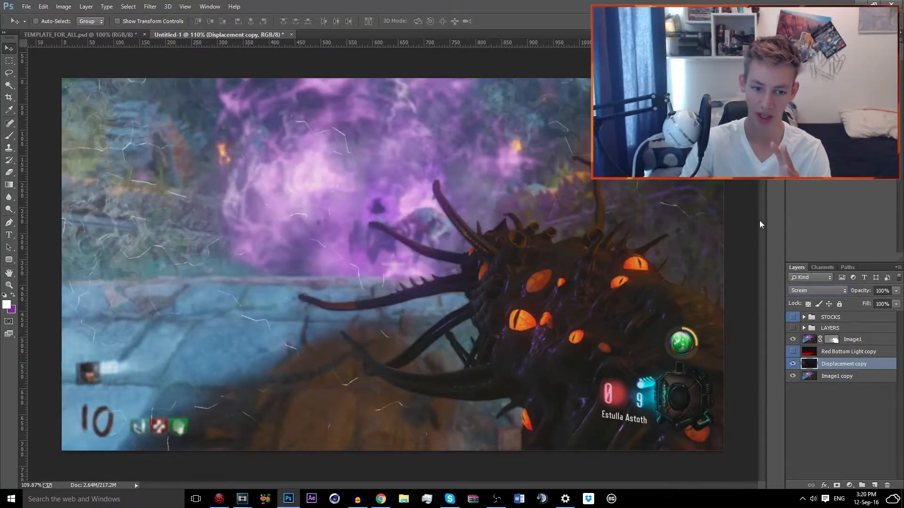
drag(252, 269, 387, 285)
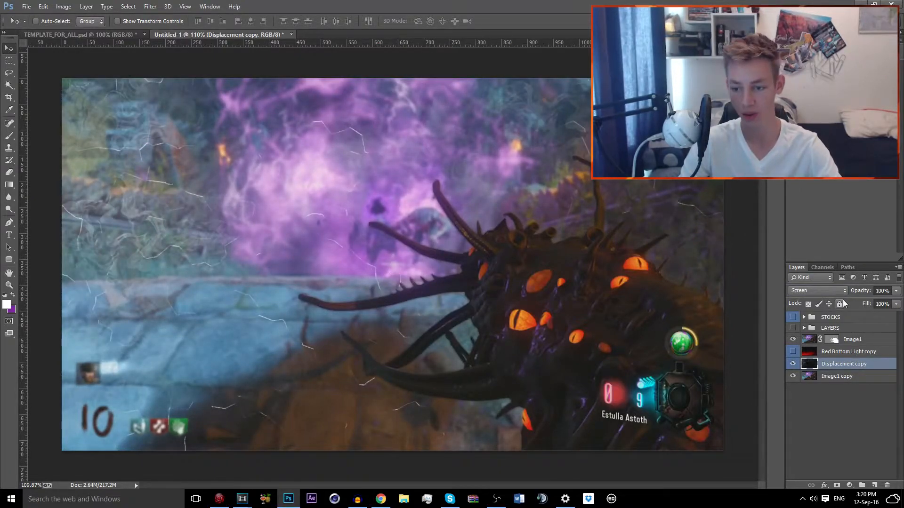
Step: Take up the Eraser tool and set its brush diameter to 232 px
key(ctrl+minus)
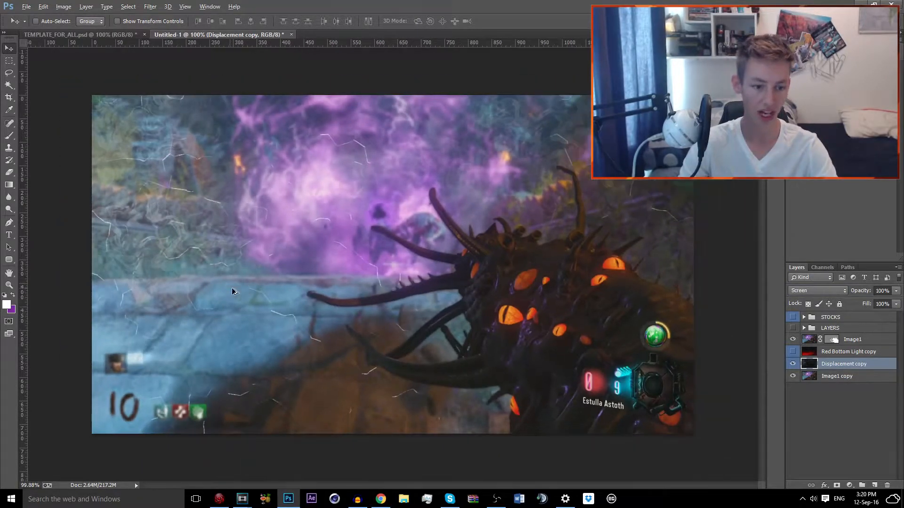
click(10, 176)
right_click(9, 175)
click(9, 175)
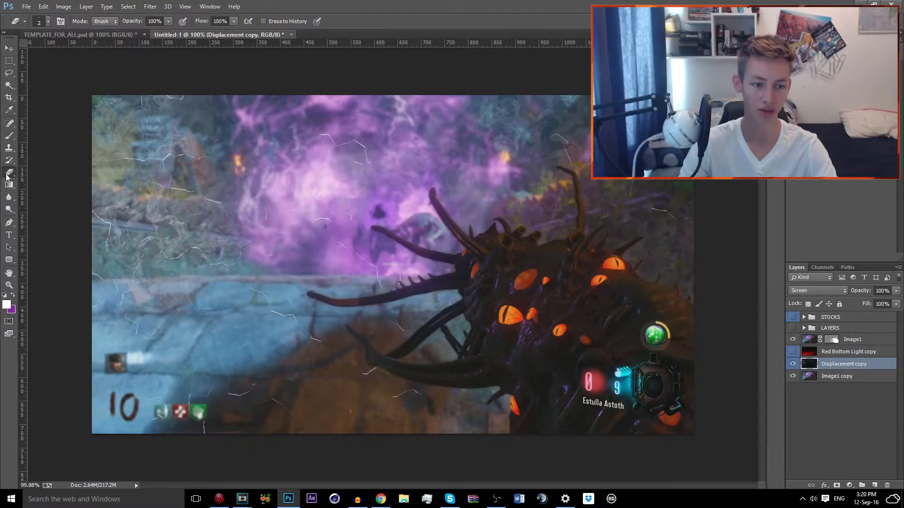
alt+right_click(261, 230)
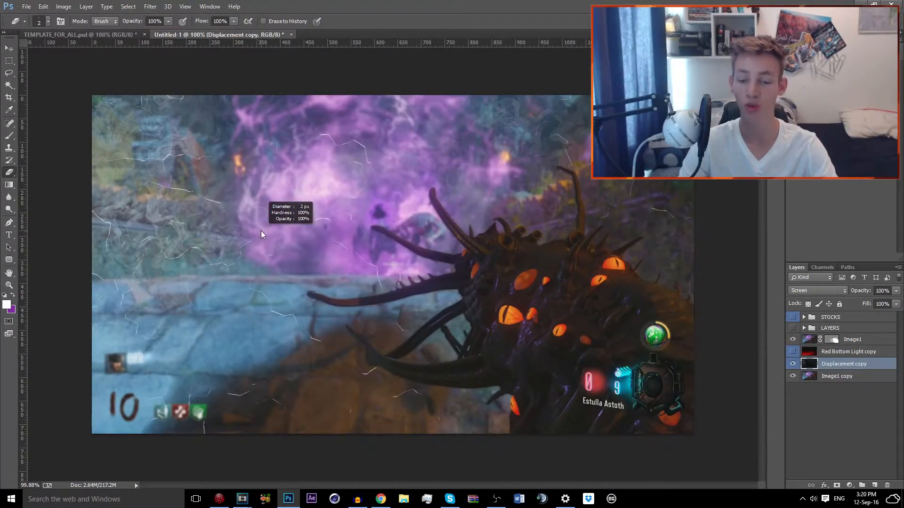
mouse_move(263, 231)
mouse_down()
mouse_move(284, 242)
mouse_move(400, 232)
mouse_move(265, 232)
mouse_move(316, 233)
mouse_move(303, 306)
mouse_move(287, 114)
mouse_move(280, 344)
mouse_up()
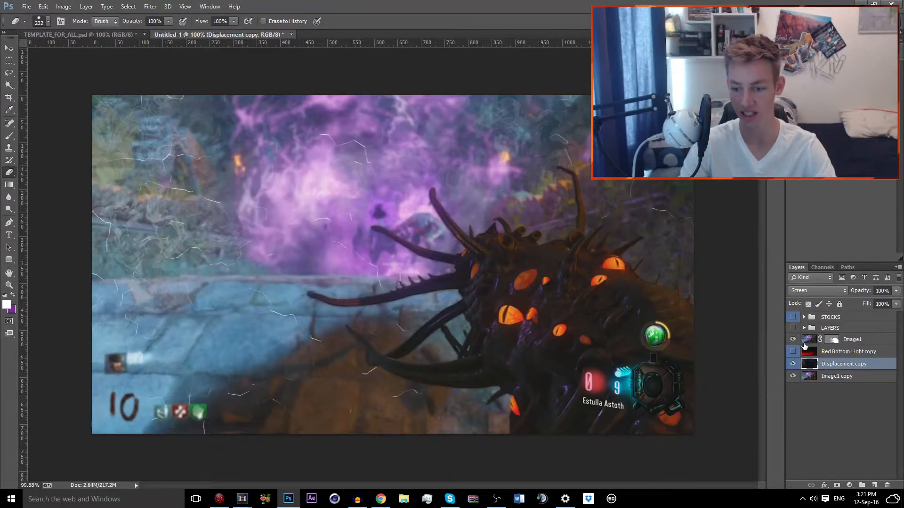
Step: Enlarge the eraser to 286 px and try hard-edged erasing on the Image1 weapon with the Displacement copy and Image1 copy layers hidden
click(852, 340)
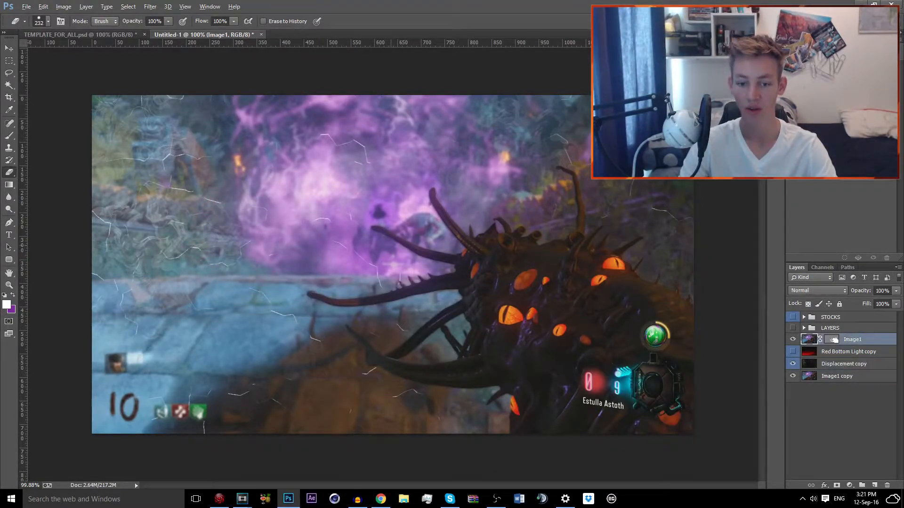
drag(403, 238, 416, 239)
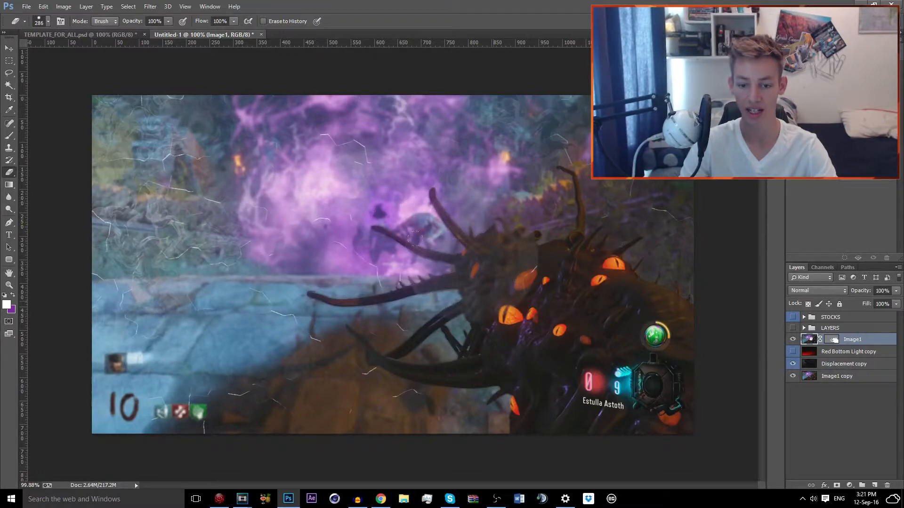
key(ctrl+z)
click(792, 364)
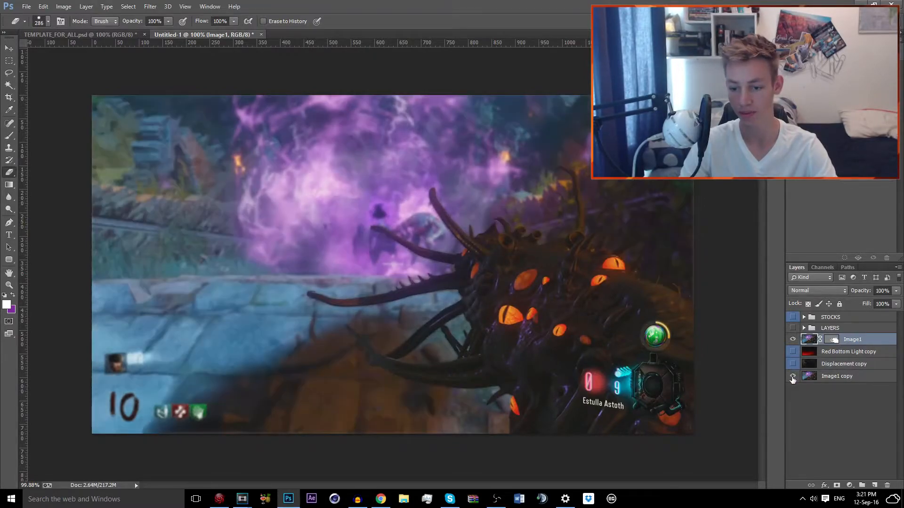
click(792, 375)
click(455, 255)
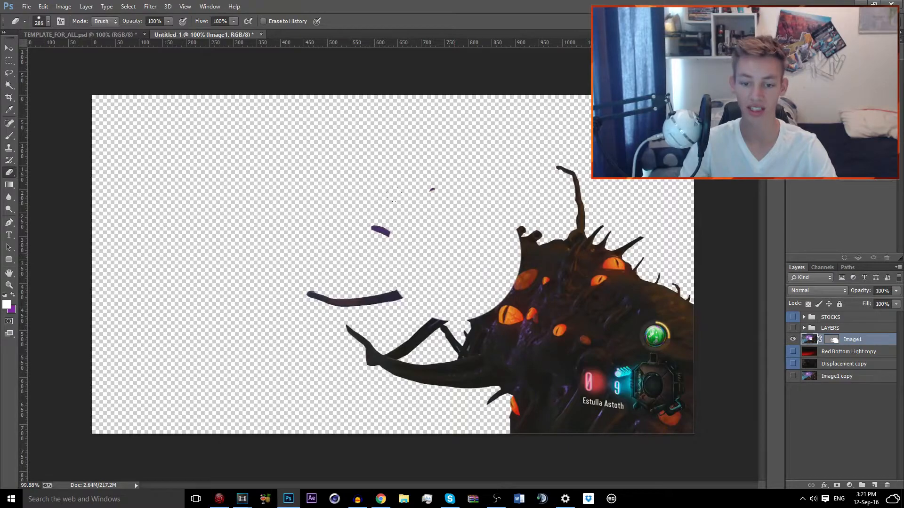
key(ctrl+z)
Step: Soften the eraser brush's edge, test it once on the Image1 weapon and undo the test
mouse_move(442, 241)
mouse_down()
mouse_move(437, 379)
mouse_move(421, 98)
mouse_up()
click(473, 282)
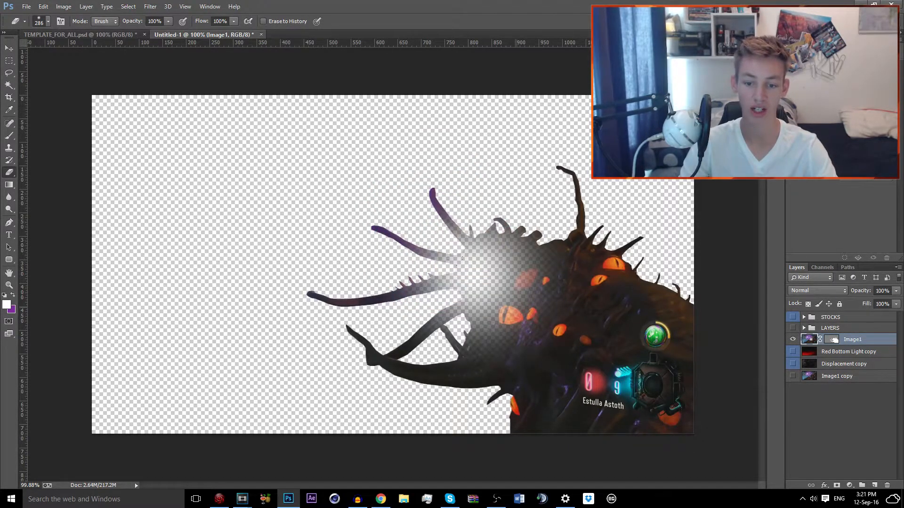
key(ctrl+z)
Step: Hide the Image1 layer and show the Displacement copy and Image1 copy layers
click(792, 339)
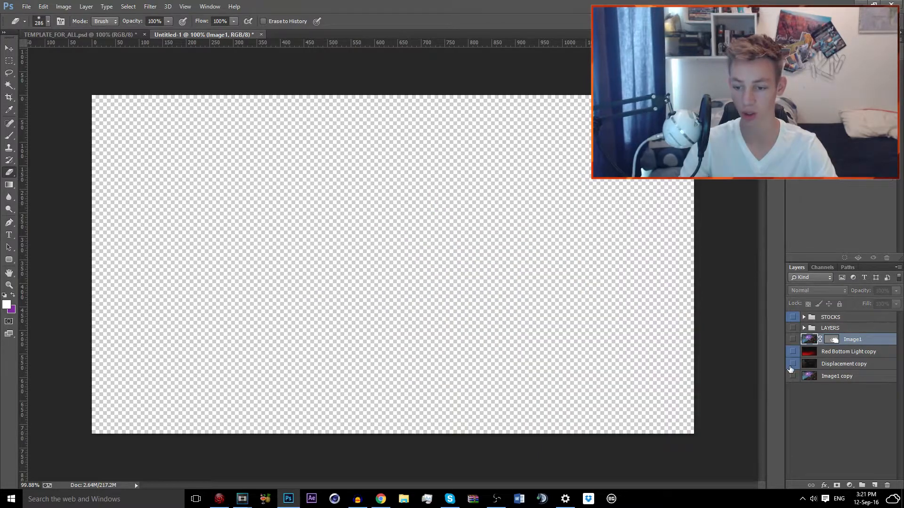
click(792, 363)
click(793, 376)
Step: Enlarge the eraser to 472 px and erase the Displacement copy effect across the centre, the weapon area and the upper-left corner
click(843, 363)
mouse_move(280, 270)
mouse_down()
mouse_move(339, 260)
mouse_move(244, 281)
mouse_up()
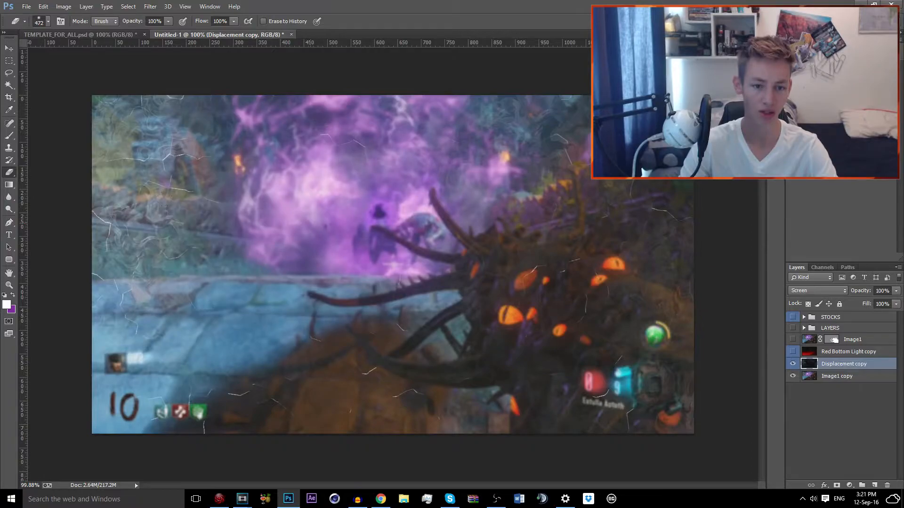
drag(314, 223, 479, 215)
mouse_move(532, 262)
mouse_down()
mouse_move(588, 301)
mouse_move(621, 371)
mouse_up()
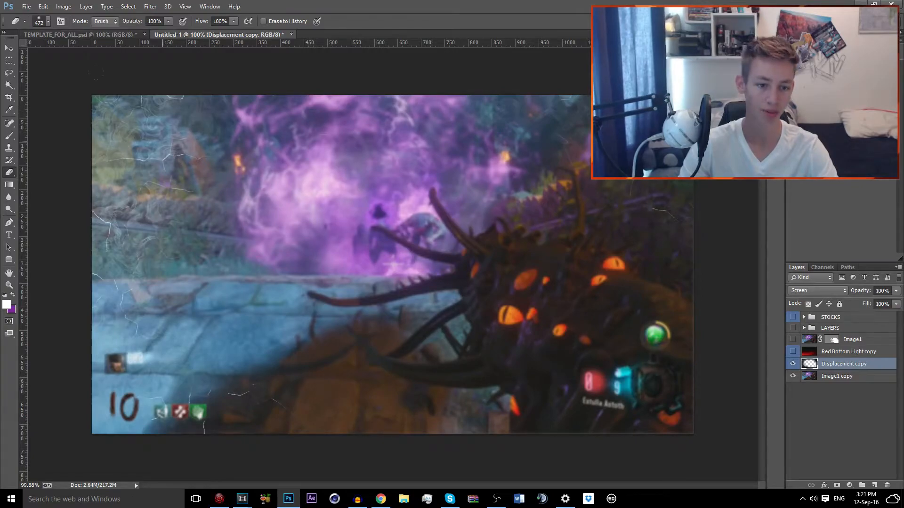
mouse_move(97, 75)
mouse_down()
mouse_move(103, 80)
mouse_move(50, 155)
mouse_move(42, 207)
mouse_up()
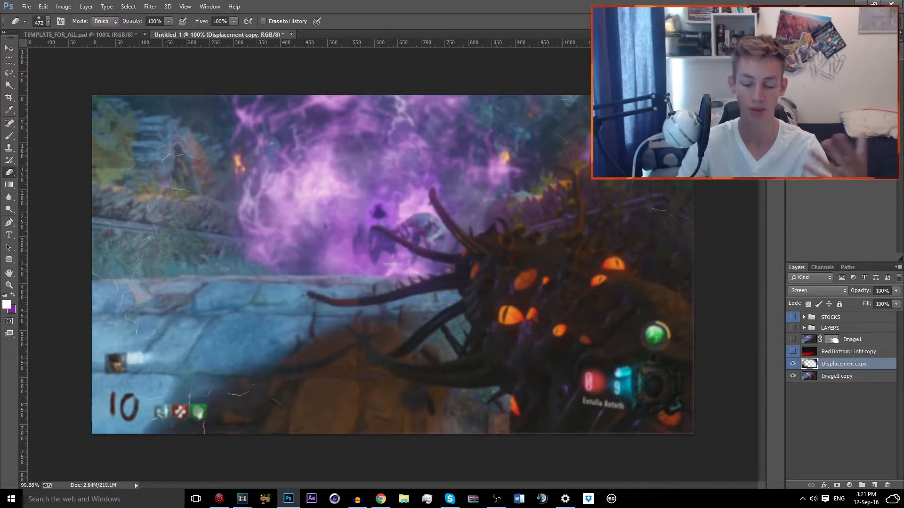
Step: Show the Red Bottom Light copy layer and scale it down to roughly the canvas size
click(793, 351)
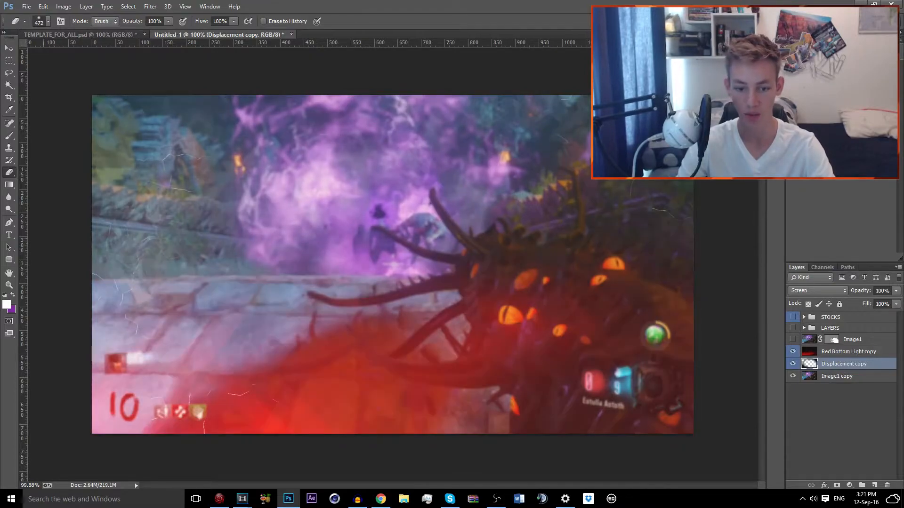
click(8, 48)
scroll(619, 332, down, 2)
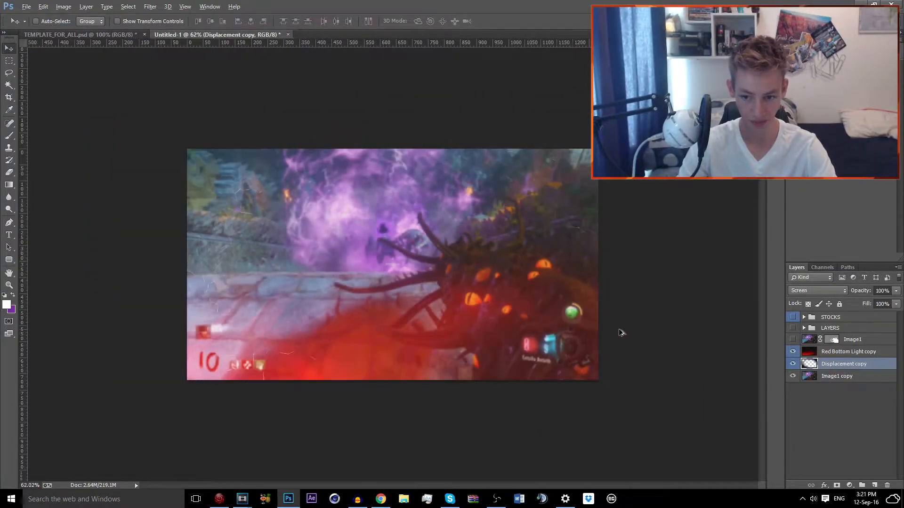
click(866, 351)
key(ctrl+t)
drag(447, 294, 469, 294)
drag(648, 85, 410, 220)
drag(249, 324, 388, 276)
drag(546, 351, 562, 363)
key(Return)
Step: Enlarge the Red Bottom Light copy layer to about 108% and reposition it so it extends past every canvas edge
scroll(520, 325, up, 7)
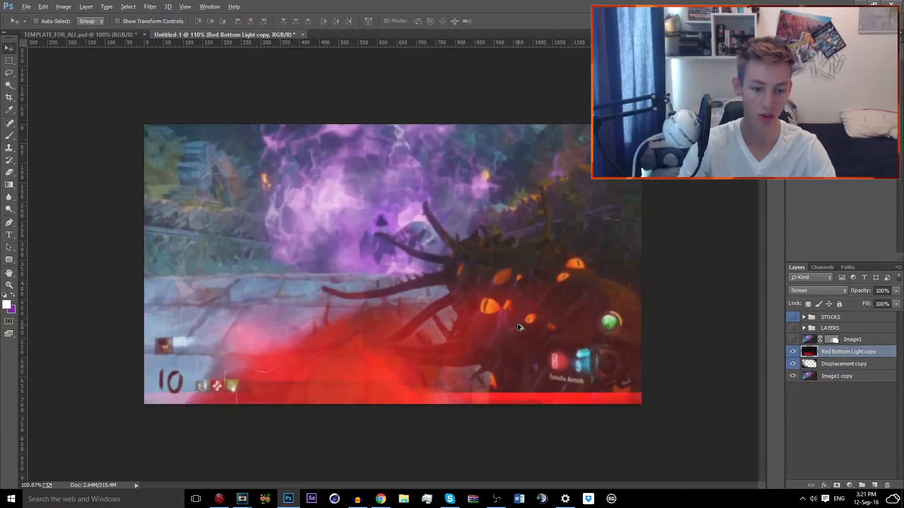
scroll(519, 323, down, 2)
mouse_move(490, 312)
mouse_down()
mouse_move(491, 342)
mouse_move(497, 316)
mouse_up()
key(ctrl+t)
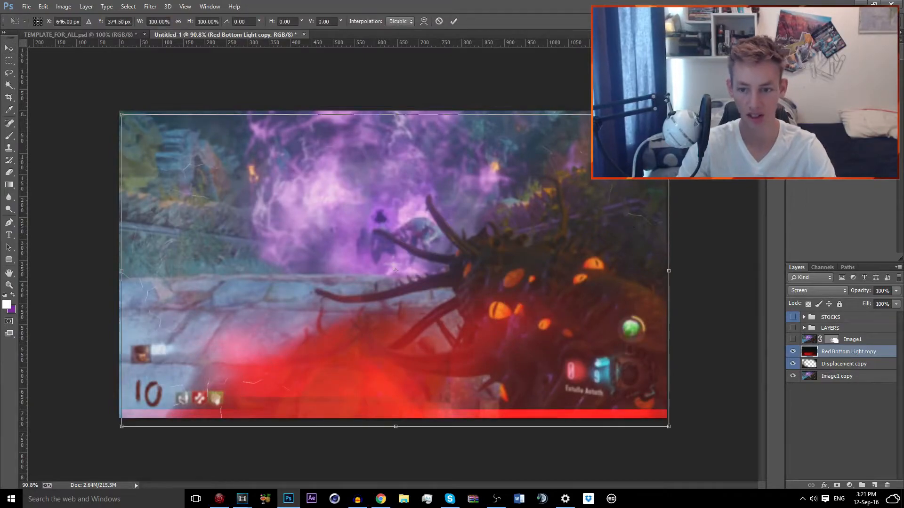
drag(668, 115, 714, 89)
drag(599, 211, 577, 228)
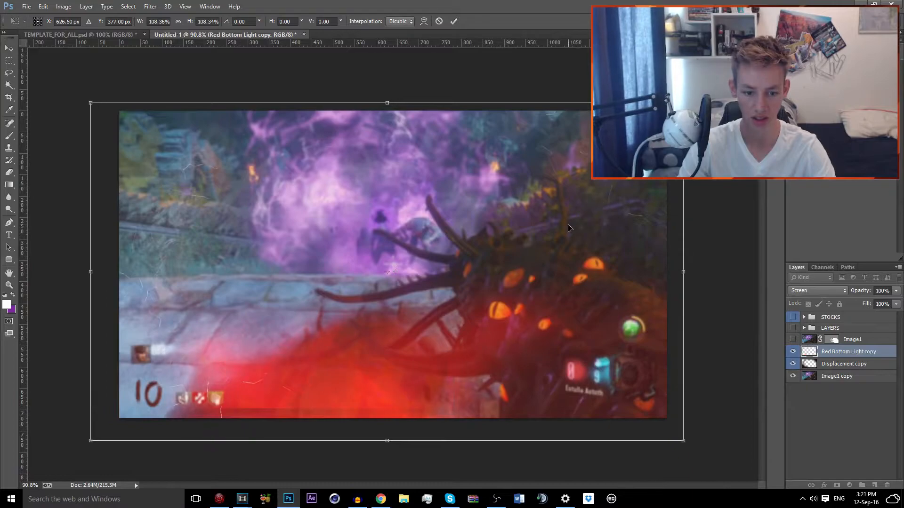
key(Return)
Step: Delete the Red Bottom Light copy layer and briefly preview the Purple Tech stock in the STOCKS group
key(ctrl+e)
click(803, 317)
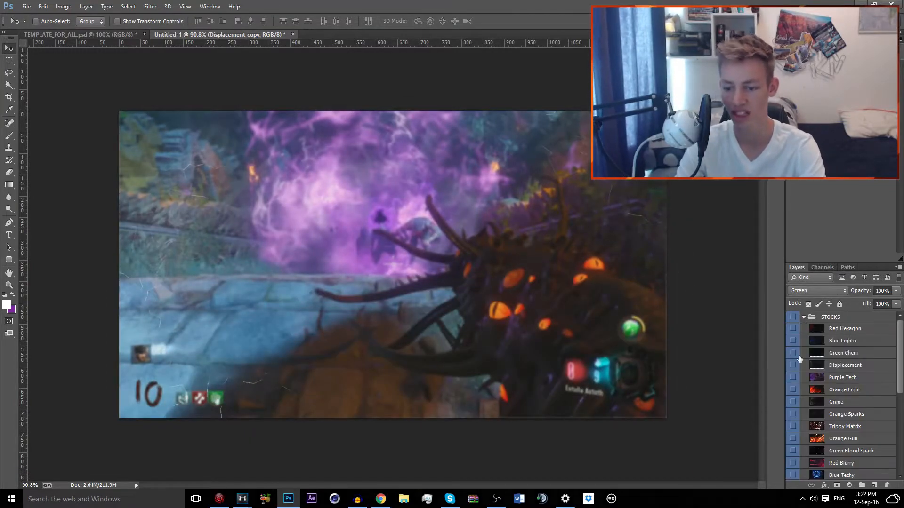
click(792, 377)
click(792, 377)
click(803, 317)
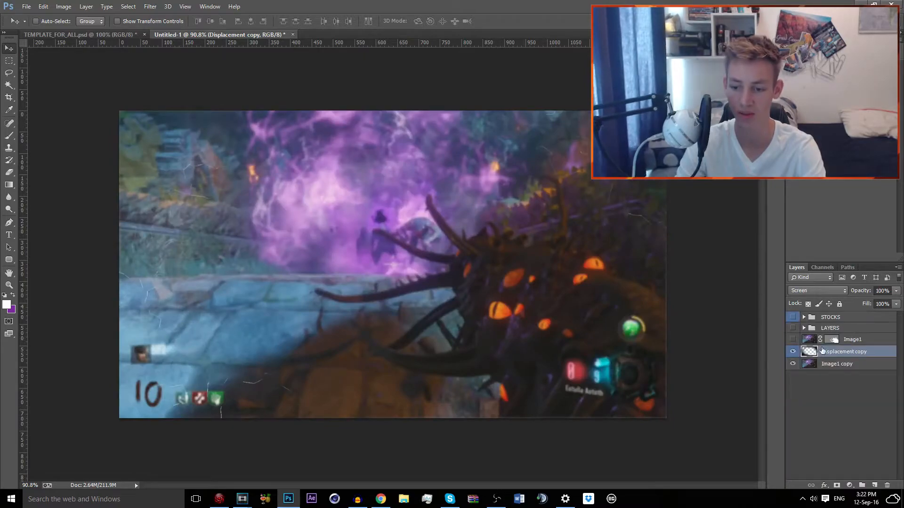
Step: Cycle the Displacement copy layer through blend modes such as Color Dodge, Hard Mix and Hue, and set it back to Screen
click(826, 290)
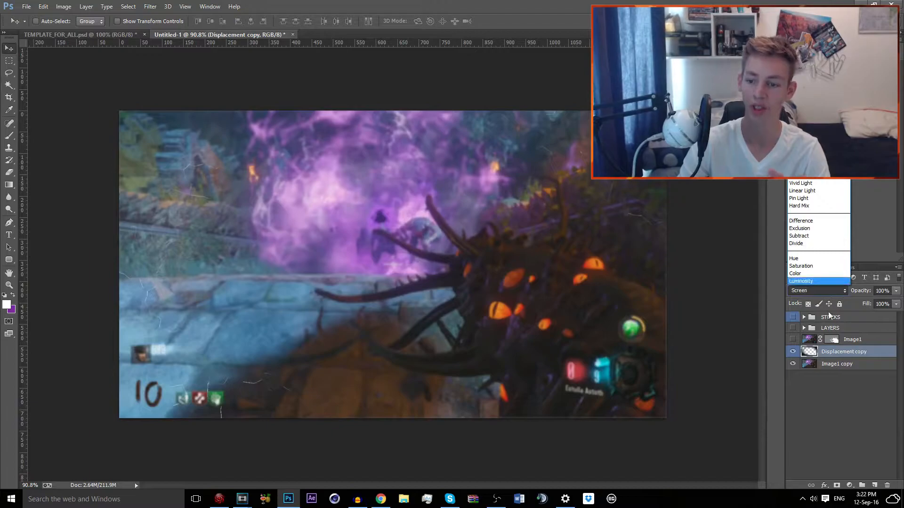
scroll(829, 288, up, 2)
click(829, 288)
scroll(828, 290, down, 5)
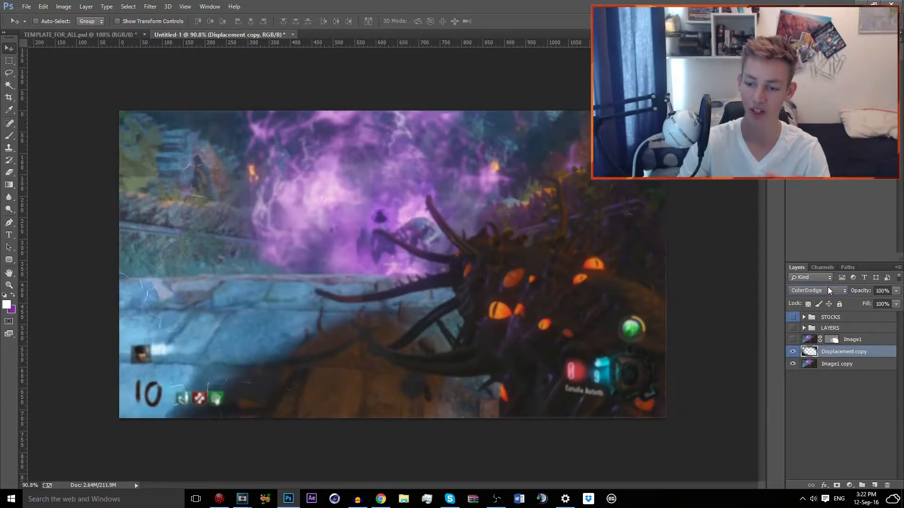
scroll(827, 288, down, 5)
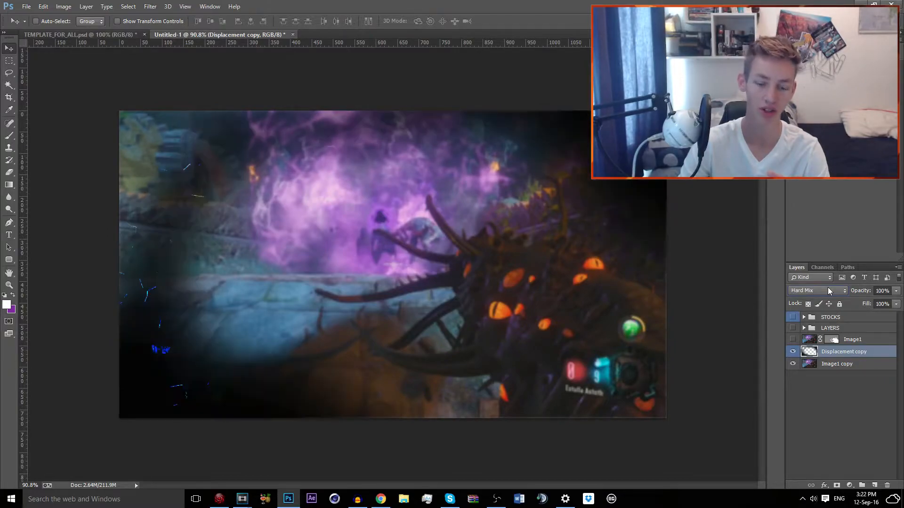
scroll(827, 289, down, 5)
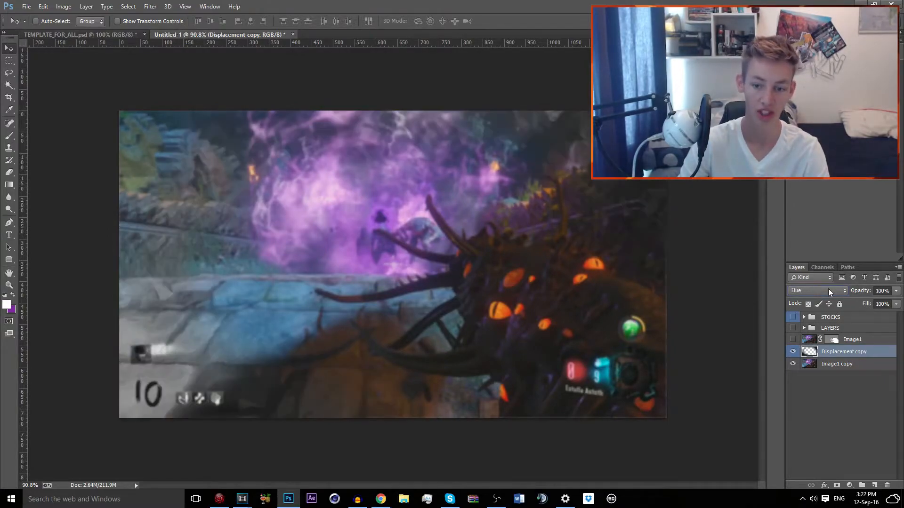
click(828, 289)
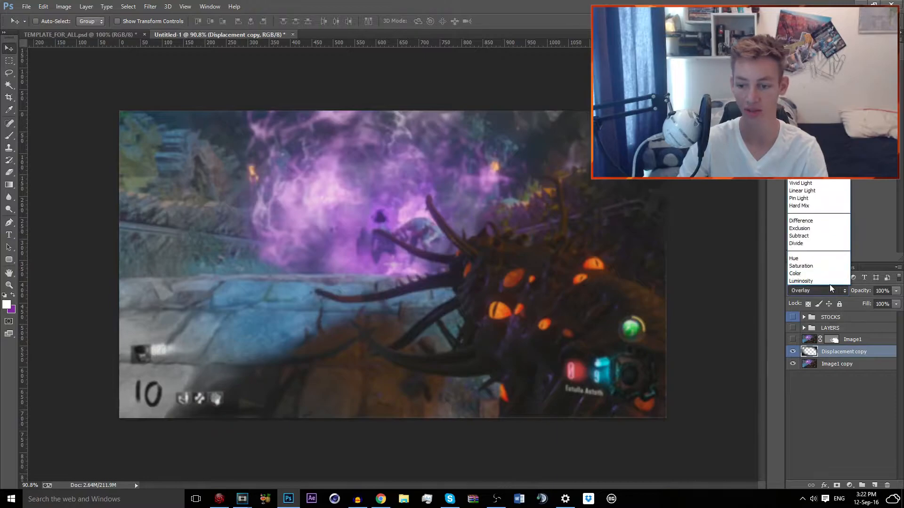
click(809, 130)
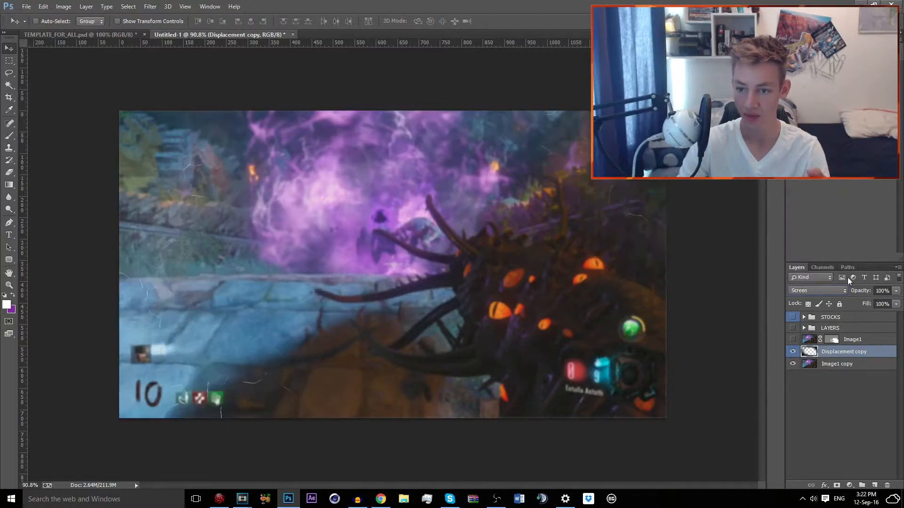
Step: Preview the Techy Blue, Metal and Blue Full stocks in the STOCKS group one at a time
click(805, 317)
scroll(844, 386, down, 4)
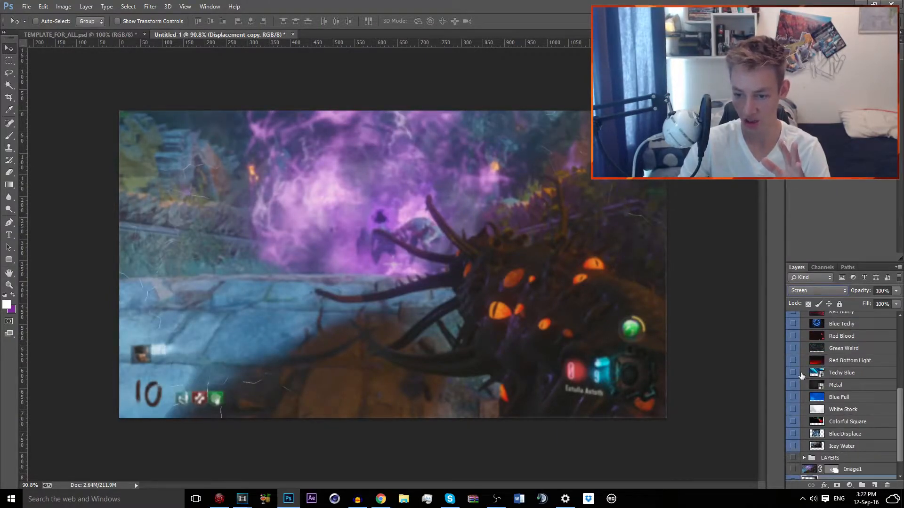
click(793, 373)
click(793, 373)
click(793, 384)
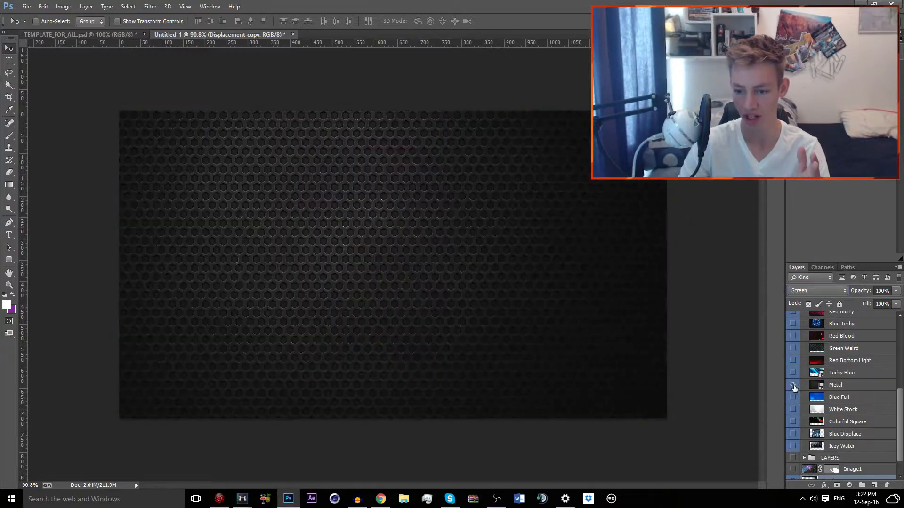
click(793, 385)
click(793, 398)
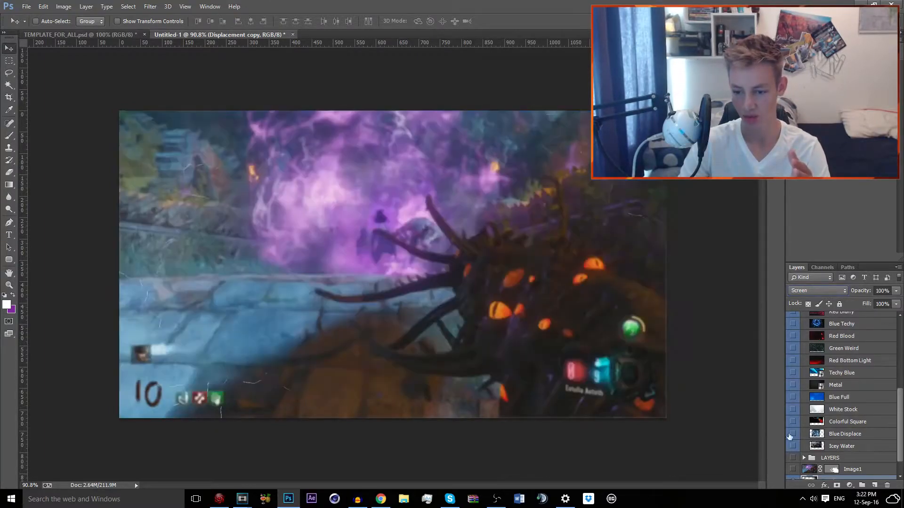
Step: Duplicate the Orange Sparks stock layer and place the copy above the STOCKS group
scroll(841, 440, up, 5)
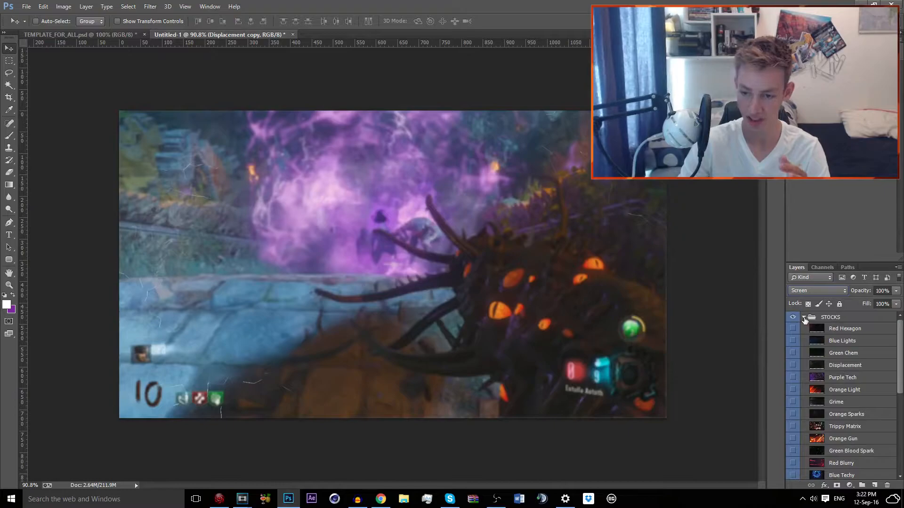
click(854, 413)
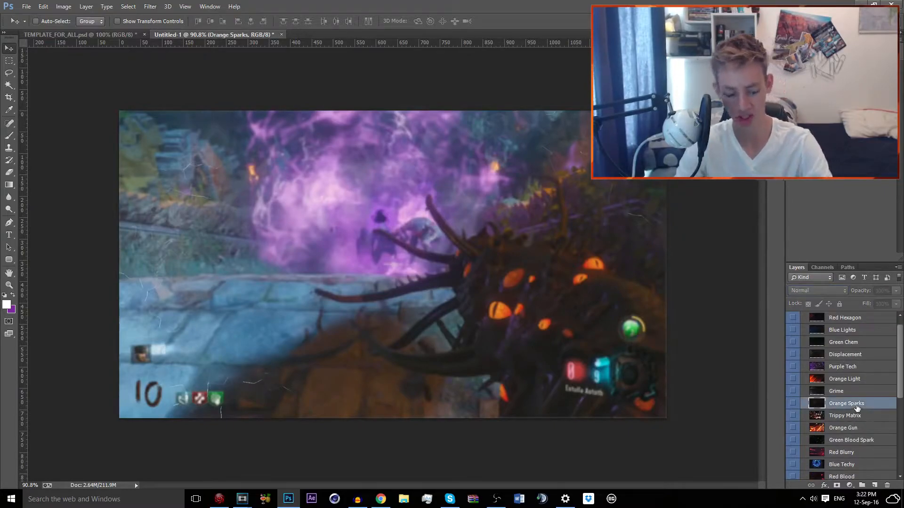
key(ctrl+j)
drag(857, 408, 803, 338)
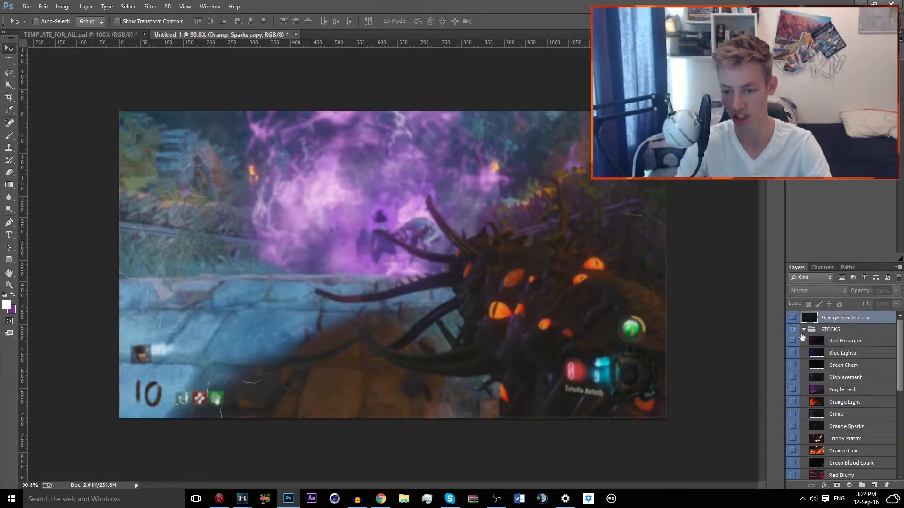
Step: Collapse the STOCKS group, place the Orange Sparks copy between the Image1 and Displacement copy layers and show it
click(828, 329)
click(803, 329)
drag(843, 364, 850, 357)
click(792, 352)
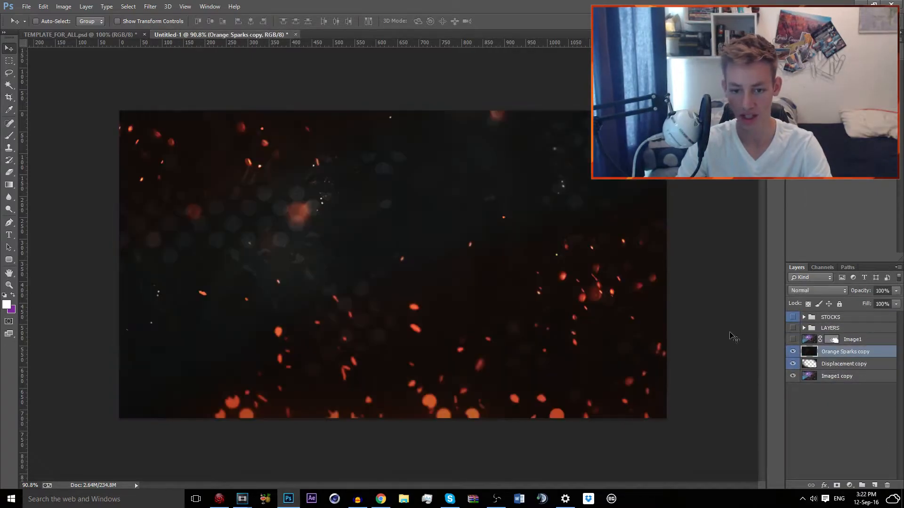
Step: Duplicate the Orange Sparks copy layer twice, and scale down and reposition the topmost duplicate over the canvas
key(ctrl+j)
key(ctrl+j)
key(ctrl+t)
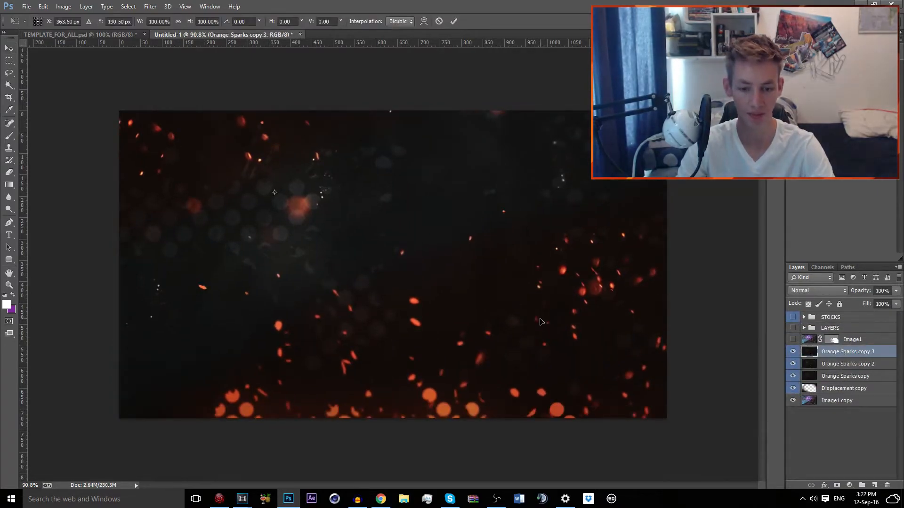
key(ctrl+0)
scroll(543, 324, down, 5)
drag(530, 151, 369, 242)
drag(311, 279, 408, 256)
drag(469, 222, 422, 260)
key(Return)
Step: Set the blend mode of the Orange Sparks copy 3 layer to Overlay
key(ctrl+0)
click(827, 291)
click(828, 291)
click(828, 289)
click(809, 161)
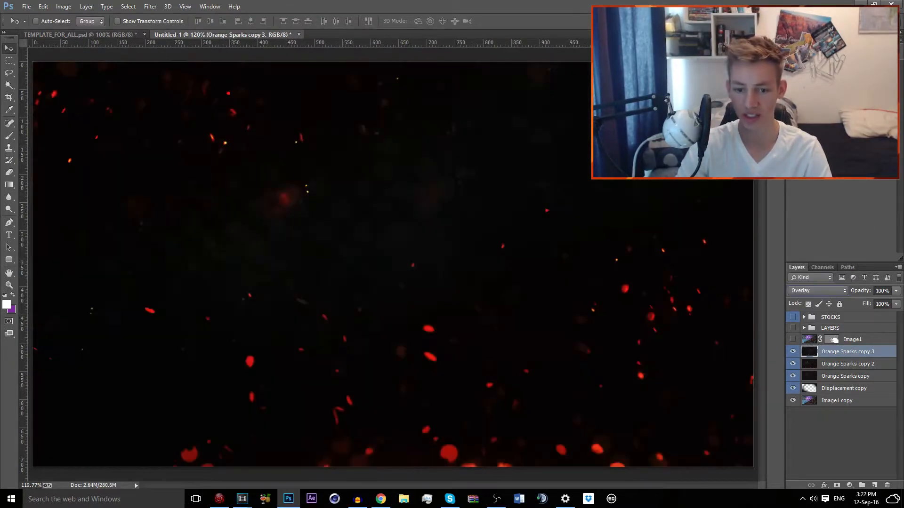
Step: Set the blend mode of the Orange Sparks copy 3 layer to Screen
click(815, 290)
key(Return)
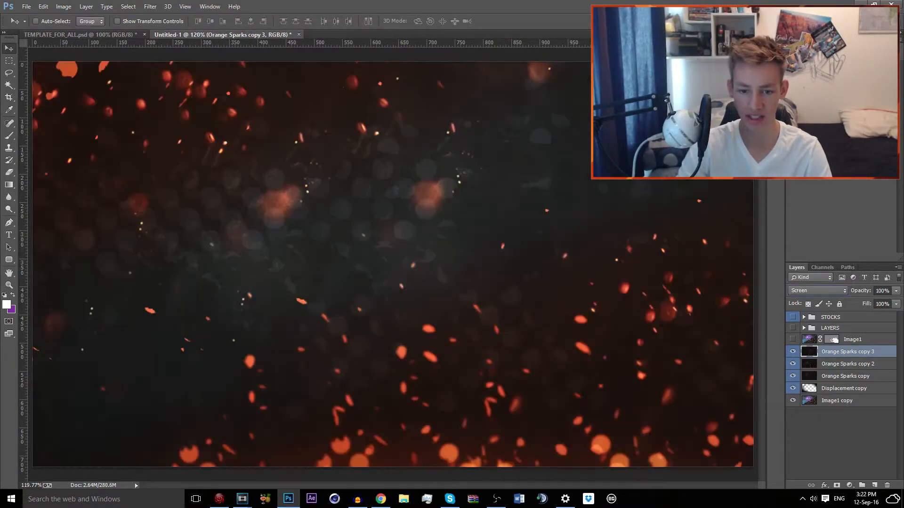
Step: Delete the Orange Sparks copy 2 and copy 3 layers and set the remaining Orange Sparks copy to Screen
click(854, 363)
click(850, 375)
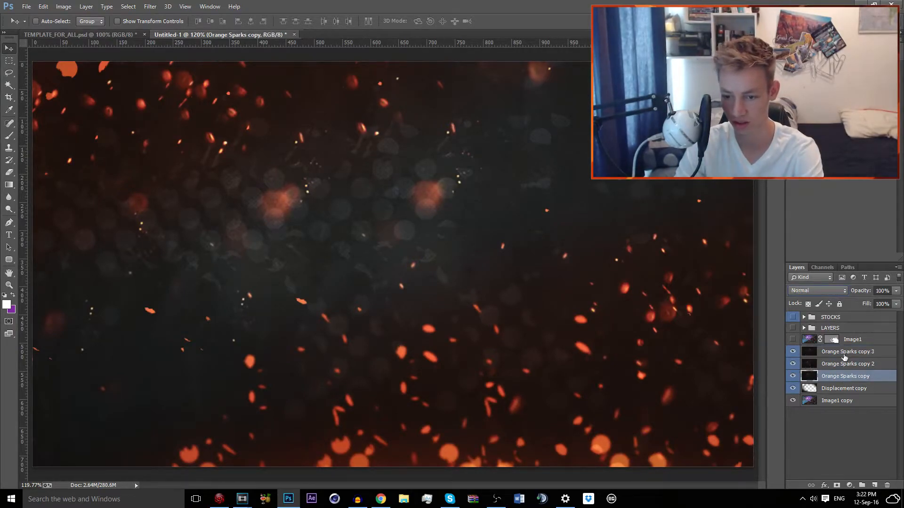
click(845, 356)
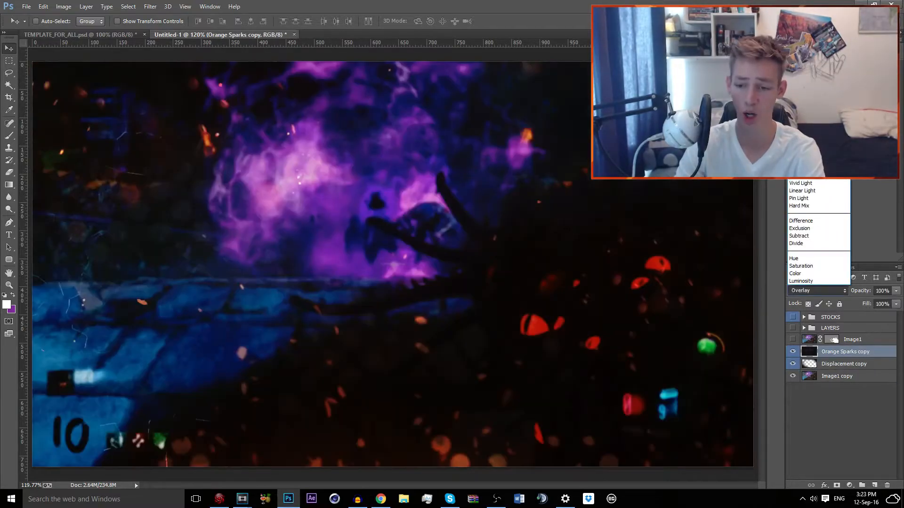
click(799, 123)
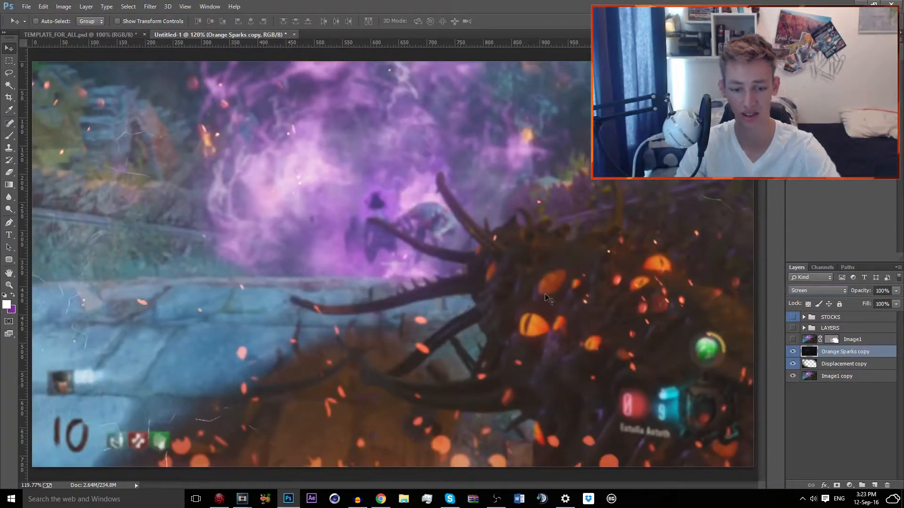
key(alt)
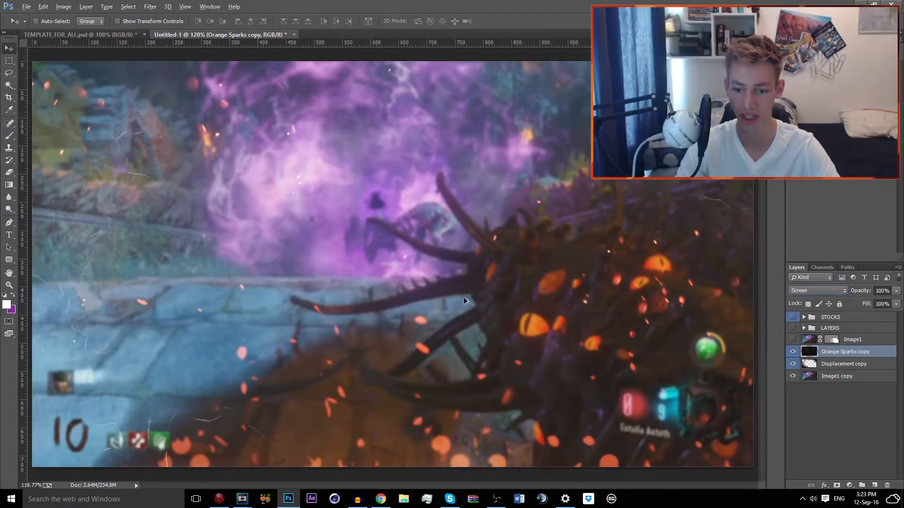
Step: Erase the sparks from the upper and middle areas of the Orange Sparks copy layer with a 472 px Eraser, thinning those along the bottom
click(11, 174)
scroll(393, 264, down, 3)
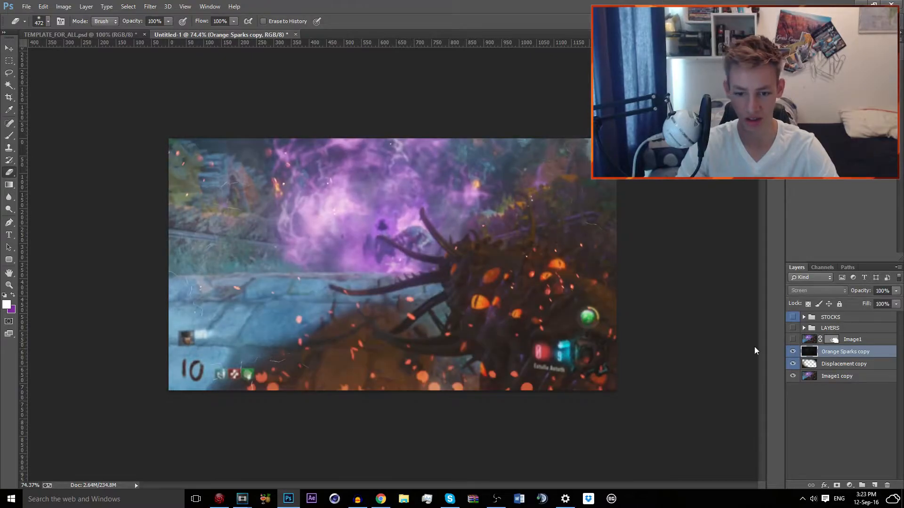
drag(302, 235, 267, 254)
mouse_move(282, 311)
mouse_down()
mouse_move(301, 320)
mouse_move(447, 254)
mouse_move(560, 283)
mouse_move(607, 330)
mouse_up()
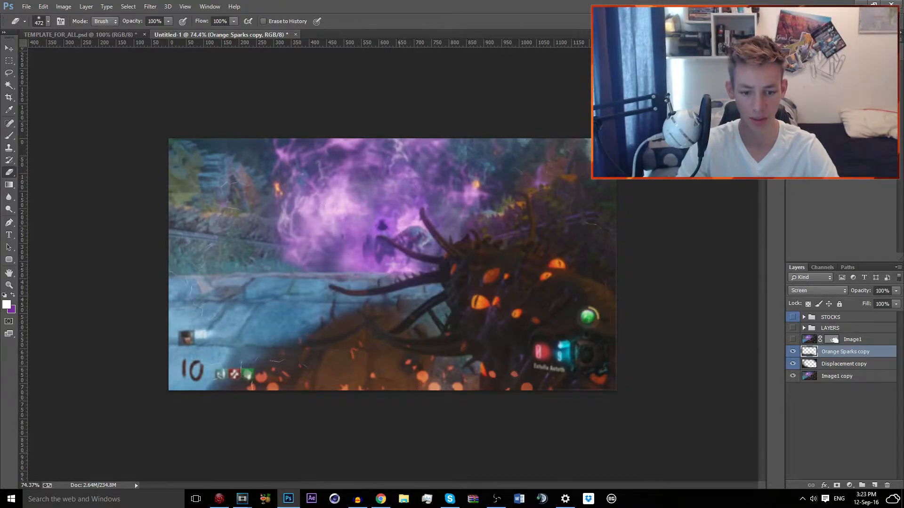
drag(410, 468, 416, 467)
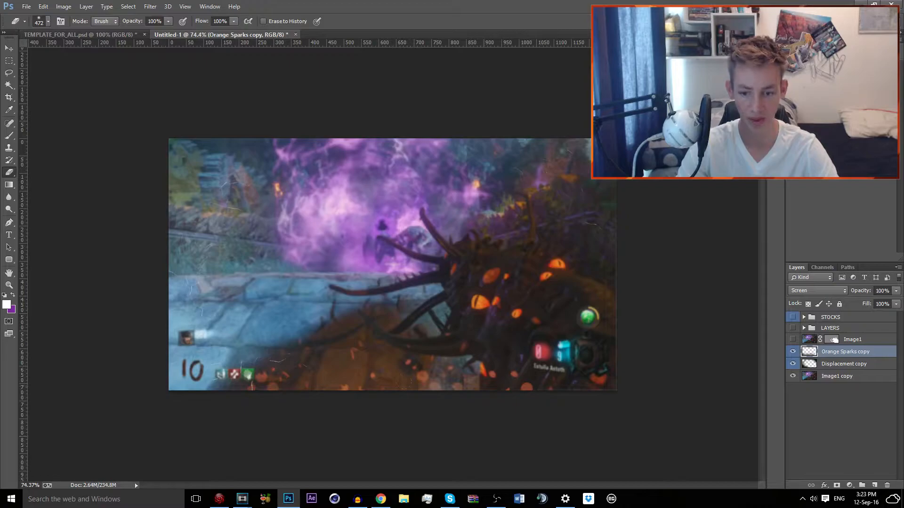
Step: Move the remaining orange sparks leftward along the canvas's lower edge and show the Image1 layer
click(13, 50)
drag(460, 299, 378, 293)
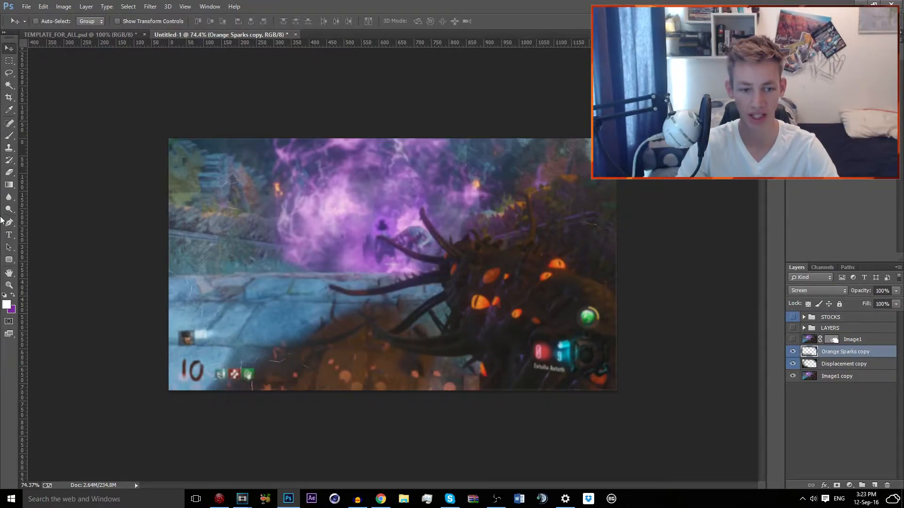
click(9, 173)
click(10, 49)
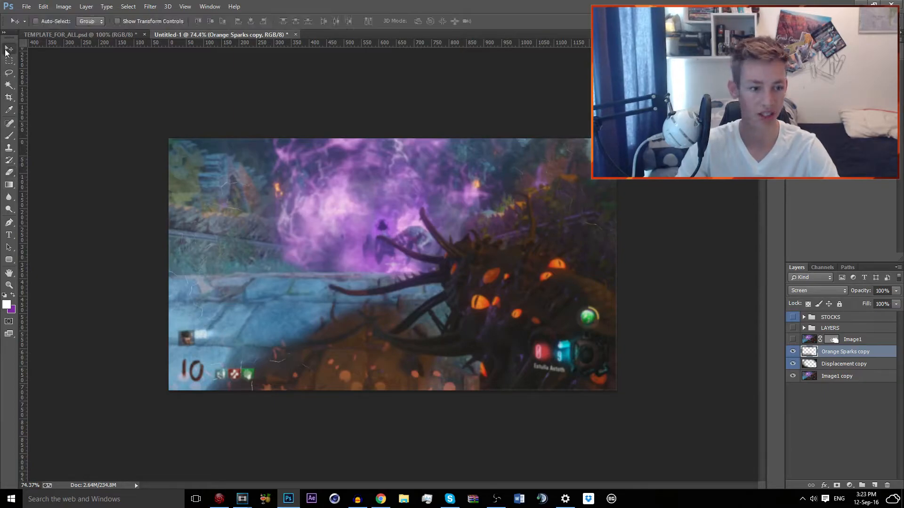
mouse_move(494, 244)
mouse_down()
mouse_move(444, 239)
mouse_move(461, 240)
mouse_up()
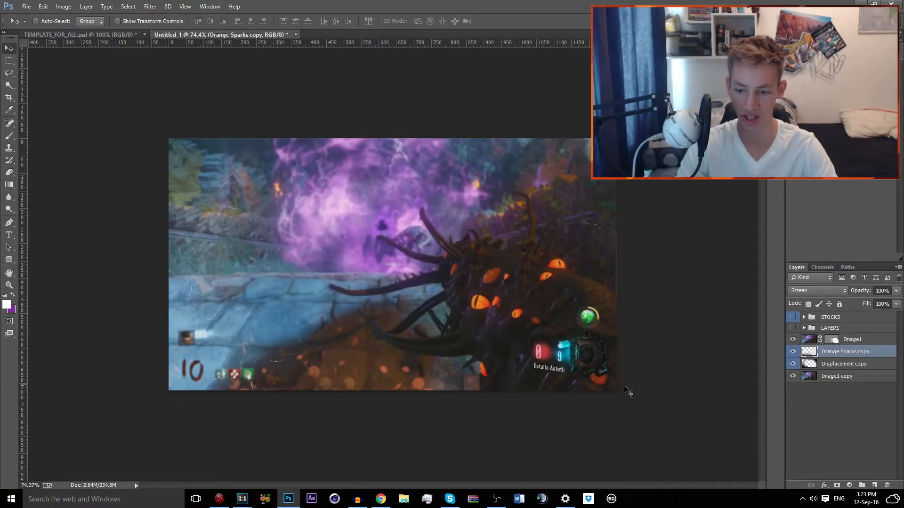
drag(505, 365, 508, 375)
Step: Duplicate the Displacement stock layer and place the copy above the STOCKS group
mouse_move(851, 365)
mouse_down()
mouse_move(853, 335)
mouse_move(853, 370)
mouse_up()
click(803, 317)
scroll(854, 367, down, 2)
scroll(859, 366, up, 3)
click(861, 365)
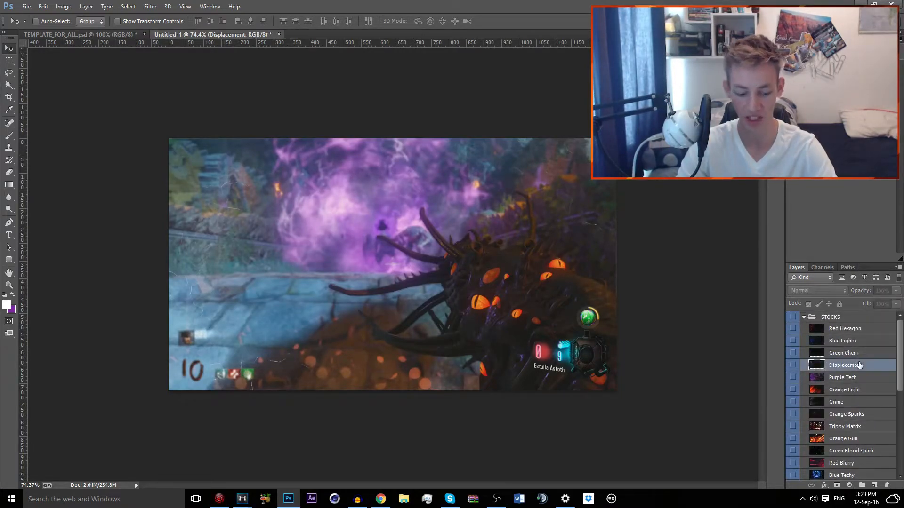
key(ctrl+j)
drag(861, 365, 854, 310)
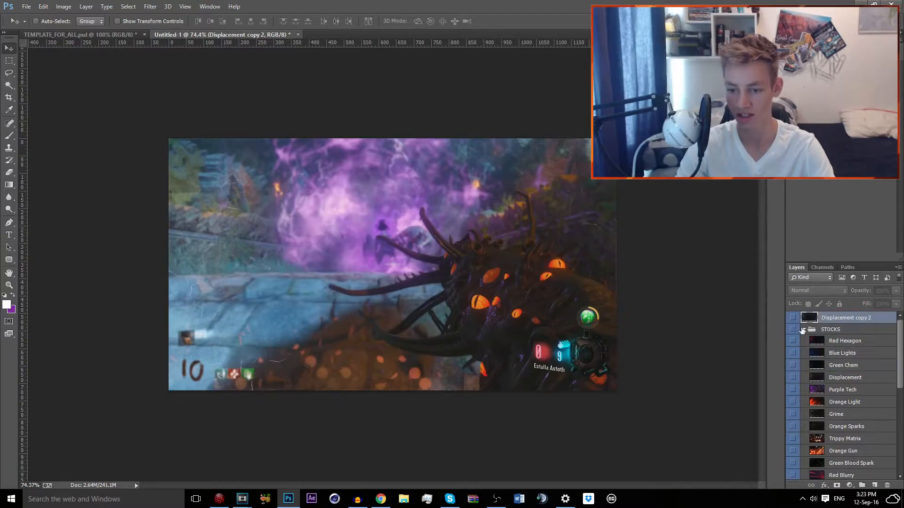
Step: Place the Displacement copy 2 layer directly above Image1, show it and move it to cover the canvas
click(803, 329)
drag(837, 319, 838, 348)
click(793, 340)
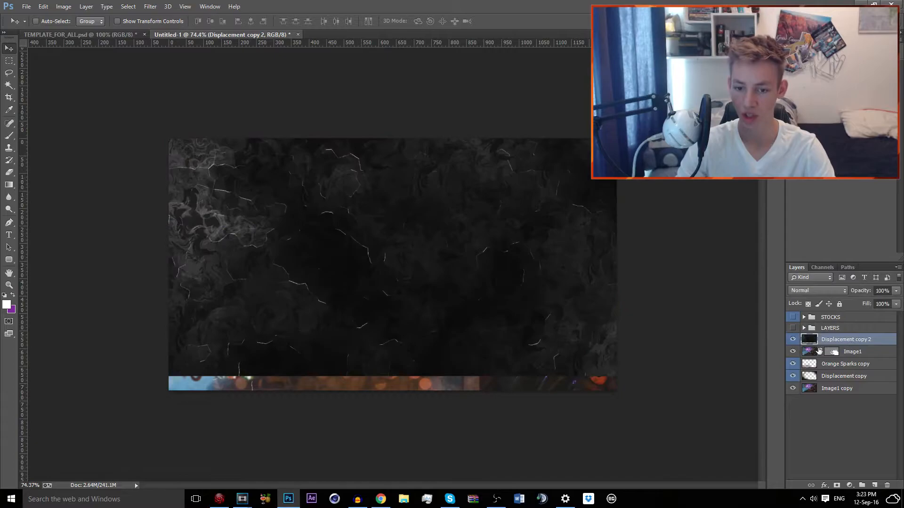
drag(602, 324, 612, 356)
Step: Try clipping the Displacement copy 2 layer to Image1 with the Screen blend mode, and delete it
right_click(858, 338)
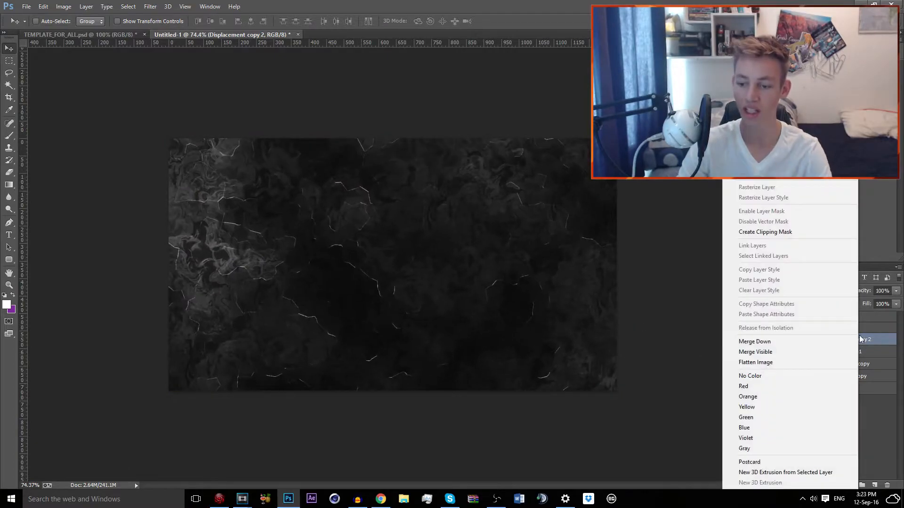
click(801, 233)
drag(542, 277, 663, 453)
click(817, 290)
click(807, 249)
drag(631, 325, 644, 344)
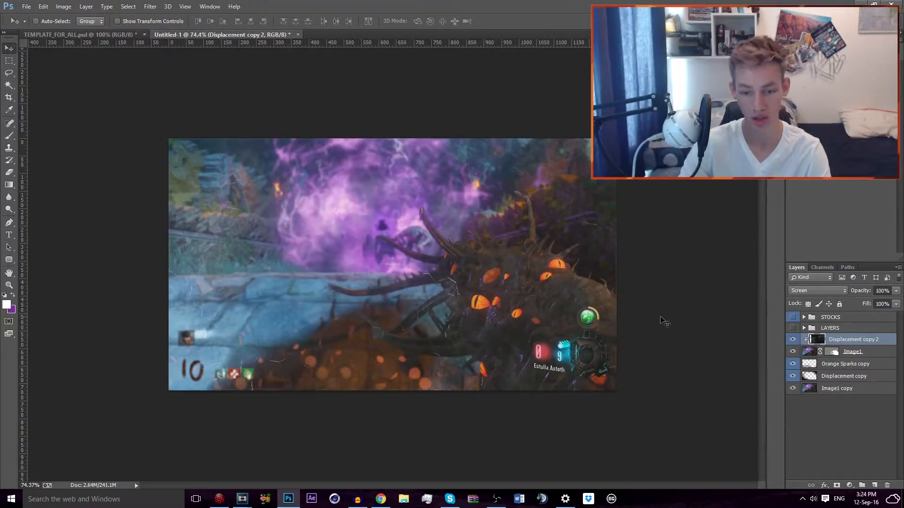
key(Delete)
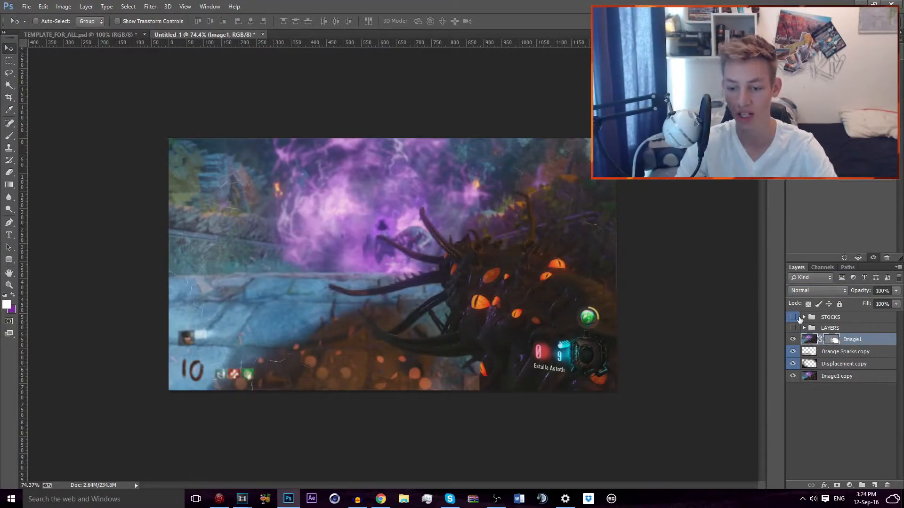
Step: Preview the Orange Light layer of the STOCKS group at different positions over the canvas
click(803, 317)
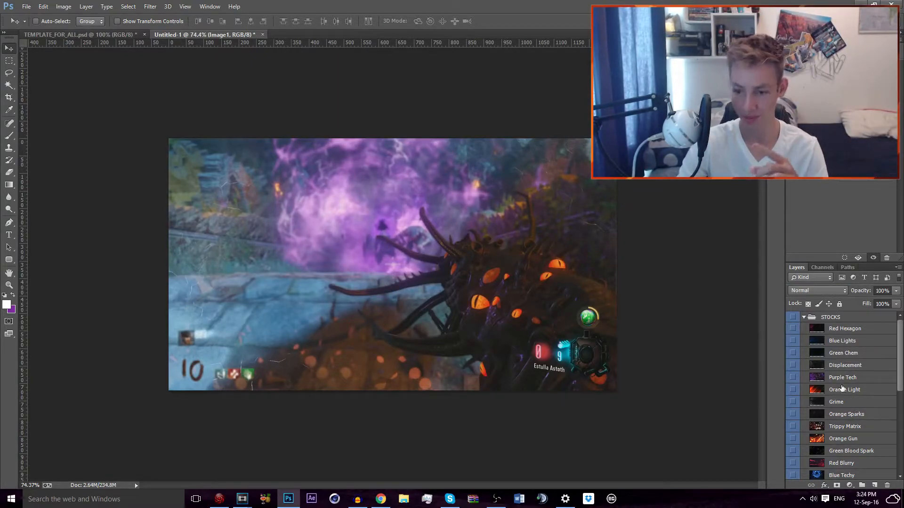
click(842, 389)
click(793, 390)
drag(342, 278, 373, 306)
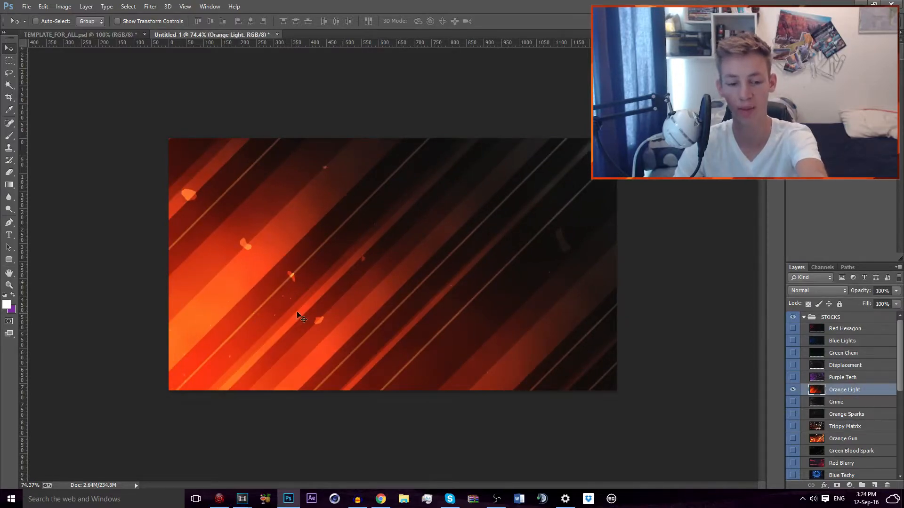
drag(300, 340, 329, 305)
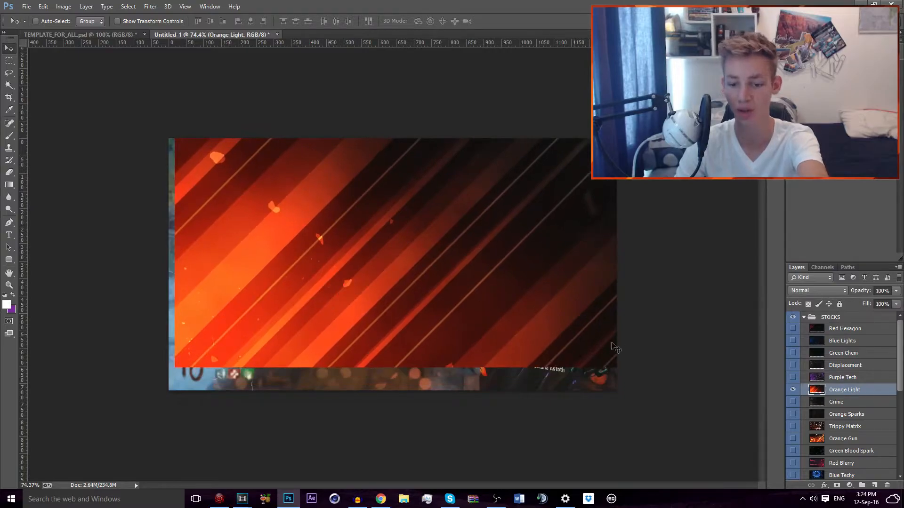
Step: Hide the Orange Light layer and the collapsed STOCKS group, and select the Orange Sparks copy layer
click(794, 389)
click(803, 317)
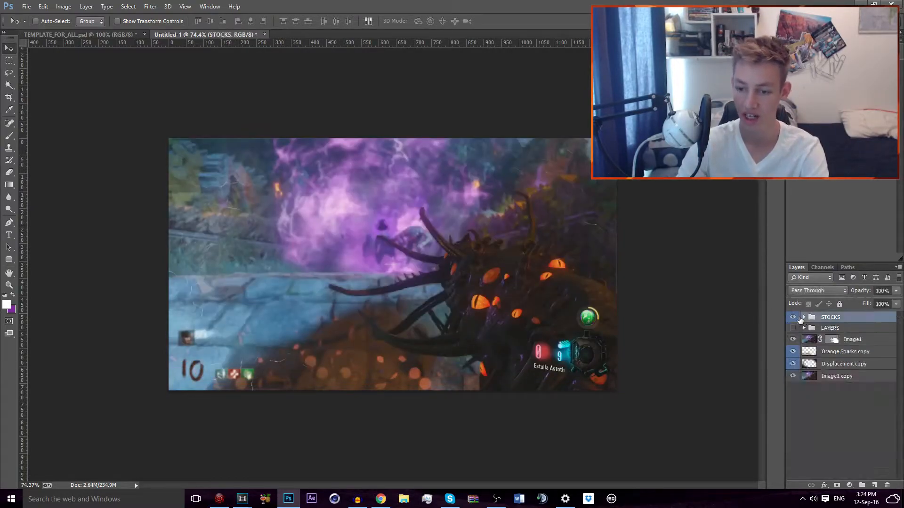
click(792, 317)
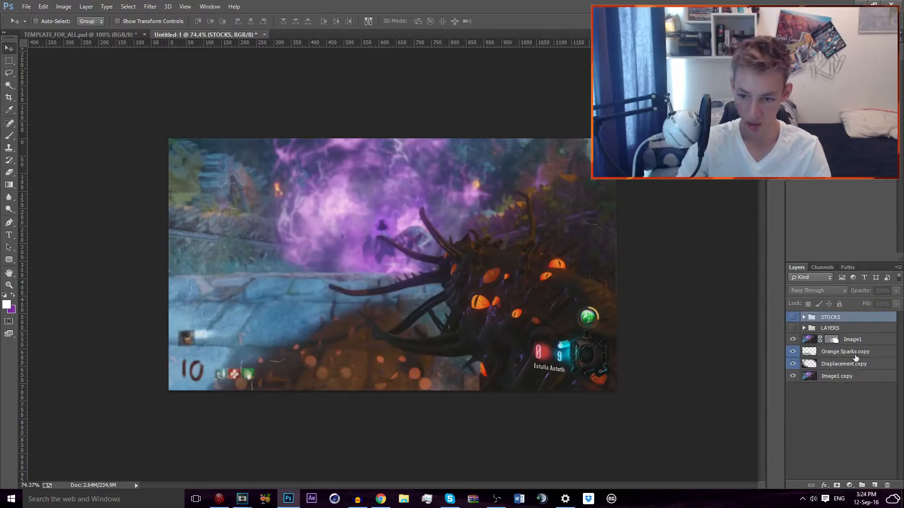
click(855, 356)
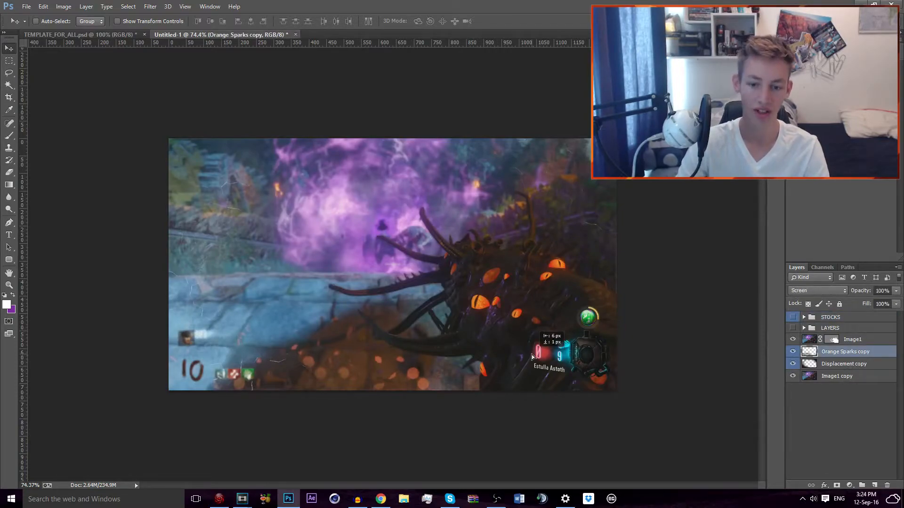
Step: Show the Thumbnail group's contents in TEMPLATE_FOR_ALL.psd and select its Layer 5 copy starburst layer
click(54, 35)
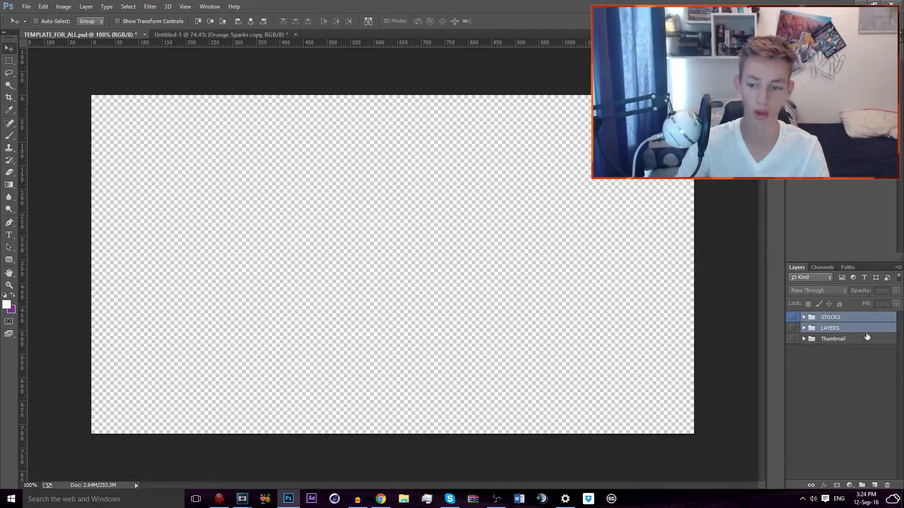
click(792, 339)
click(804, 339)
scroll(809, 411, down, 4)
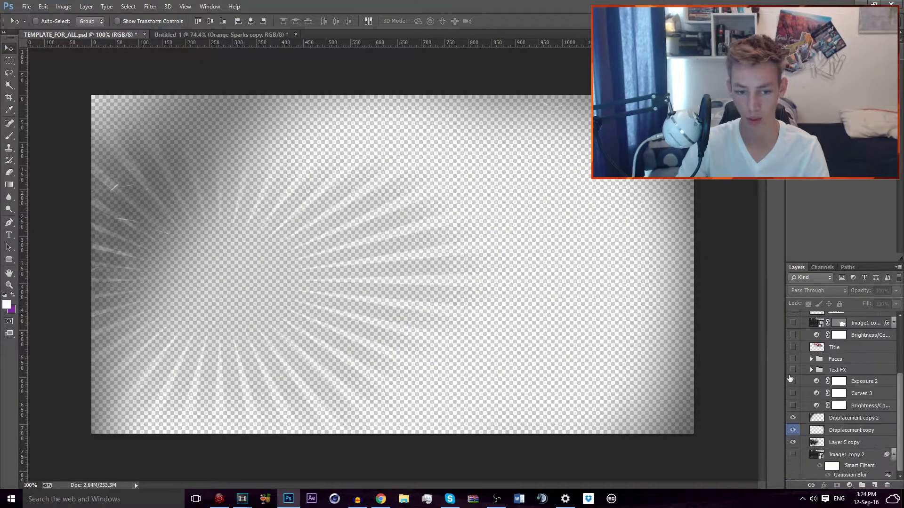
click(859, 447)
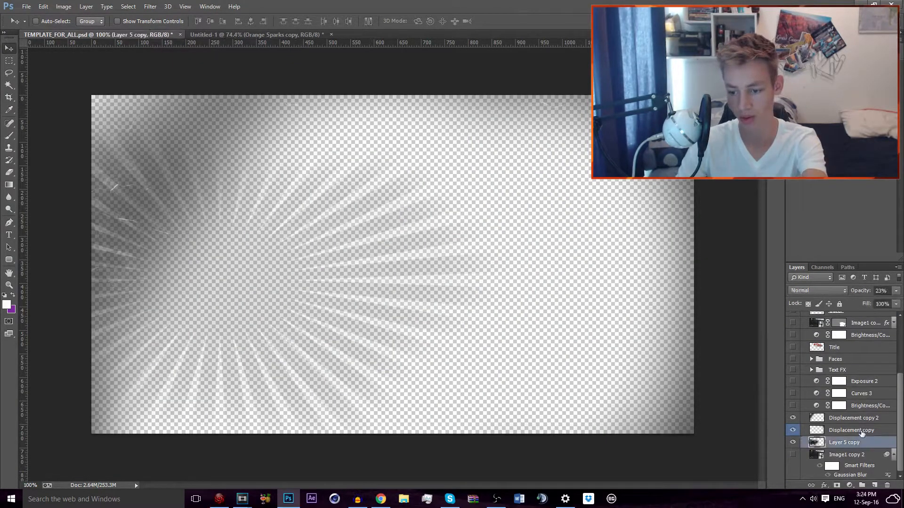
Step: Raise the opacity of Layer 5 copy to about 98% to examine its starburst, and return to the Untitled-1 document
click(896, 291)
click(889, 302)
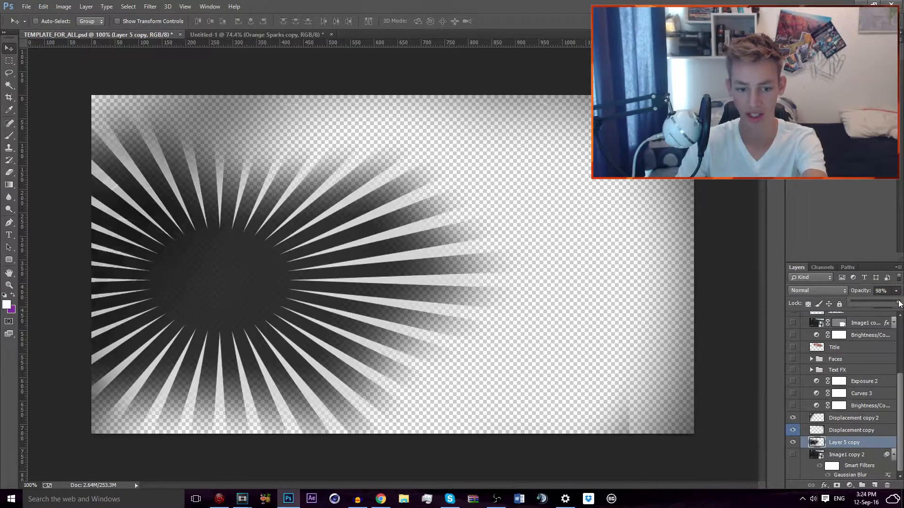
click(220, 36)
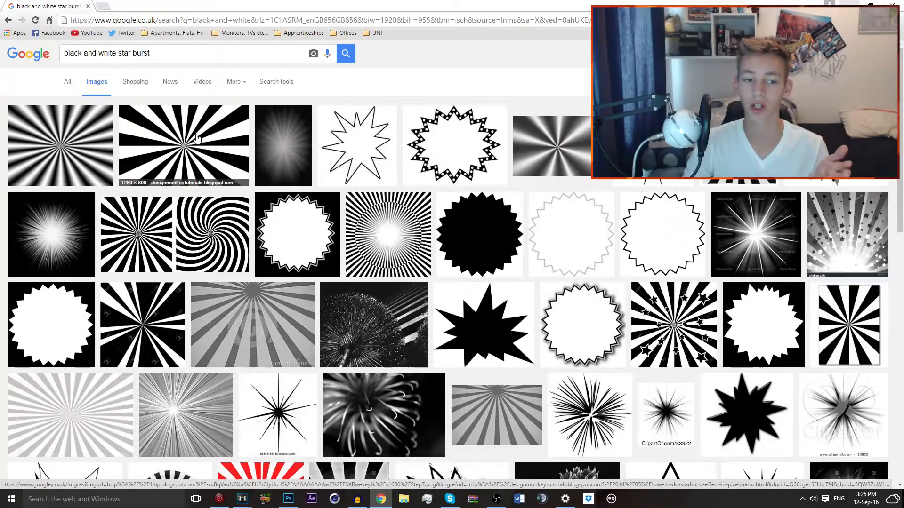
Step: In the browser's Google Images results, open the 1280 × 800 black and white starburst and copy the image
click(198, 137)
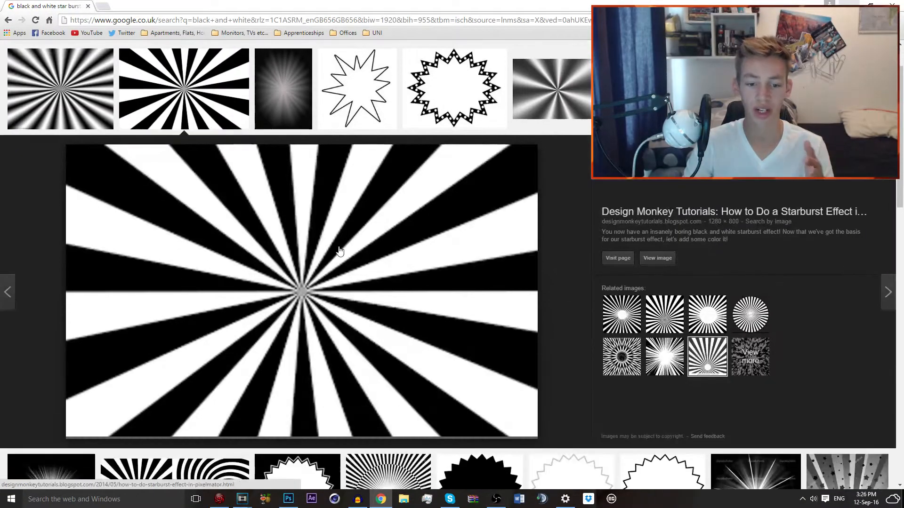
right_click(317, 324)
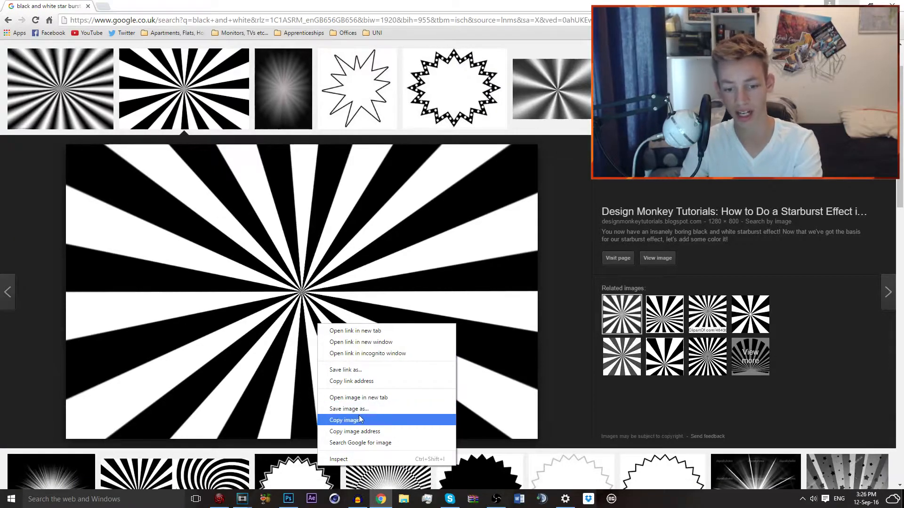
click(360, 420)
Step: Switch to Photoshop and paste the starburst into Untitled-1 above the Orange Sparks copy layer
click(288, 498)
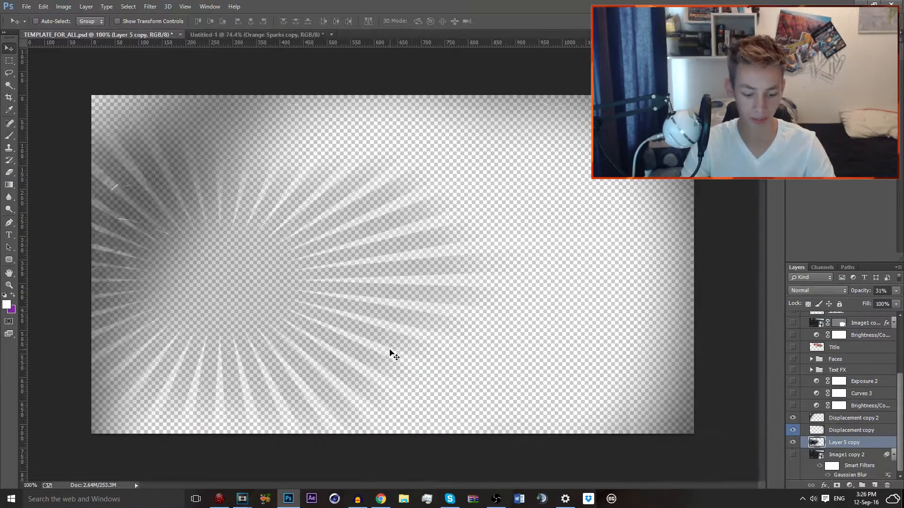
click(236, 34)
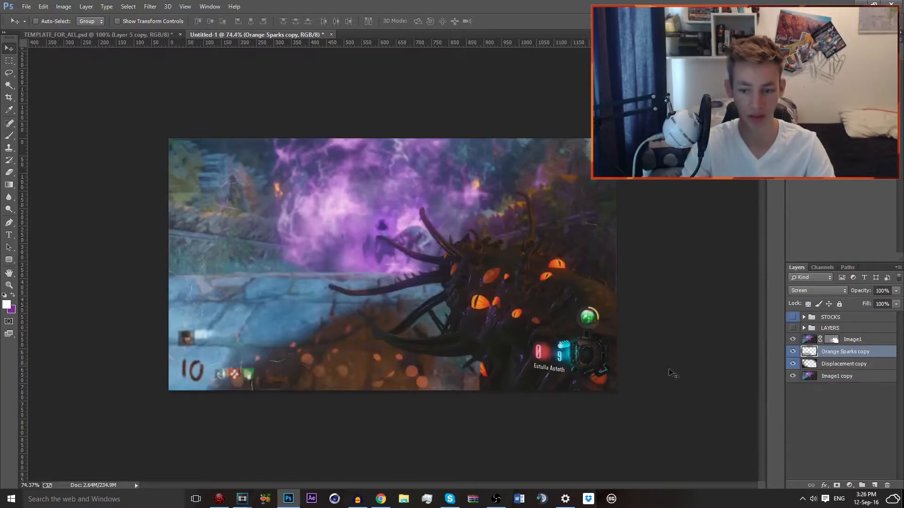
key(ctrl+v)
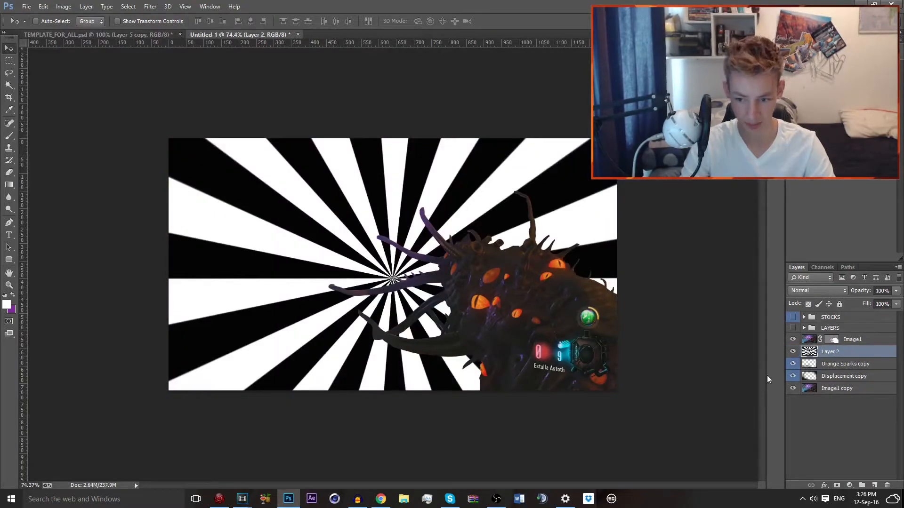
Step: Keep the starburst layer between Image1 and Orange Sparks copy and squash it vertically to fit the canvas height
drag(862, 353, 859, 388)
drag(860, 378, 858, 352)
key(ctrl+t)
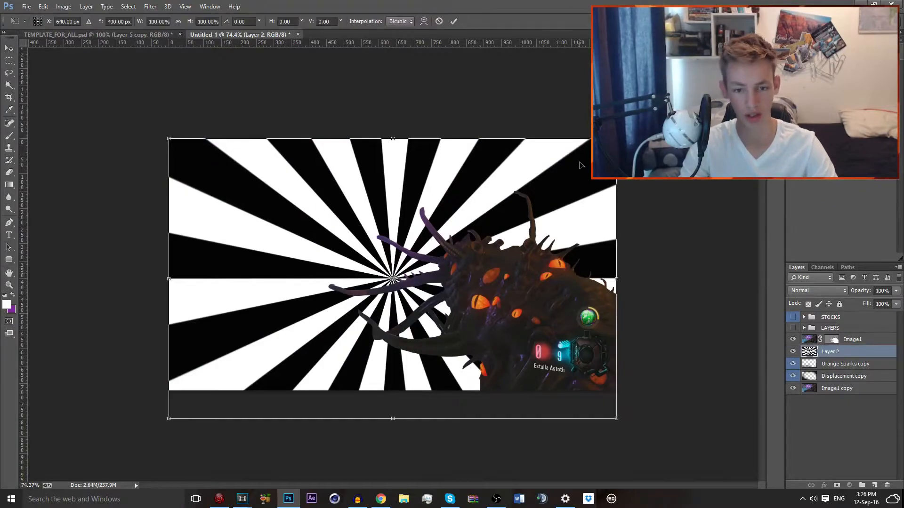
Step: Fade the outer edges of the starburst into the background using a soft 674 px eraser with 0% hardness
drag(220, 204, 255, 207)
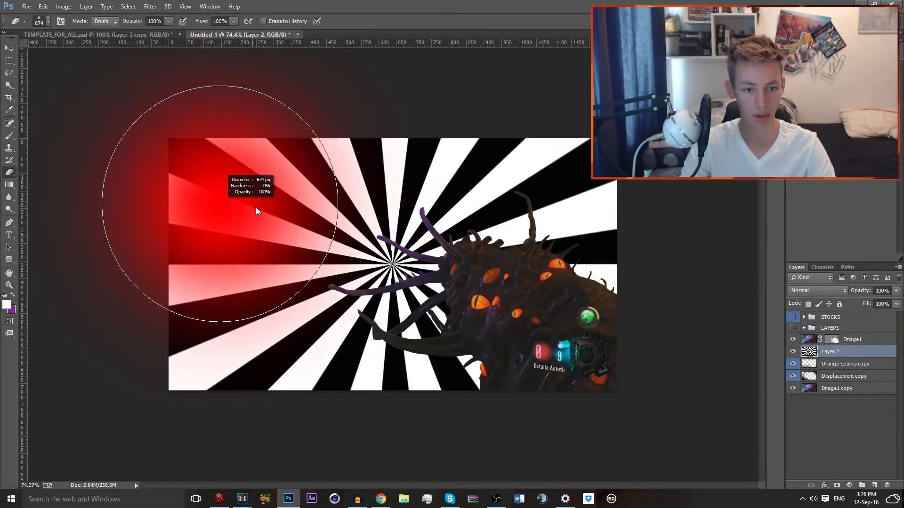
mouse_move(190, 89)
mouse_down()
mouse_move(155, 96)
mouse_move(155, 106)
mouse_move(248, 71)
mouse_move(642, 155)
mouse_move(673, 240)
mouse_move(652, 344)
mouse_move(448, 477)
mouse_move(141, 414)
mouse_move(134, 282)
mouse_move(151, 311)
mouse_move(92, 370)
mouse_move(137, 212)
mouse_move(292, 109)
mouse_up()
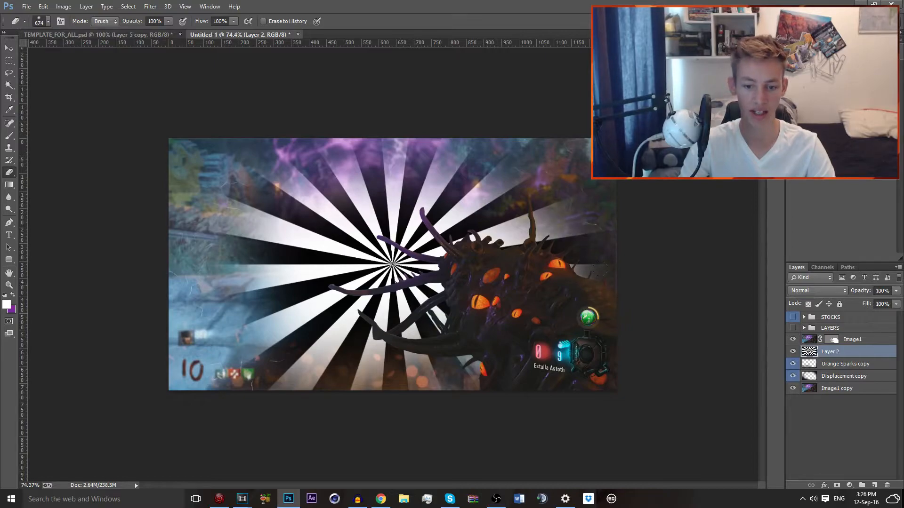
click(8, 51)
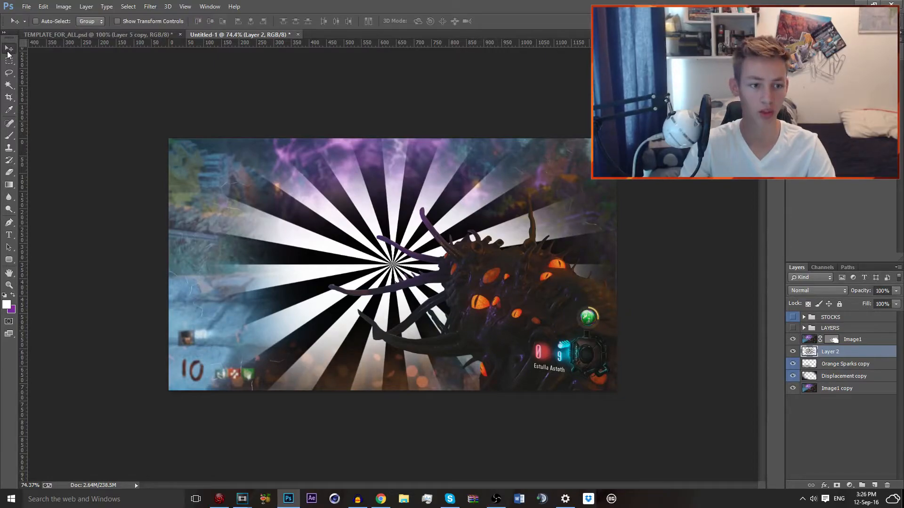
Step: Compare blend modes on the starburst layer, from Darken through Saturation, and set it to Soft Light
click(831, 292)
scroll(831, 293, down, 2)
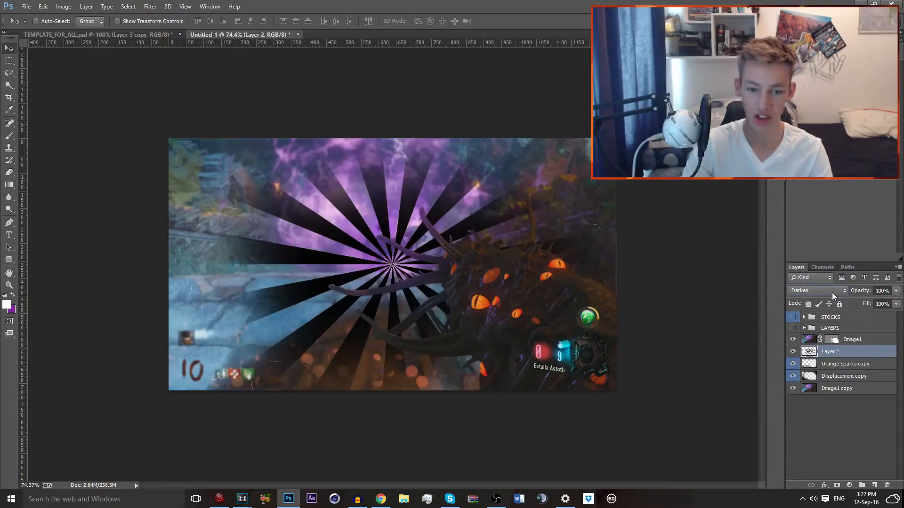
scroll(832, 292, down, 3)
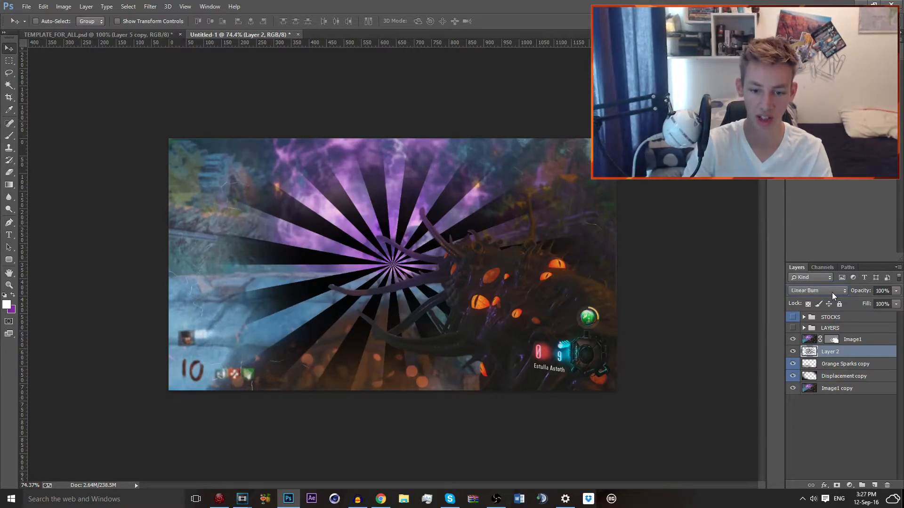
scroll(832, 292, down, 3)
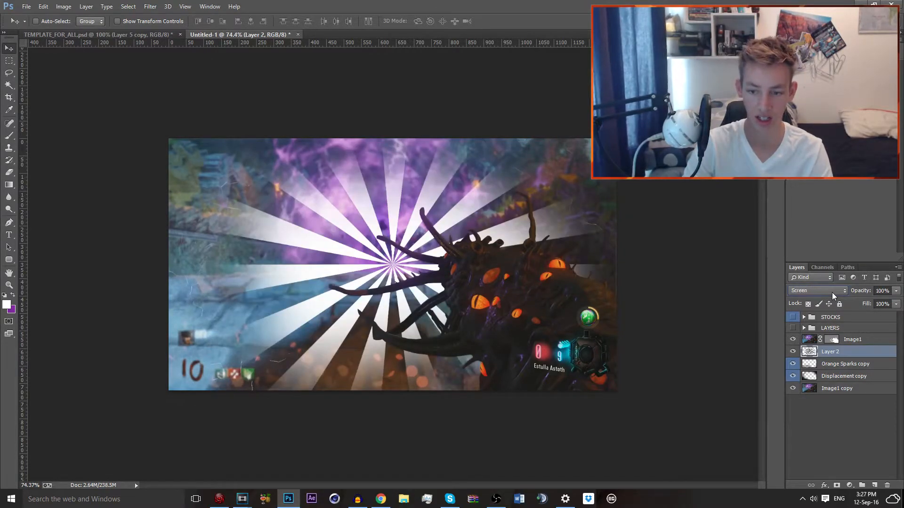
scroll(832, 293, down, 3)
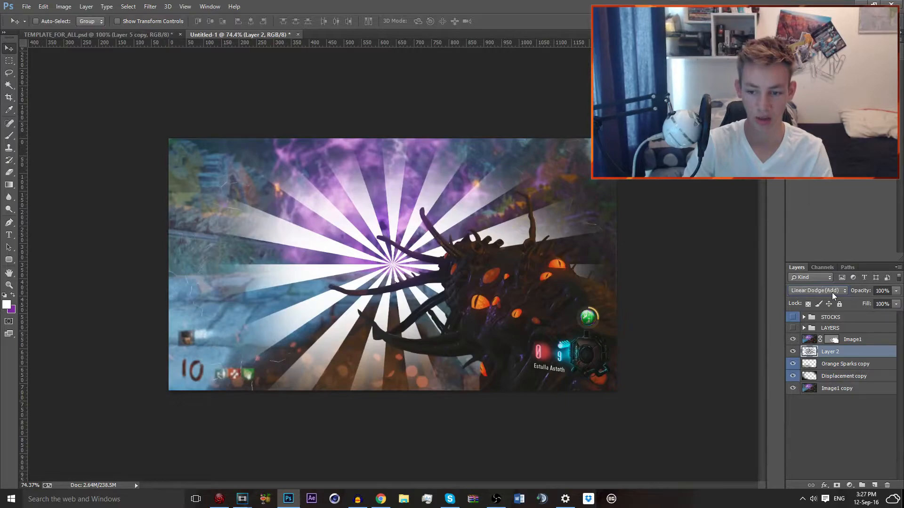
scroll(832, 292, down, 1)
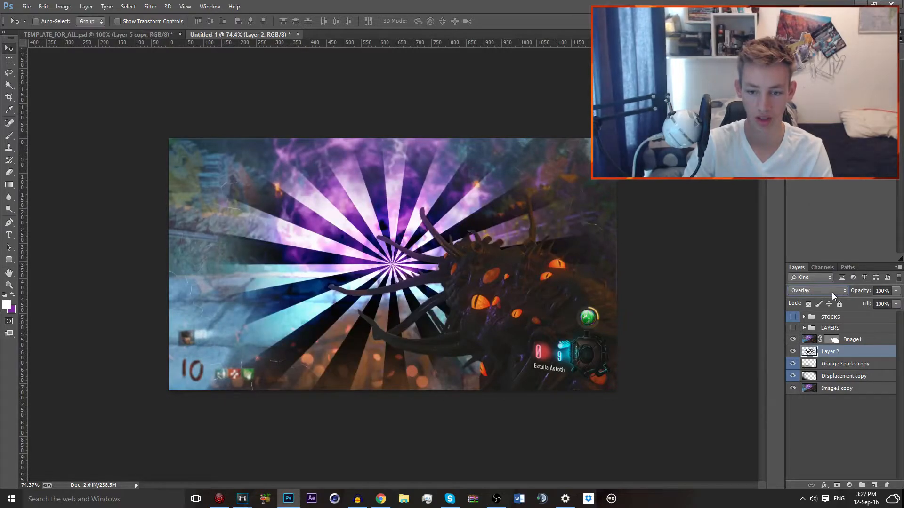
scroll(832, 292, down, 3)
scroll(832, 293, up, 1)
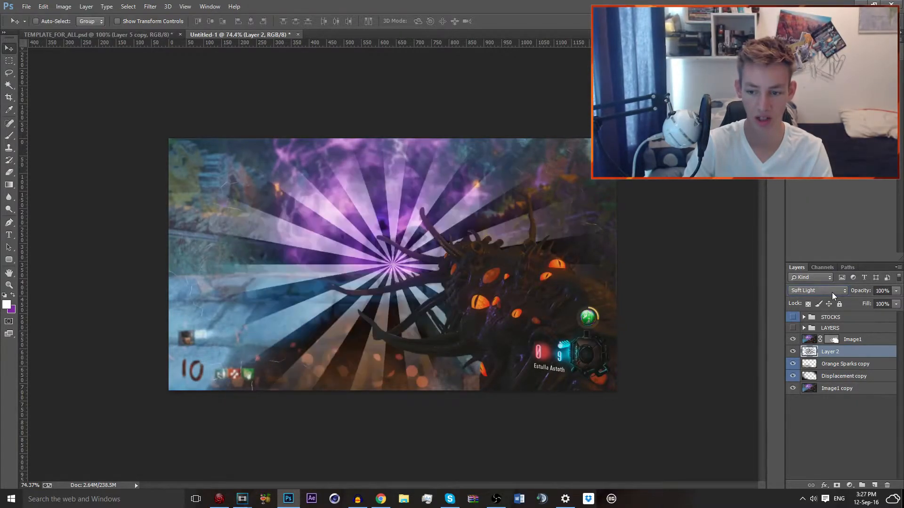
scroll(832, 292, down, 6)
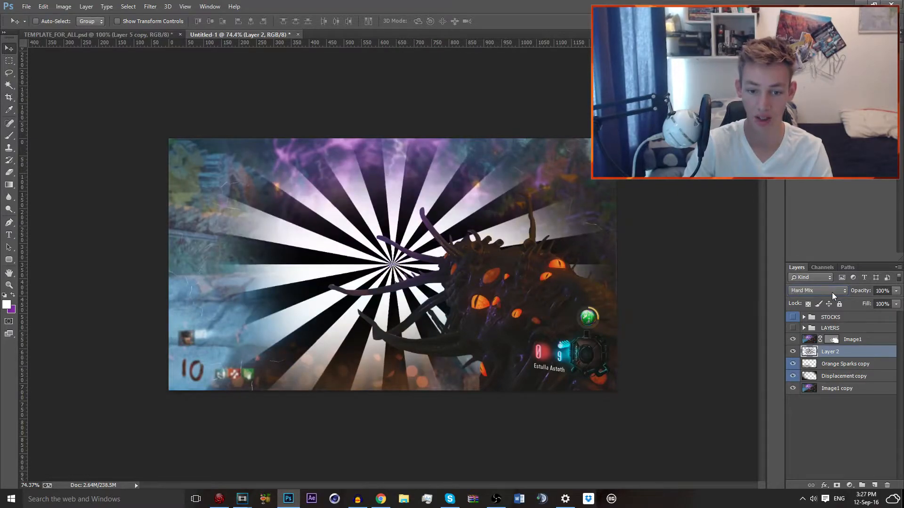
scroll(832, 292, down, 4)
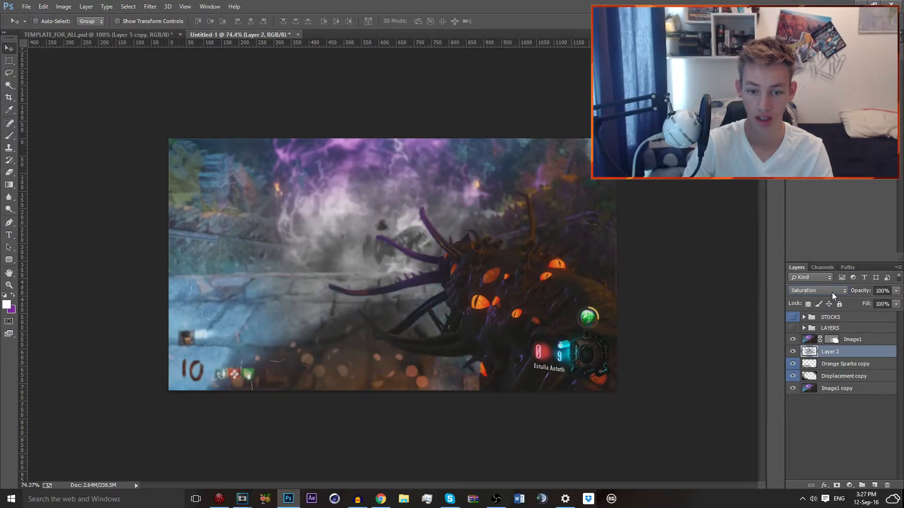
click(831, 292)
click(814, 184)
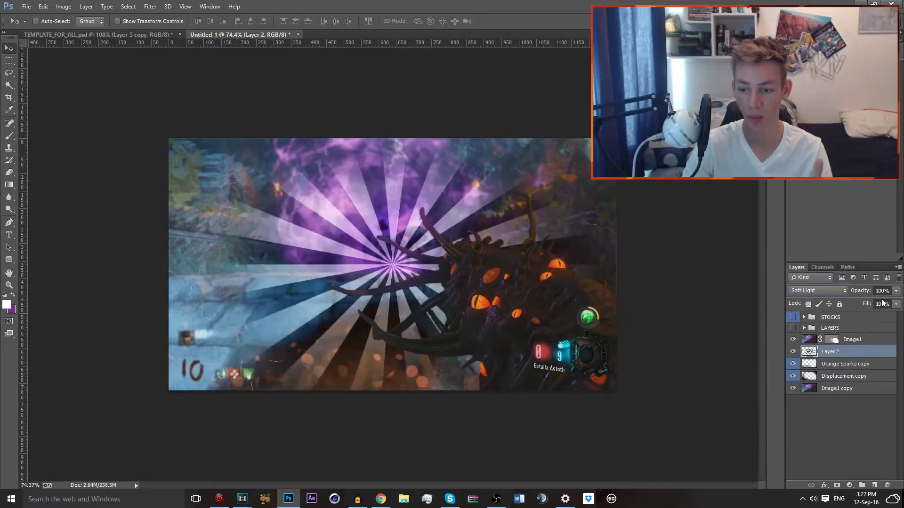
Step: Lower the starburst layer's opacity to 40%
drag(897, 302, 869, 302)
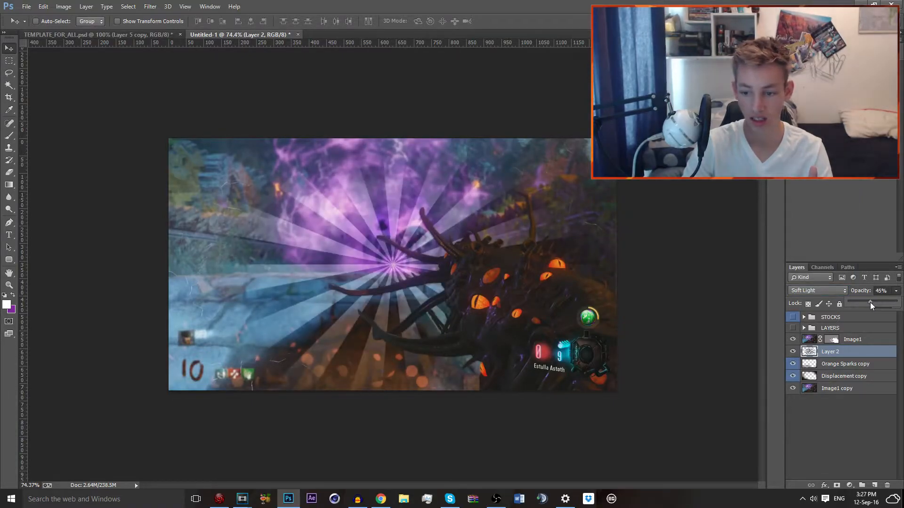
click(880, 290)
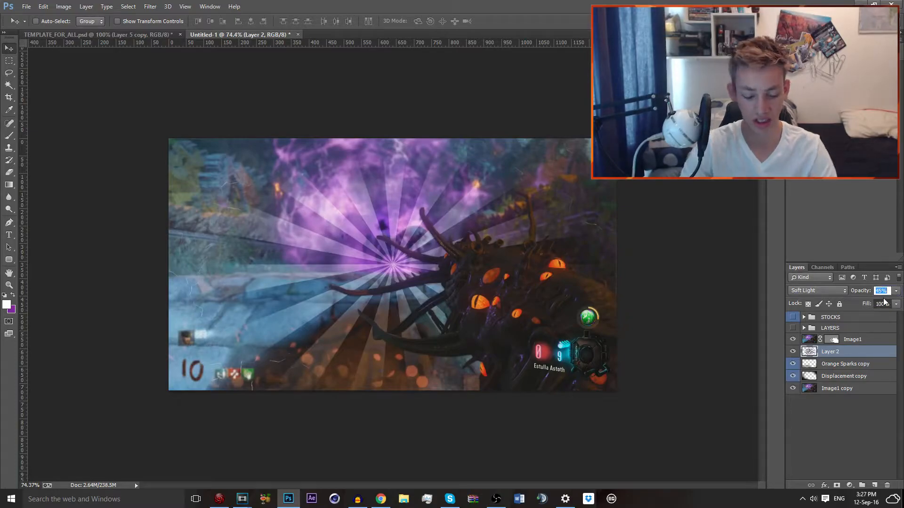
text(40)
Step: Move the starburst down and left to about X 404 px, Y 444 px, and slant it with perspective and skew transforms
drag(357, 236, 275, 261)
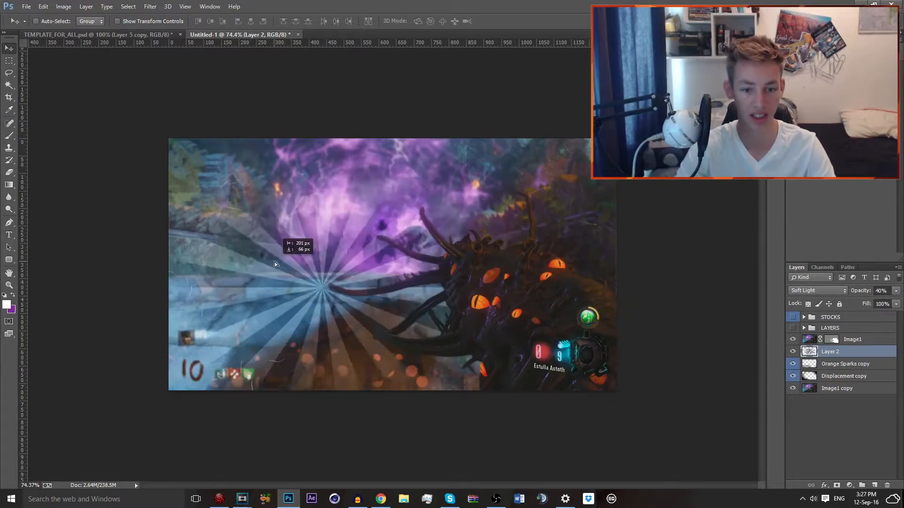
key(ctrl+t)
right_click(405, 282)
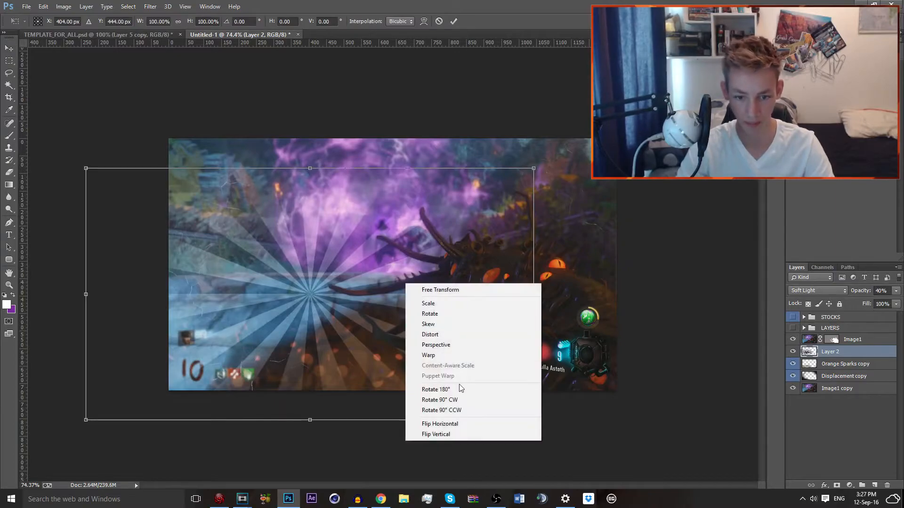
key(Escape)
drag(535, 425, 565, 403)
right_click(443, 192)
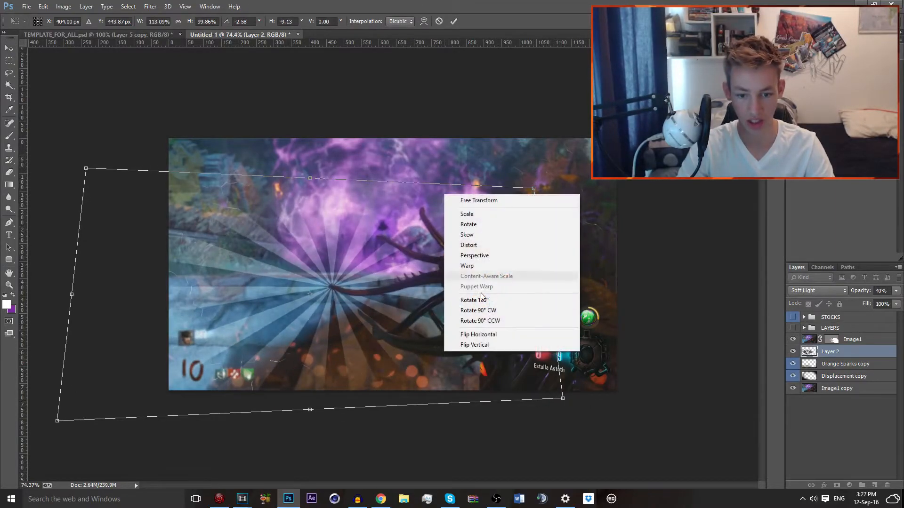
click(451, 234)
drag(563, 400, 559, 398)
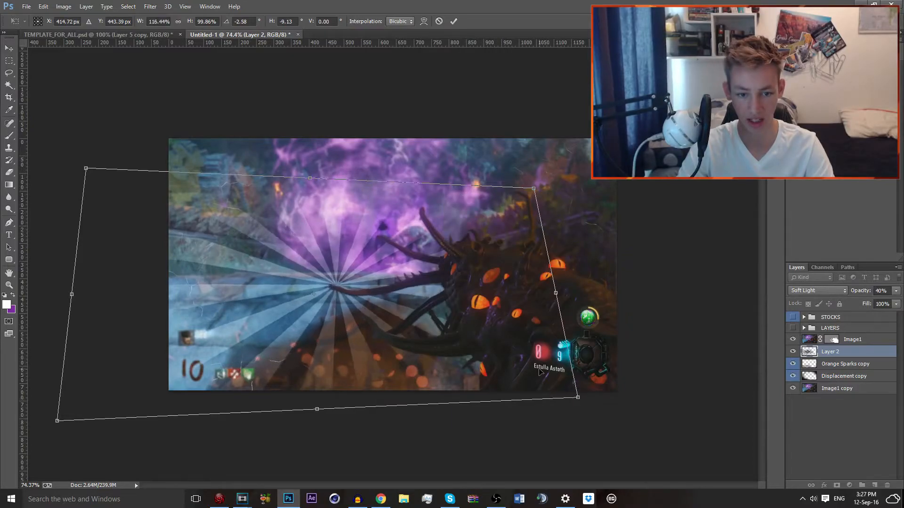
key(Return)
Step: Adjust the starburst's placement to the left of the weapon with another free transform, and undo the last change
key(ctrl+t)
drag(452, 293, 462, 285)
key(Return)
key(ctrl+z)
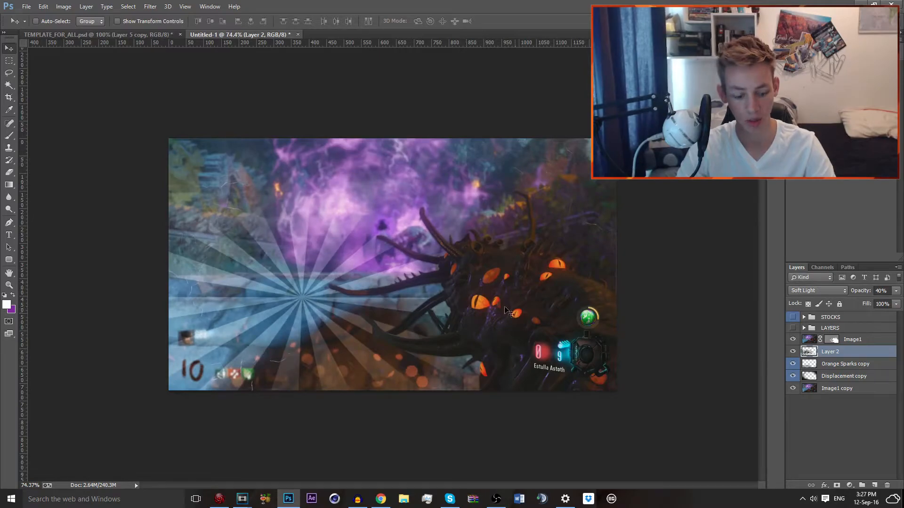
Step: Transform and reposition the light rays on Layer 2 and soften them with a large eraser
key(ctrl+t)
drag(610, 319, 607, 352)
key(Return)
mouse_move(397, 326)
mouse_down()
mouse_move(399, 299)
mouse_move(382, 282)
mouse_move(369, 356)
mouse_move(394, 320)
mouse_up()
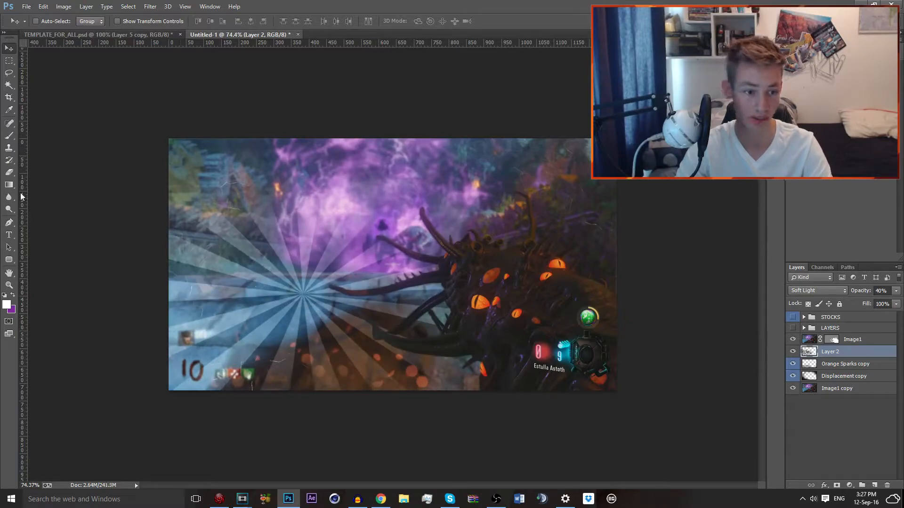
key(e)
drag(293, 232, 297, 232)
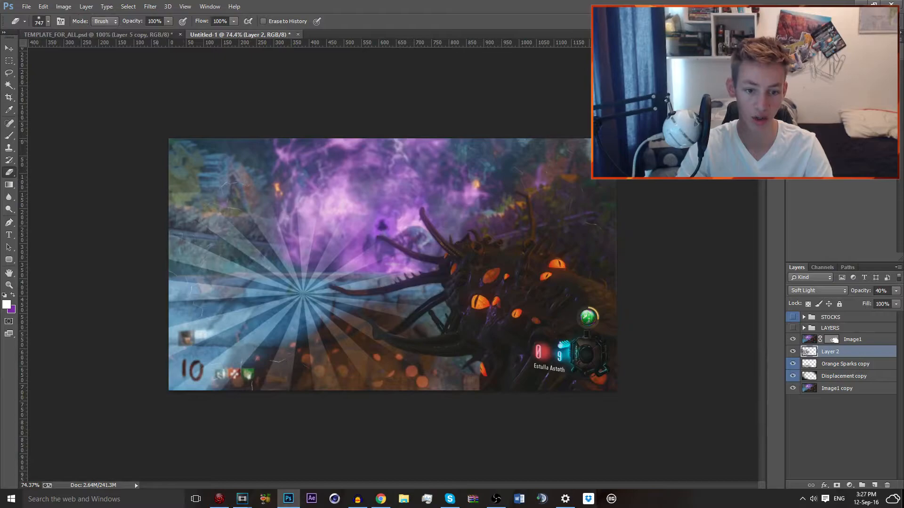
Step: Set the opacity of Layer 2 to 25%
click(9, 48)
click(897, 291)
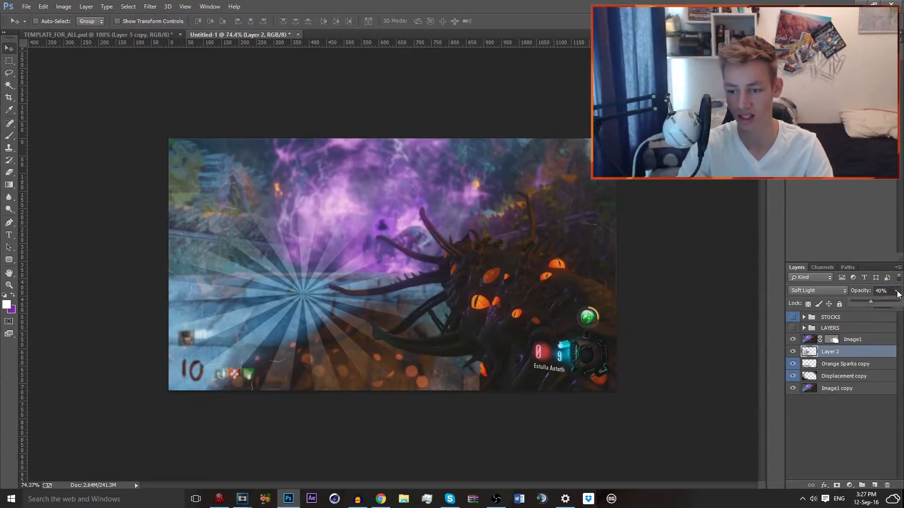
drag(865, 302, 861, 302)
text(25)
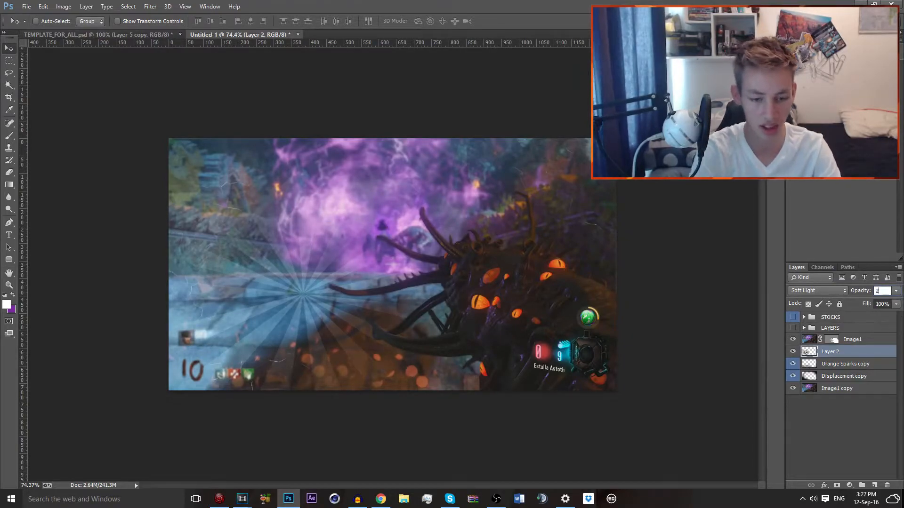
key(Return)
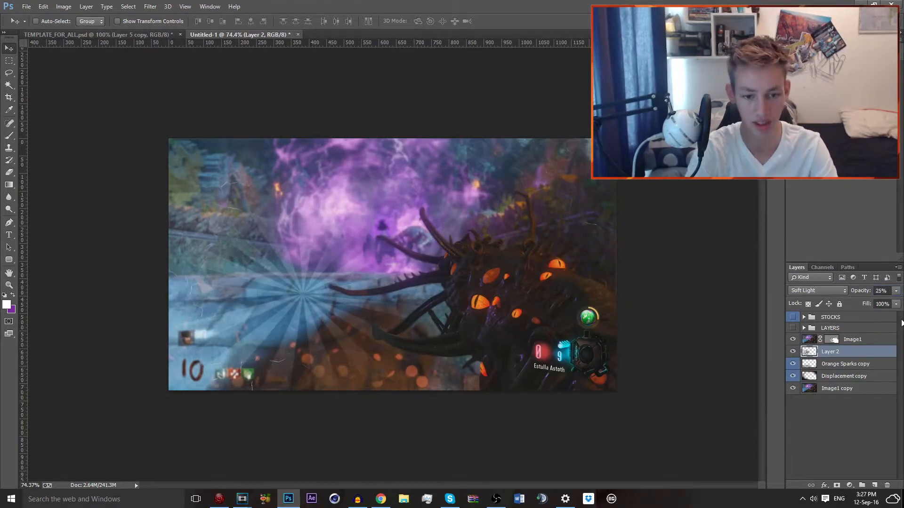
Step: Add a Curves adjustment layer above Layer 2, raising the highlights from input 178 to output 205 and lowering the shadows
click(849, 485)
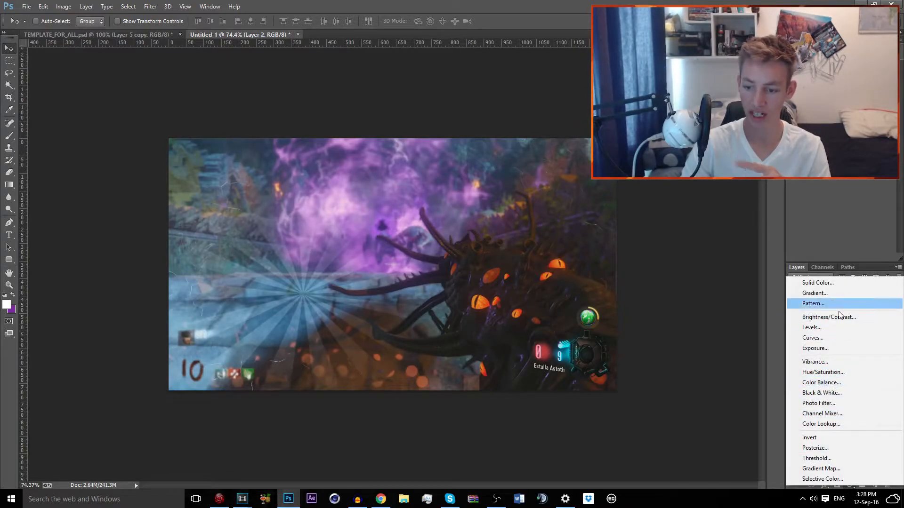
click(840, 338)
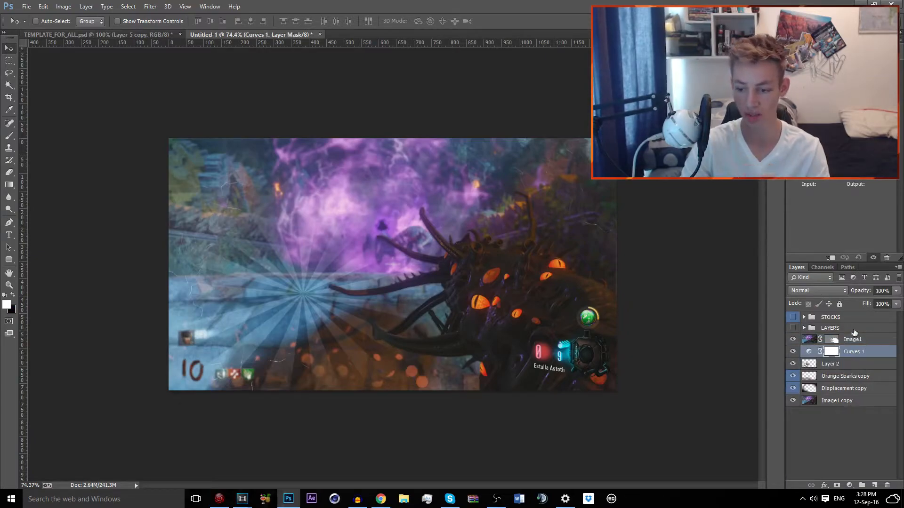
drag(868, 105, 864, 98)
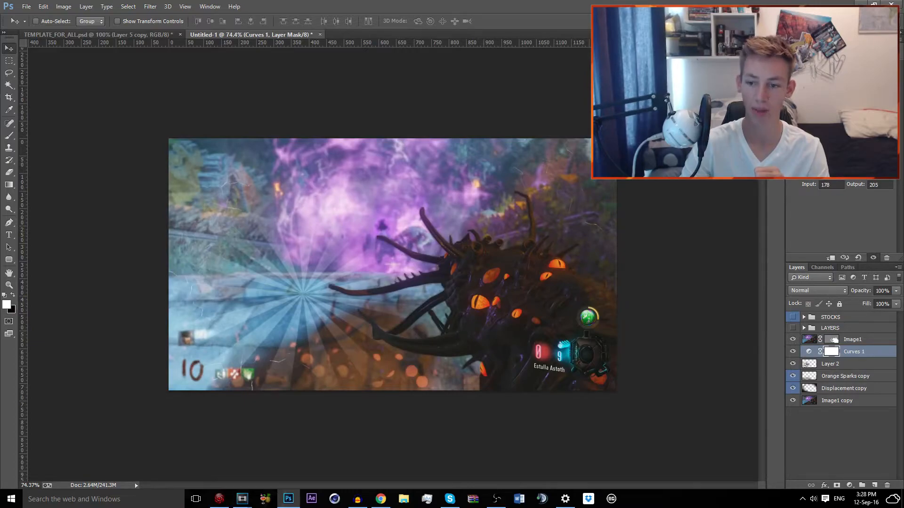
drag(824, 139, 826, 156)
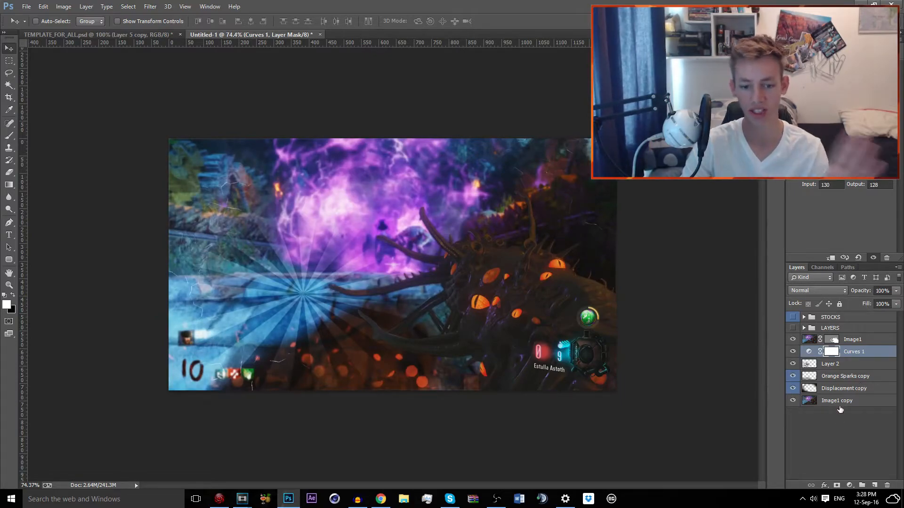
Step: Add a Vibrance adjustment layer above Curves 1 and increase both the vibrance and the saturation
click(849, 485)
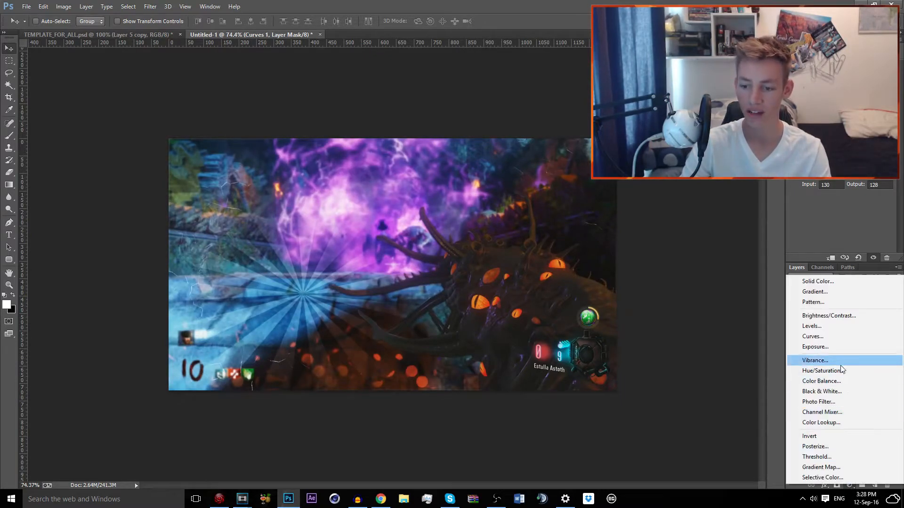
click(814, 360)
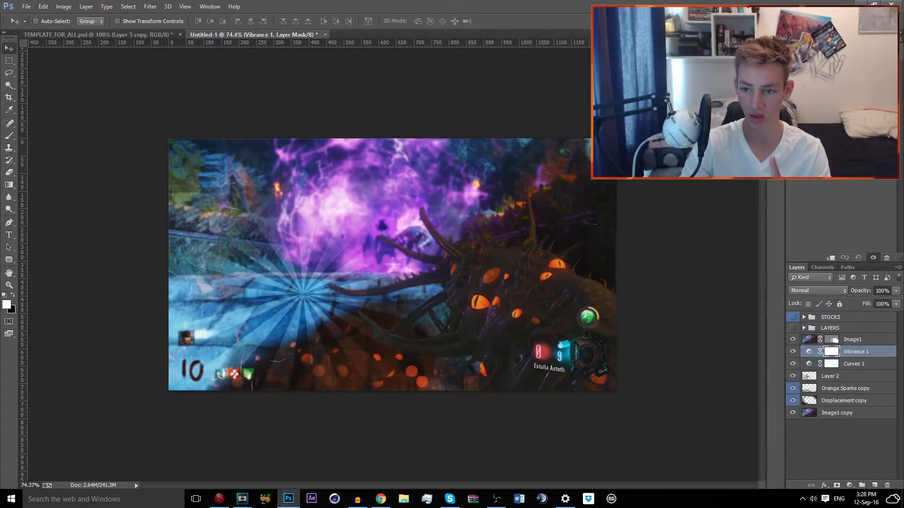
drag(844, 73, 871, 73)
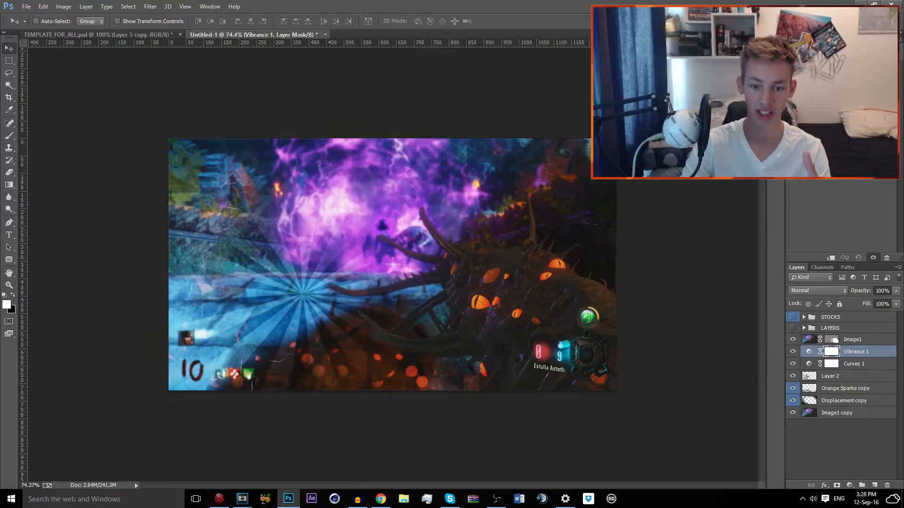
mouse_move(841, 85)
mouse_down()
mouse_move(866, 86)
mouse_move(830, 86)
mouse_move(866, 86)
mouse_move(854, 86)
mouse_up()
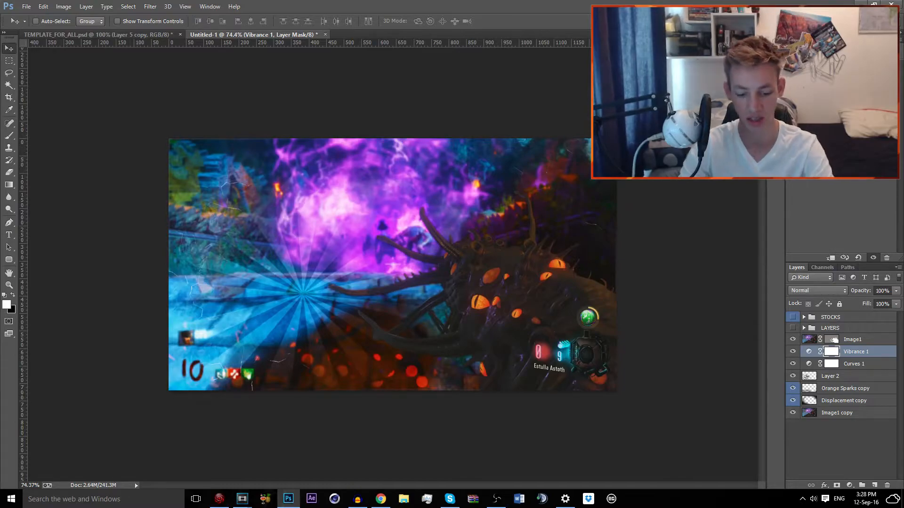
Step: Add an Exposure adjustment layer above Vibrance 1 and fine-tune its settings slightly
click(848, 485)
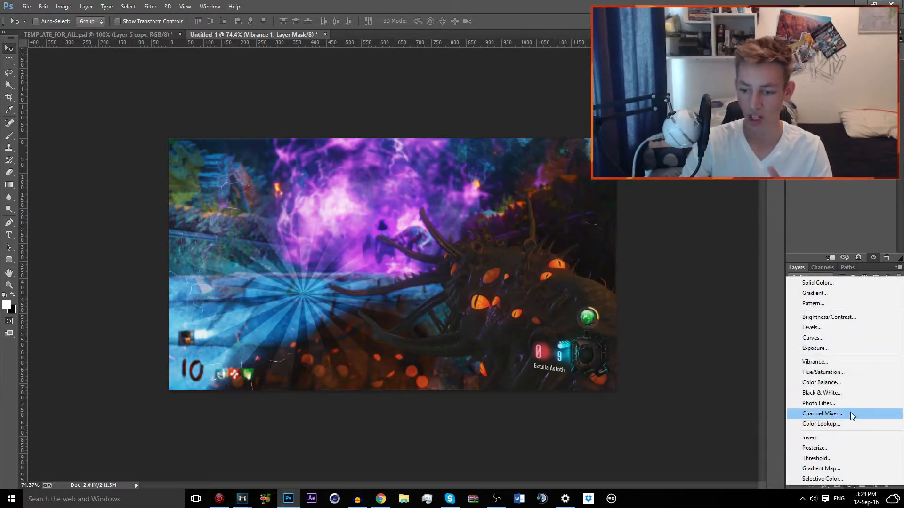
click(844, 348)
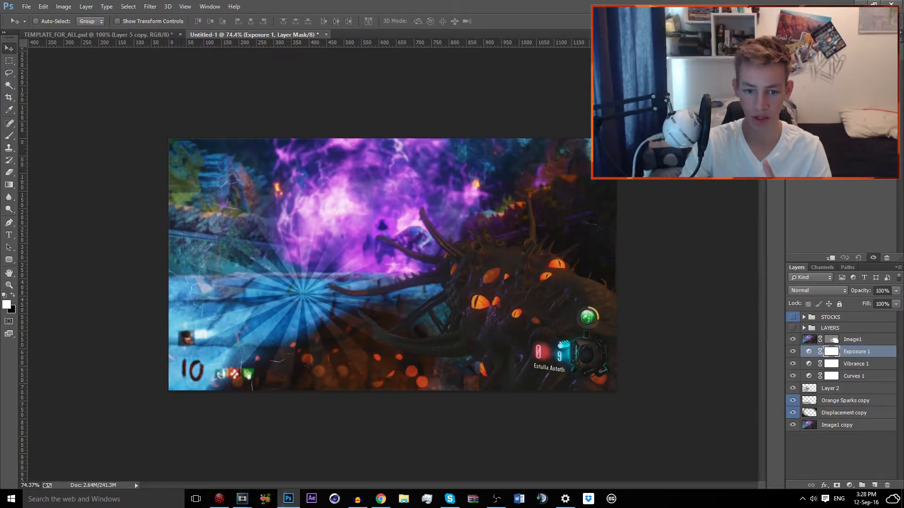
drag(841, 80, 842, 80)
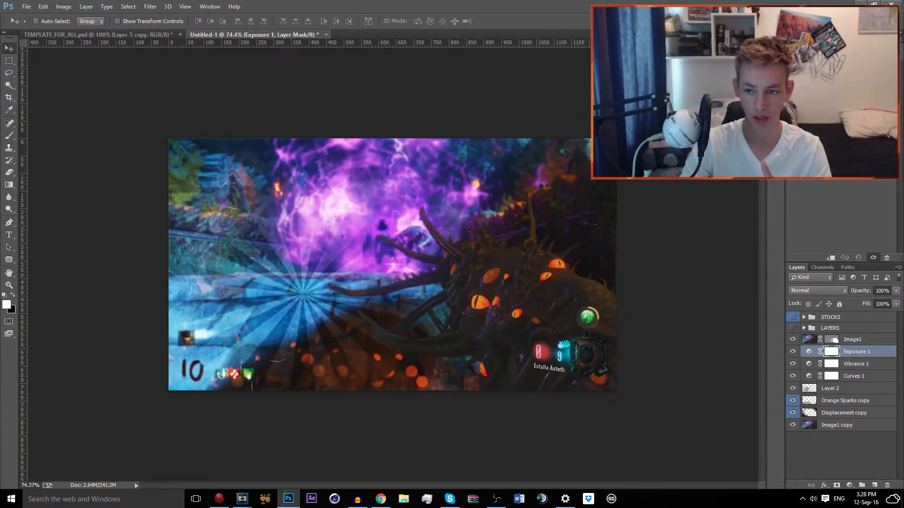
drag(842, 80, 843, 80)
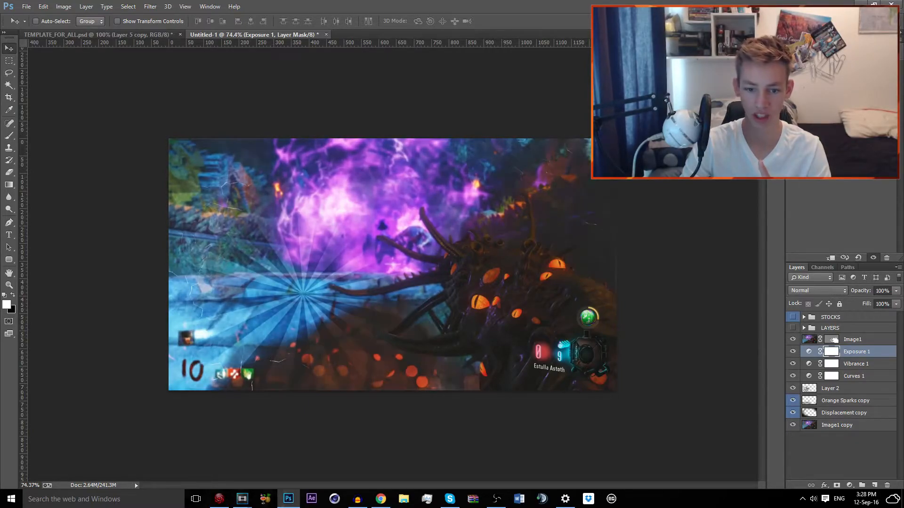
drag(843, 97, 844, 97)
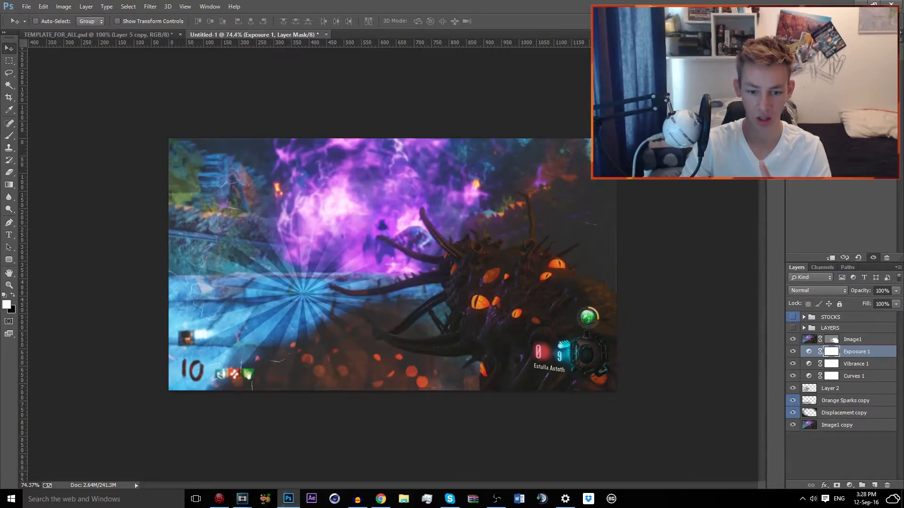
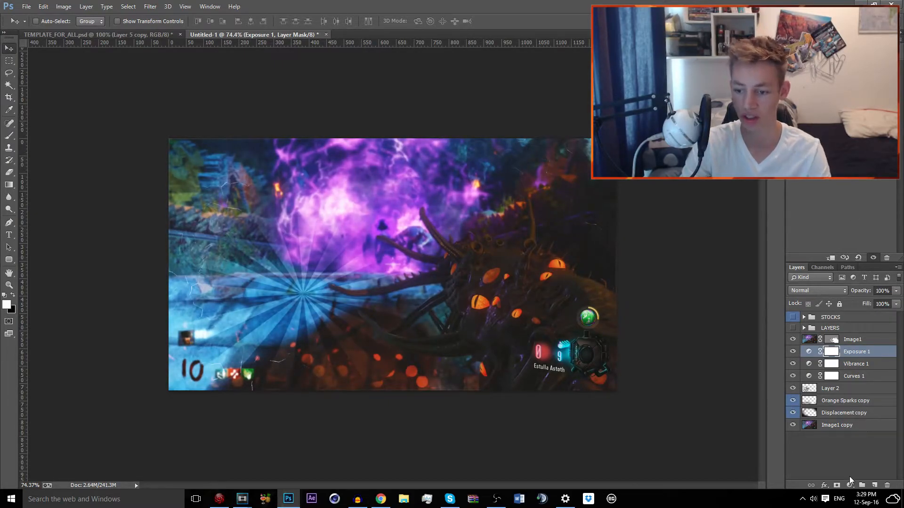
click(850, 485)
click(836, 312)
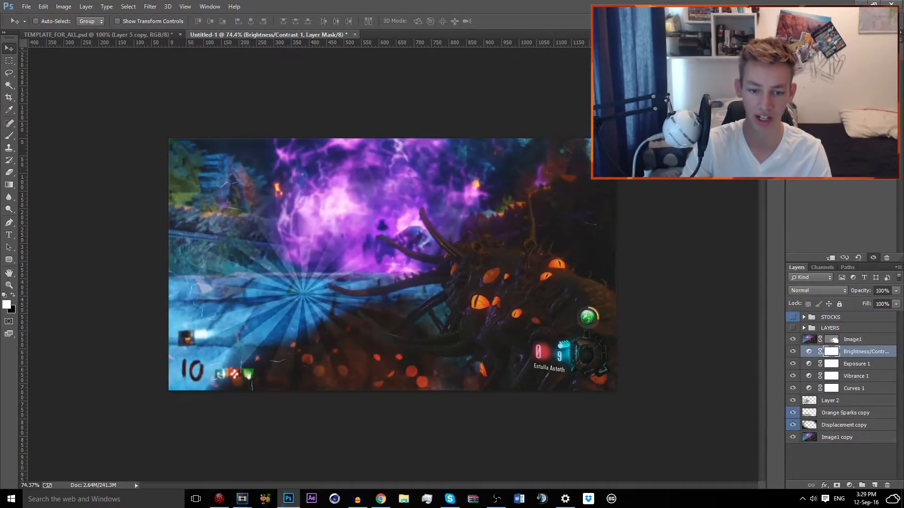
key(ctrl+z)
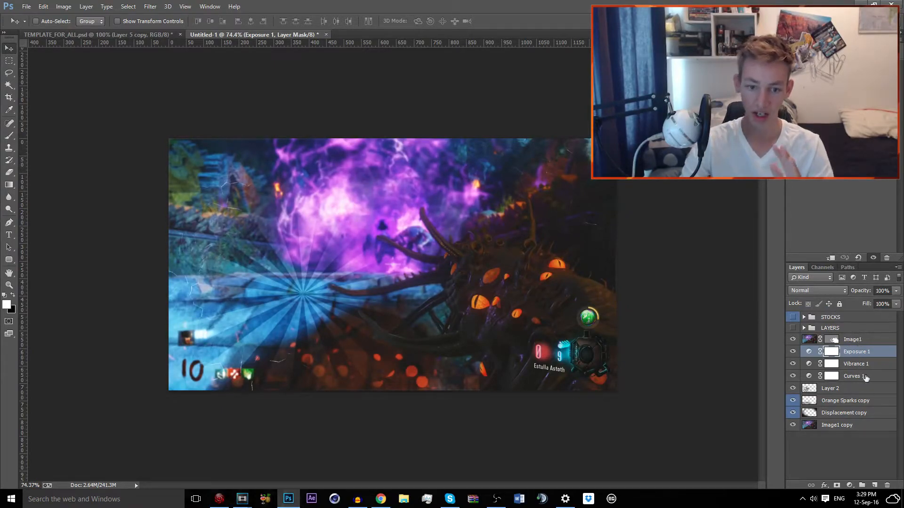
Step: Group all layers from Image1 copy up to the Exposure 1 adjustment layer
click(856, 426)
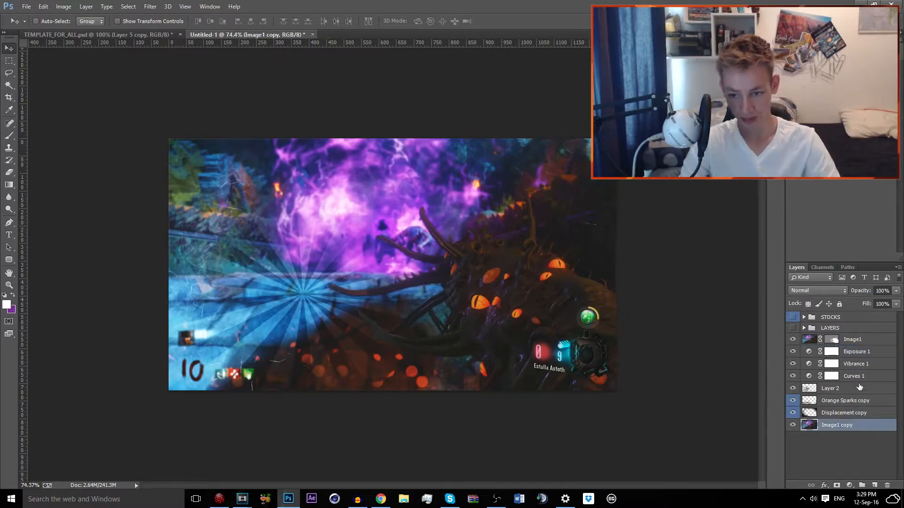
shift+click(864, 356)
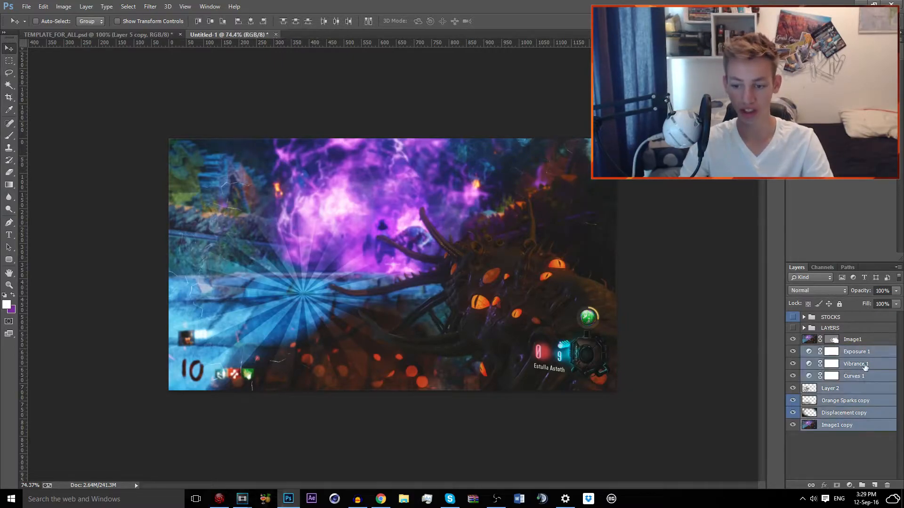
click(861, 426)
click(793, 425)
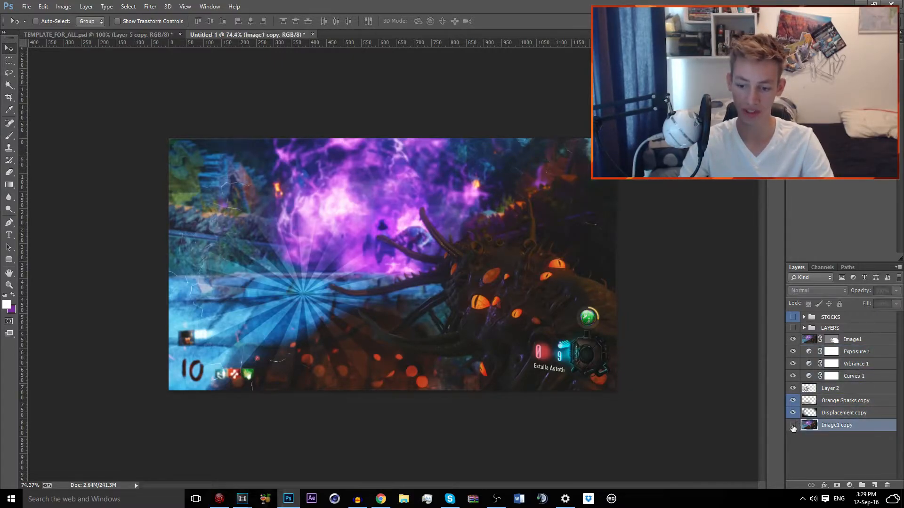
click(793, 425)
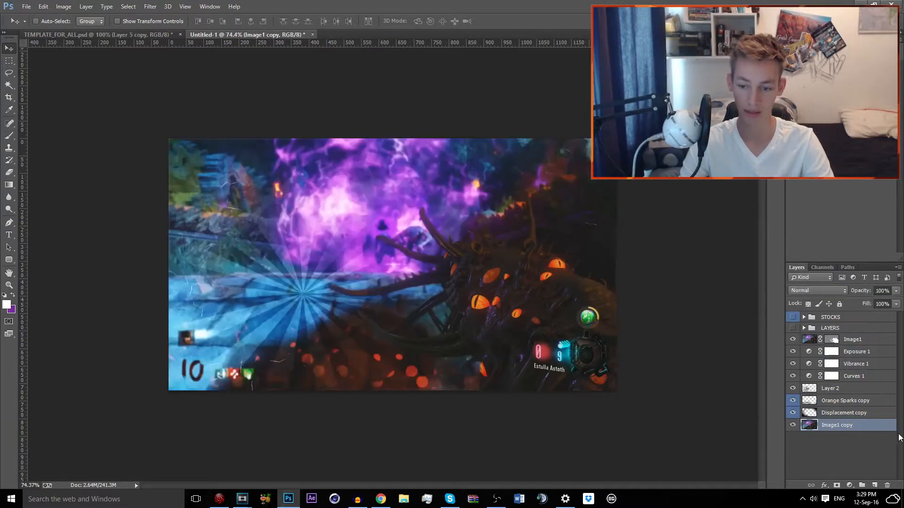
shift+click(853, 352)
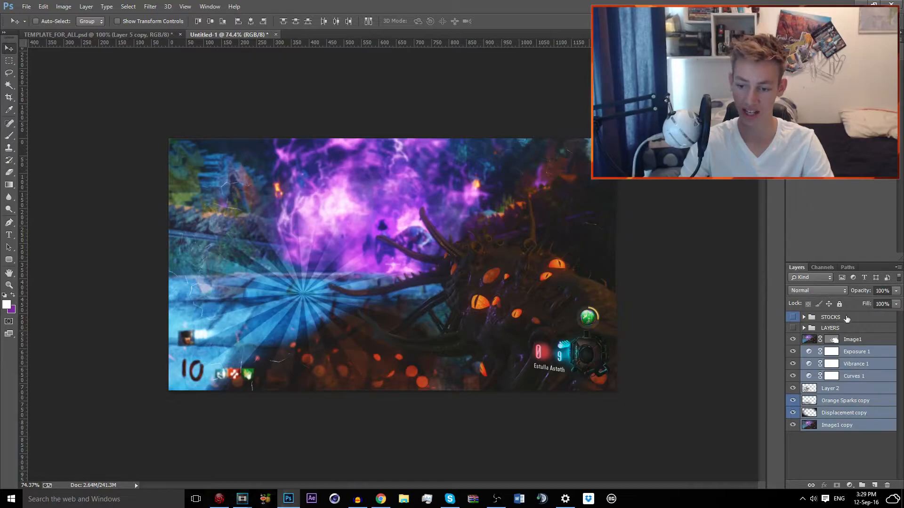
key(ctrl+g)
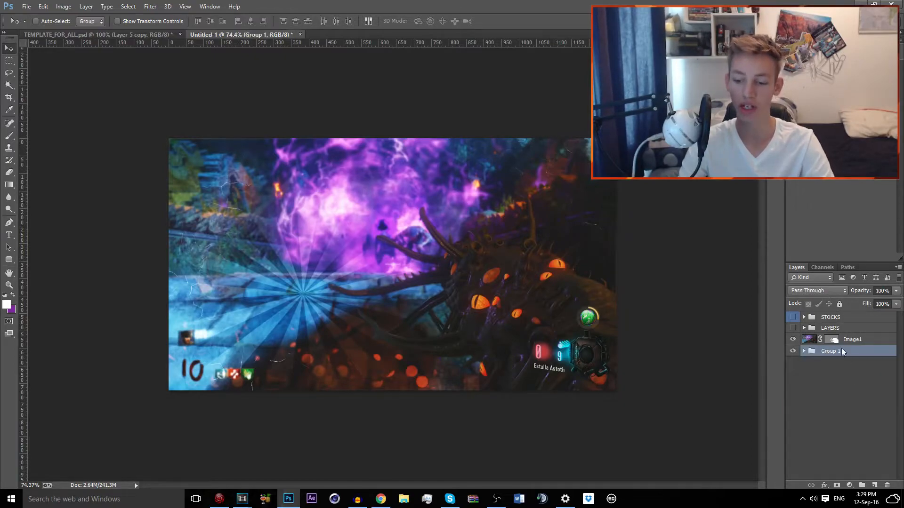
Step: Rename the new group Background and toggle its visibility off and back on to check its contents
double_click(829, 351)
text(Back)
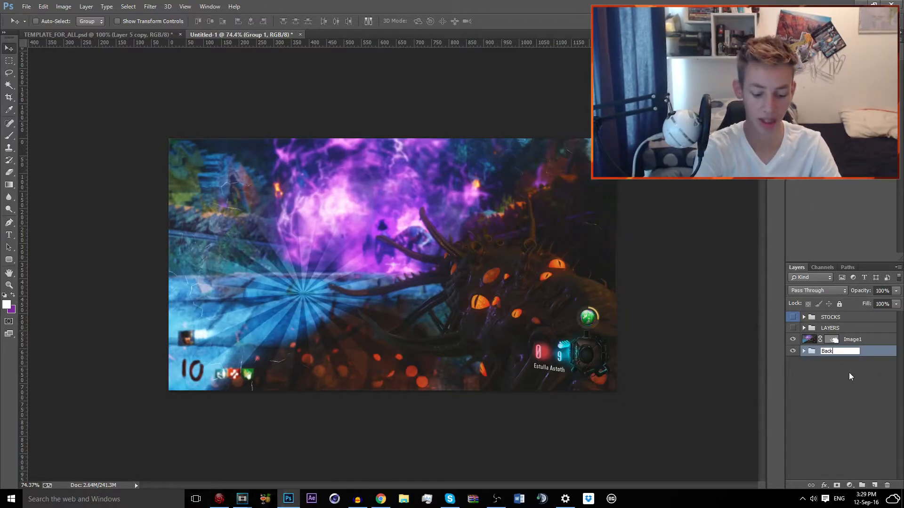
key(BackSpace)
text(ground)
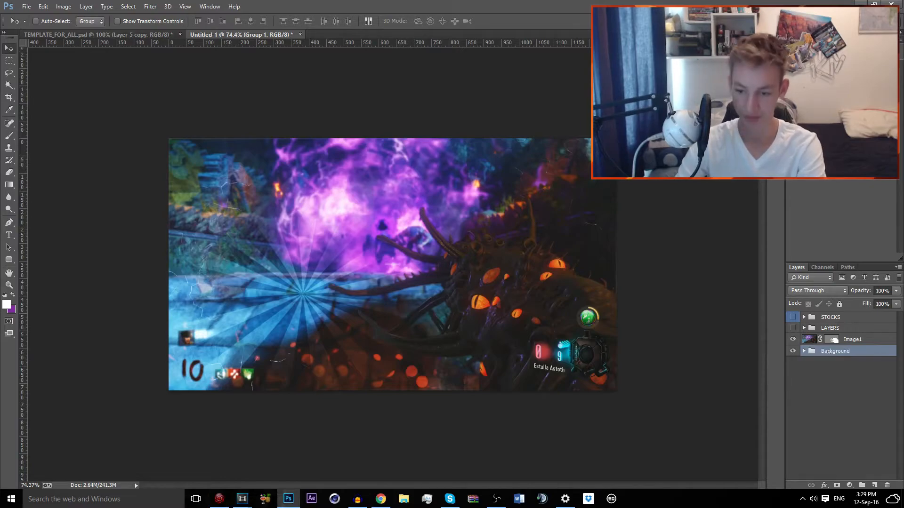
key(Return)
click(792, 351)
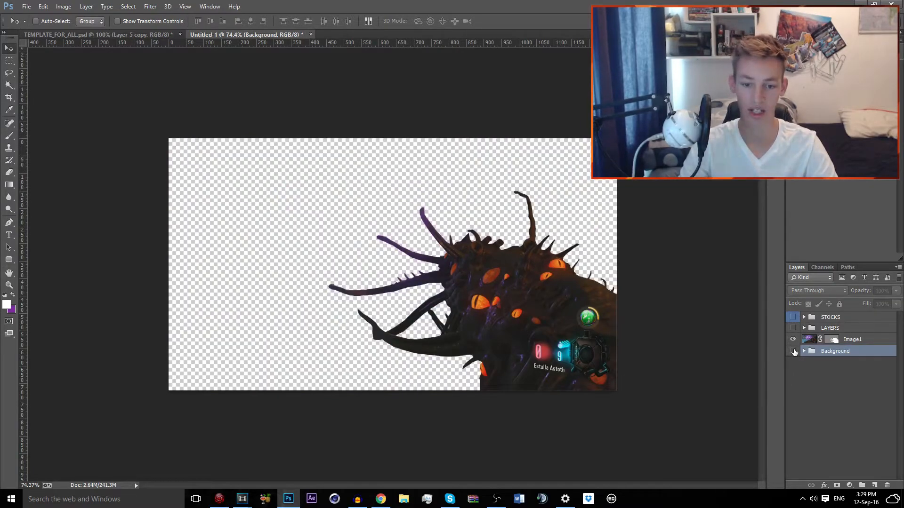
click(792, 351)
Step: Select the Image1 layer and examine the corresponding Image1 copy 3 layer in TEMPLATE_FOR_ALL.psd before returning to Untitled-1
click(880, 340)
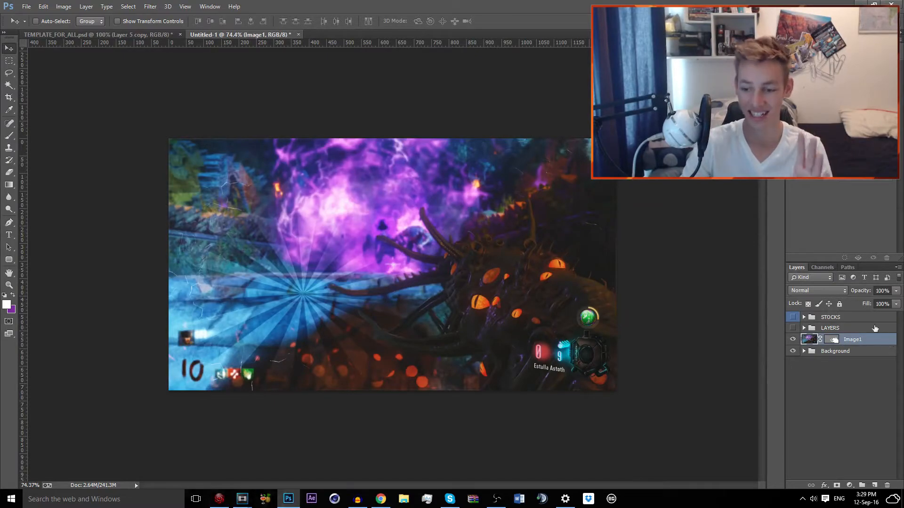
click(133, 35)
scroll(847, 395, up, 2)
click(883, 379)
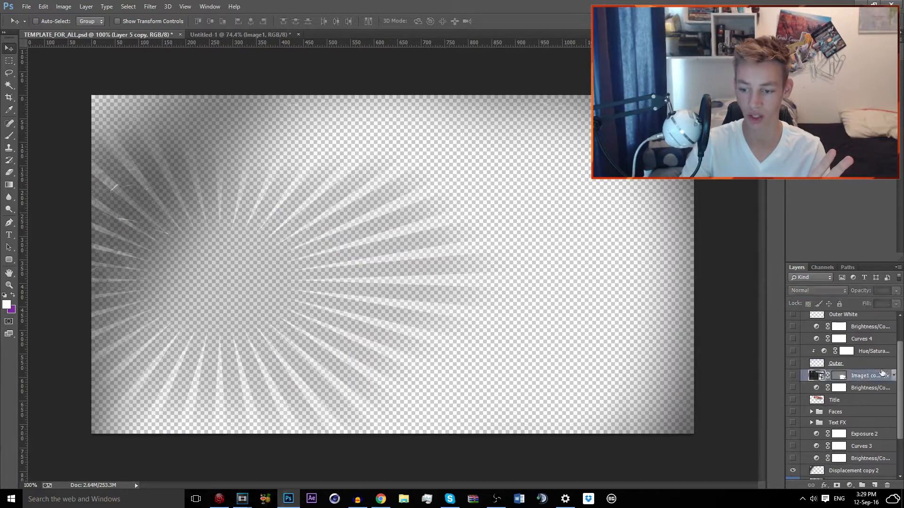
click(233, 36)
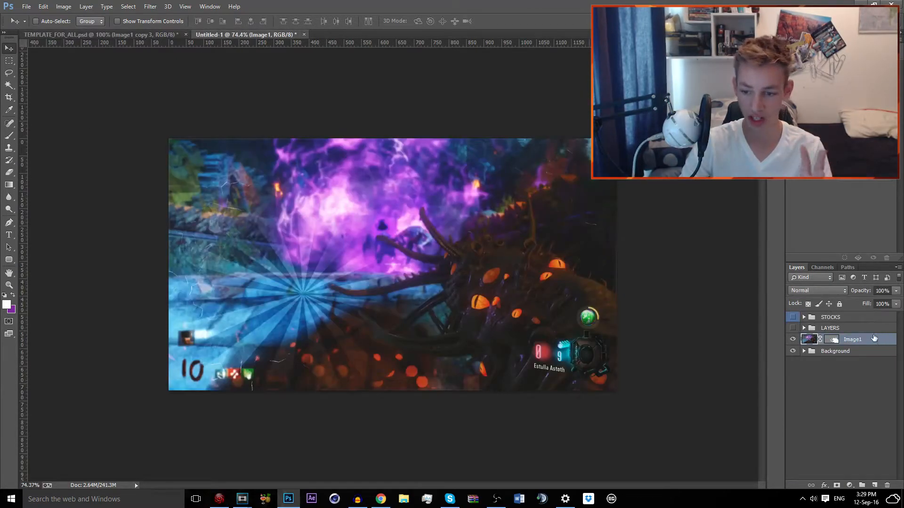
Step: Rename the Image1 layer to Gun
double_click(878, 341)
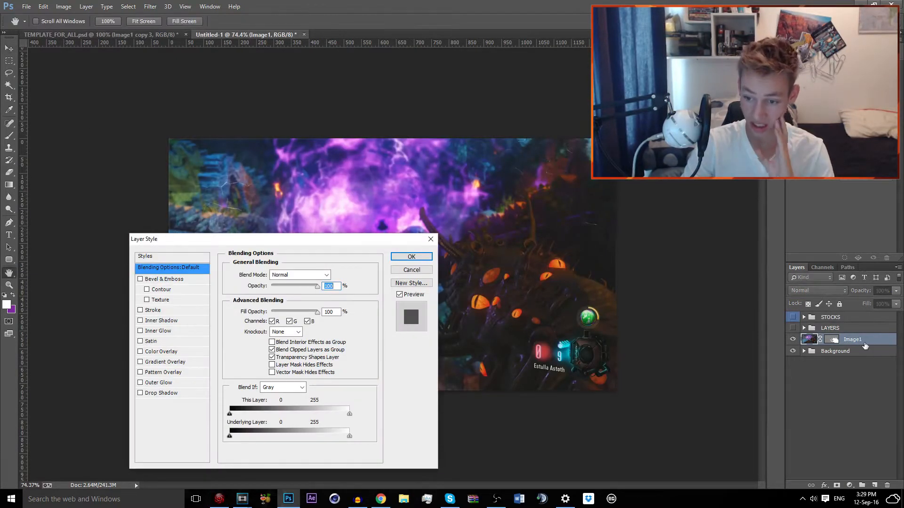
click(416, 276)
double_click(853, 340)
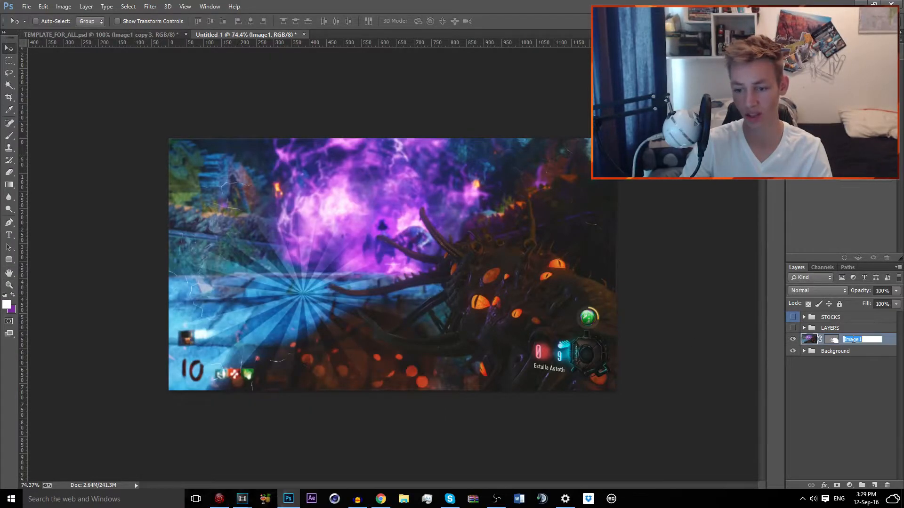
text(Gun)
key(Return)
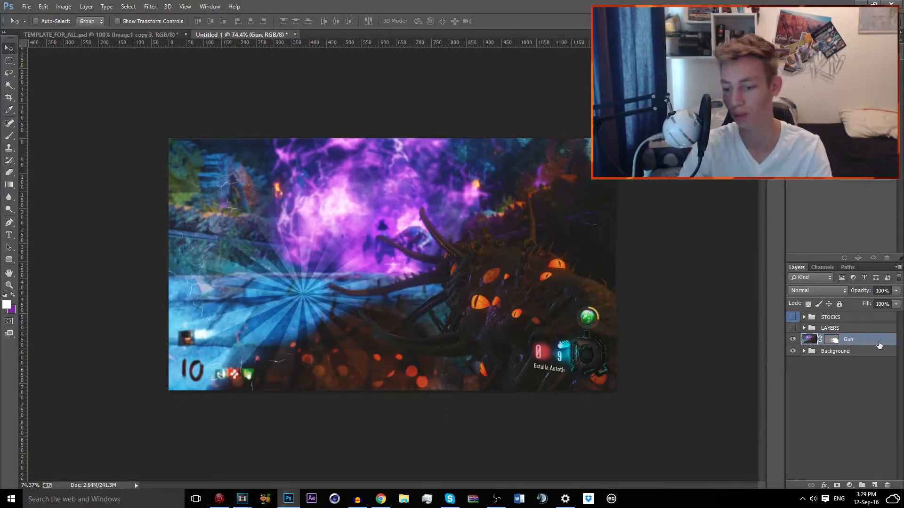
Step: Give the Gun layer a 2 px white outside stroke through its blending options
double_click(882, 340)
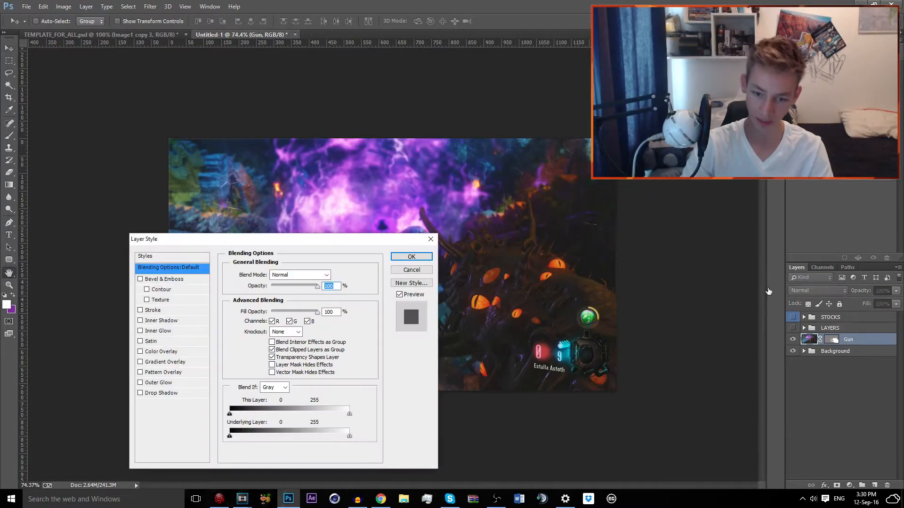
click(412, 270)
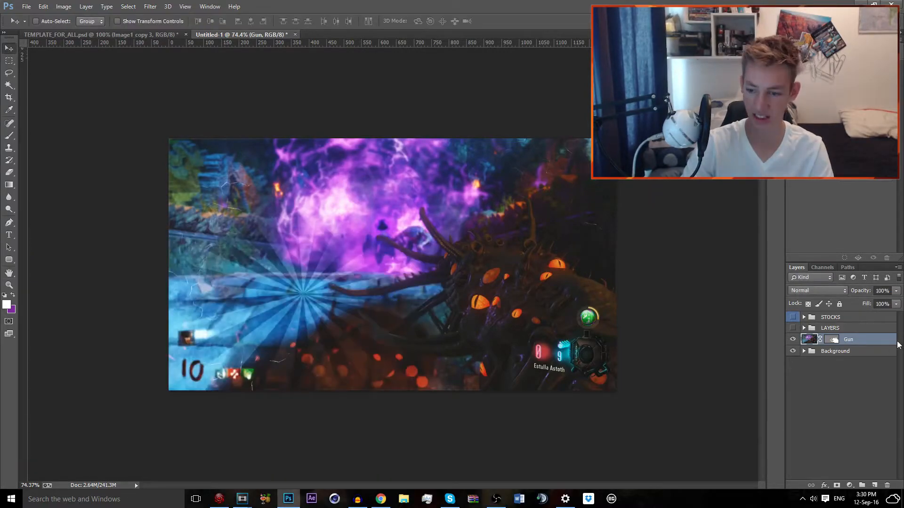
right_click(877, 340)
click(778, 103)
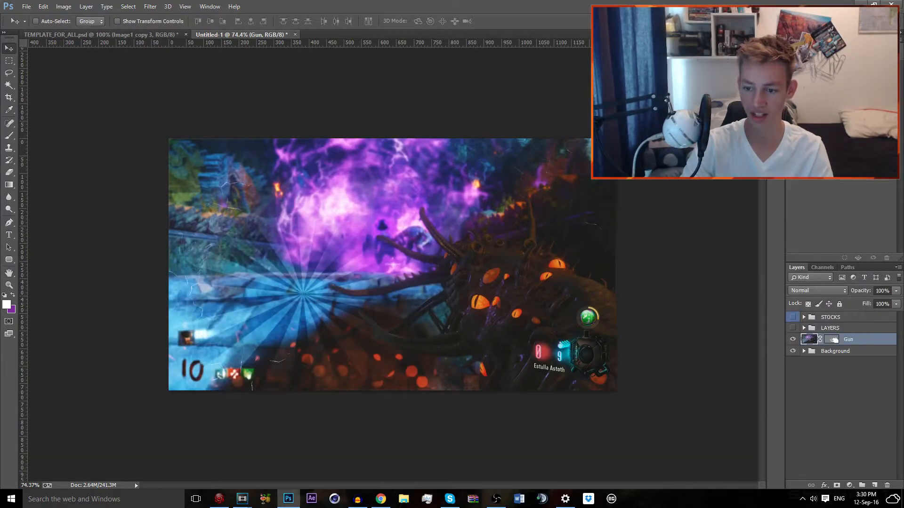
drag(546, 254, 282, 176)
click(71, 246)
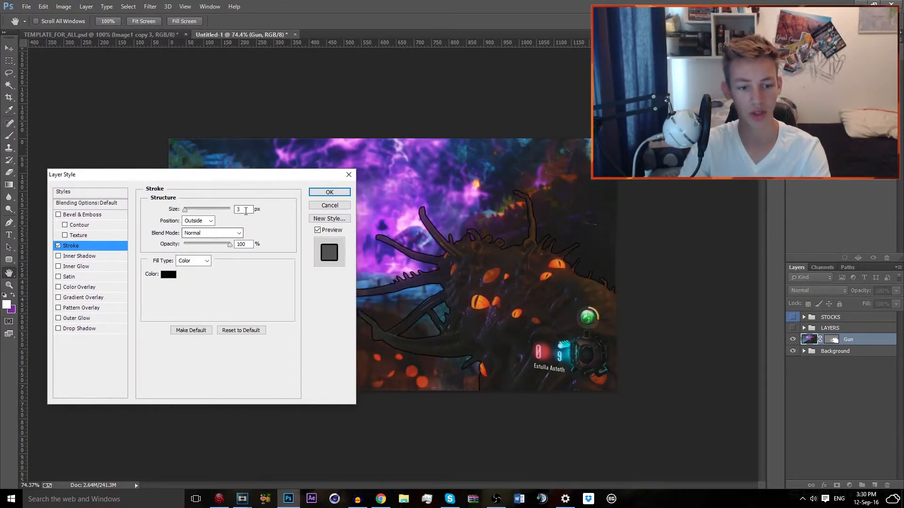
text(2)
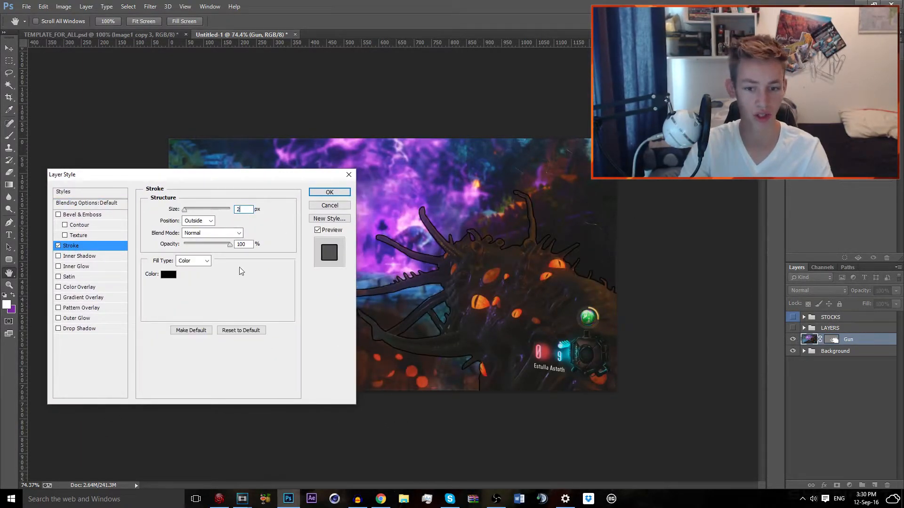
click(168, 274)
click(126, 258)
click(329, 277)
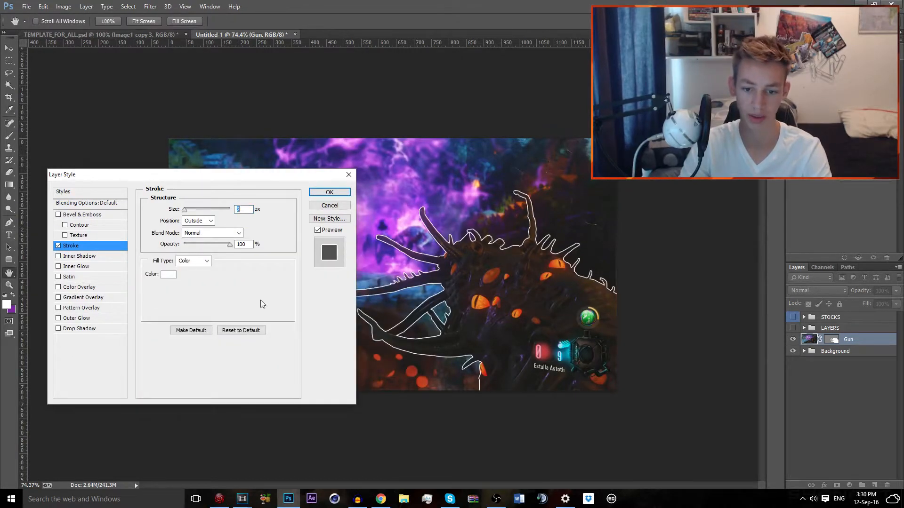
Step: Add a black-to-white gradient overlay to the Gun layer with Overlay blend mode and about 77% opacity
click(90, 298)
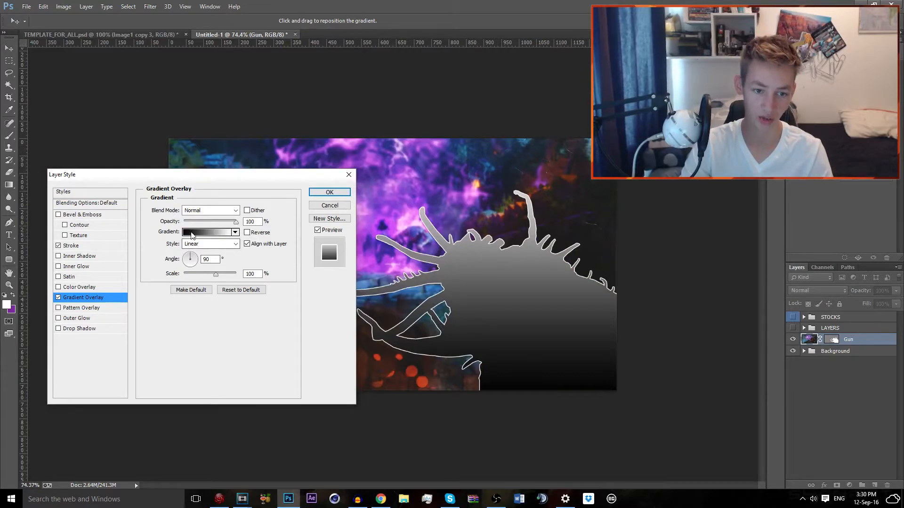
click(225, 213)
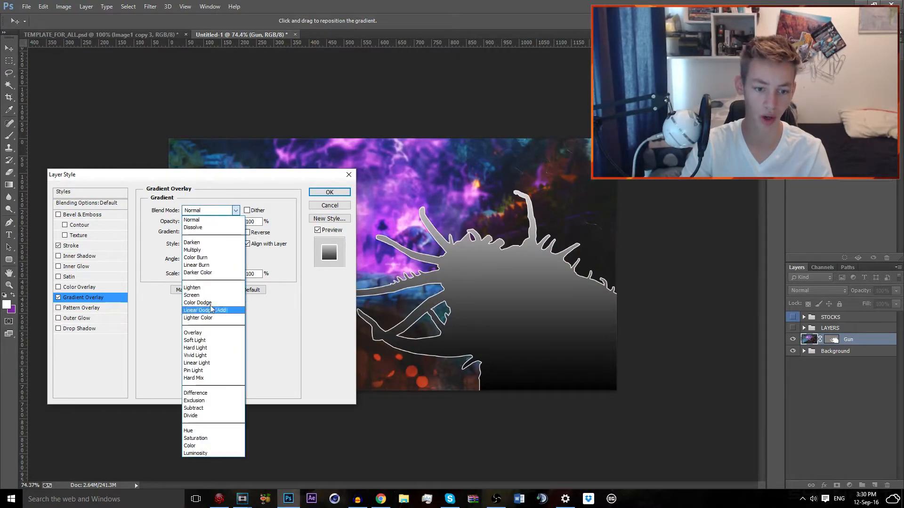
click(208, 333)
drag(236, 222, 220, 225)
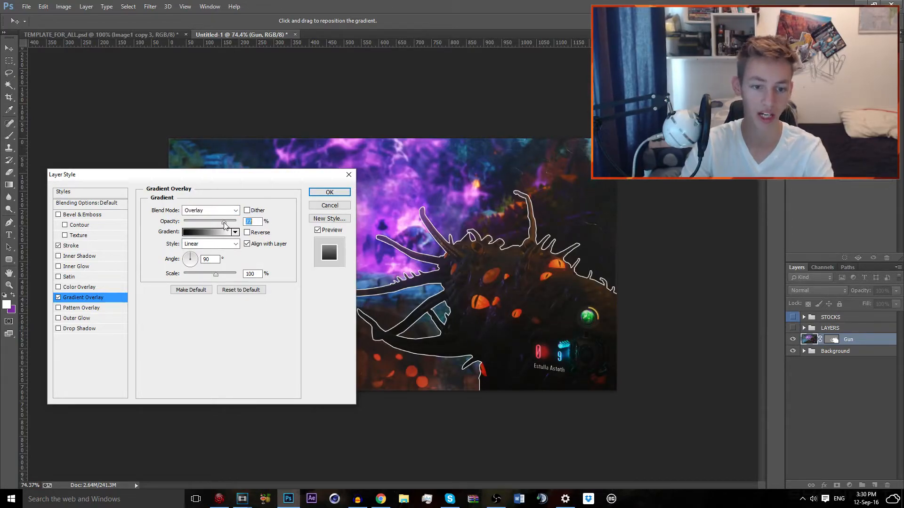
Step: Add an inner glow to the Gun layer with a size of 8 px
click(78, 267)
drag(187, 308, 189, 310)
text(8)
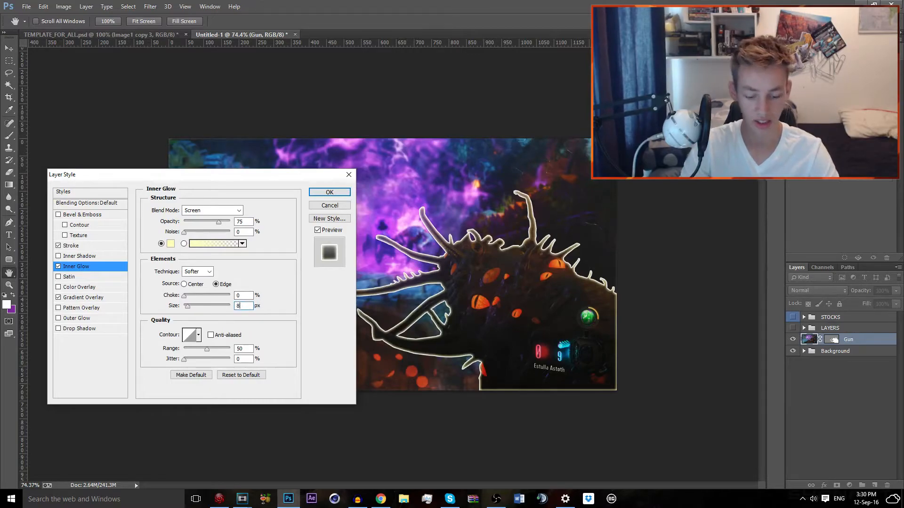
Step: Set the inner glow's colour to purple (a115ba) and its size to 10 px
click(170, 243)
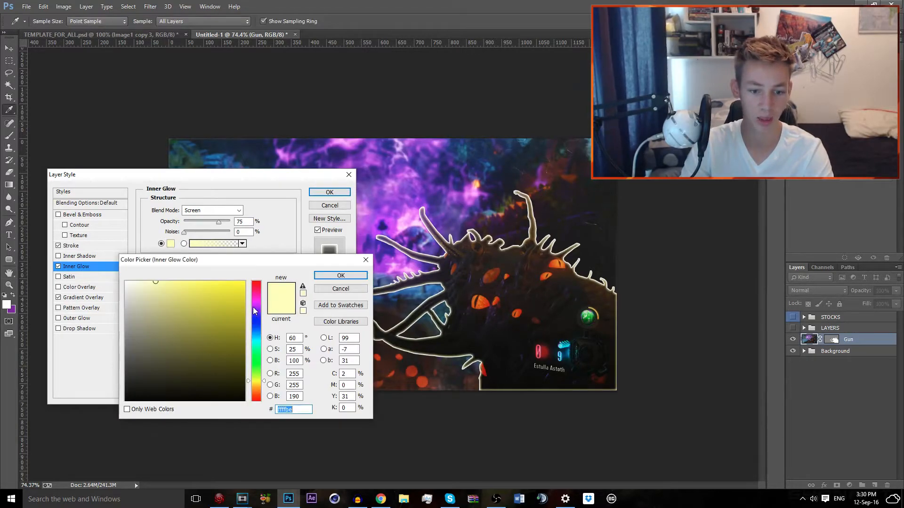
click(255, 309)
mouse_move(257, 311)
mouse_down()
mouse_move(231, 305)
mouse_move(239, 314)
mouse_up()
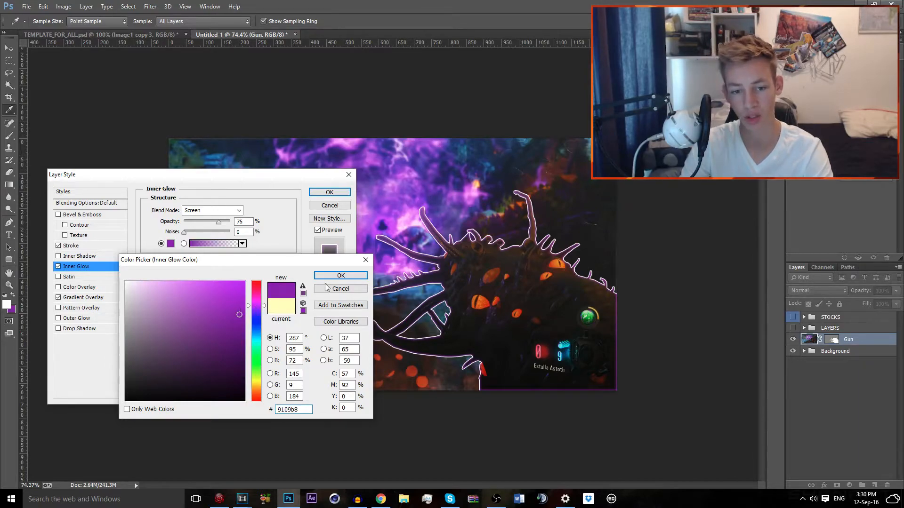
click(401, 224)
click(235, 302)
drag(235, 302, 231, 314)
click(254, 304)
click(235, 314)
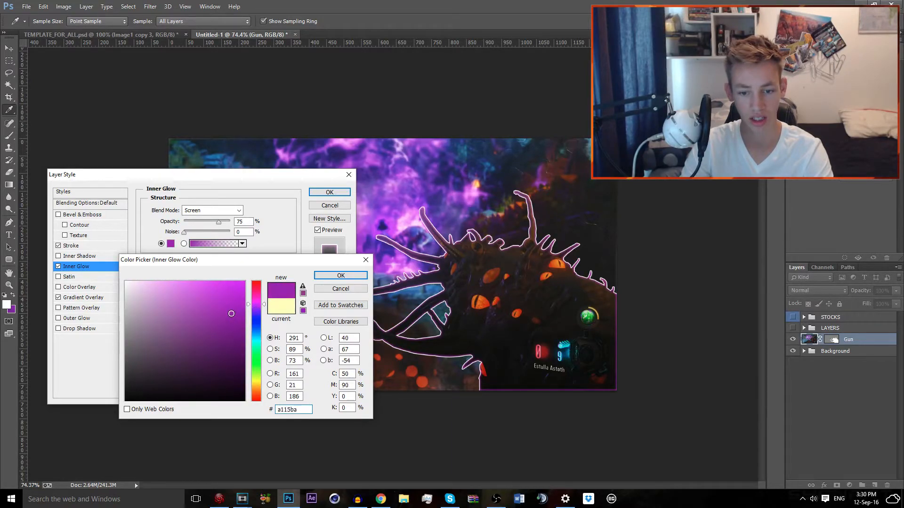
key(Return)
text(10)
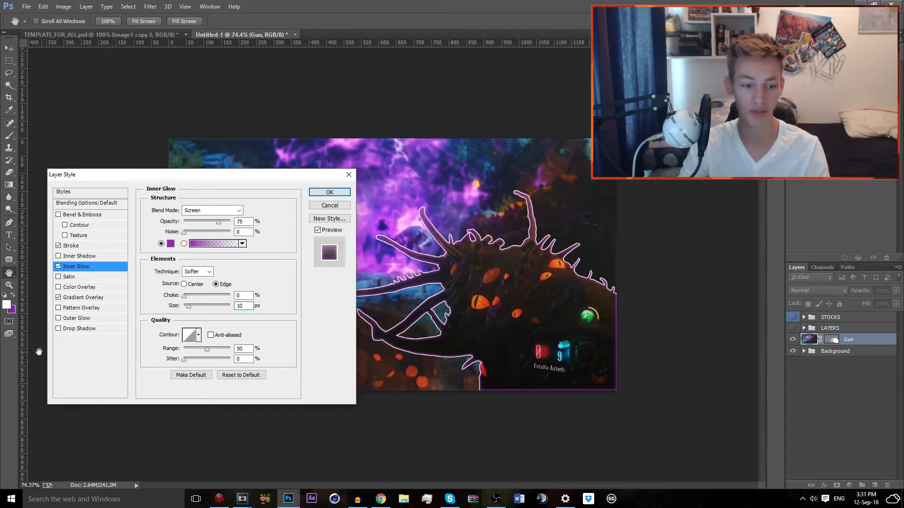
Step: Try a drop shadow on the Gun layer with 39 px distance and 38 px size, and switch it off
click(86, 328)
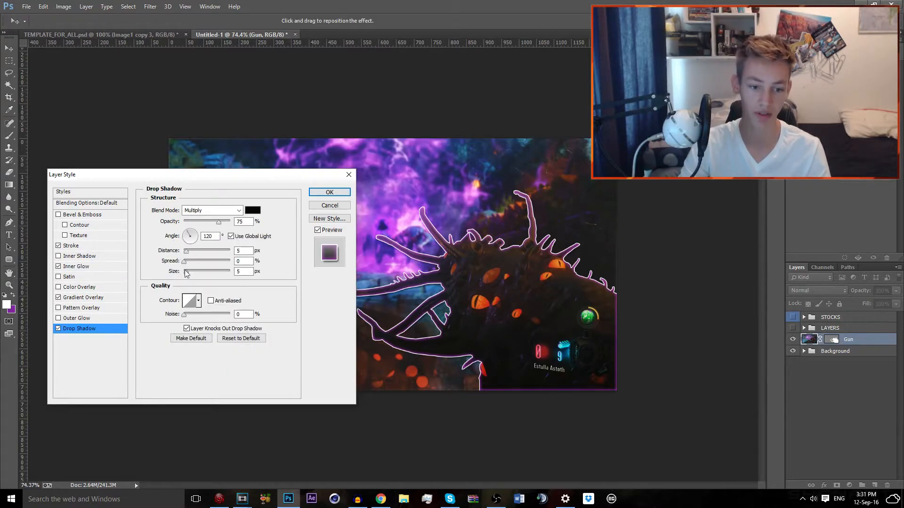
drag(187, 274, 202, 251)
click(58, 329)
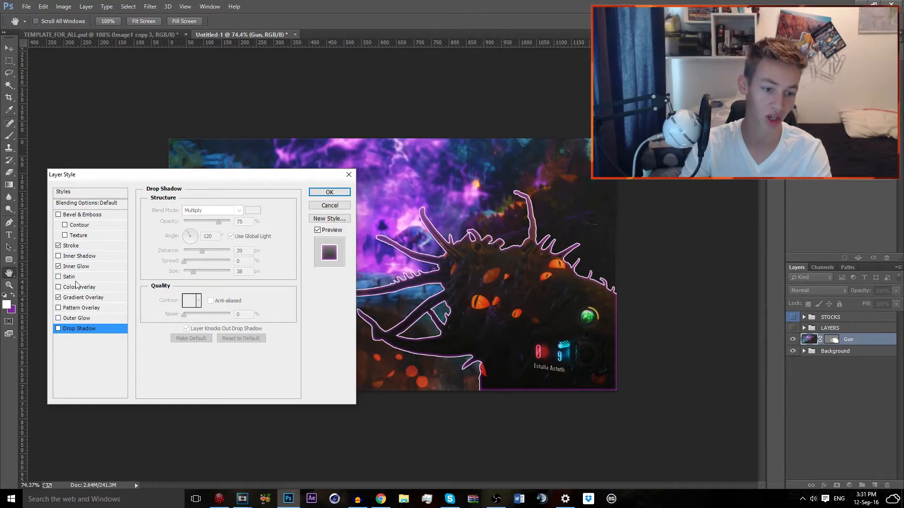
Step: Apply the layer style to the Gun layer and collapse its list of effects
click(330, 192)
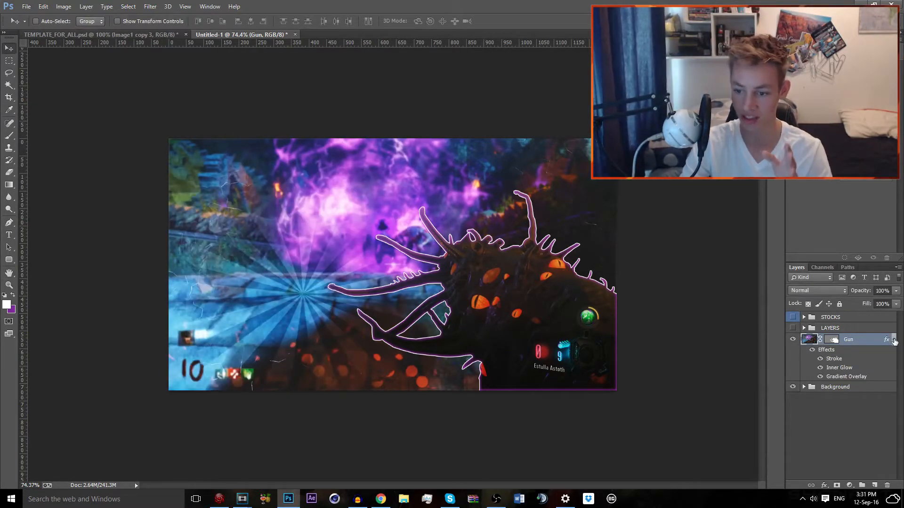
click(893, 340)
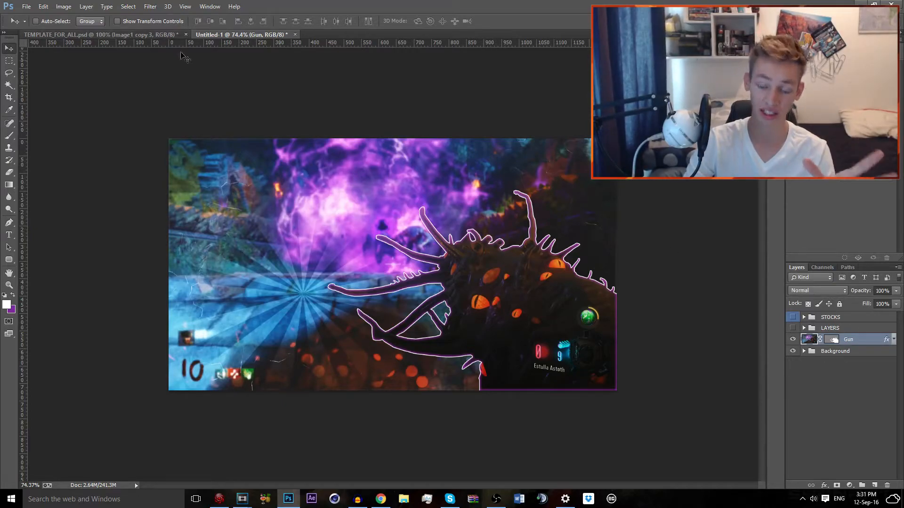
Step: Switch to File Explorer and open the Me subfolder inside Thumbnails > Faces to find a face cut-out
click(860, 4)
click(891, 4)
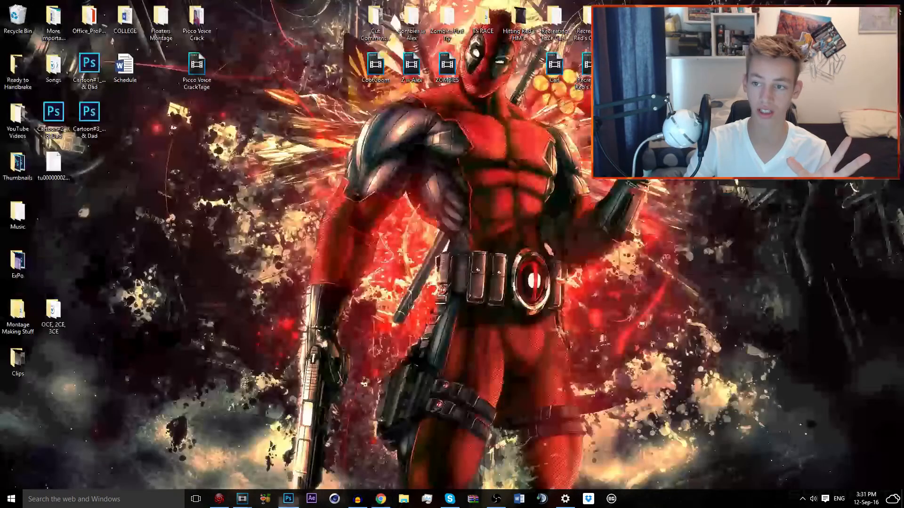
double_click(18, 163)
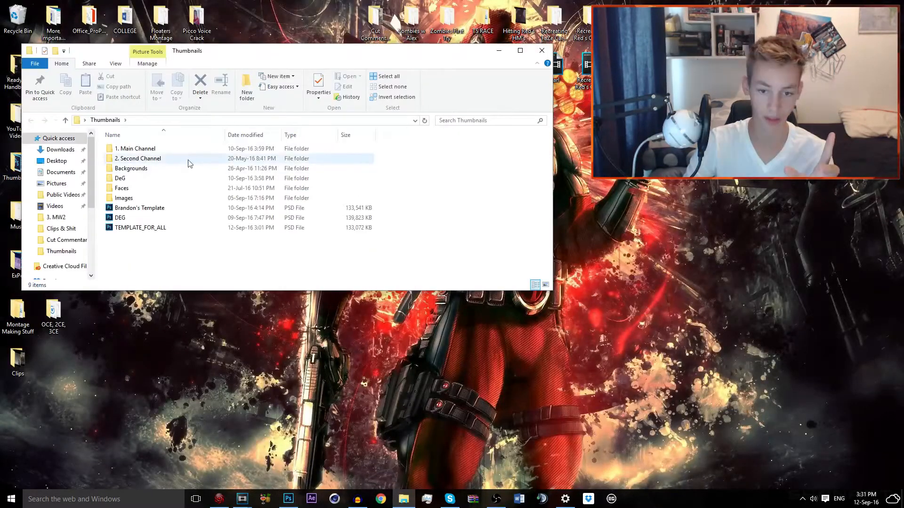
double_click(122, 187)
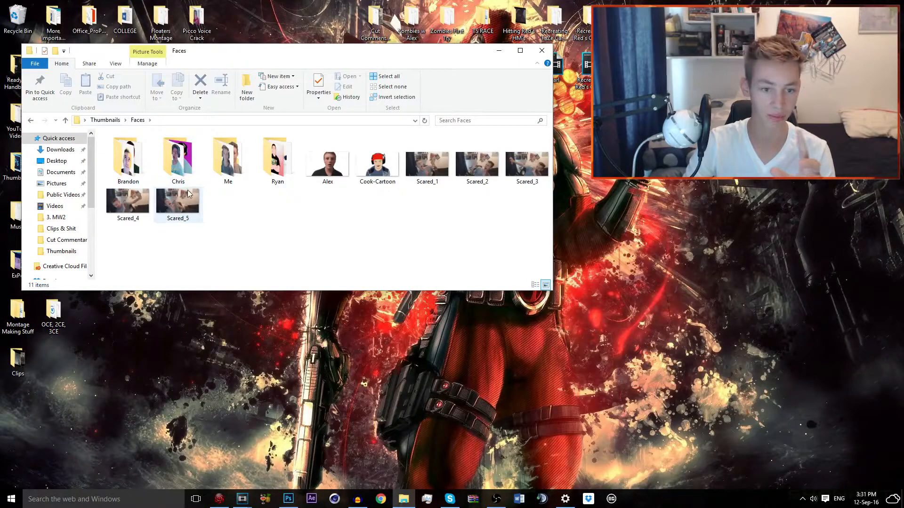
double_click(119, 165)
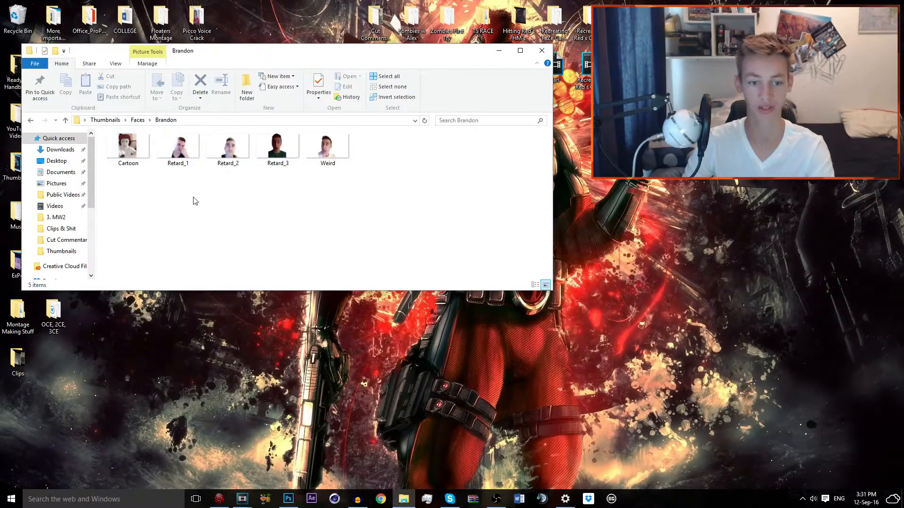
key(BackSpace)
double_click(236, 185)
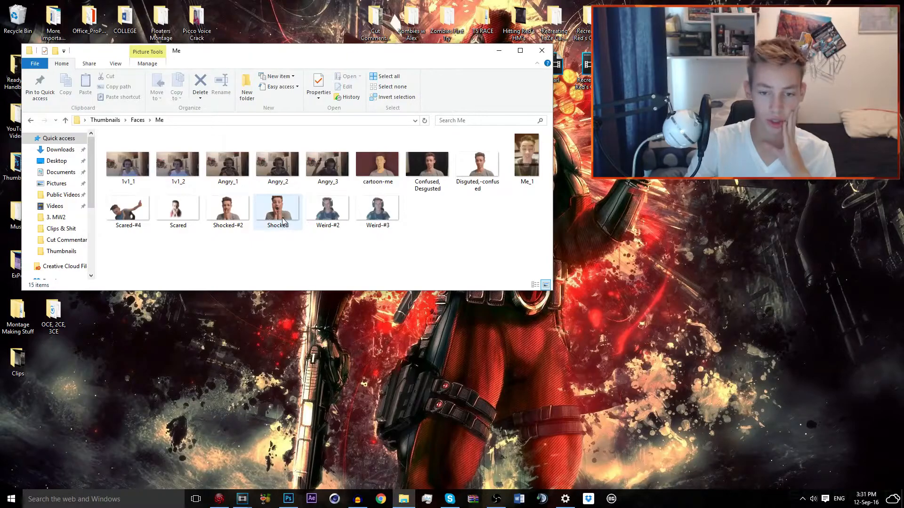
Step: Place the Shocked image from the folder into Untitled-1 in Photoshop, above the Gun layer on the canvas's left side
drag(283, 225, 482, 301)
drag(419, 306, 379, 289)
drag(349, 262, 349, 231)
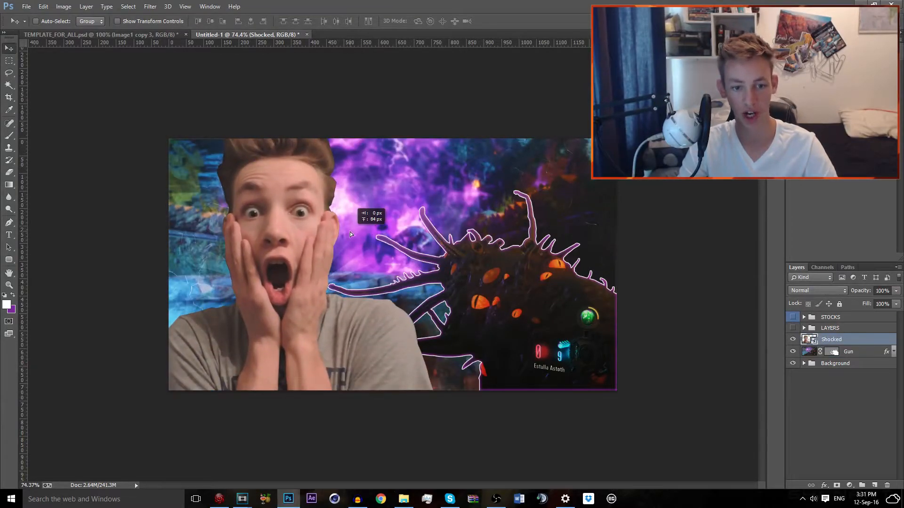
key(ctrl+z)
Step: Rasterize the Shocked layer and fade the cut-off top edge of the hair with a soft 265 px eraser
key(e)
drag(314, 195, 324, 195)
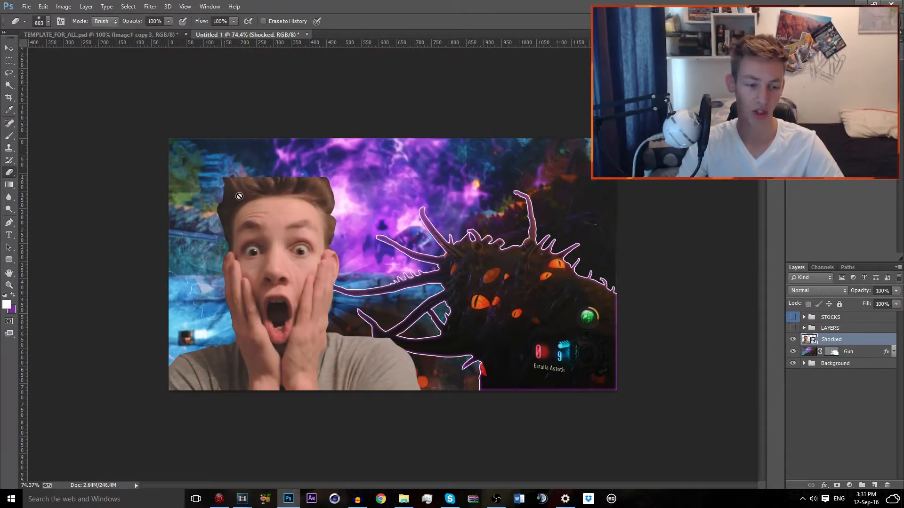
mouse_move(341, 213)
mouse_down()
mouse_move(315, 221)
mouse_move(249, 214)
mouse_up()
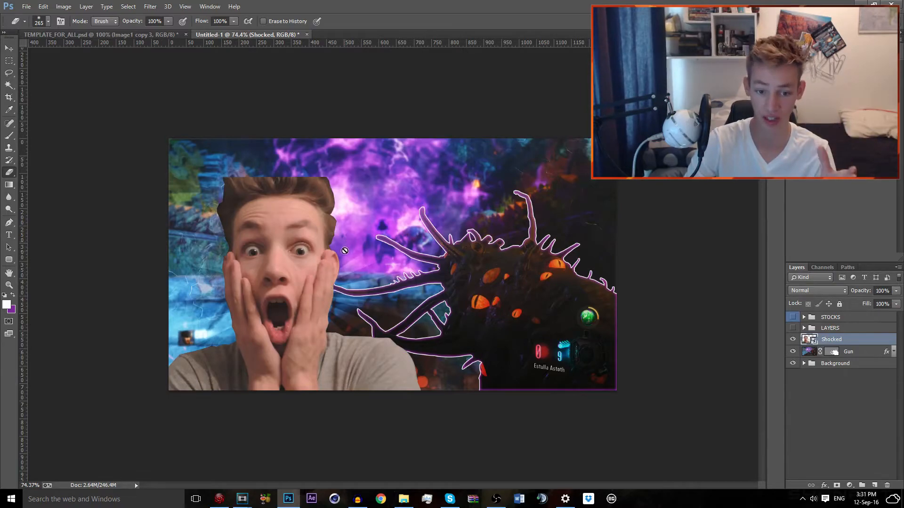
right_click(843, 339)
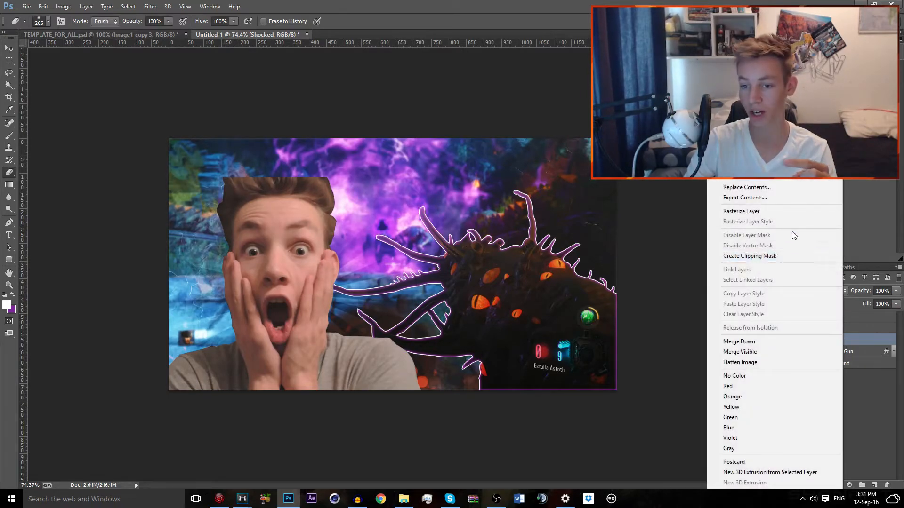
click(781, 212)
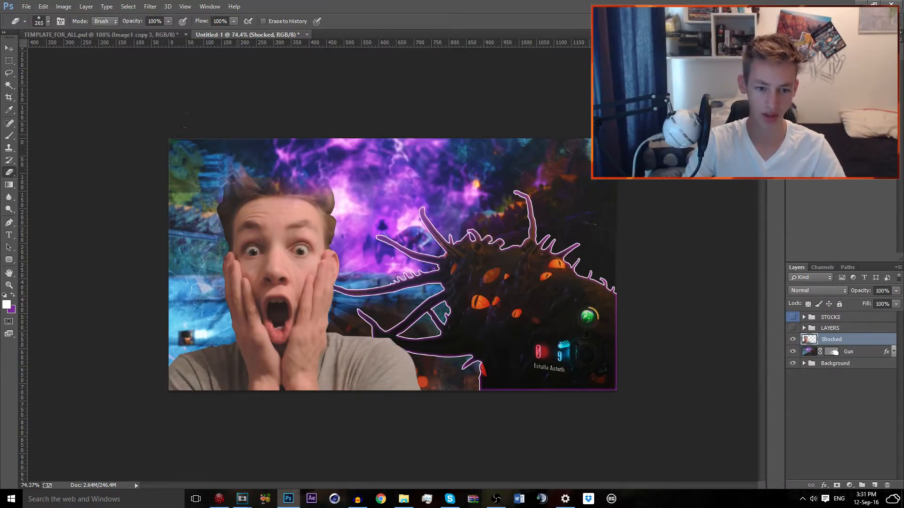
drag(223, 153, 352, 162)
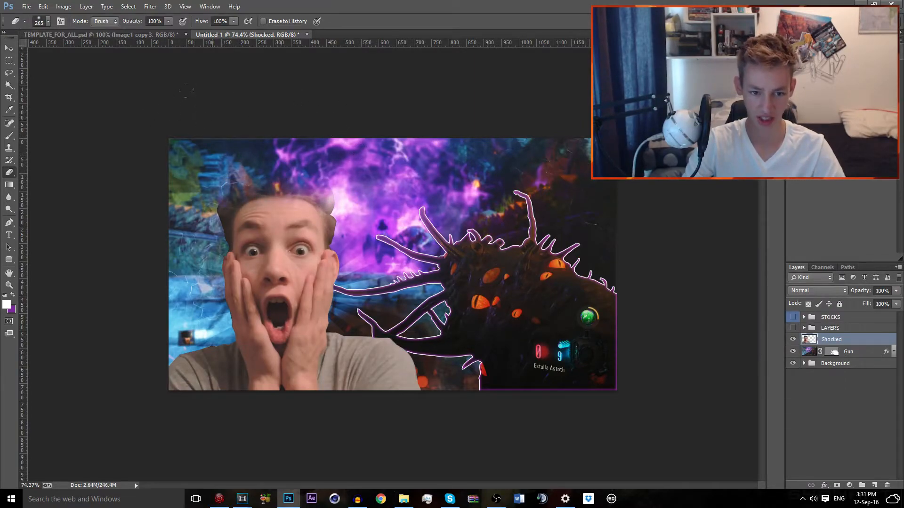
Step: Shrink the Shocked face cut-out, tilt it slightly and place it in the canvas's lower-left corner
key(v)
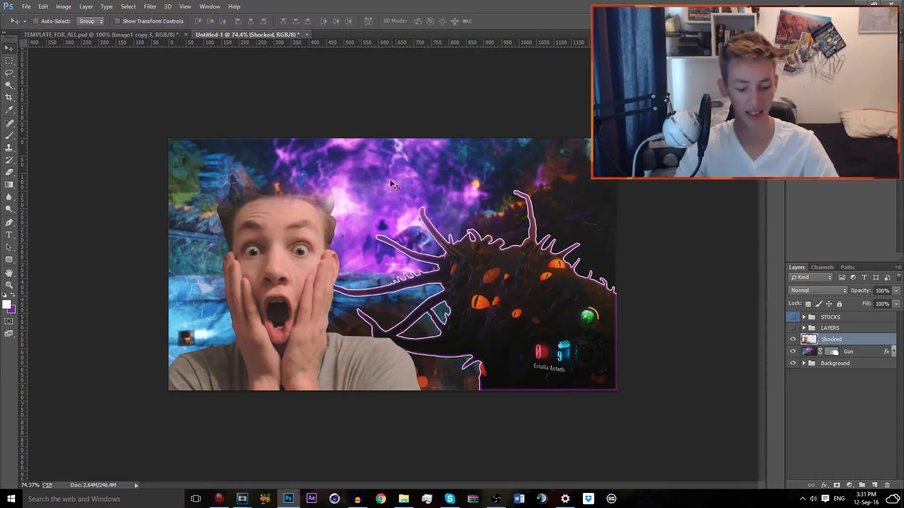
key(ctrl+t)
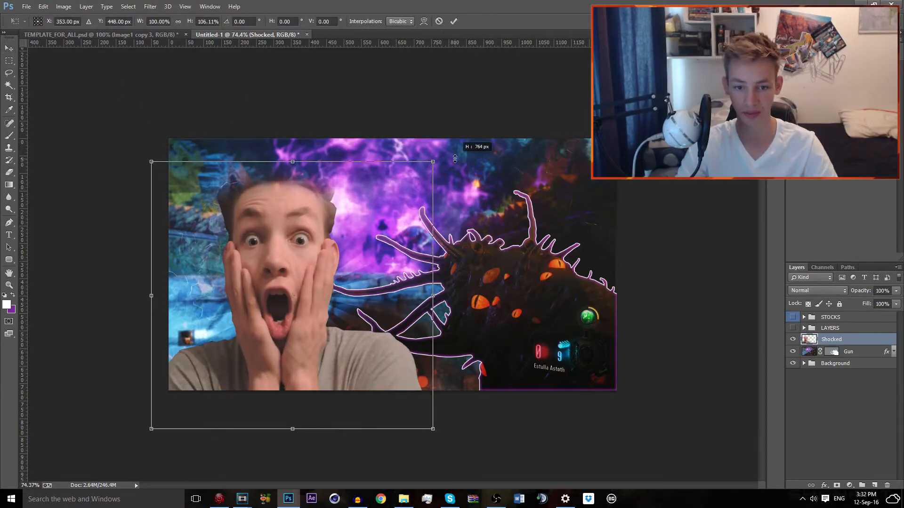
drag(434, 168, 560, 111)
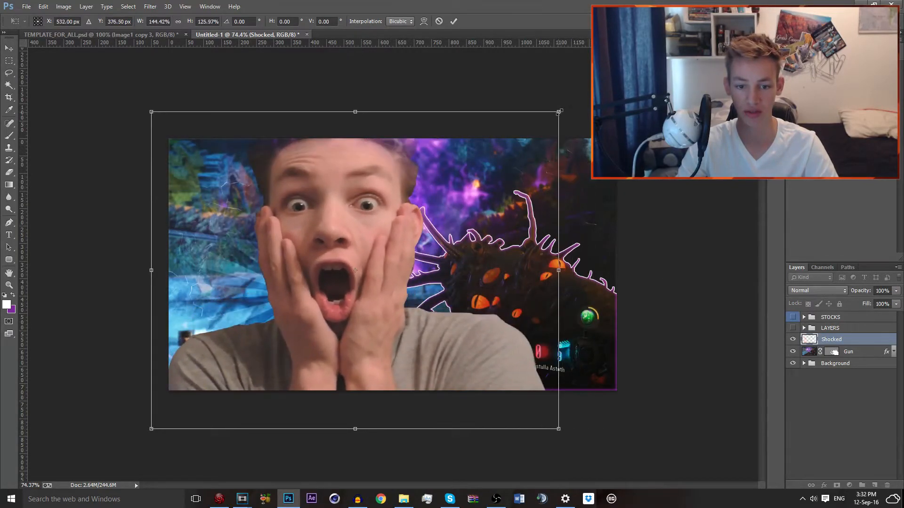
key(ctrl+z)
drag(434, 178, 398, 210)
drag(438, 234, 399, 253)
drag(287, 264, 250, 275)
drag(367, 232, 379, 217)
mouse_move(330, 258)
mouse_down()
mouse_move(309, 267)
mouse_move(324, 266)
mouse_up()
key(Return)
Step: Try the Gun layer's effects on the Shocked layer and remove them again
drag(887, 352, 886, 339)
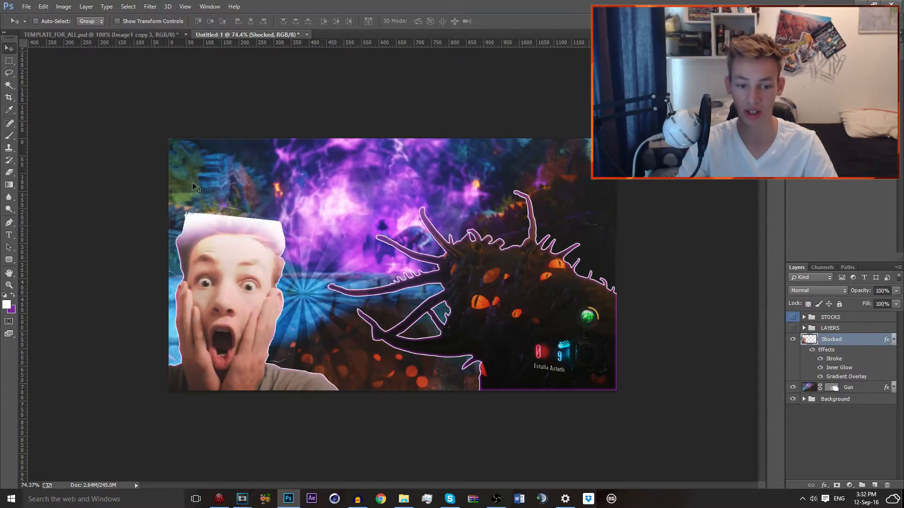
click(4, 171)
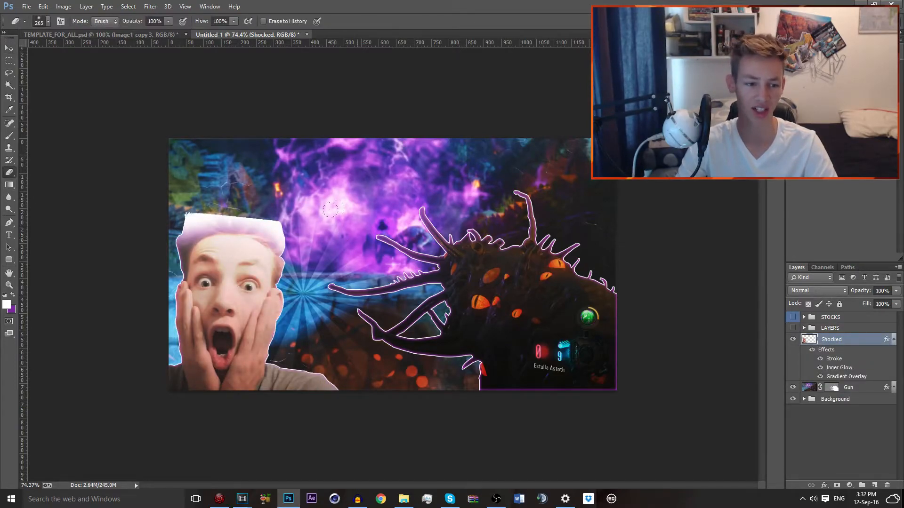
alt+right_click(335, 244)
mouse_move(340, 140)
mouse_down()
mouse_move(387, 117)
mouse_move(387, 94)
mouse_up()
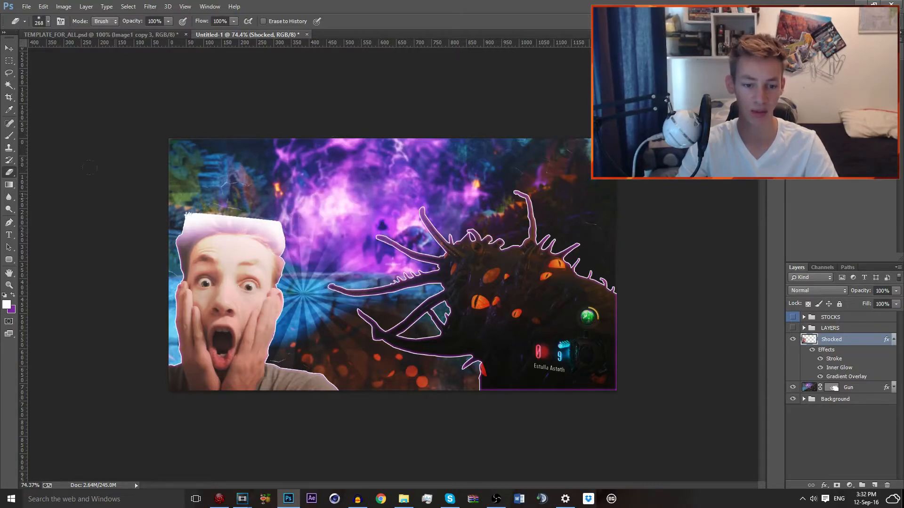
click(9, 49)
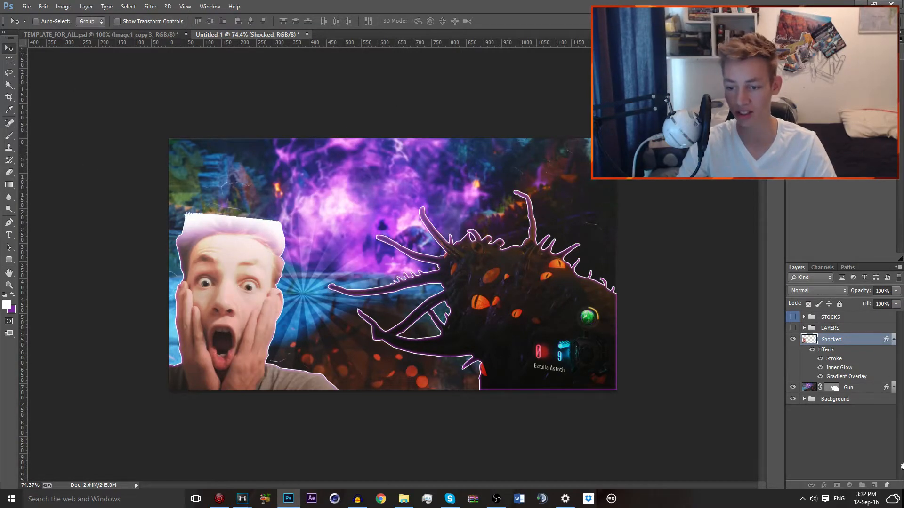
drag(879, 476, 887, 485)
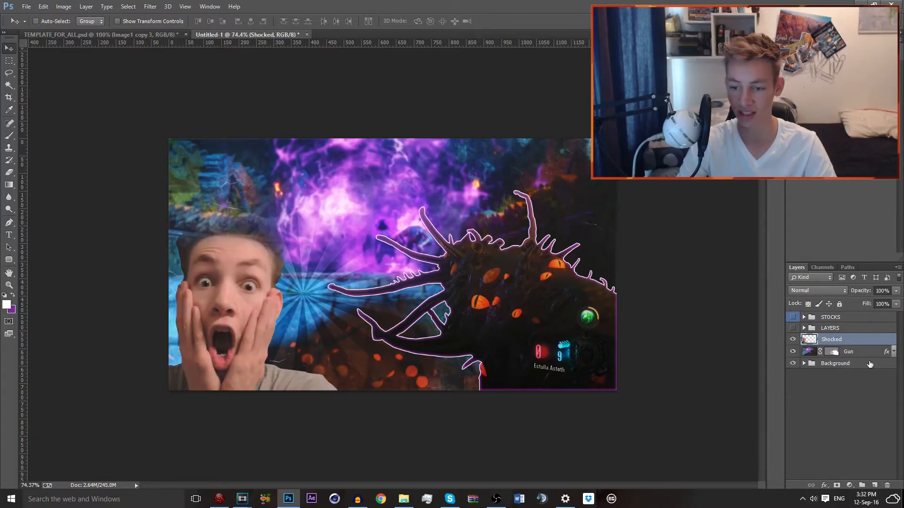
Step: Fine-tune the position and tilt of the Shocked face cut-out in the canvas's lower-left corner
drag(370, 282, 366, 283)
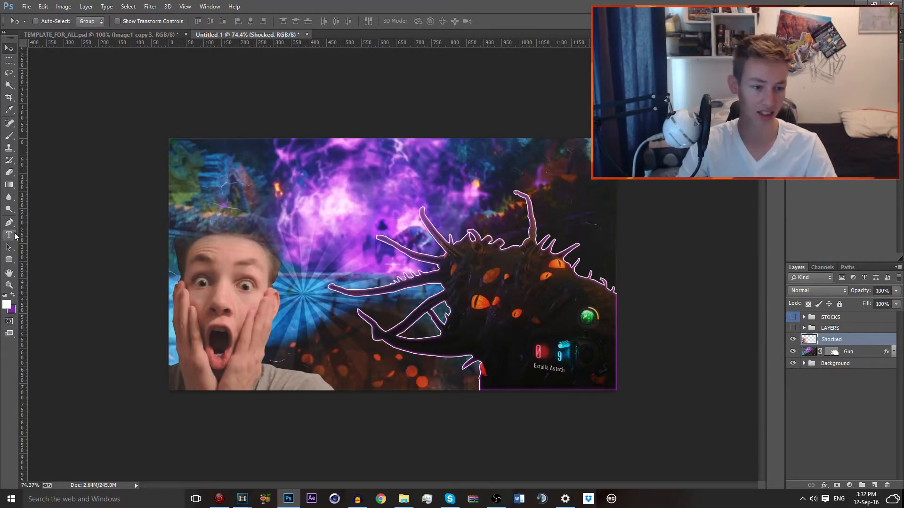
click(856, 351)
click(843, 363)
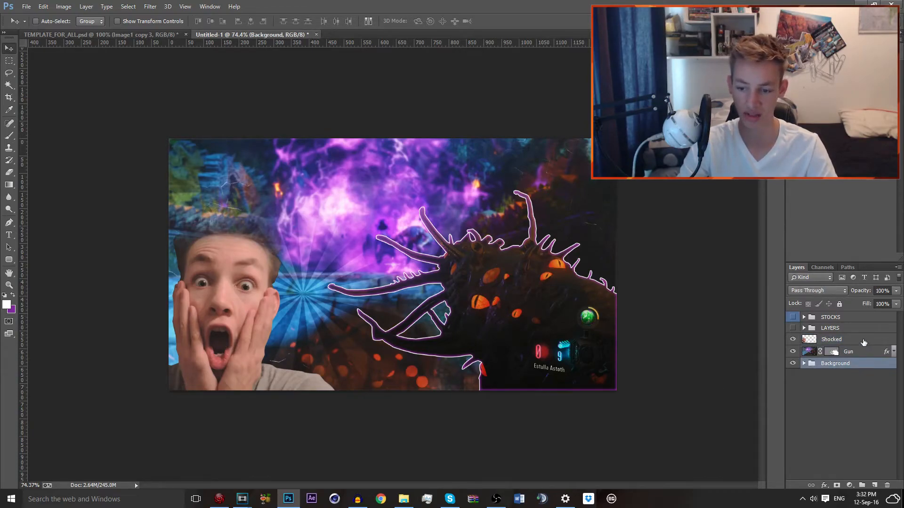
drag(391, 337, 392, 346)
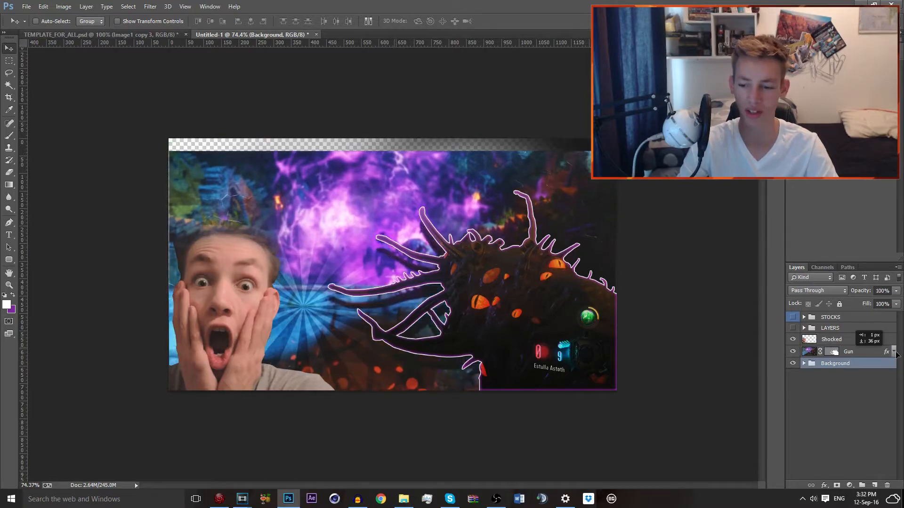
key(ctrl+z)
click(839, 340)
drag(474, 285, 465, 315)
key(ctrl+t)
double_click(276, 301)
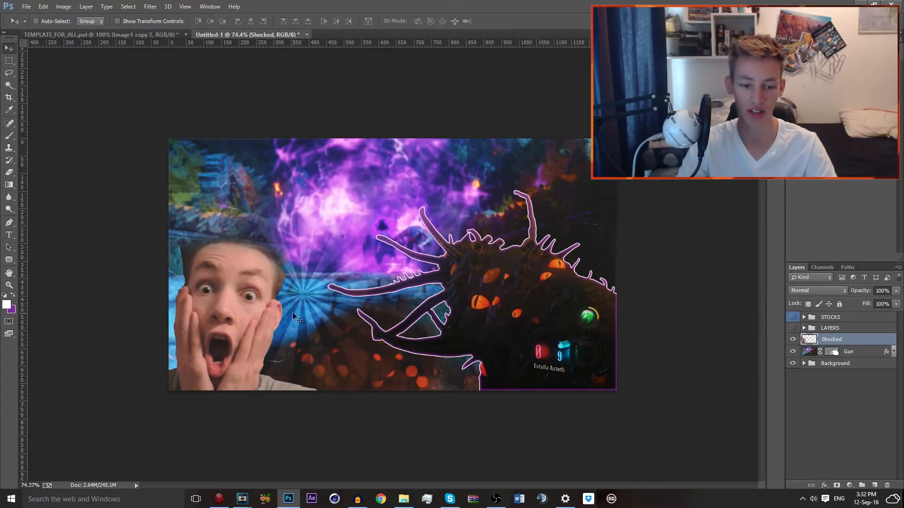
click(849, 352)
click(855, 339)
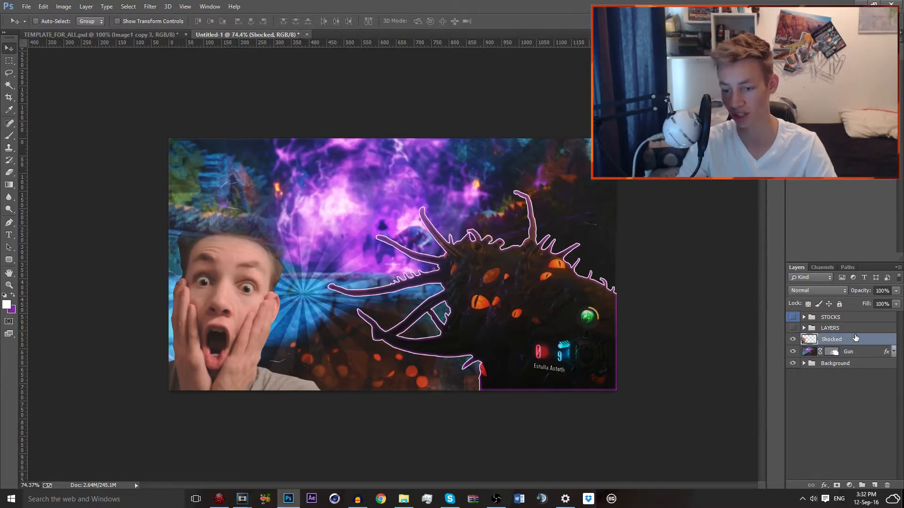
Step: Add the text "1 HOUR" in white Kenyan Coffee at 186.58 pt above the Background group and place it along the canvas's upper edge
click(853, 366)
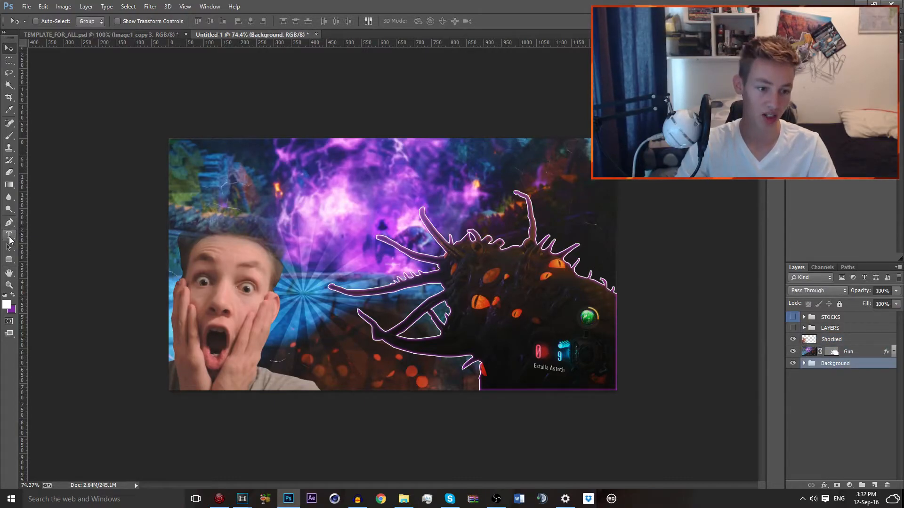
click(320, 186)
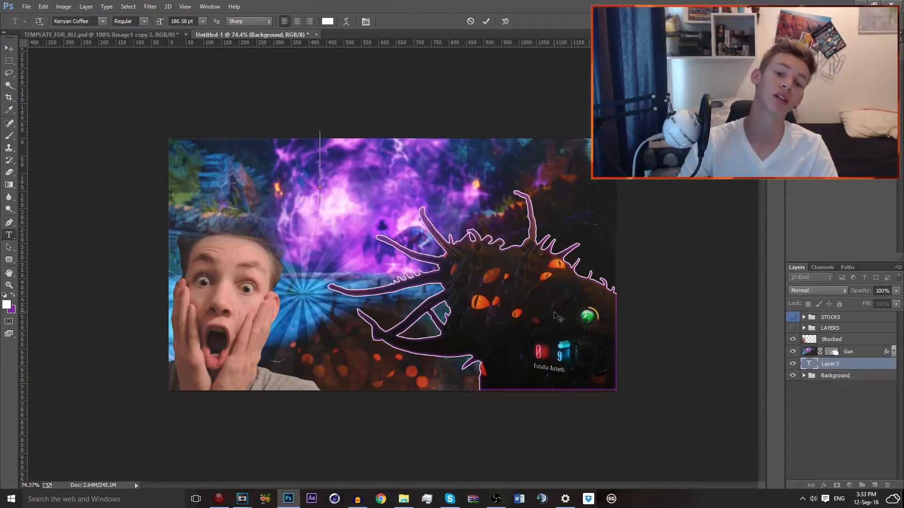
text(1HOUR)
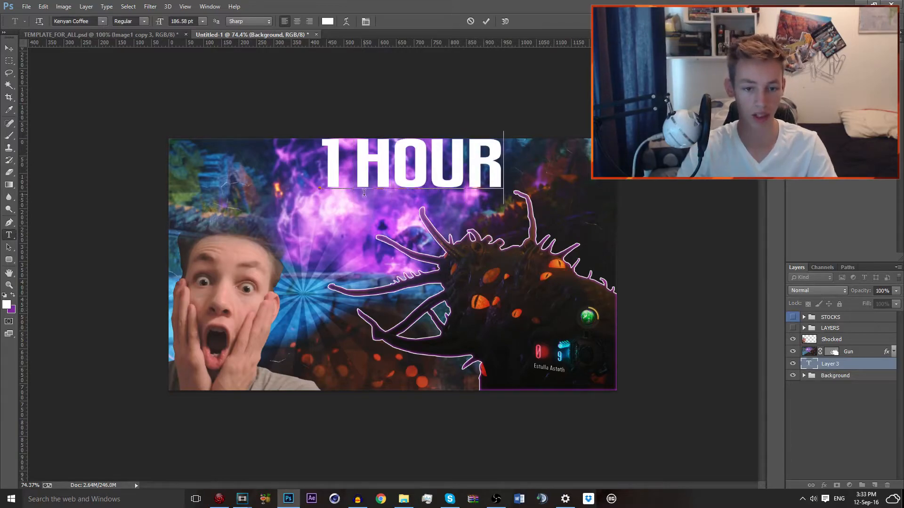
click(10, 224)
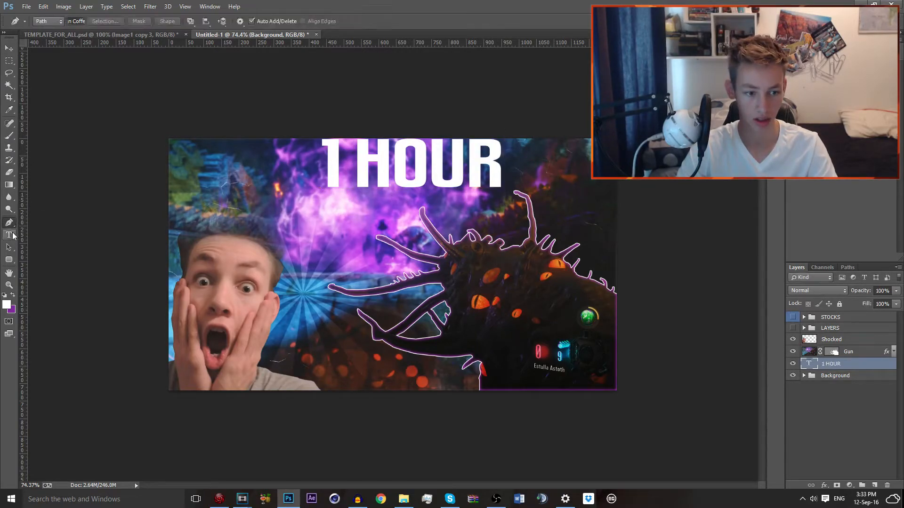
click(8, 49)
drag(250, 153, 196, 153)
Step: Add the text "SALVATION" as a separate layer and position it directly beneath the 1 HOUR text
click(8, 235)
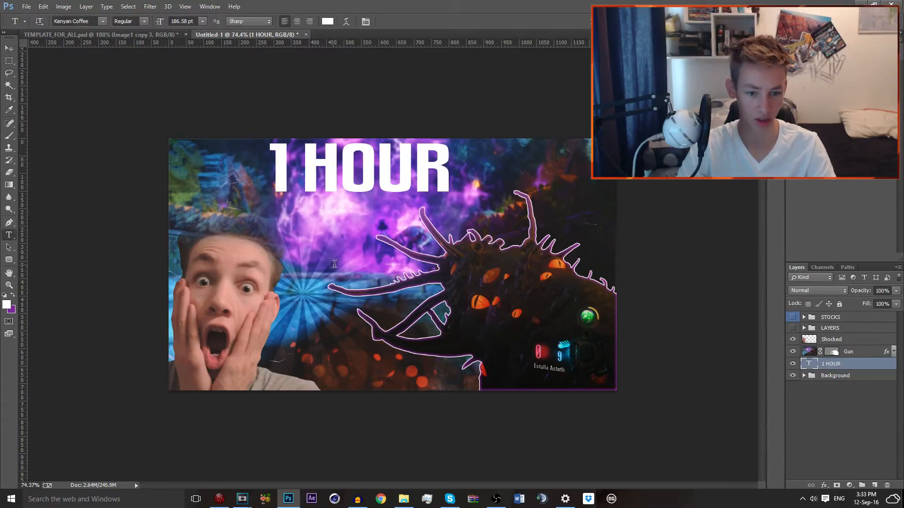
click(315, 256)
text(SALVOTION)
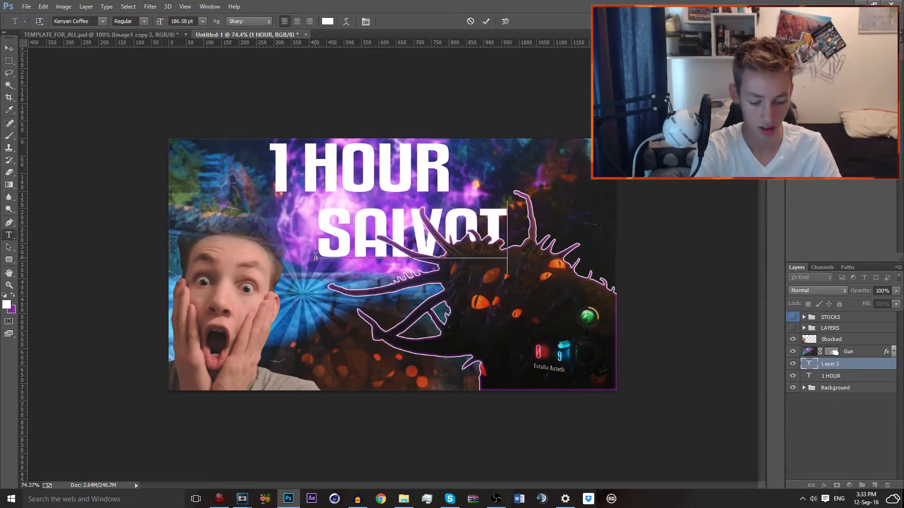
click(9, 48)
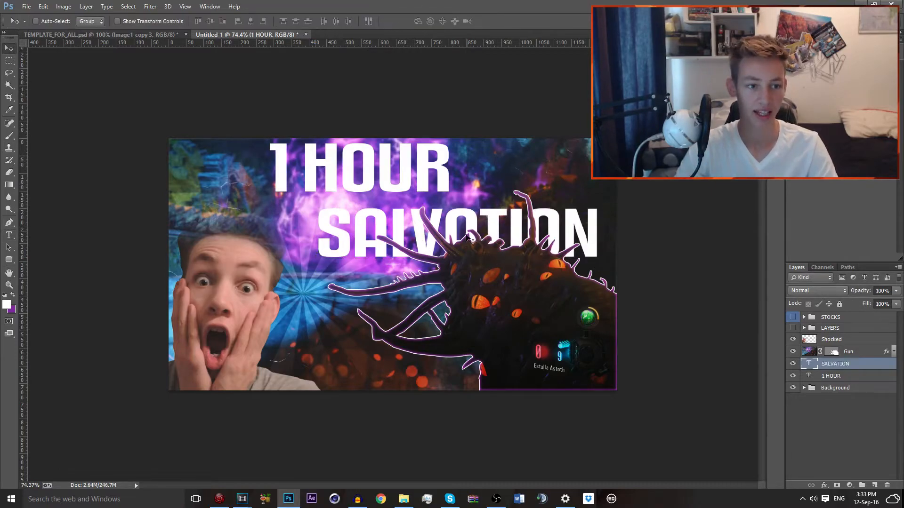
drag(367, 228, 292, 217)
Step: Look through the font list to check the typeface used for the SALVATION text
click(9, 235)
click(103, 22)
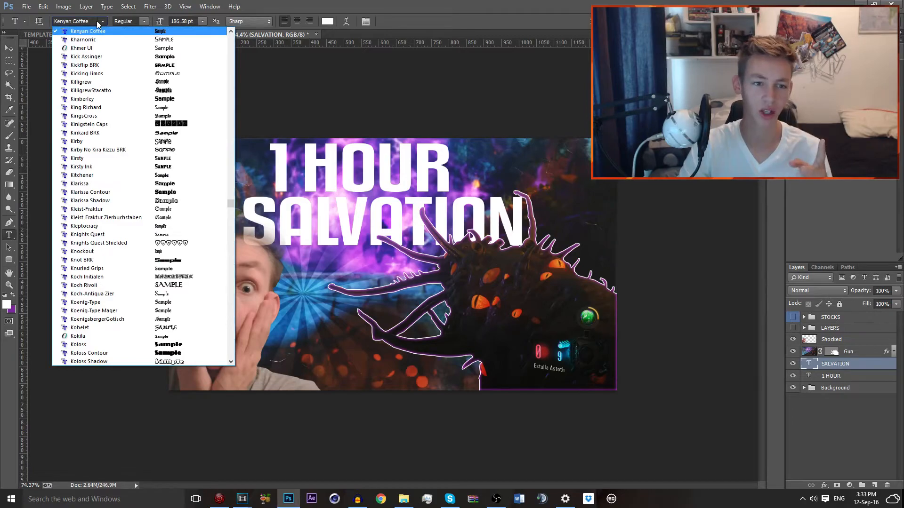
click(97, 21)
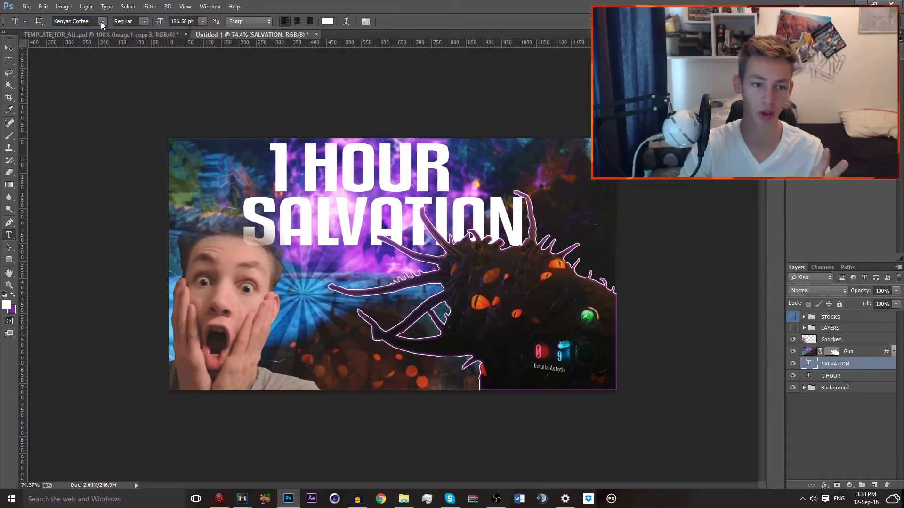
click(94, 22)
key(Return)
click(87, 22)
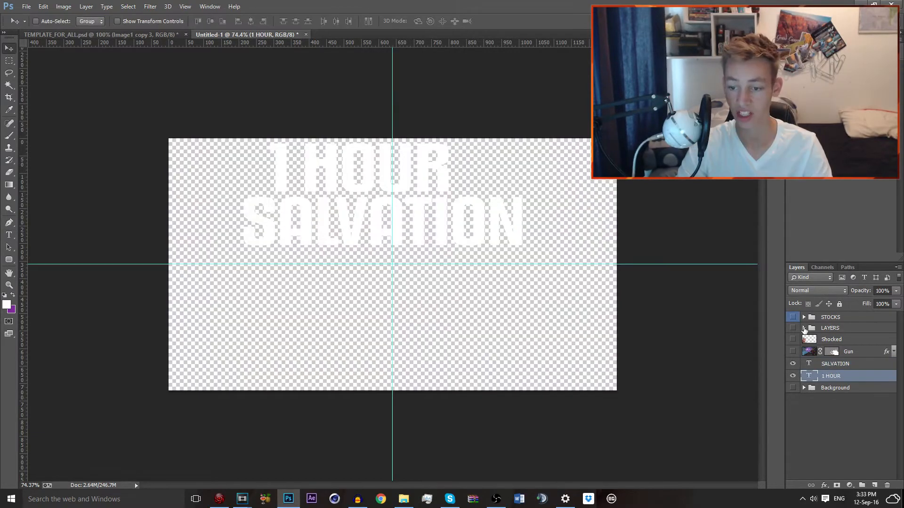
Step: Copy a layer style from the Clean Styles group to the 1 HOUR text and collapse its effects list
click(803, 328)
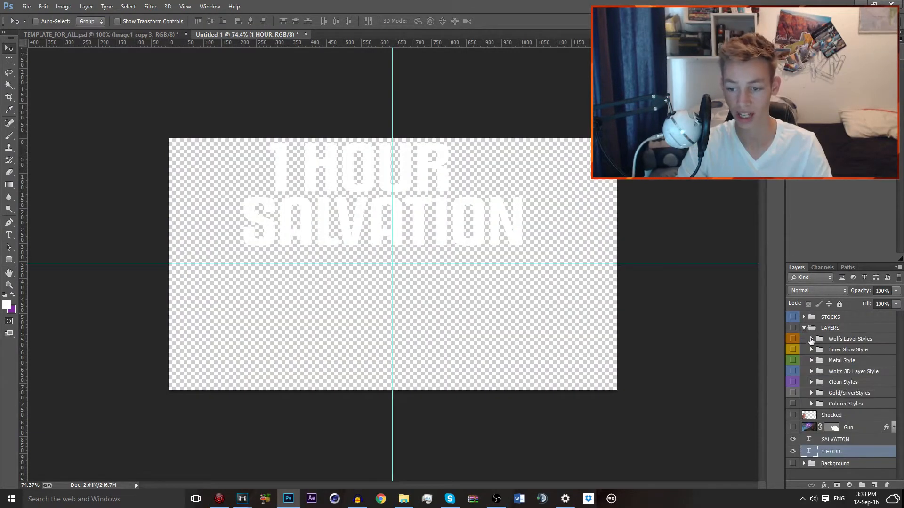
click(811, 382)
scroll(847, 367, down, 3)
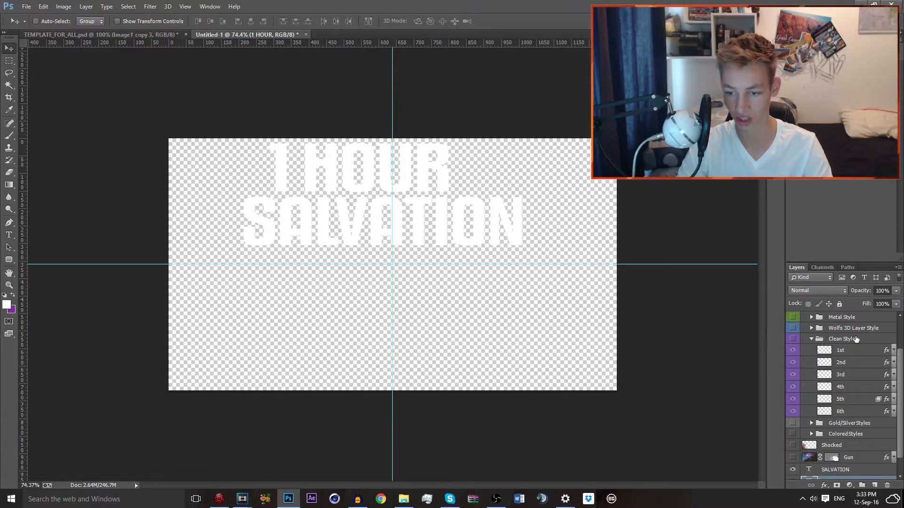
drag(888, 335, 881, 461)
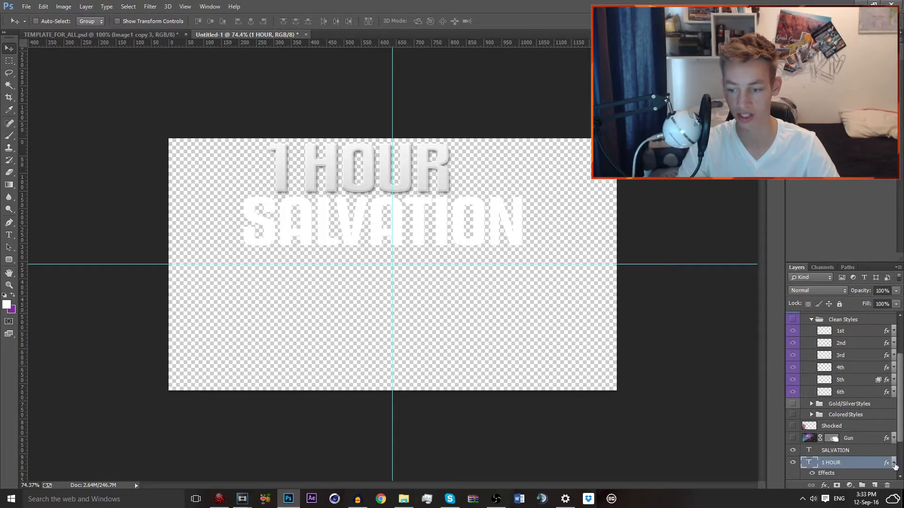
click(891, 465)
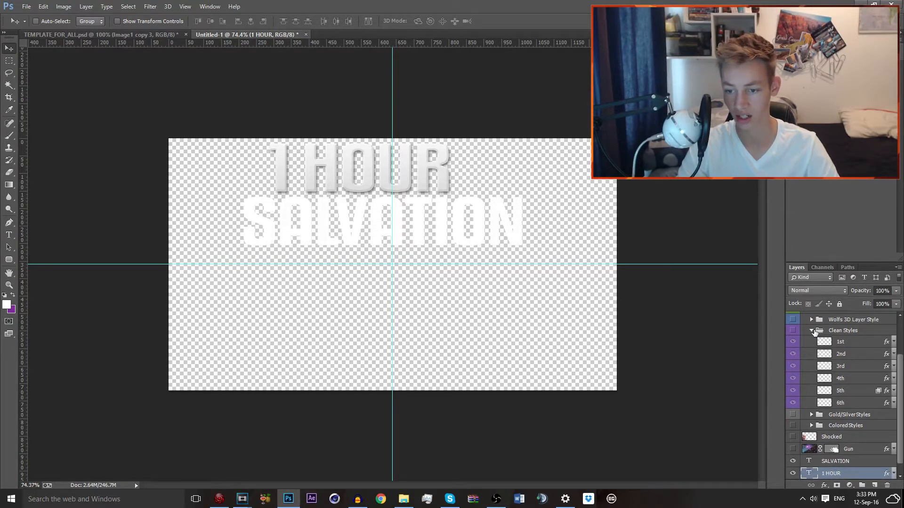
Step: Copy the Purple/Blue style from the Wolfs Layer Styles group to the SALVATION text and collapse the style group
click(812, 331)
click(811, 339)
scroll(872, 388, down, 3)
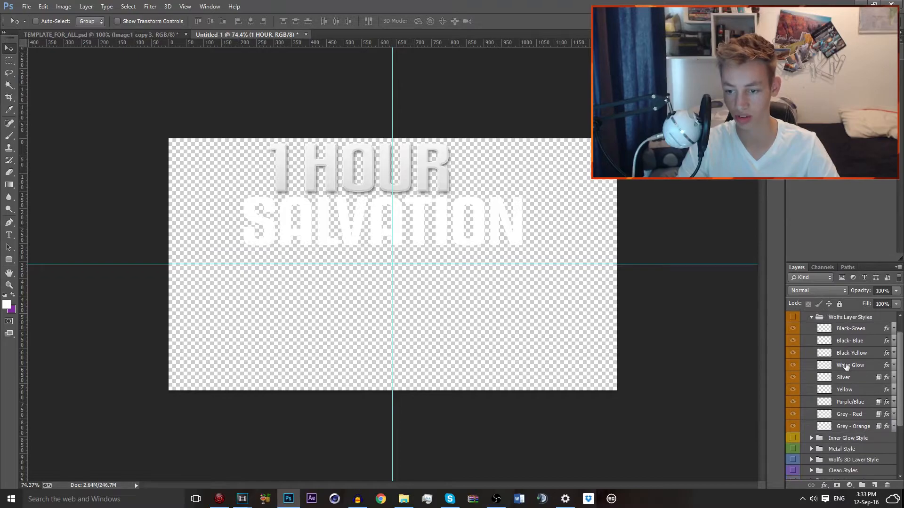
scroll(887, 387, down, 4)
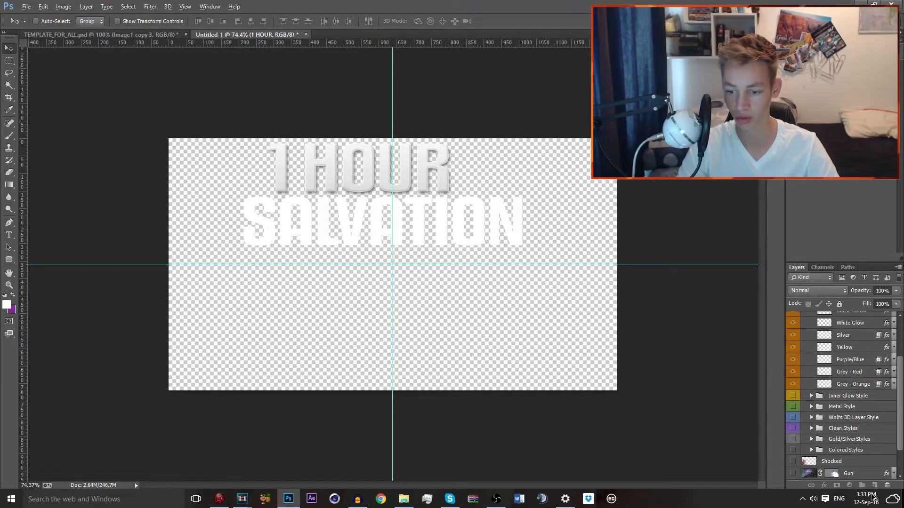
drag(873, 456, 873, 452)
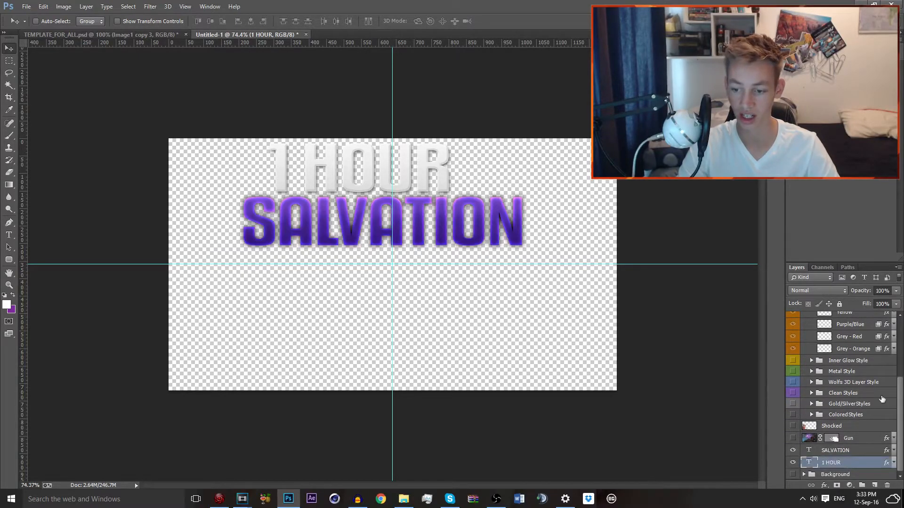
scroll(858, 372, up, 5)
click(811, 339)
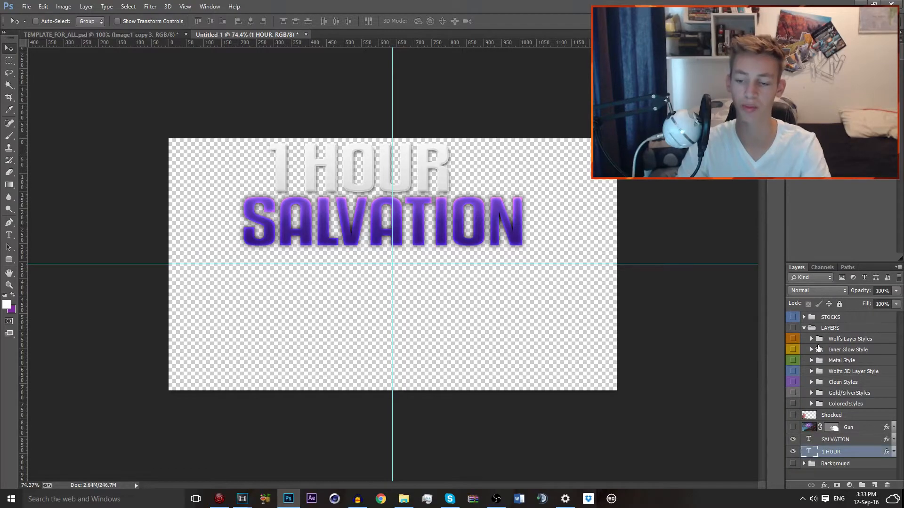
Step: Stack the 1 HOUR layer above SALVATION and shift both titles left so that 1 HOUR slightly overlaps SALVATION
drag(451, 230, 474, 233)
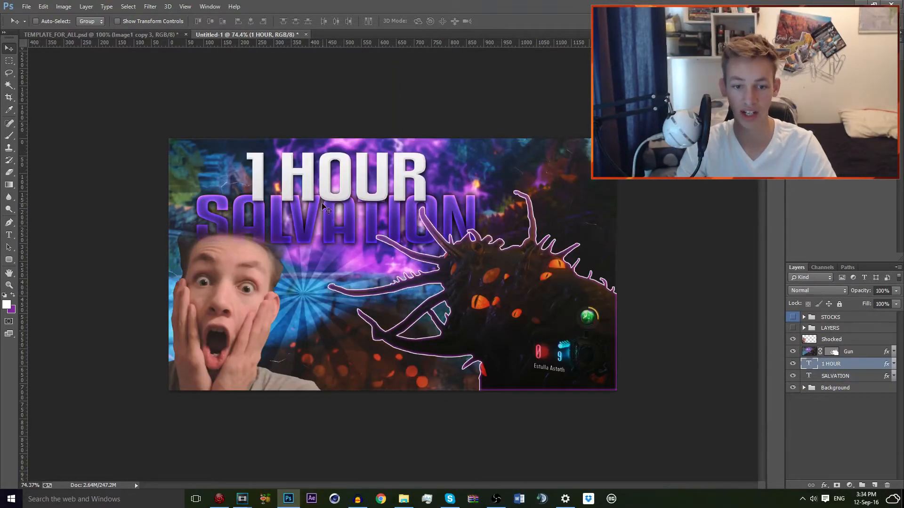
mouse_move(838, 364)
mouse_down()
mouse_move(843, 382)
mouse_move(837, 362)
mouse_up()
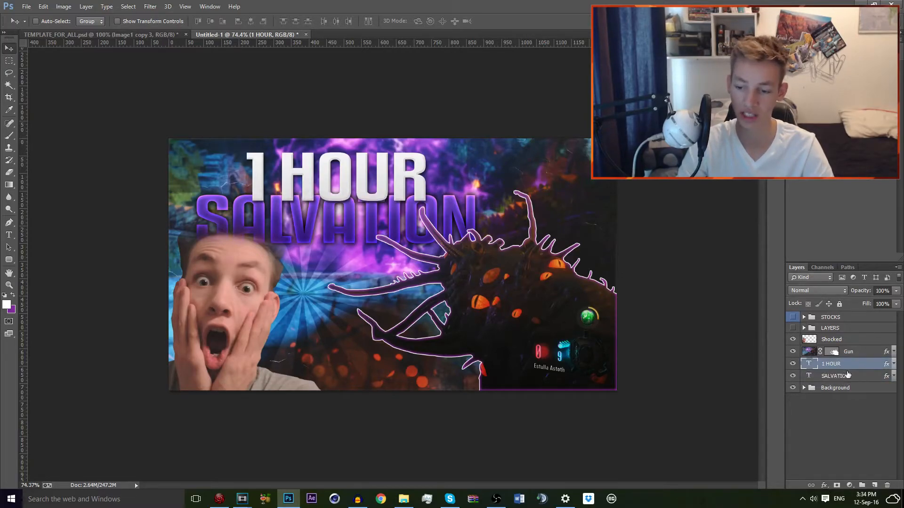
Step: Enlarge the SALVATION text and tilt it clockwise so it spans from above the face to behind the gun
click(846, 375)
key(ctrl+t)
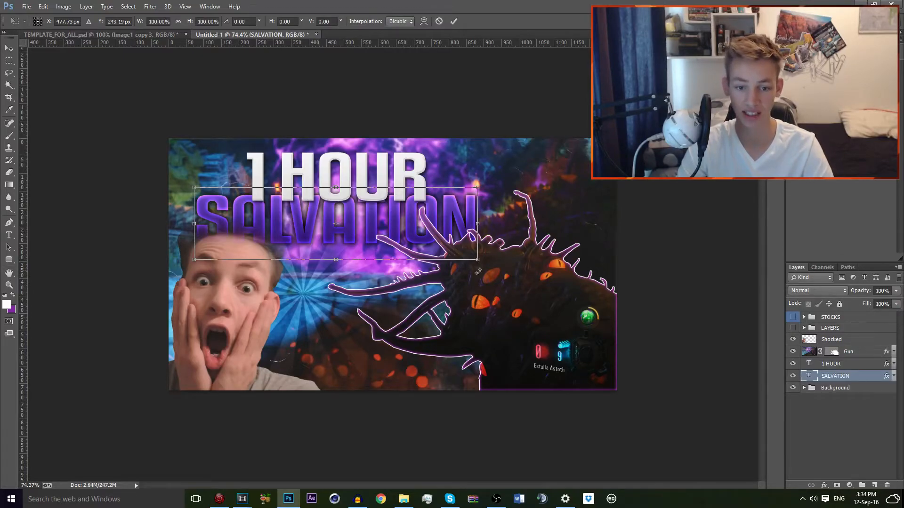
drag(477, 259, 617, 318)
key(Return)
click(831, 364)
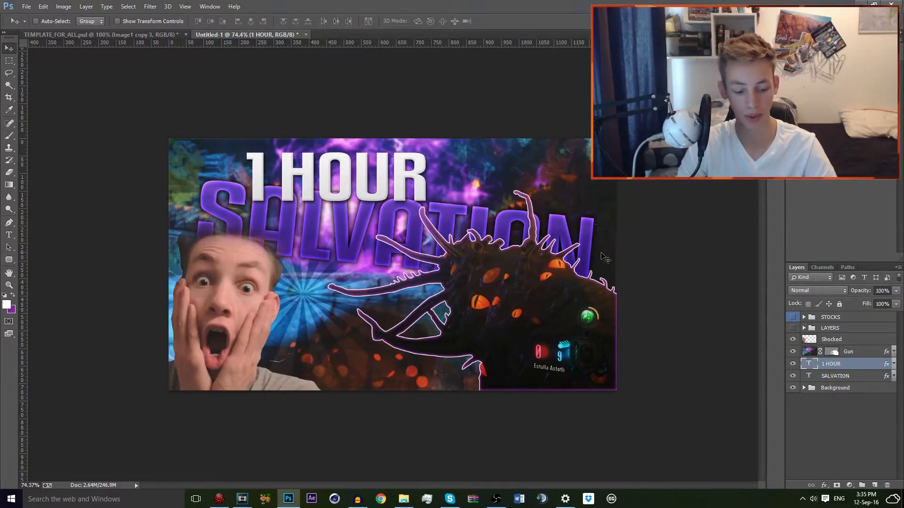
Step: Shrink the 1 HOUR text, tilt it slightly counter-clockwise and lower it onto the middle of SALVATION
key(ctrl+t)
drag(428, 145, 411, 200)
key(Return)
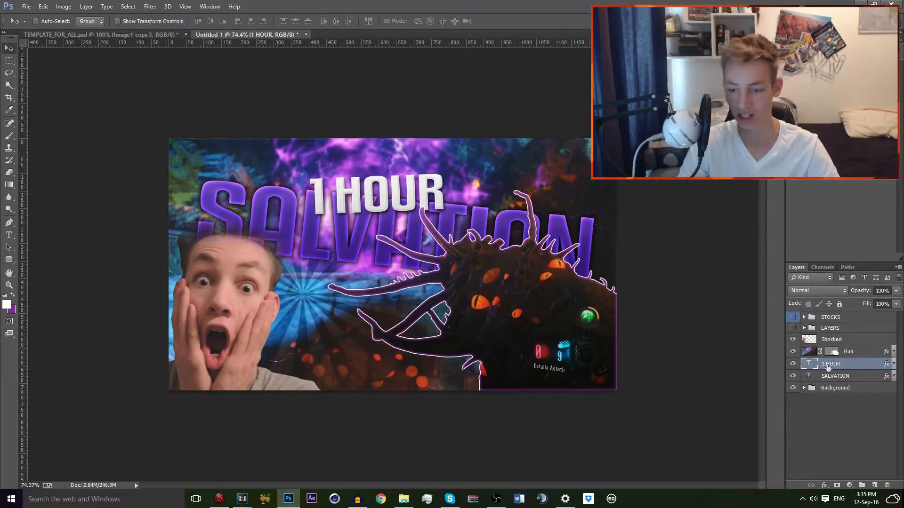
Step: Move 1 HOUR and SALVATION up together and merge them into one layer near the canvas's upper edge
shift+click(844, 376)
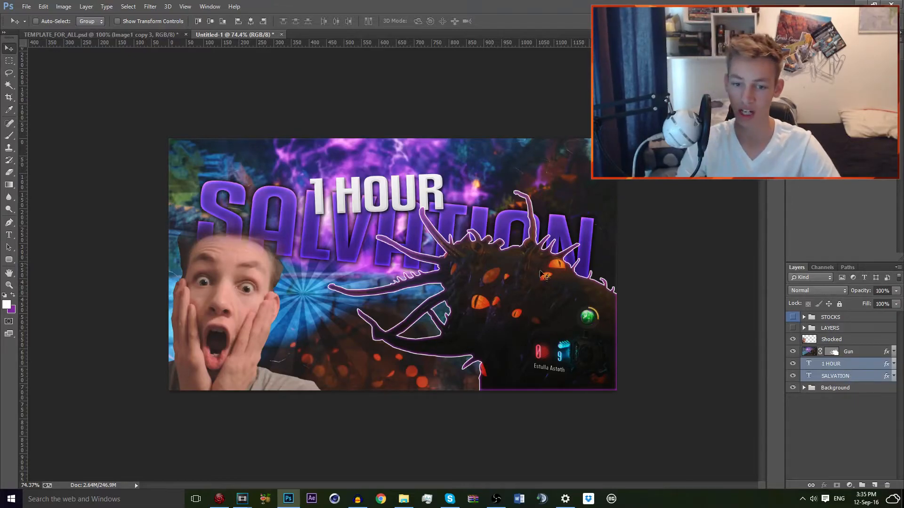
drag(626, 360, 610, 326)
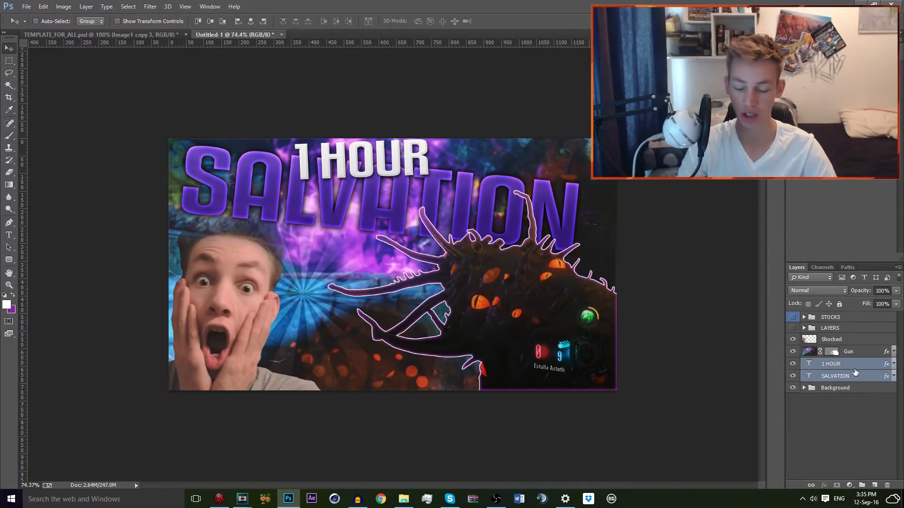
key(ctrl+e)
drag(488, 268, 510, 281)
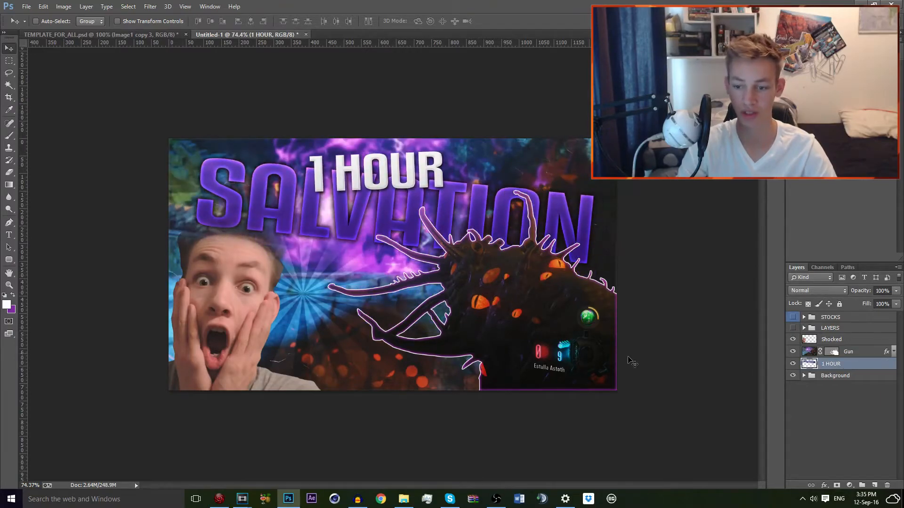
drag(631, 361, 612, 348)
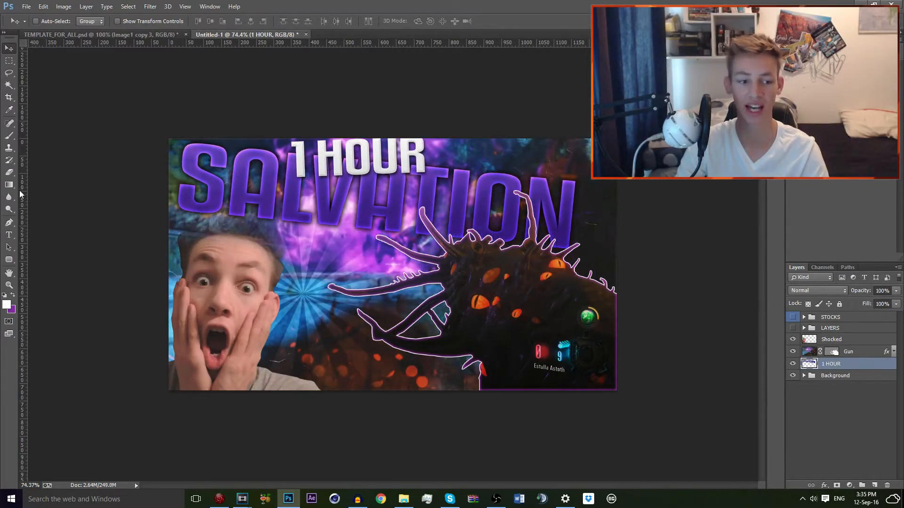
click(9, 172)
drag(400, 188, 313, 123)
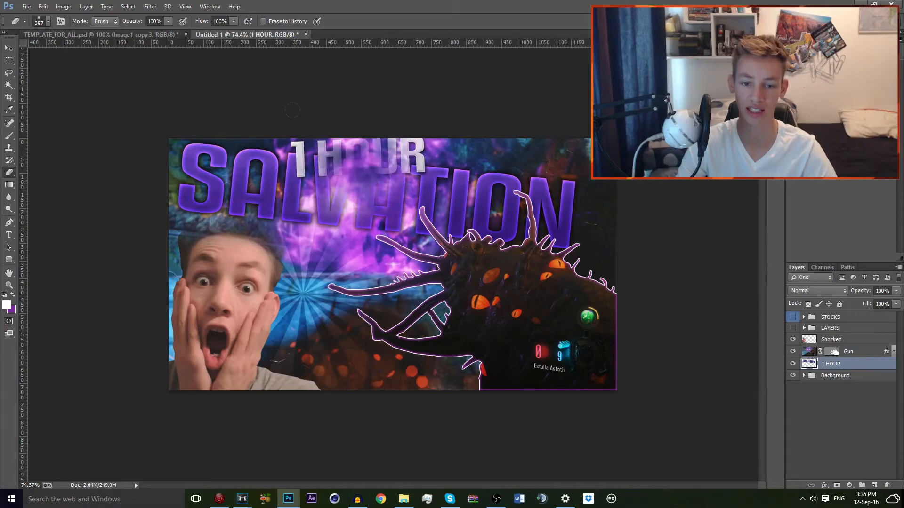
key(ctrl+z)
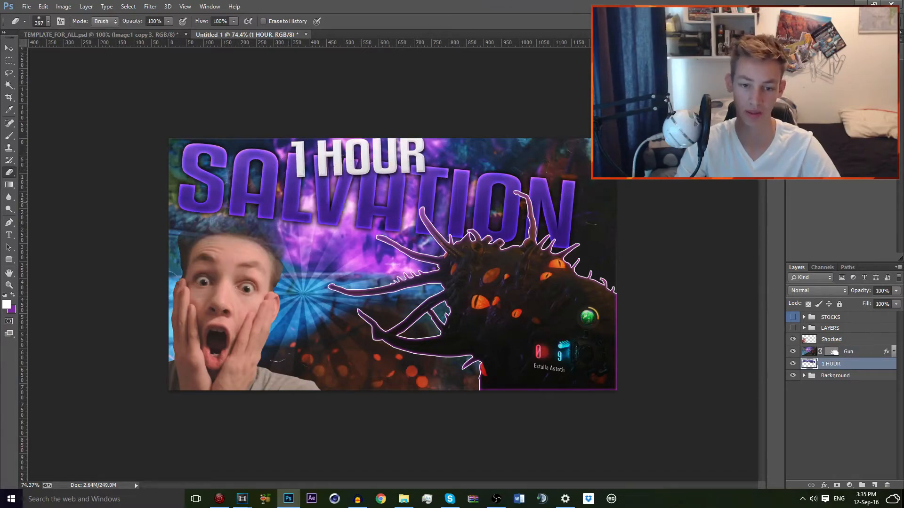
click(10, 49)
Step: Rename the merged text layer as Title
double_click(831, 364)
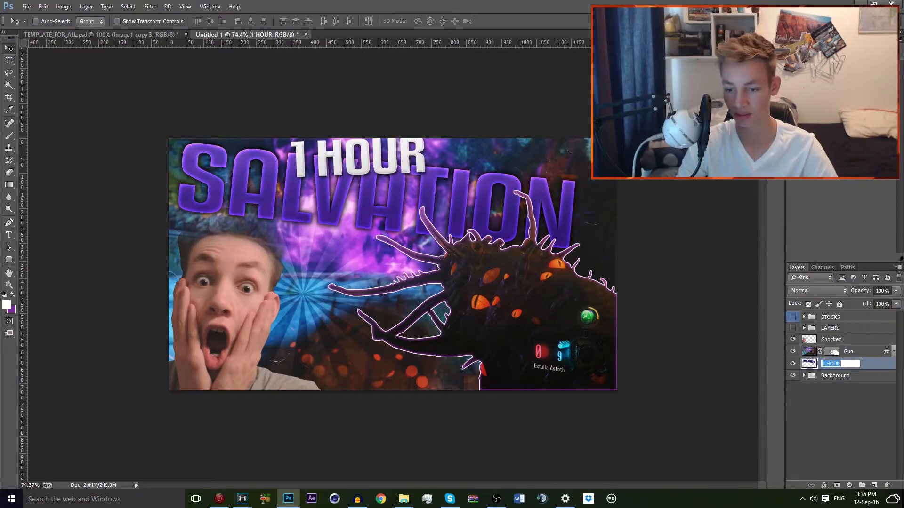
text(Title)
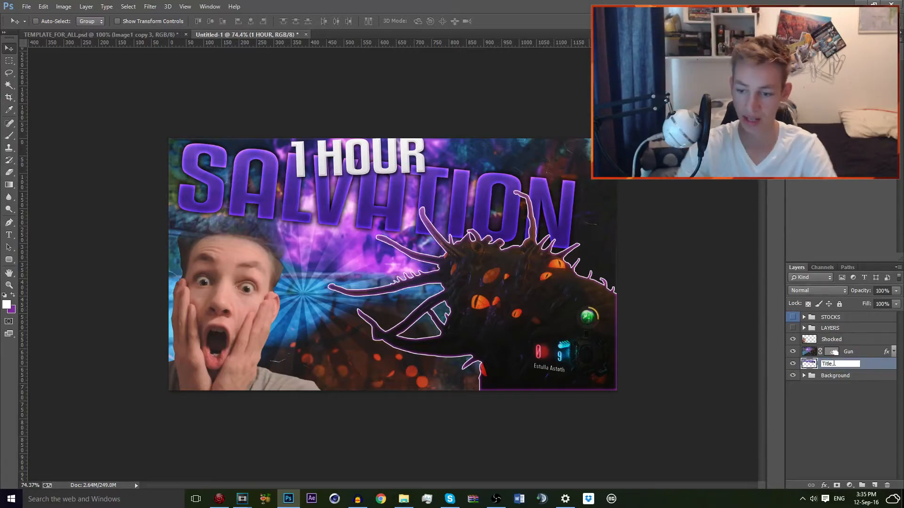
key(Return)
Step: Lower the title slightly and transform it in perspective so its lower edge becomes wider than its upper edge
drag(463, 192, 453, 215)
key(ctrl+t)
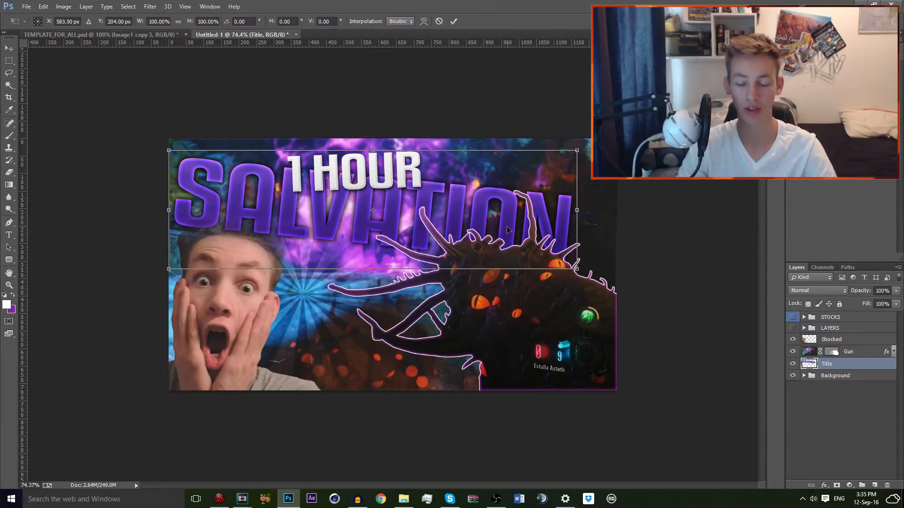
right_click(504, 223)
click(552, 284)
drag(576, 268, 614, 258)
right_click(582, 246)
click(605, 285)
key(Escape)
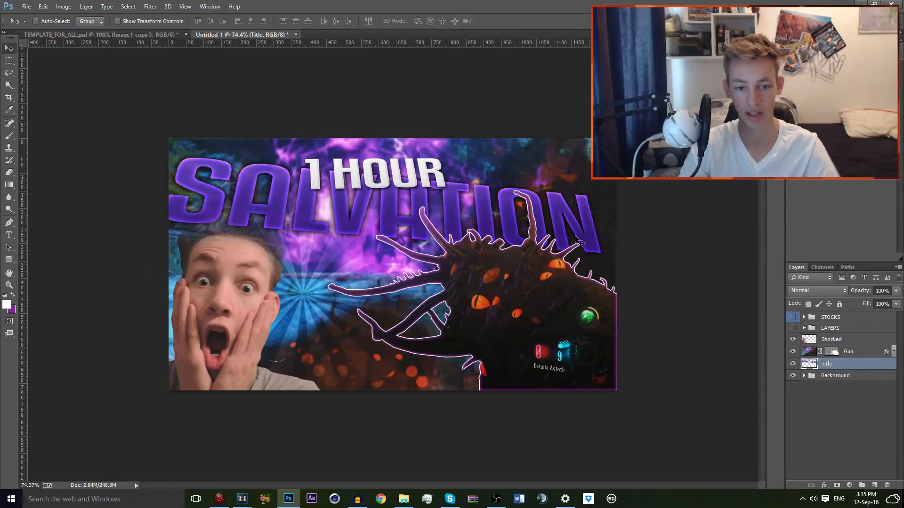
Step: Shift the title up and right so it fits inside the canvas, and stack the Title layer above Gun
key(ctrl+t)
drag(559, 226, 569, 220)
key(Return)
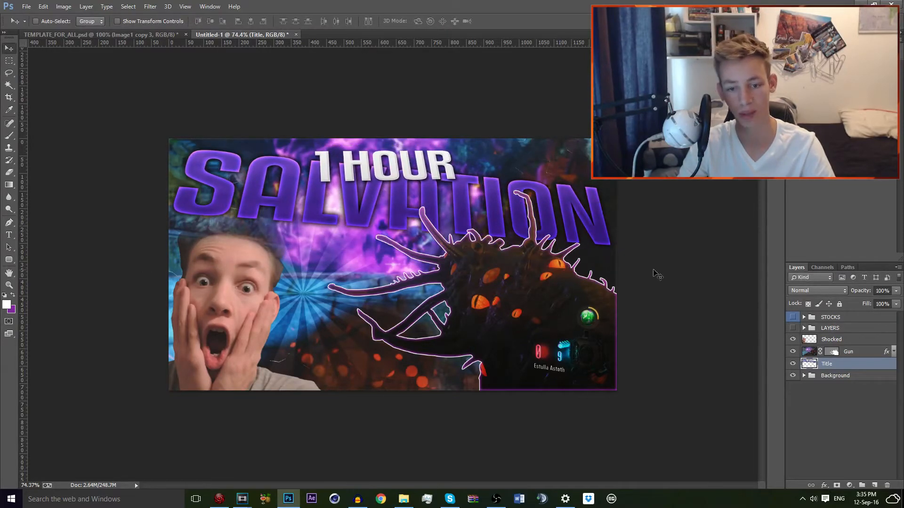
drag(849, 365, 853, 347)
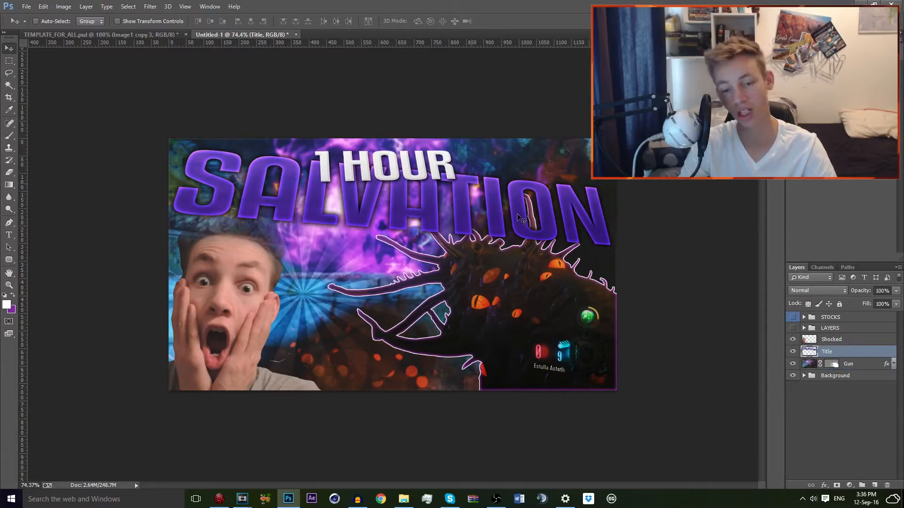
Step: Prepare an Eraser brush of size 26 on the Title layer for the gun's tentacle behind the O of SALVATION
scroll(530, 162, up, 7)
scroll(530, 163, down, 1)
scroll(496, 212, up, 5)
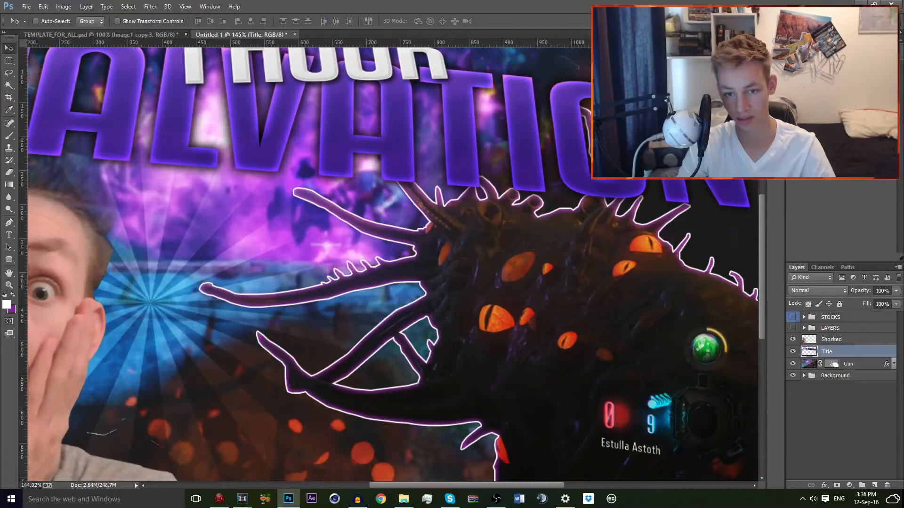
scroll(496, 212, up, 4)
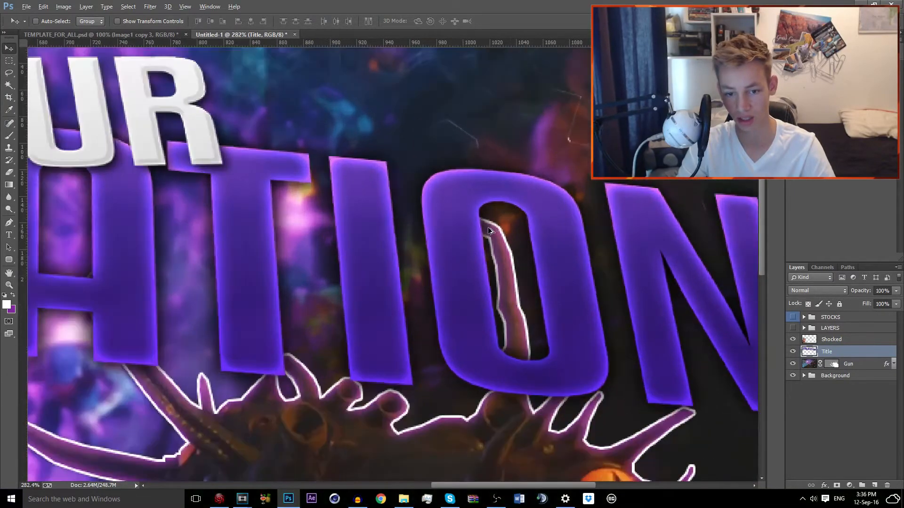
click(793, 351)
click(793, 351)
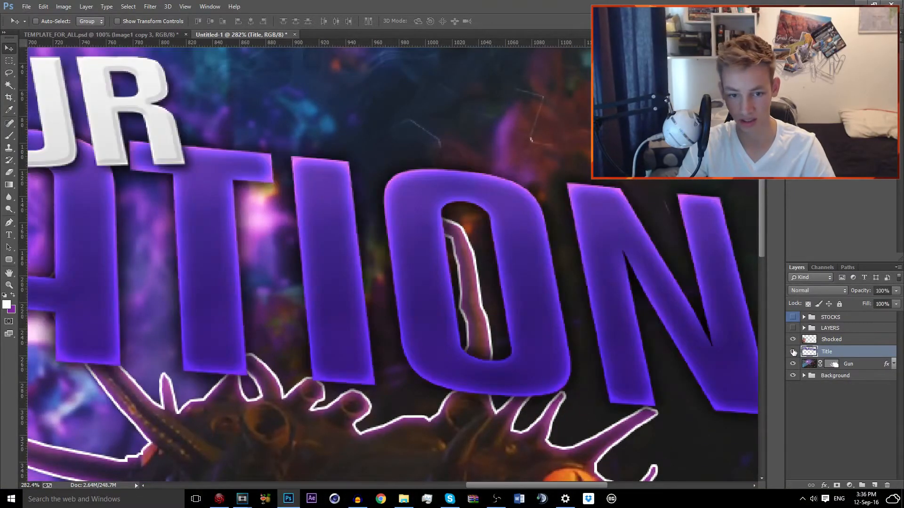
click(817, 360)
click(827, 352)
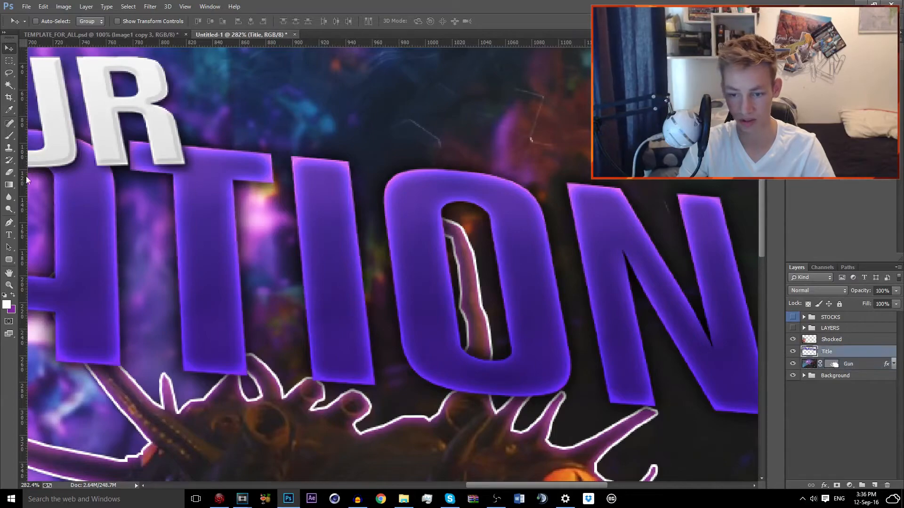
key(e)
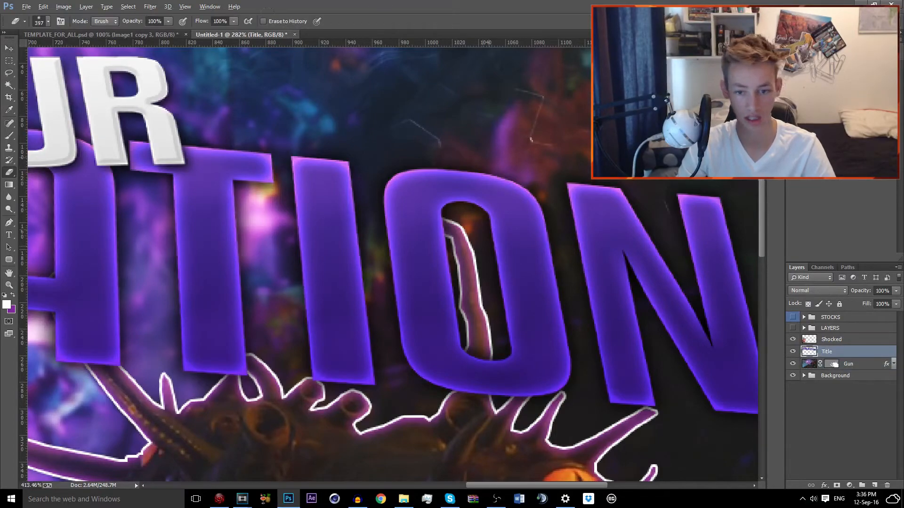
scroll(485, 226, up, 6)
drag(329, 226, 264, 227)
mouse_move(383, 225)
mouse_down()
mouse_move(289, 232)
mouse_move(269, 212)
mouse_up()
drag(274, 448, 305, 450)
Step: Lower the Title layer's opacity to 44% and erase the O over the tentacle's upper end with a size 13 brush
click(794, 364)
click(793, 364)
click(896, 305)
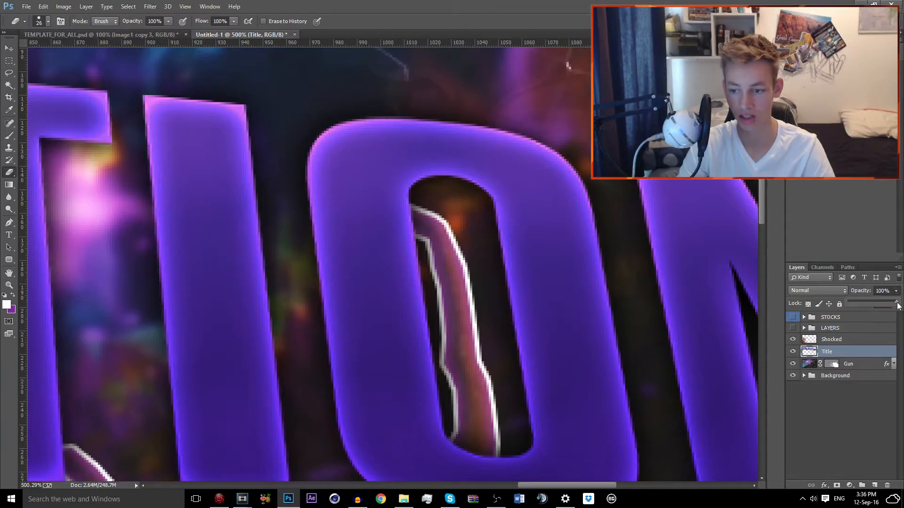
drag(874, 307, 868, 306)
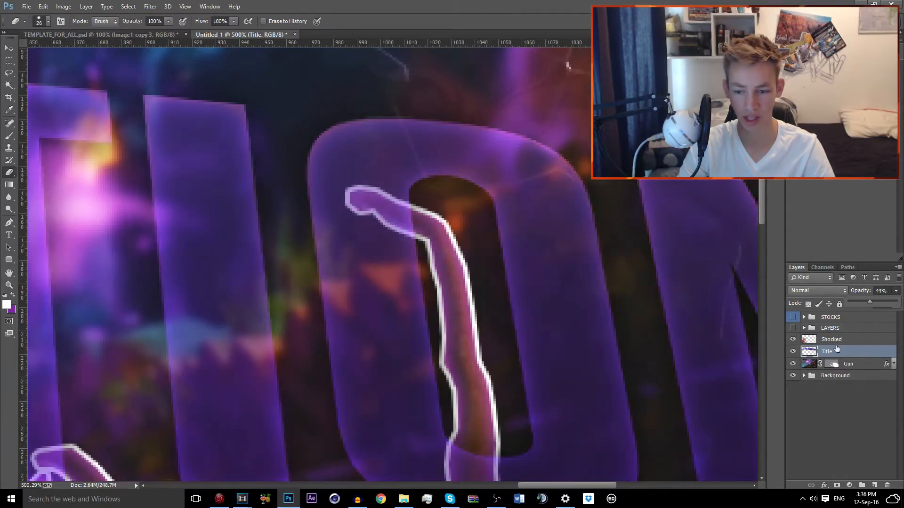
mouse_move(395, 216)
mouse_down()
mouse_move(380, 216)
mouse_move(374, 200)
mouse_move(416, 214)
mouse_up()
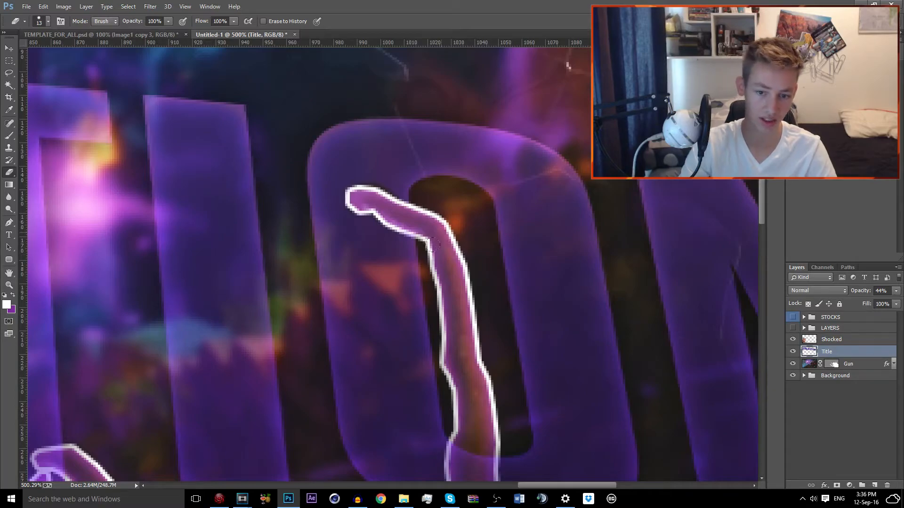
drag(441, 259, 449, 324)
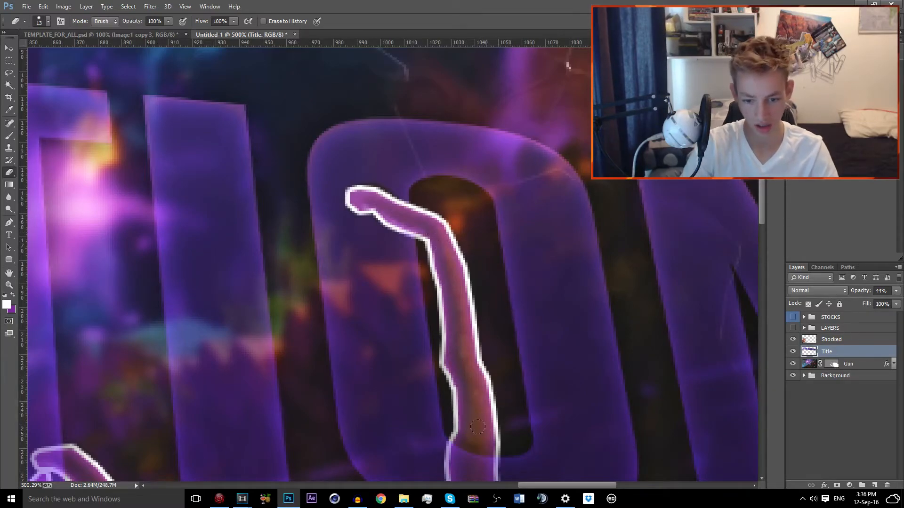
drag(464, 429, 476, 431)
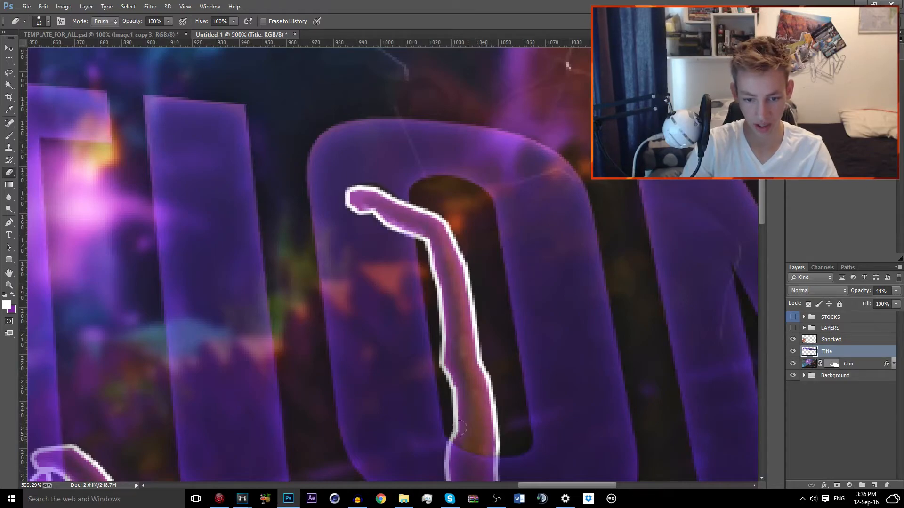
Step: Restore the Title layer's opacity to 100%
click(895, 291)
click(898, 302)
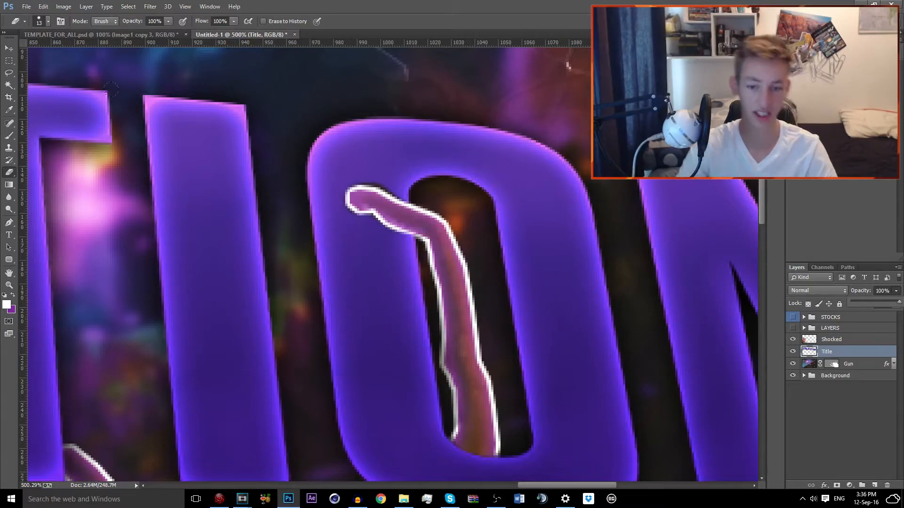
click(9, 48)
key(ctrl+0)
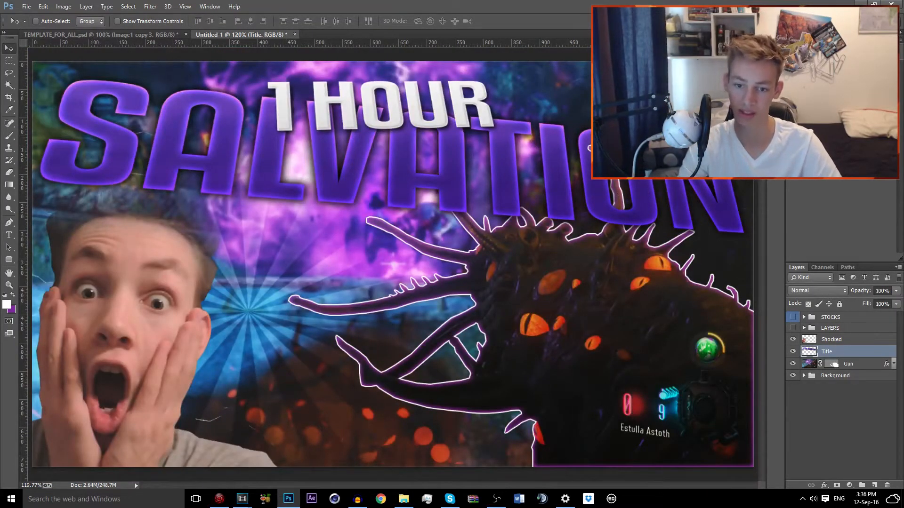
Step: Nudge the shocked face cut-out slightly to the right
key(alt)
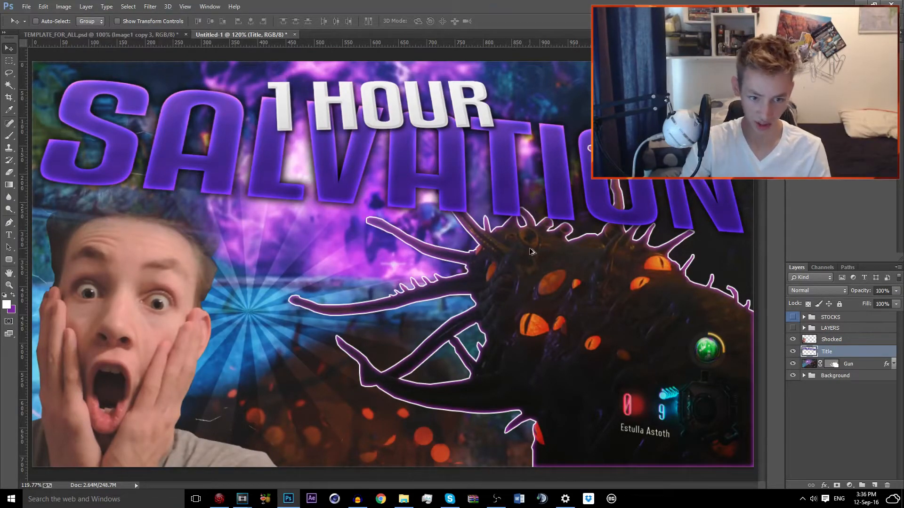
scroll(531, 252, down, 1)
click(845, 339)
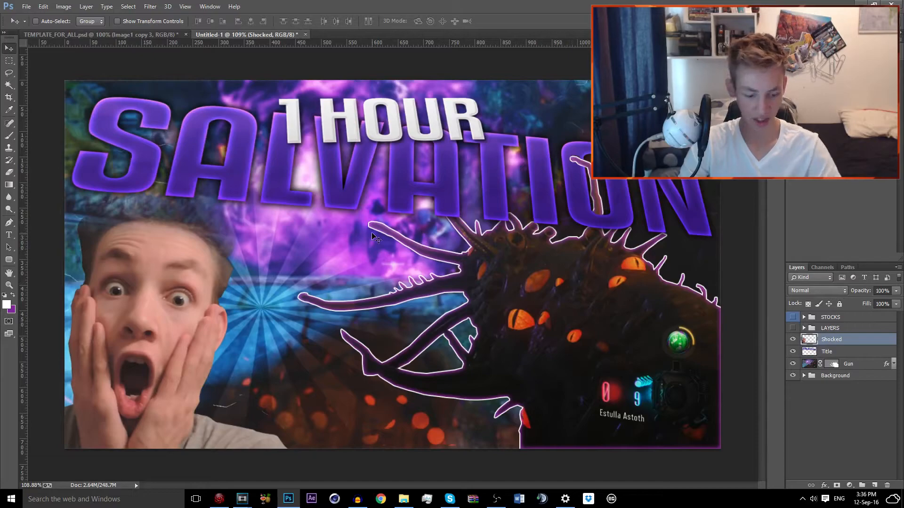
drag(386, 258, 392, 259)
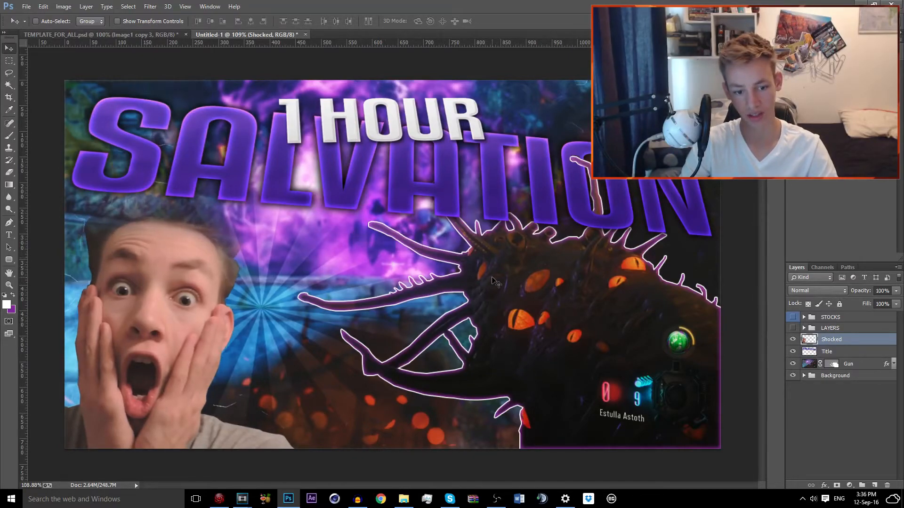
Step: Add a new empty layer directly above the Shocked layer
click(845, 353)
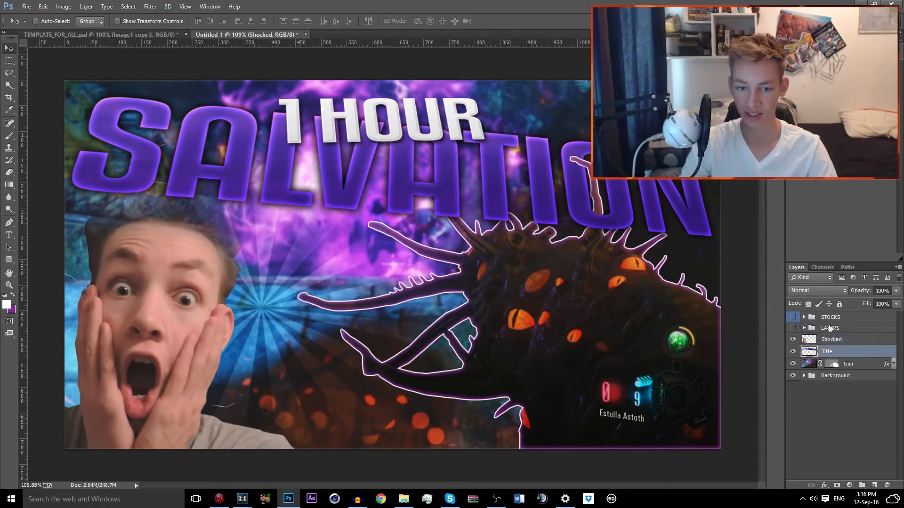
click(858, 340)
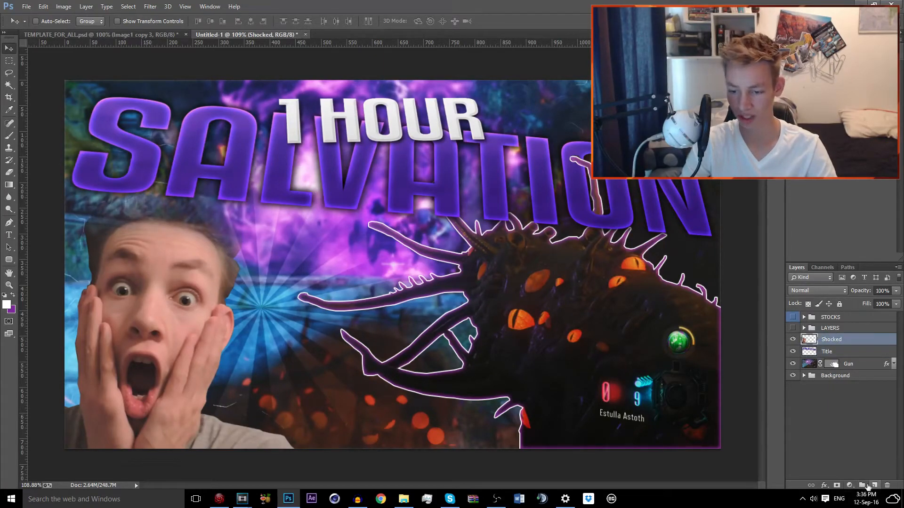
scroll(477, 288, down, 2)
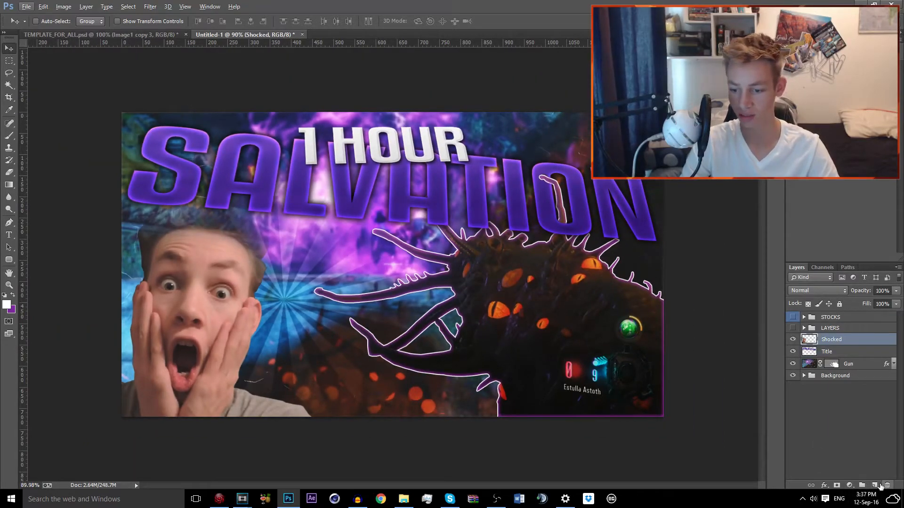
click(877, 486)
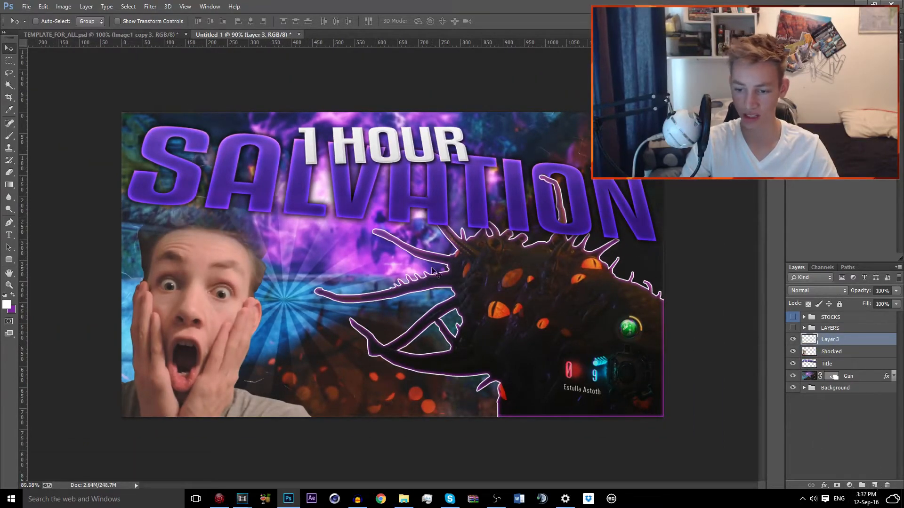
Step: Brush deep purple #72019c along the canvas's outer edges on Layer 3 with a size 628 brush at 97% opacity
click(13, 135)
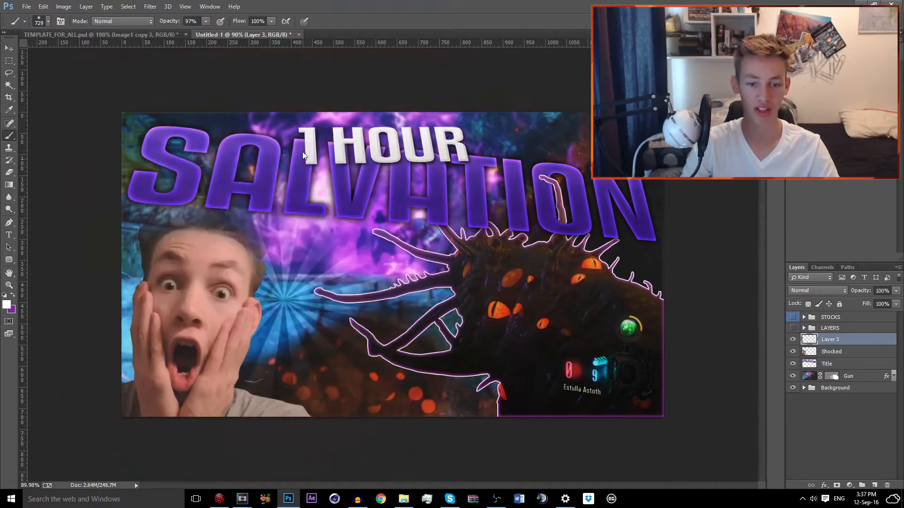
scroll(302, 152, down, 4)
drag(330, 246, 323, 247)
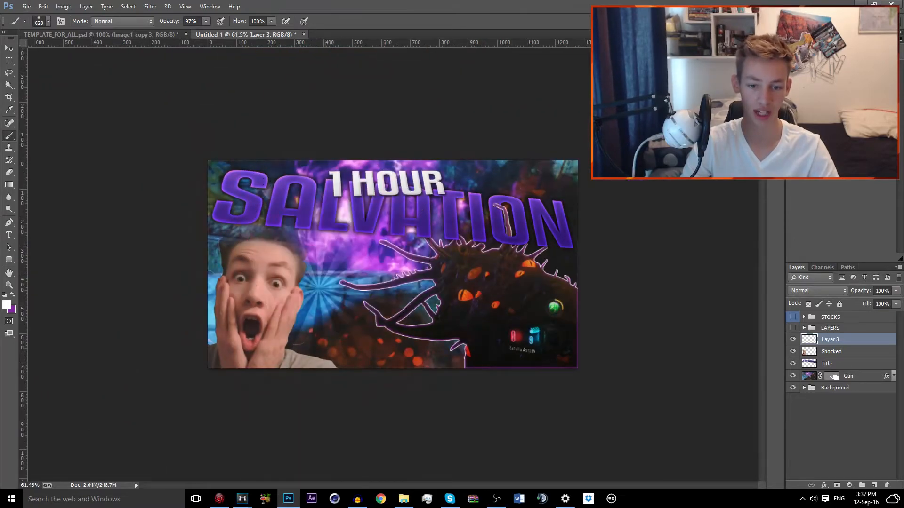
click(7, 305)
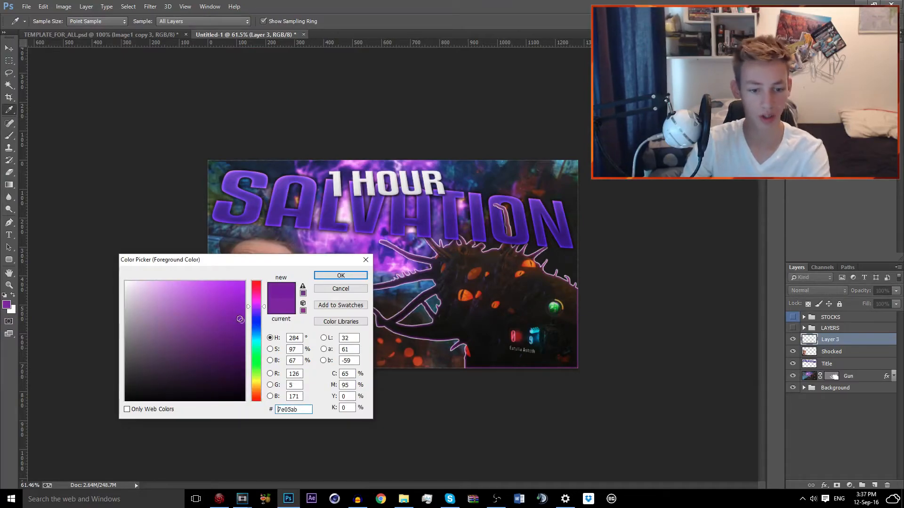
drag(240, 320, 243, 327)
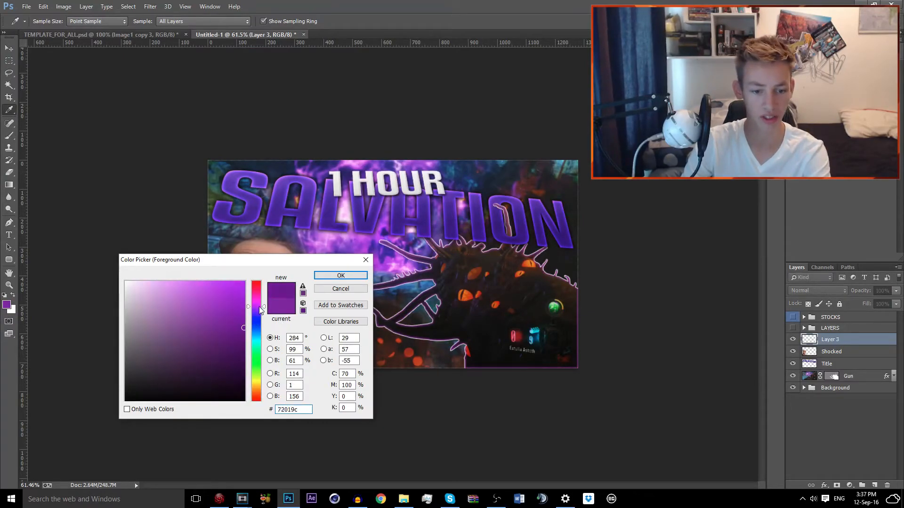
key(Return)
drag(249, 93, 184, 116)
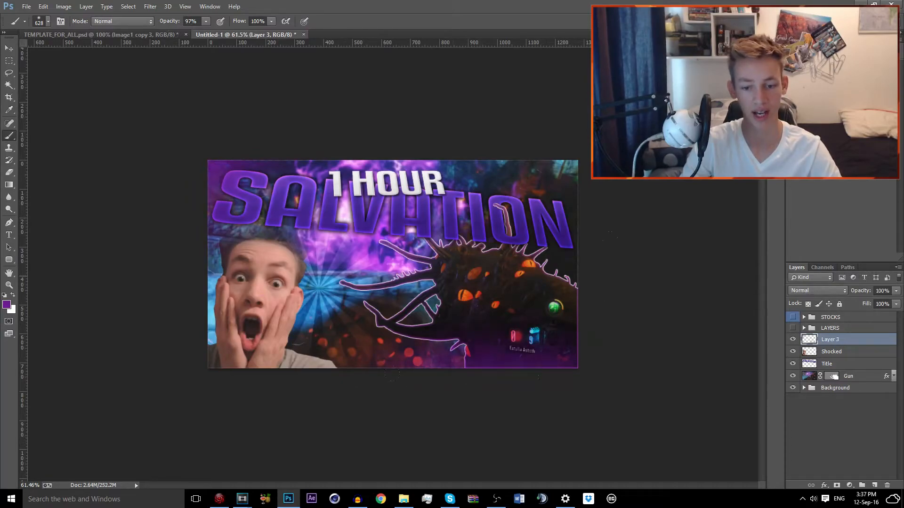
mouse_move(532, 90)
mouse_down()
mouse_move(581, 97)
mouse_move(600, 111)
mouse_up()
mouse_move(247, 434)
mouse_down()
mouse_move(205, 417)
mouse_move(358, 449)
mouse_up()
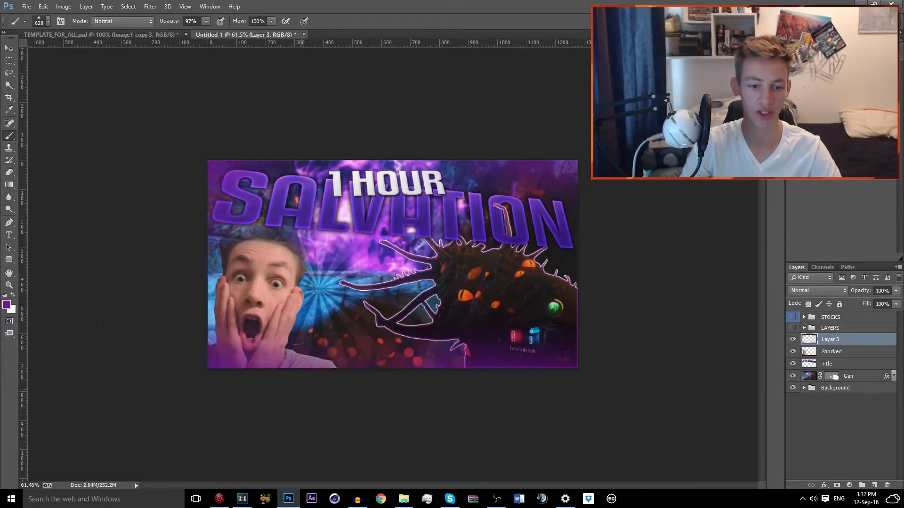
Step: Change the brush colour to bright magenta and paint it over parts of the purple edges on Layer 3
click(6, 305)
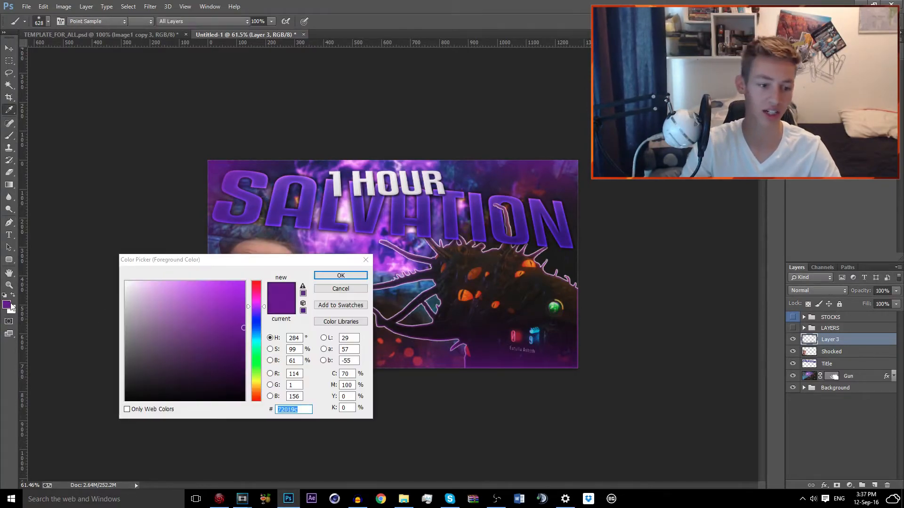
drag(256, 307, 256, 300)
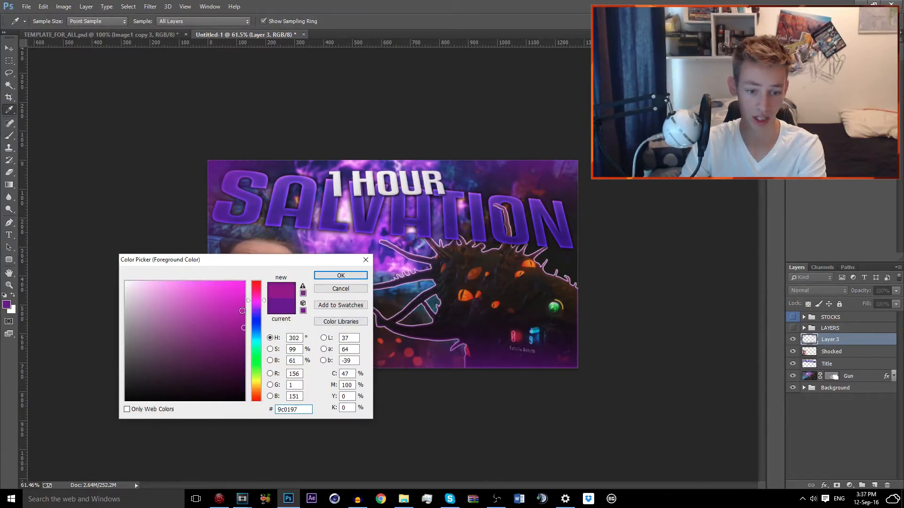
click(239, 309)
key(Return)
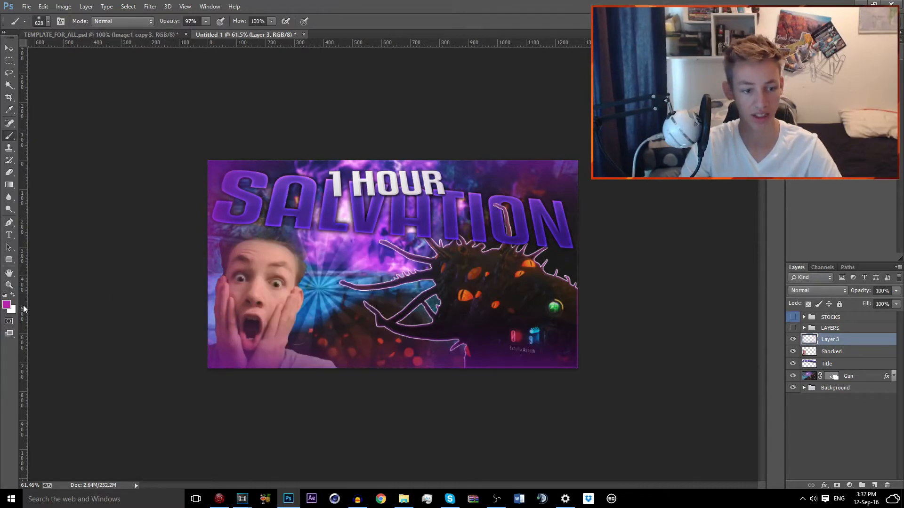
click(7, 305)
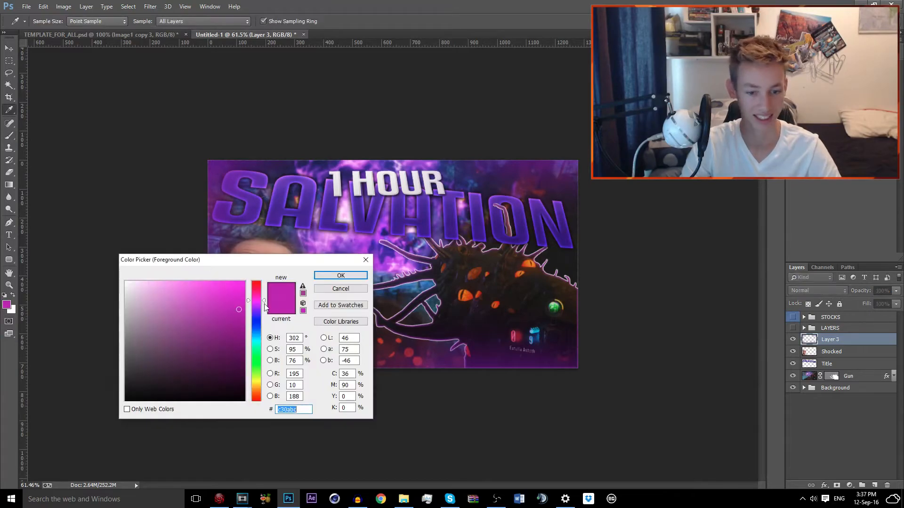
key(Return)
drag(106, 290, 126, 321)
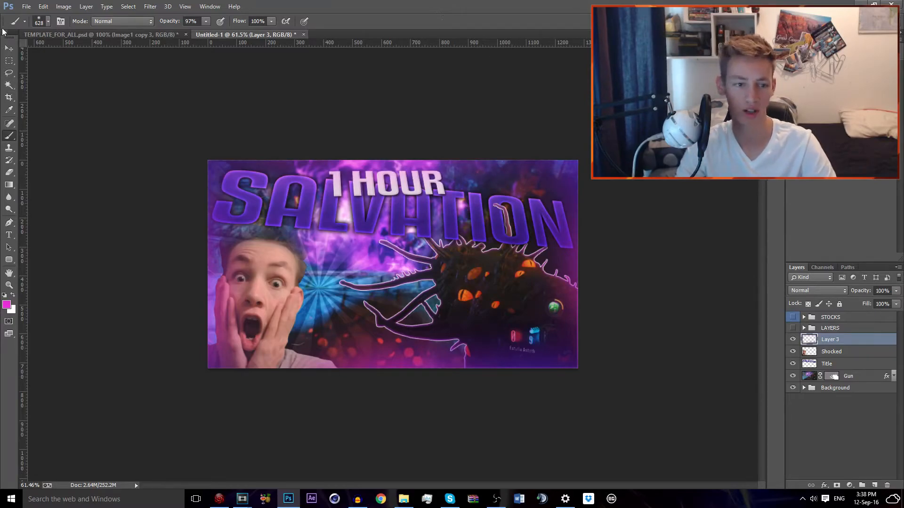
Step: Add a Hue/Saturation adjustment above Layer 3, clip it to that layer and release the clipping mask again
key(v)
click(849, 485)
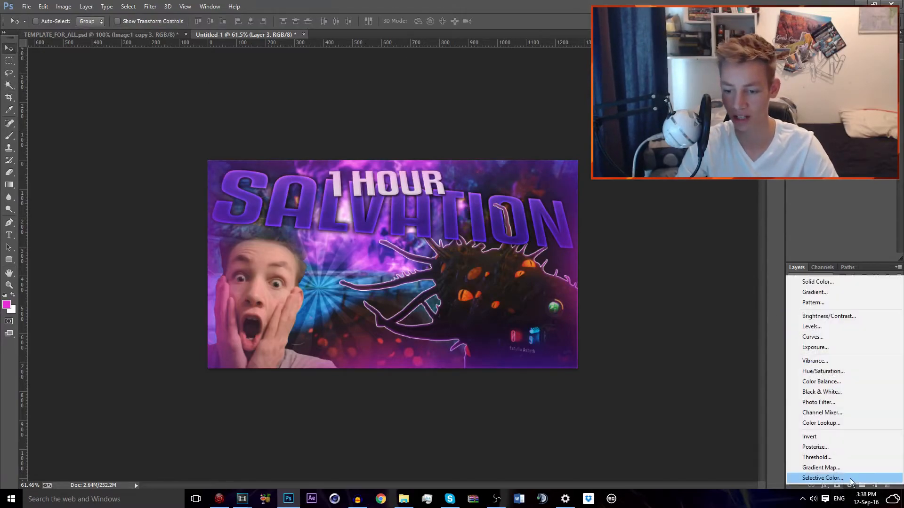
click(843, 374)
right_click(846, 340)
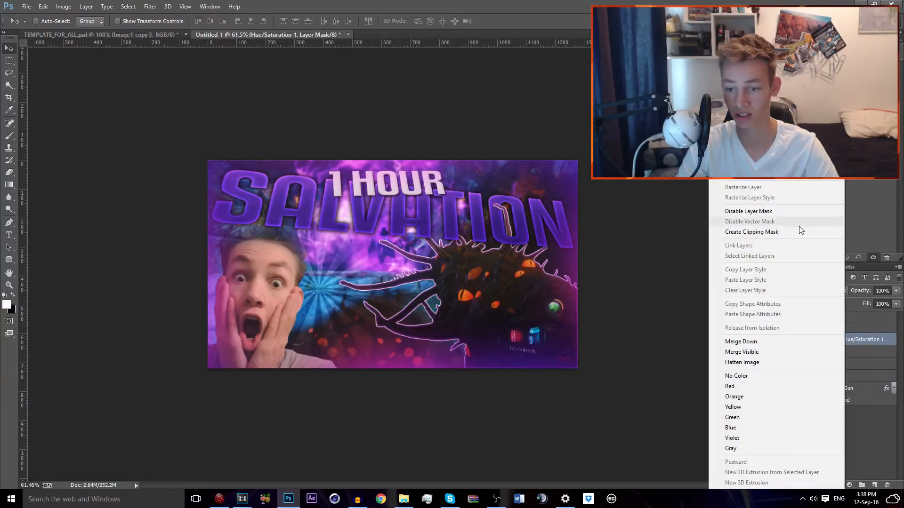
click(792, 233)
right_click(853, 343)
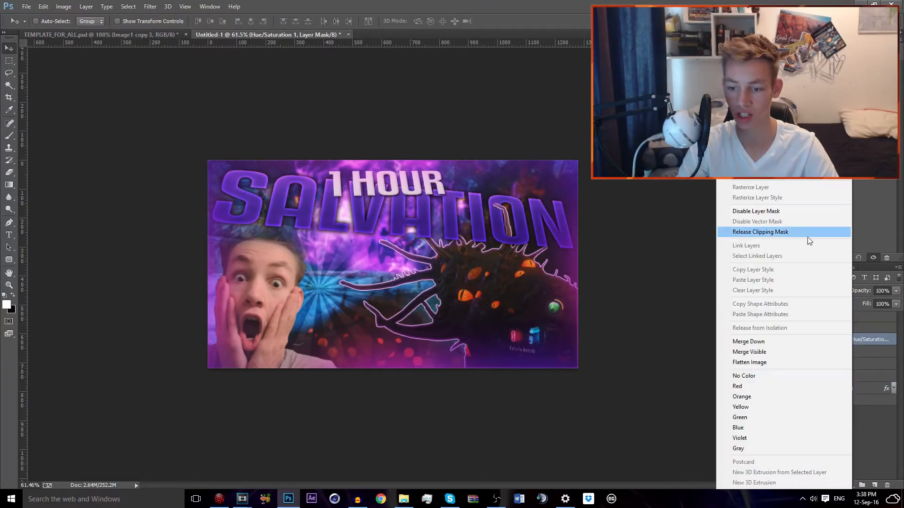
click(797, 236)
Step: Shift the adjustment's hue until the purples turn green, clip it to Layer 3 and compare with its visibility off and on
drag(841, 91, 890, 92)
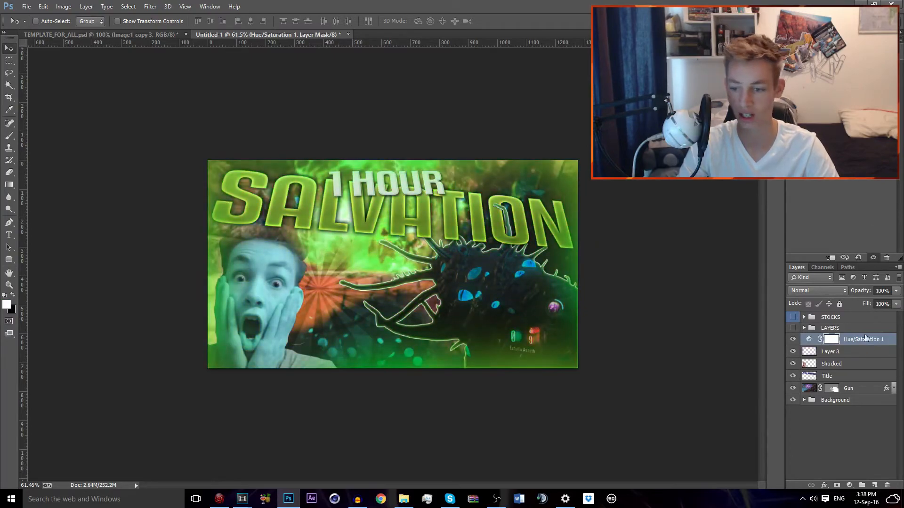
right_click(865, 337)
click(807, 233)
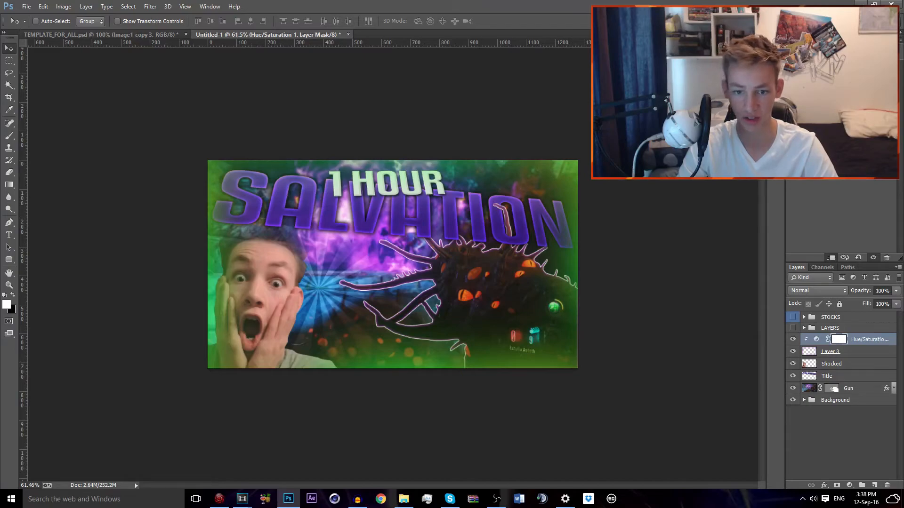
click(792, 339)
click(793, 339)
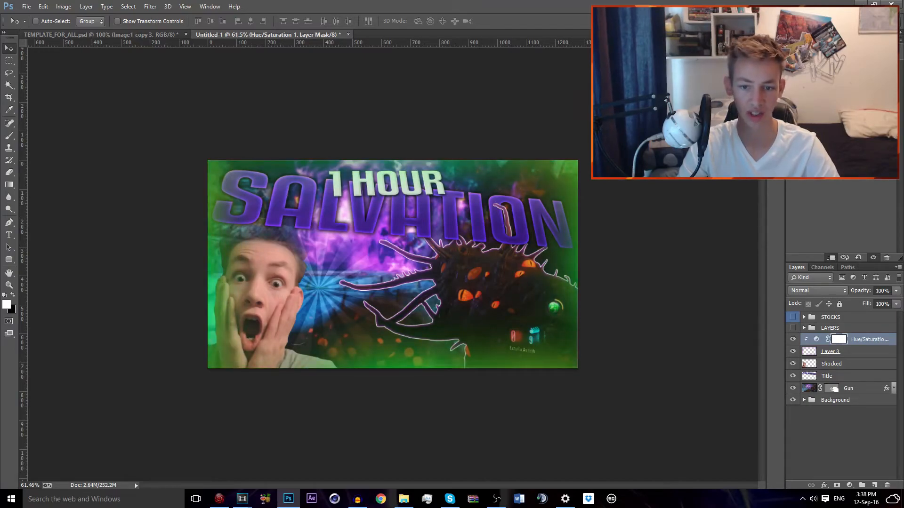
Step: Try a blue-teal hue on the clipped adjustment, and undo back through the adjustment and the strokes painted on Layer 3
drag(795, 91, 815, 92)
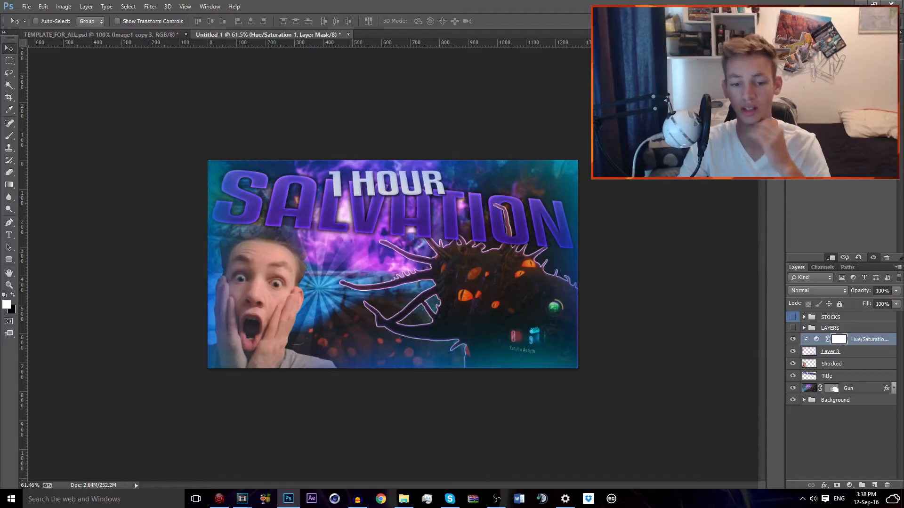
key(ctrl+z)
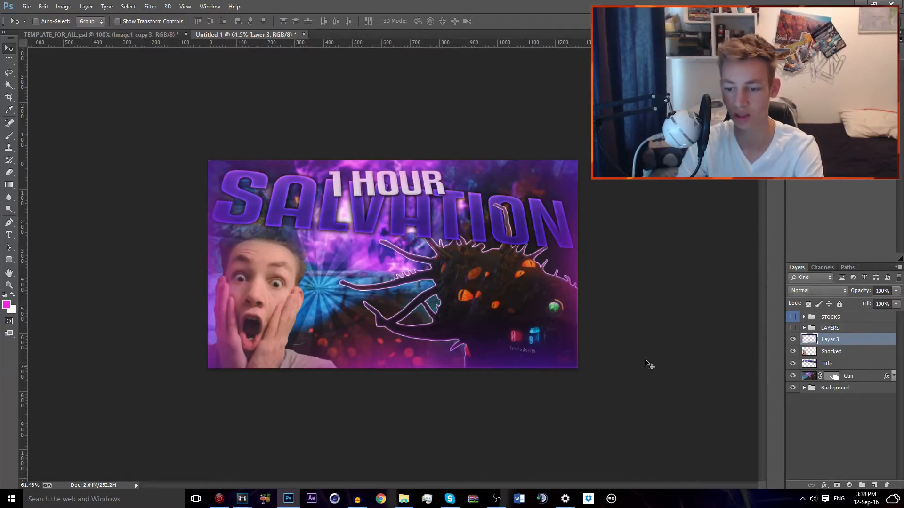
Step: Brush dark blue around the canvas's edges on the empty Layer 3 with the size 628 brush
click(7, 305)
click(256, 323)
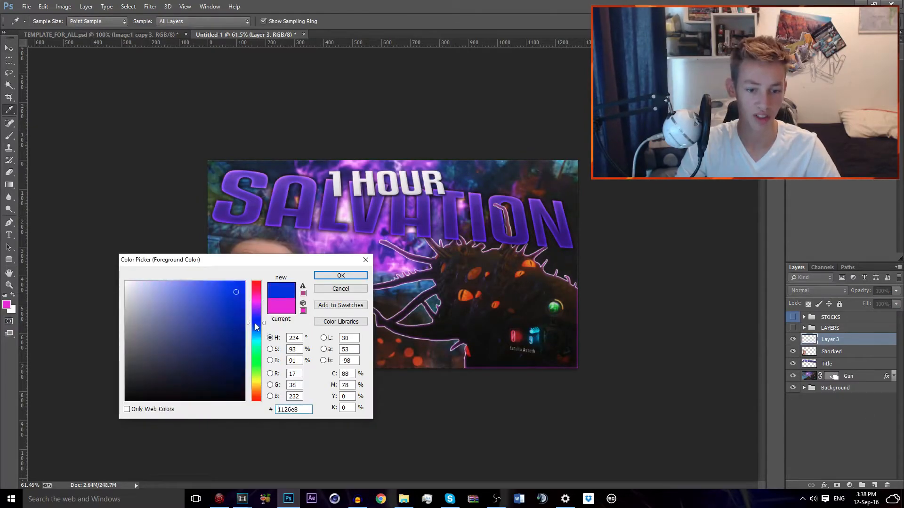
key(Return)
click(9, 173)
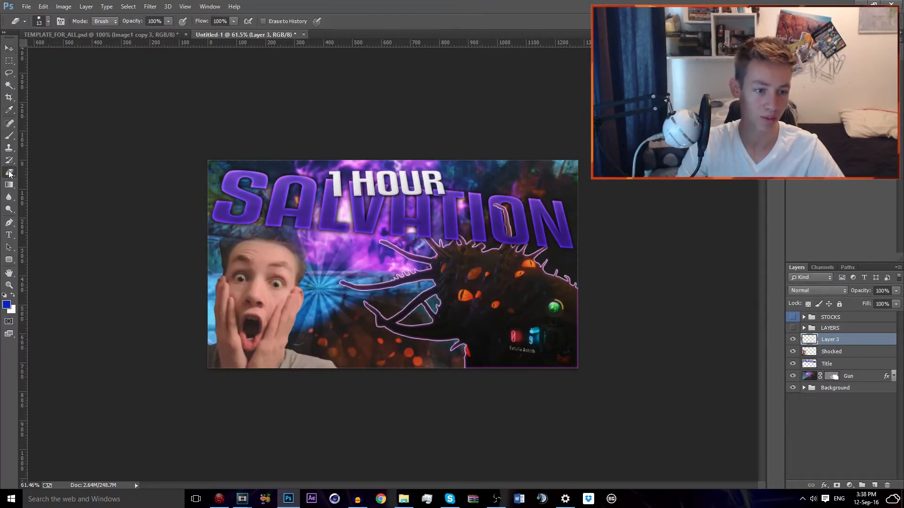
click(11, 135)
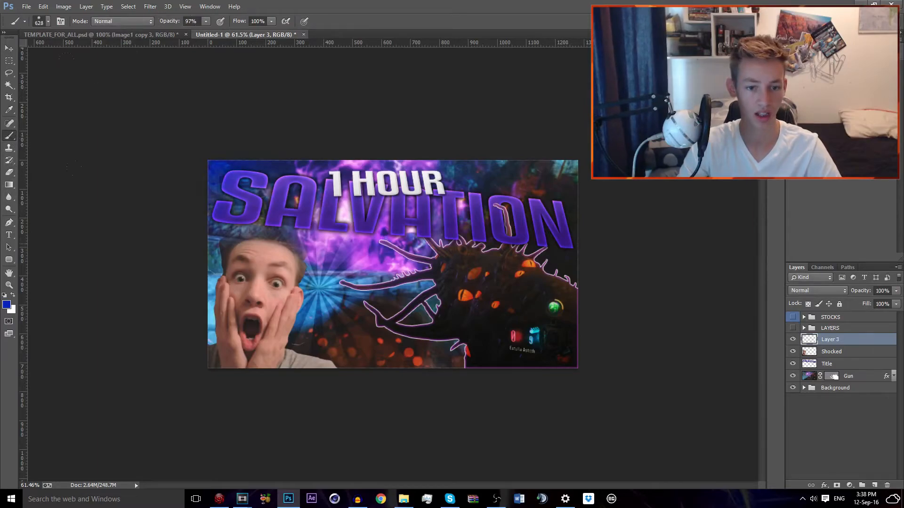
click(331, 442)
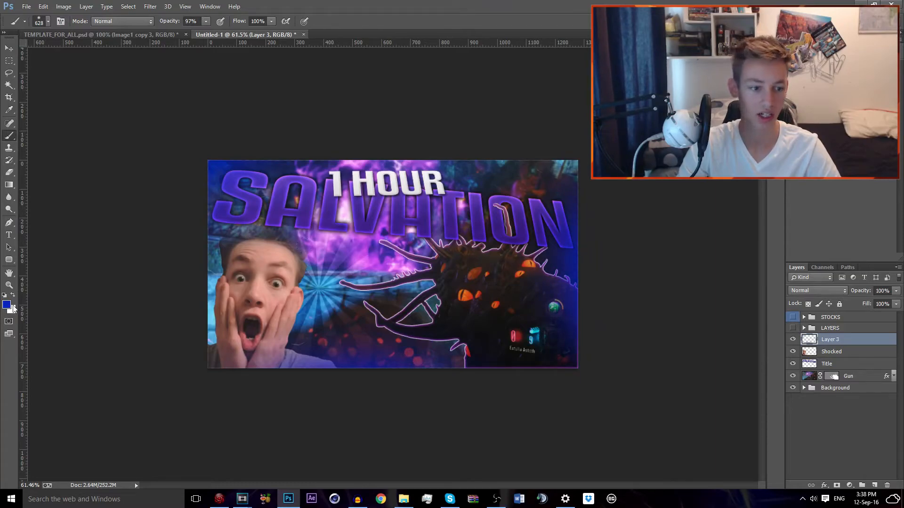
Step: Brush bright cyan over parts of the left, top and bottom canvas edges on Layer 3, between the blue areas
click(7, 304)
click(257, 340)
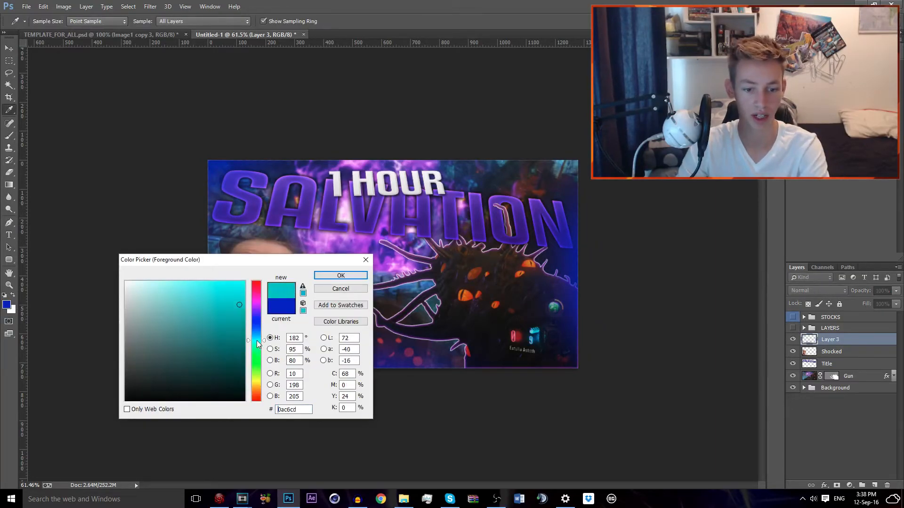
drag(241, 286, 232, 293)
key(Return)
drag(131, 229, 137, 324)
drag(348, 94, 569, 99)
drag(438, 377, 565, 377)
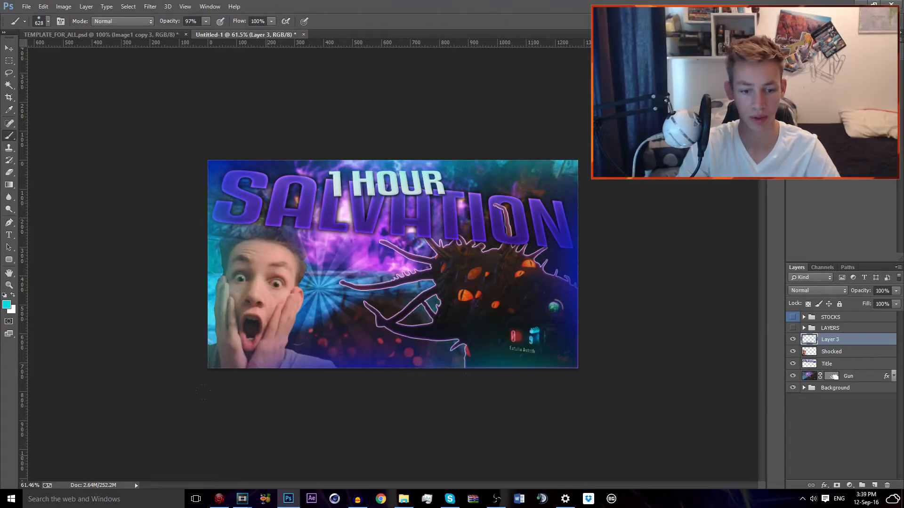
drag(94, 405, 118, 358)
Step: Add a Hue/Saturation adjustment clipped to Layer 3 and shift its hue until the edge colours become pink and blue
key(v)
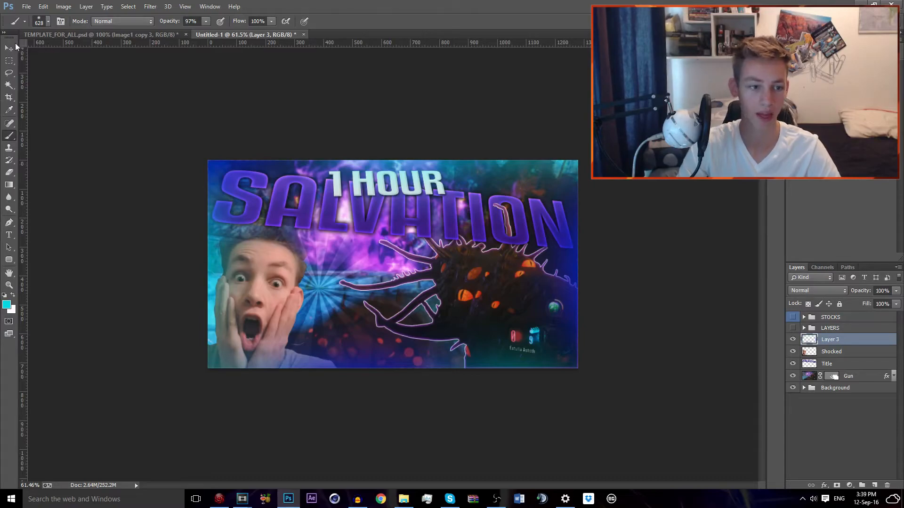
click(849, 485)
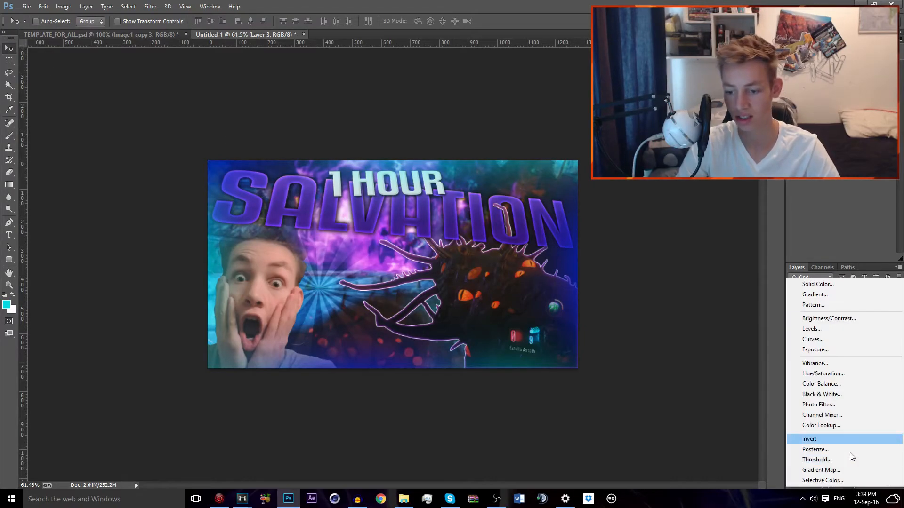
click(823, 373)
right_click(847, 339)
click(790, 233)
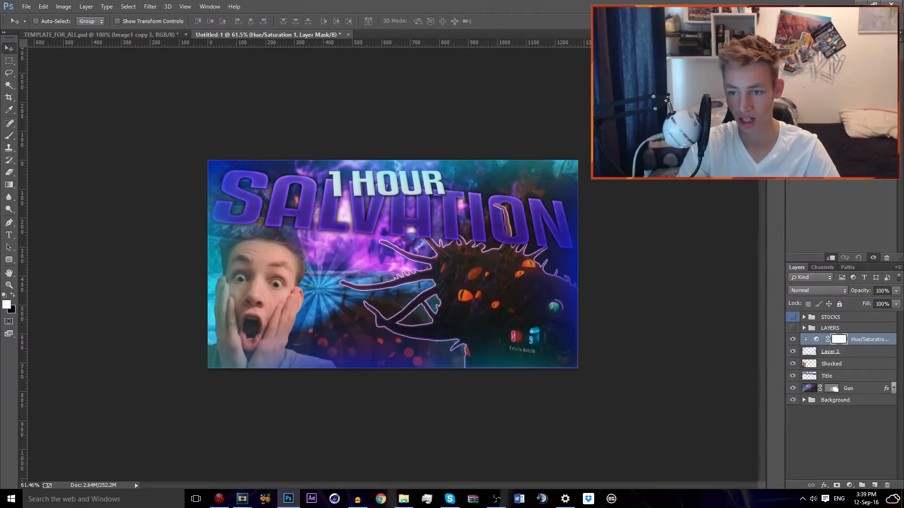
mouse_move(864, 92)
mouse_down()
mouse_move(871, 92)
mouse_move(864, 92)
mouse_up()
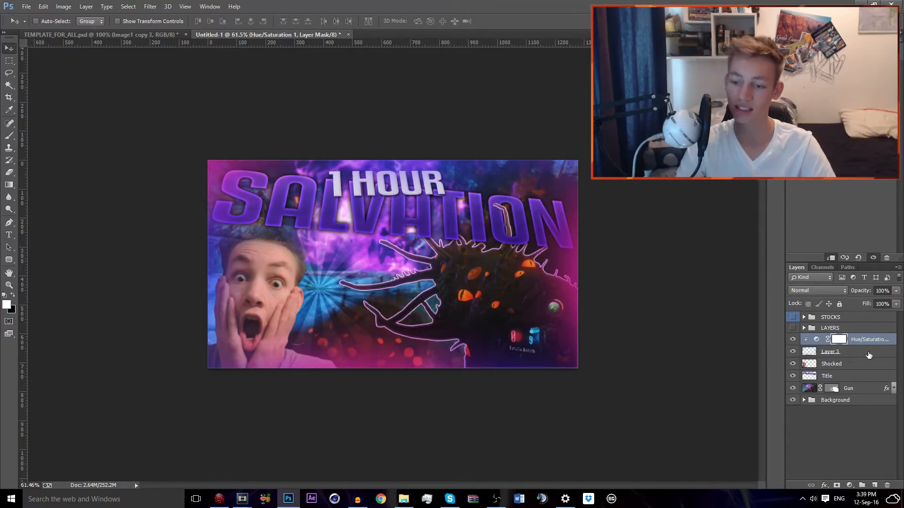
Step: Add a new empty layer above the Hue/Saturation adjustment and select the entire 1280 × 720 px canvas
click(875, 485)
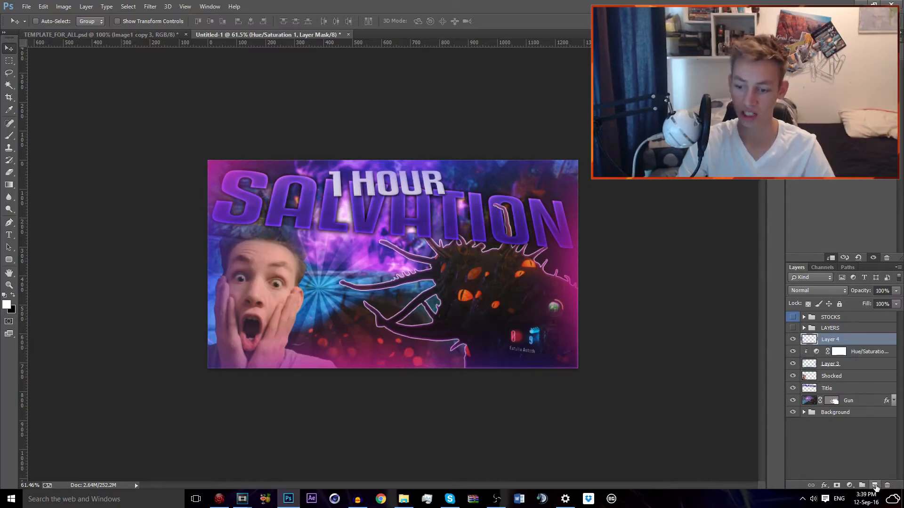
click(9, 61)
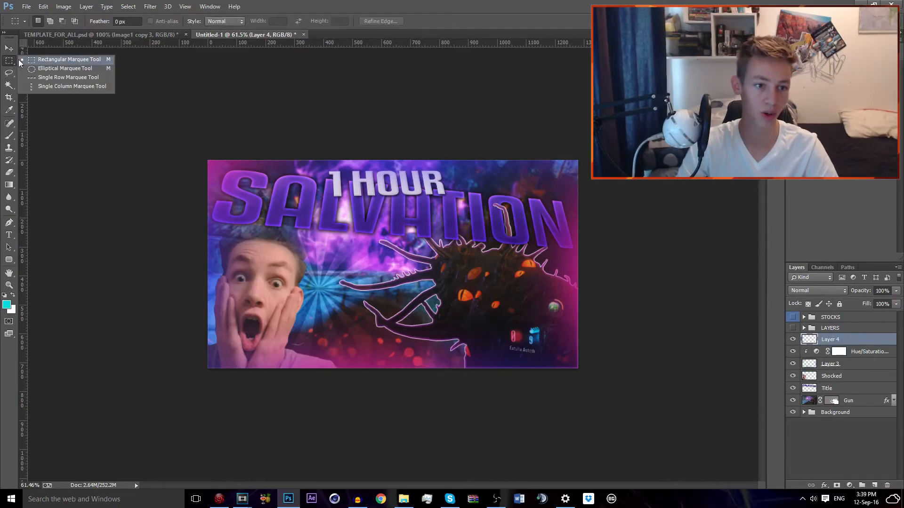
click(47, 58)
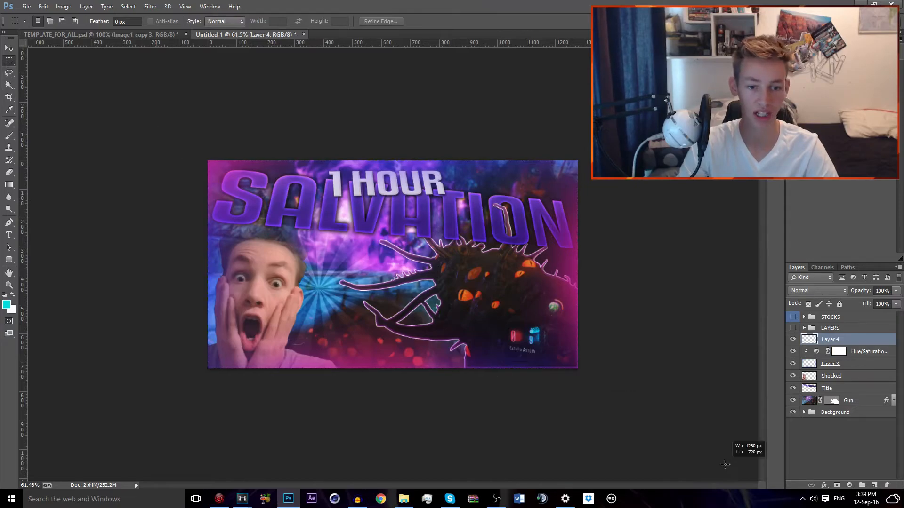
key(ctrl+a)
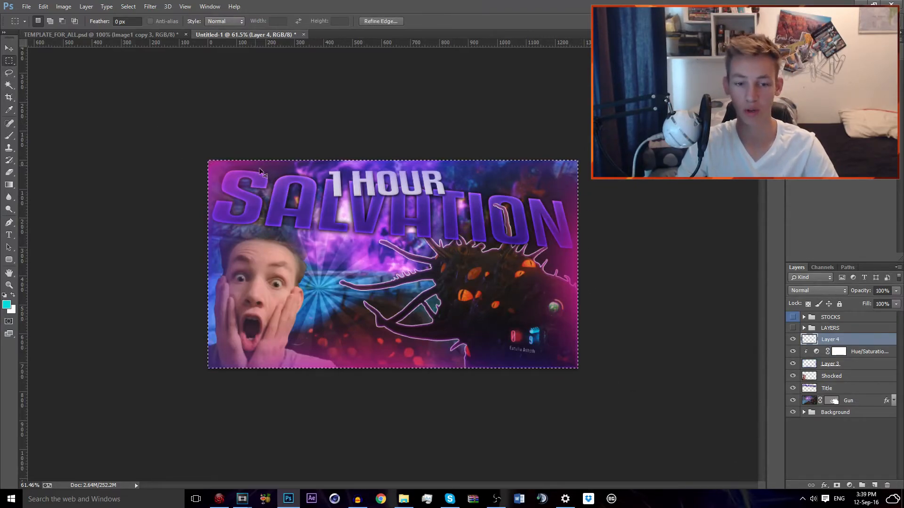
Step: Stroke the full-canvas selection on Layer 4 with a 2 px inside border in white (ffffff), and deselect
right_click(518, 305)
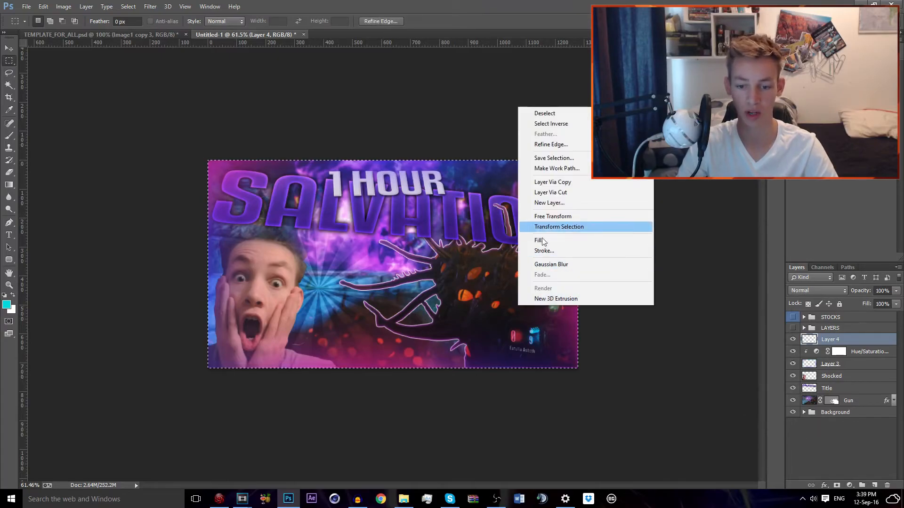
click(553, 250)
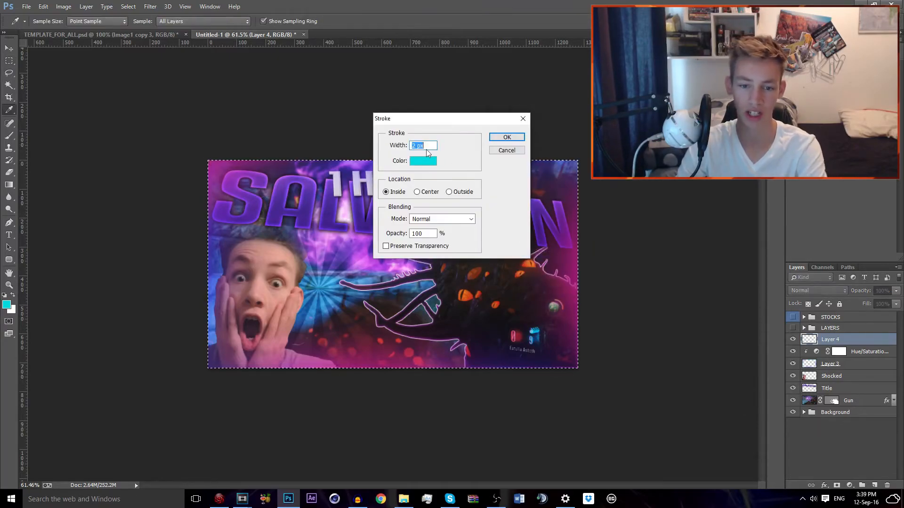
click(423, 161)
text(ffffff)
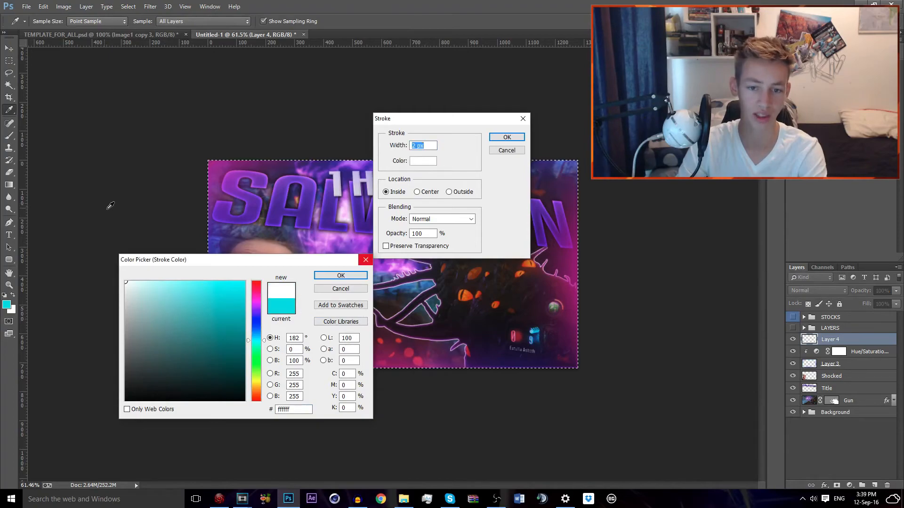
key(Return)
key(Return)
key(m)
key(ctrl+d)
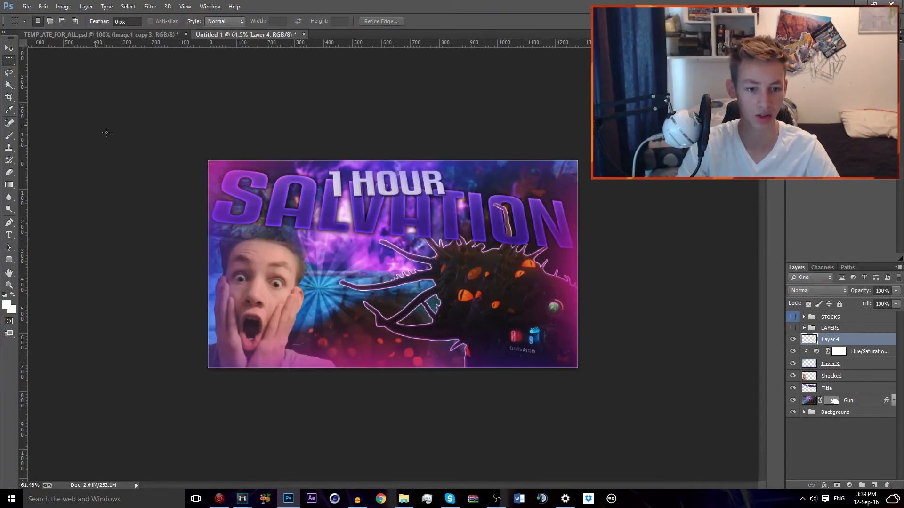
click(8, 50)
key(ctrl+0)
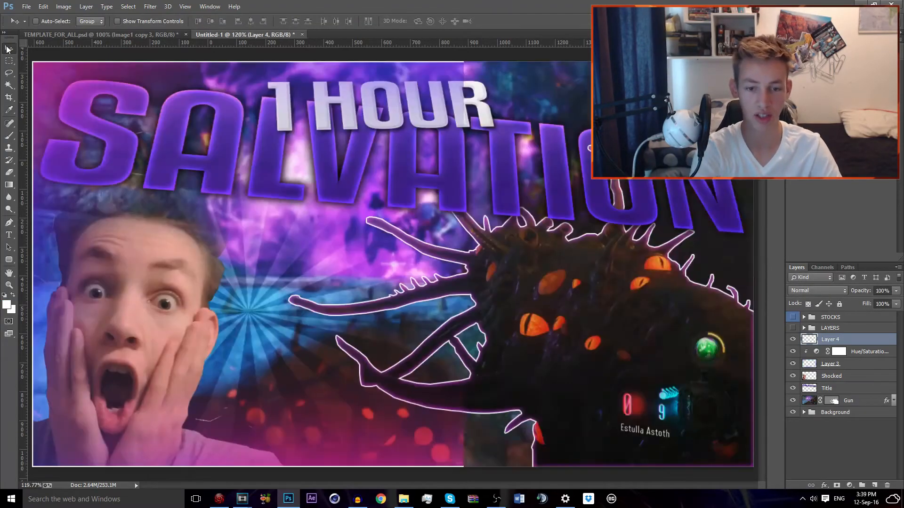
scroll(471, 248, down, 3)
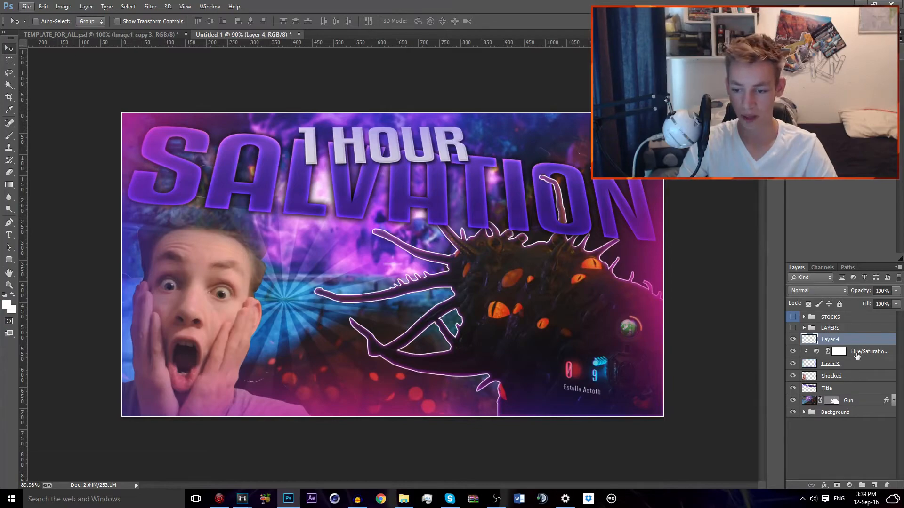
Step: Add a new empty layer above Layer 4 and brush a soft white glow along the canvas's upper edge
click(874, 485)
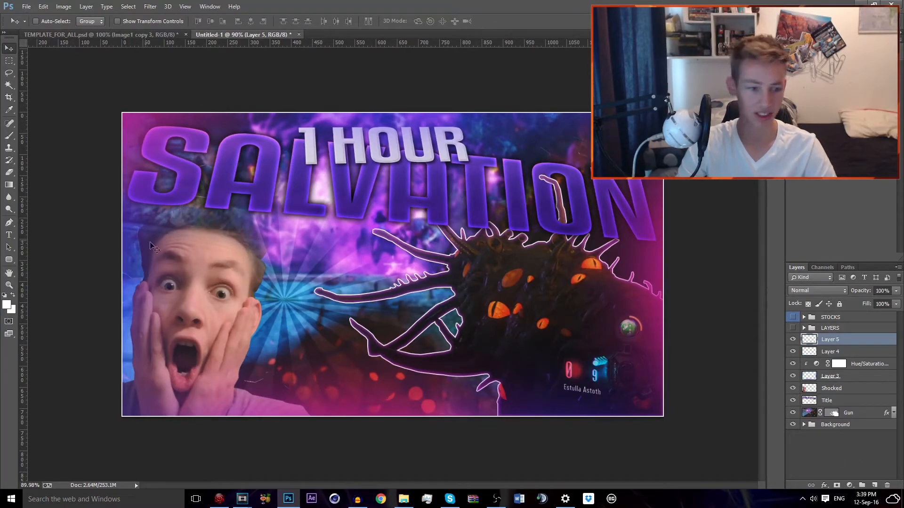
click(9, 172)
scroll(368, 250, down, 5)
scroll(369, 250, down, 2)
mouse_move(370, 265)
mouse_down()
mouse_move(448, 270)
mouse_move(425, 258)
mouse_move(475, 78)
mouse_move(438, 282)
mouse_up()
click(8, 136)
drag(356, 249, 430, 254)
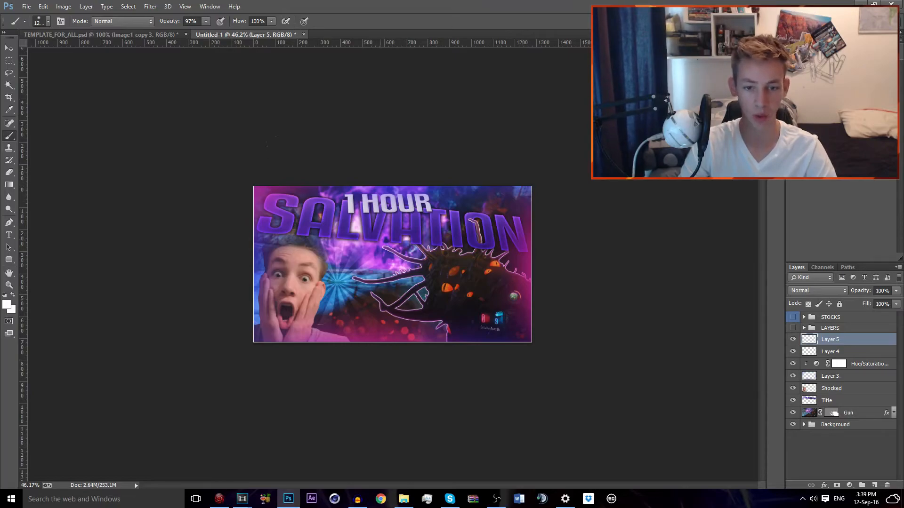
scroll(392, 264, down, 1)
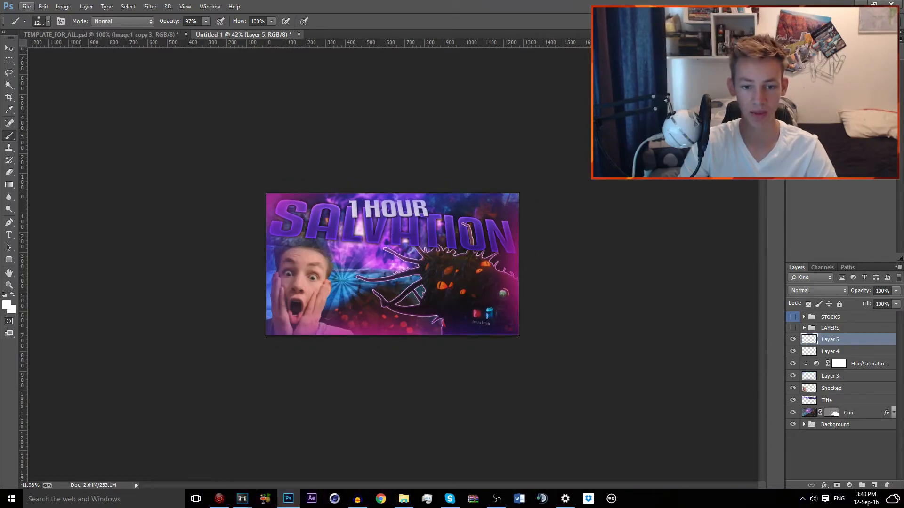
scroll(392, 265, up, 5)
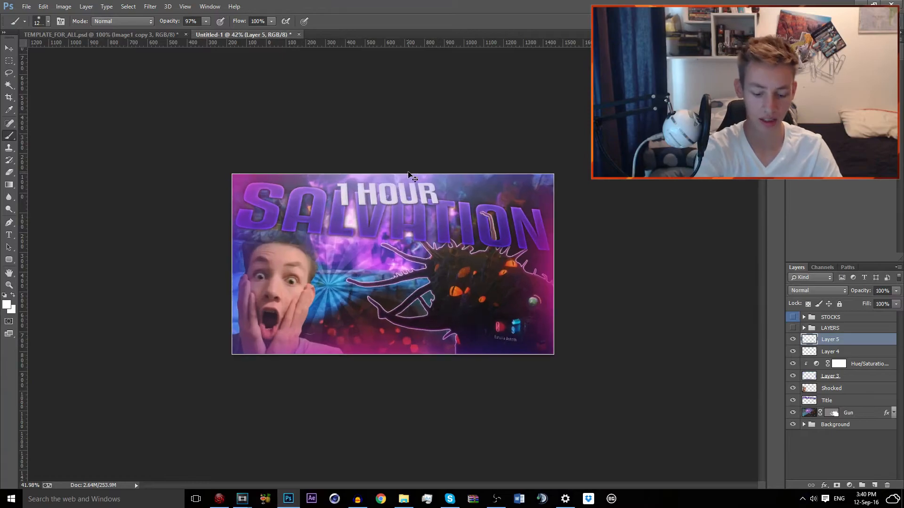
click(9, 48)
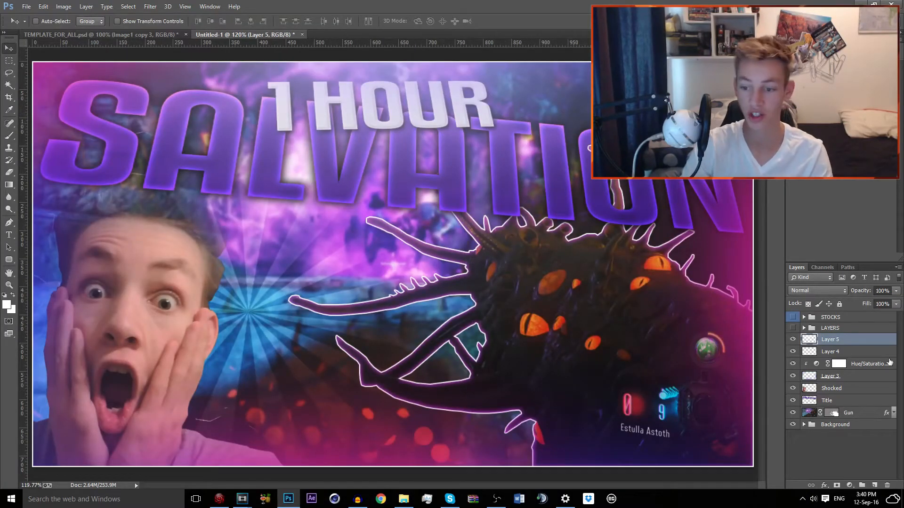
Step: Lower the opacity of the white glow on Layer 5 to 20% and compare the image with and without it
click(896, 290)
drag(896, 301, 857, 306)
click(793, 339)
click(793, 339)
click(793, 340)
click(793, 340)
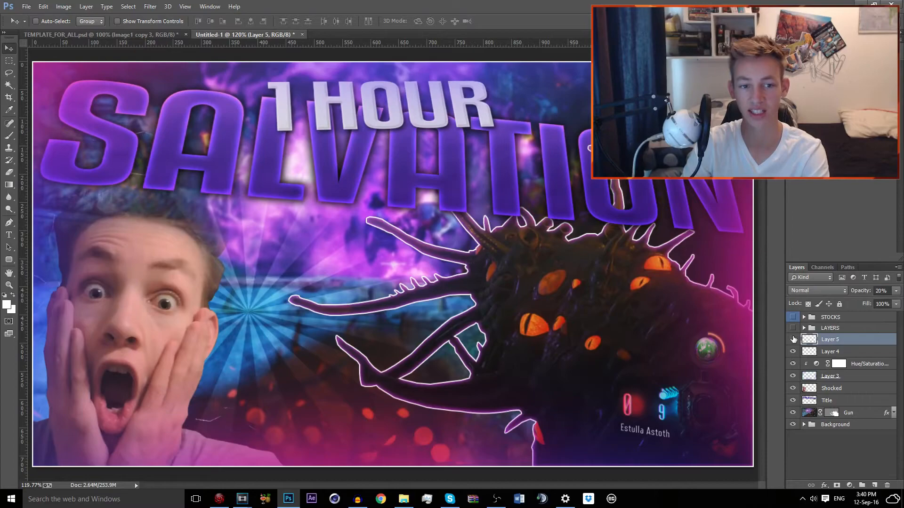
click(793, 340)
click(793, 339)
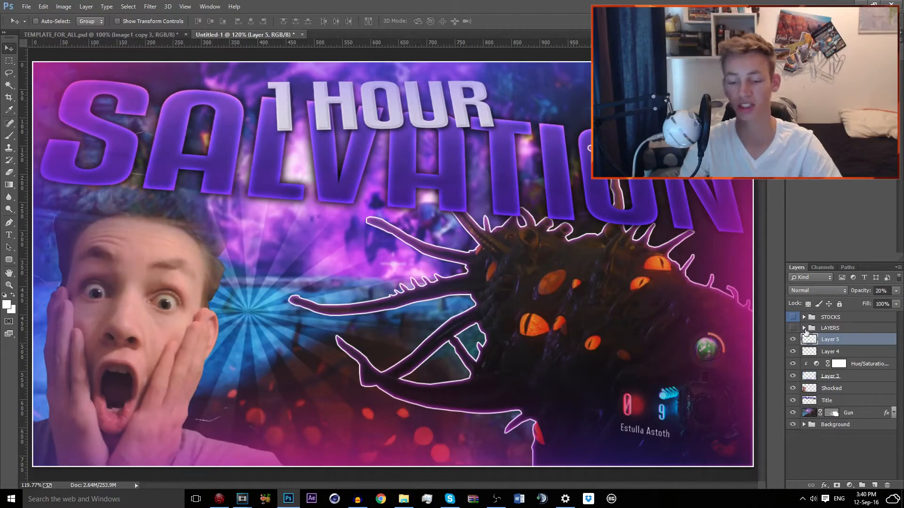
Step: Group the layers from Layer 3 up to Layer 5 and name the group Outer
click(842, 376)
shift+click(843, 340)
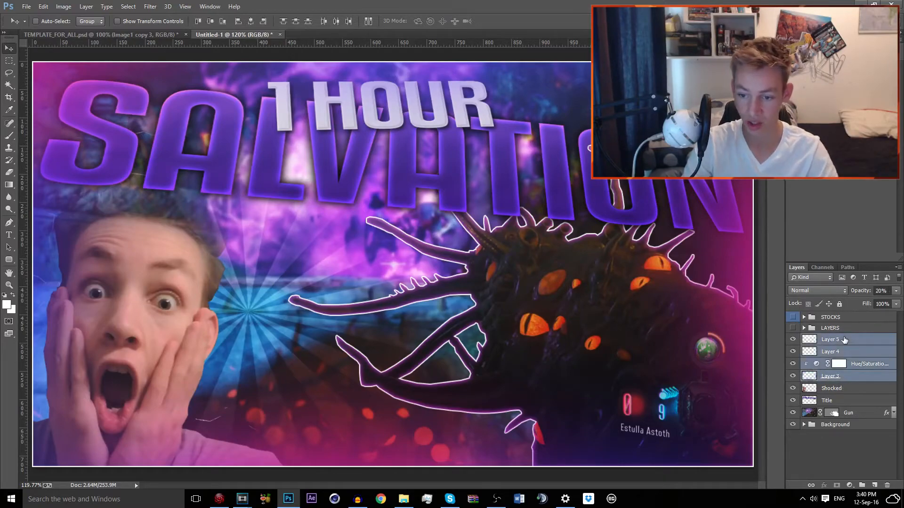
key(ctrl+g)
double_click(830, 339)
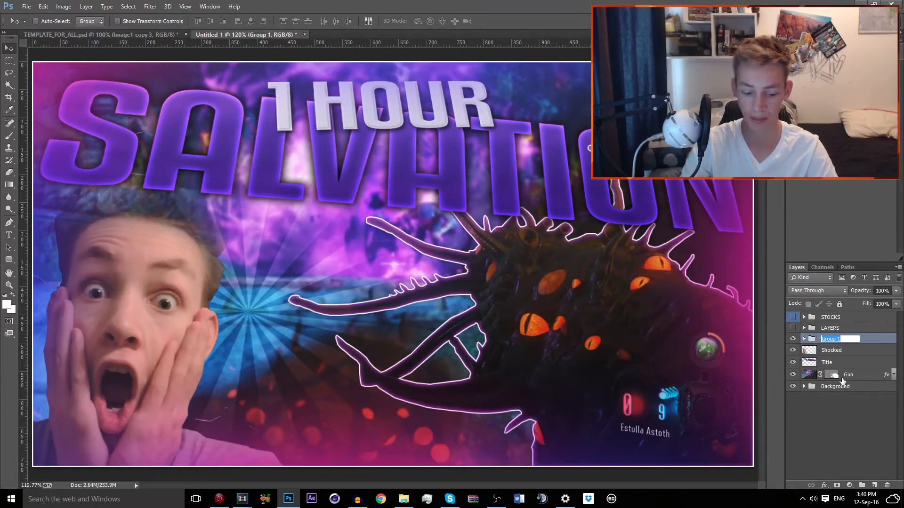
text(Outer)
key(Return)
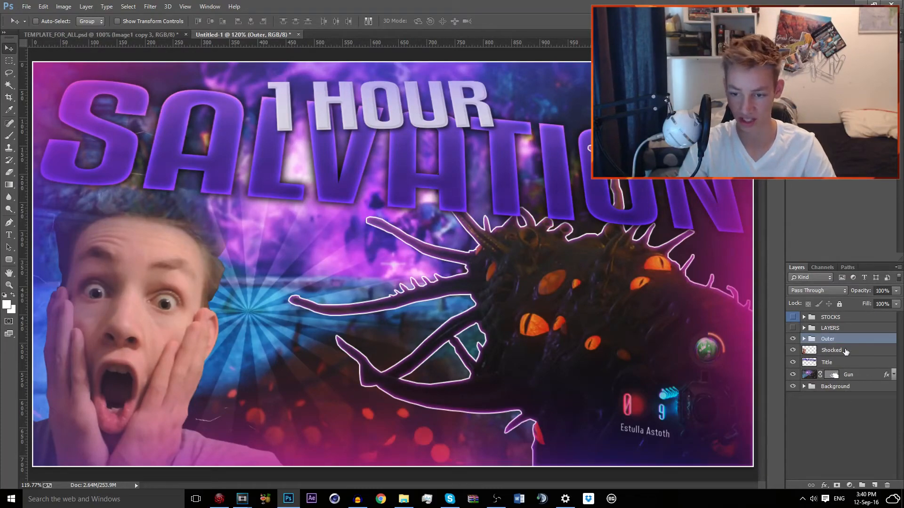
click(846, 351)
click(849, 485)
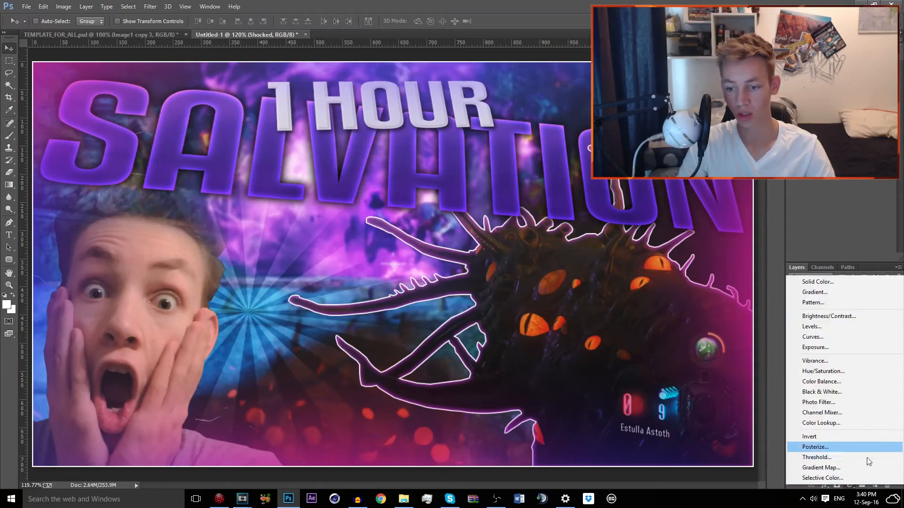
click(828, 339)
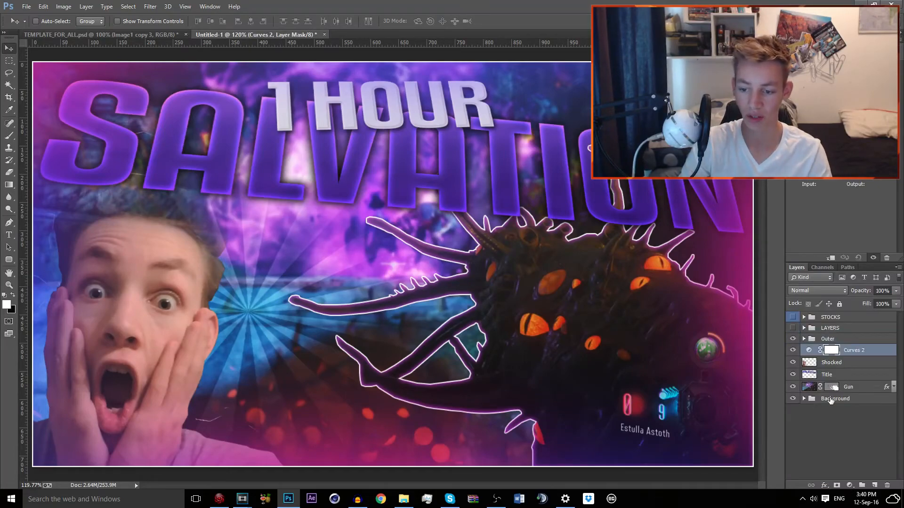
click(803, 399)
click(803, 398)
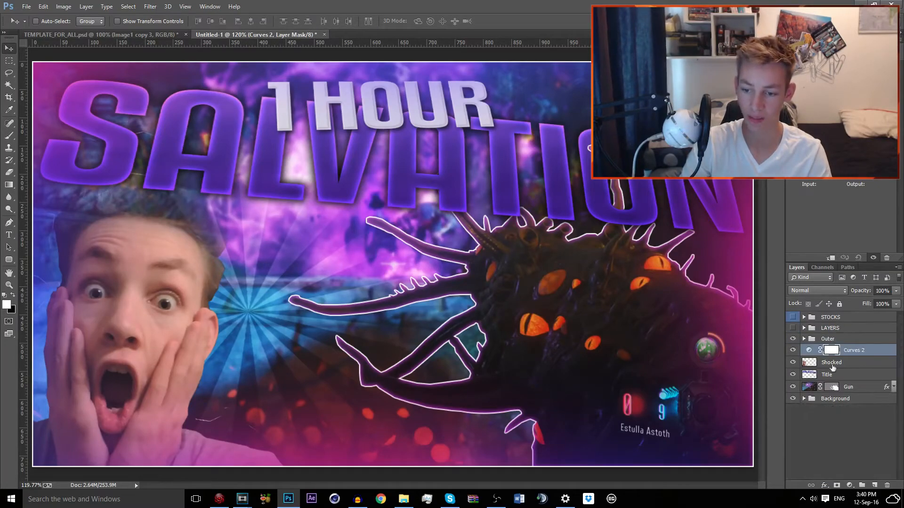
key(Delete)
Step: Add a Curves adjustment above the Outer group with points at input 181 output 200, input 62 output 55 and input 117 output 116
click(846, 341)
click(850, 485)
click(817, 334)
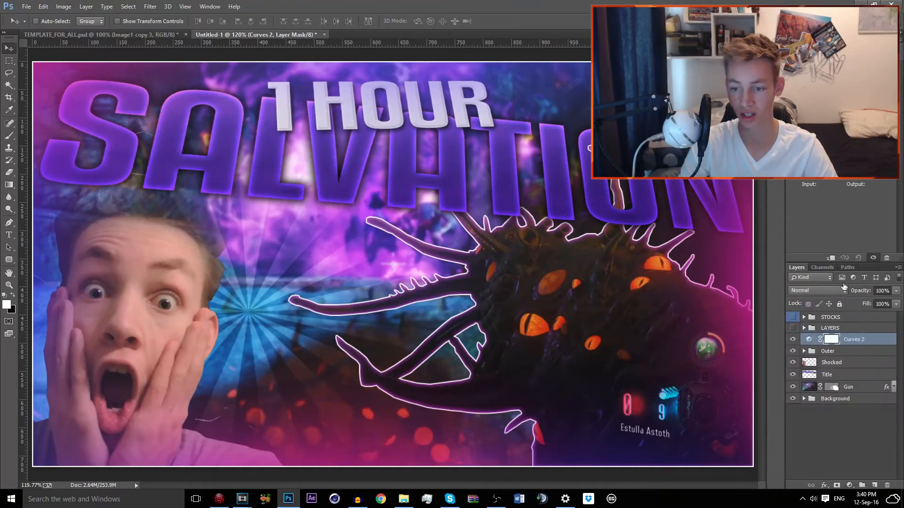
drag(870, 106, 870, 99)
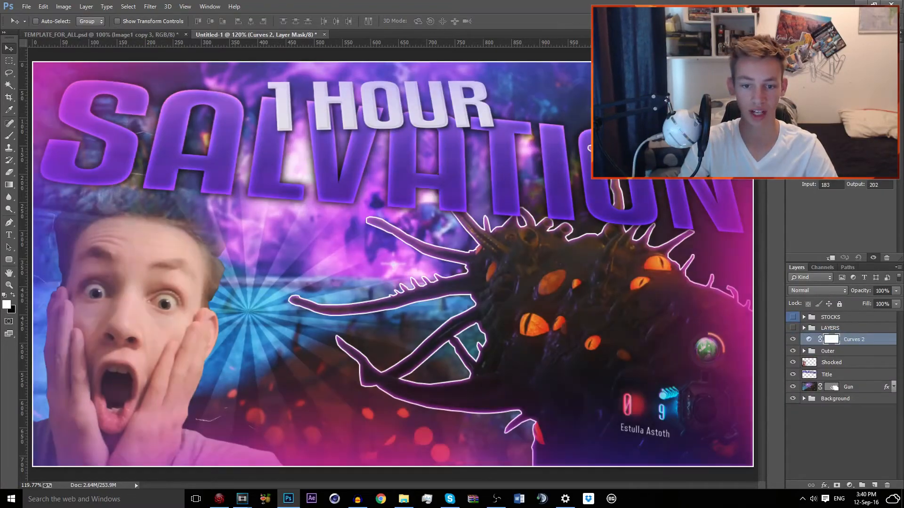
drag(829, 146, 828, 155)
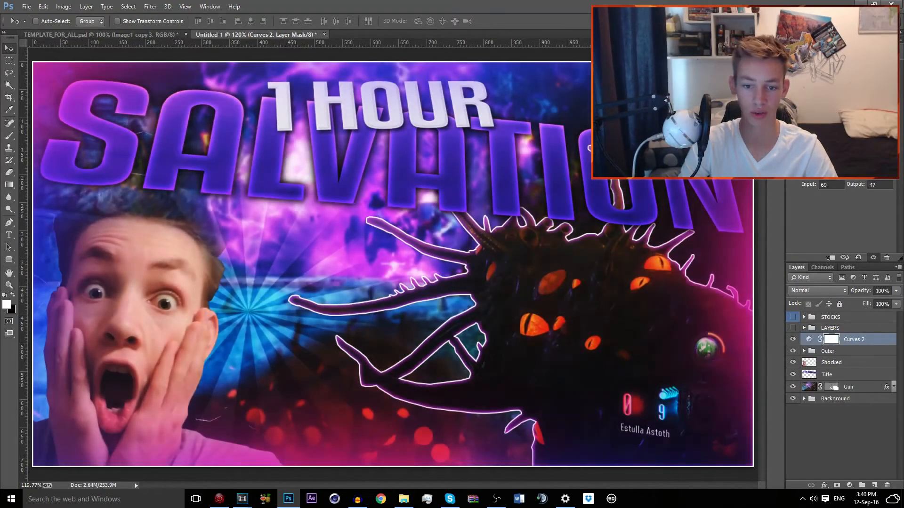
click(870, 99)
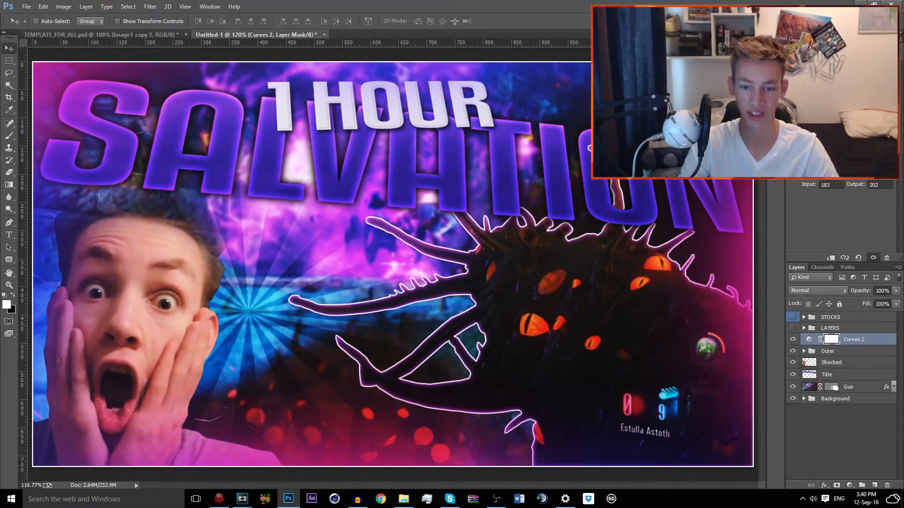
key(ctrl+z)
drag(864, 111, 868, 100)
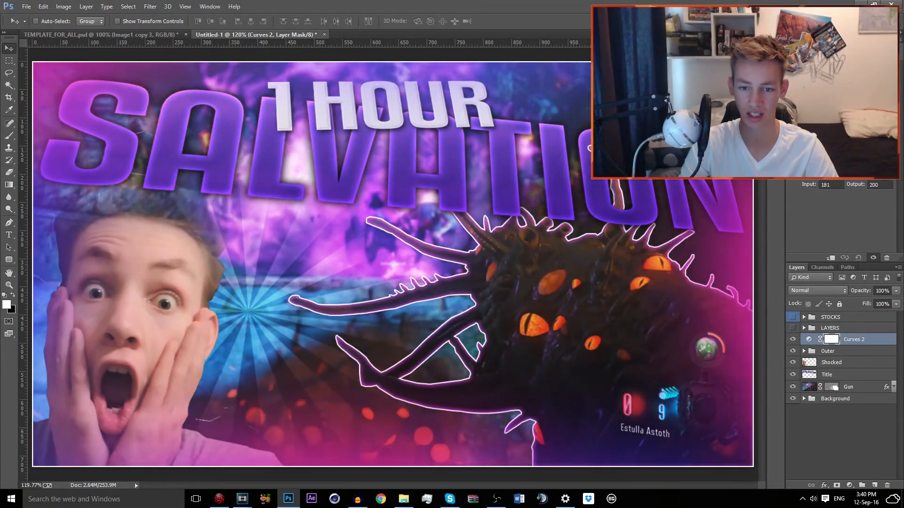
drag(824, 147, 825, 151)
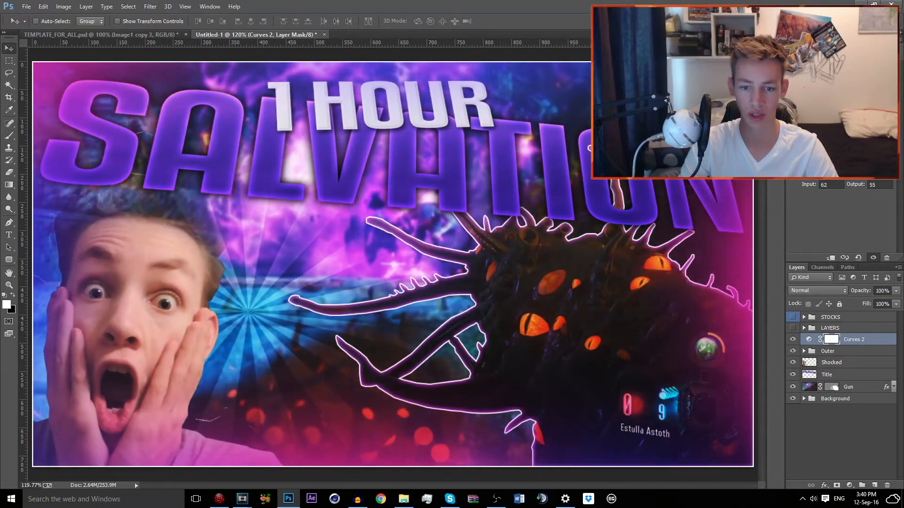
click(845, 130)
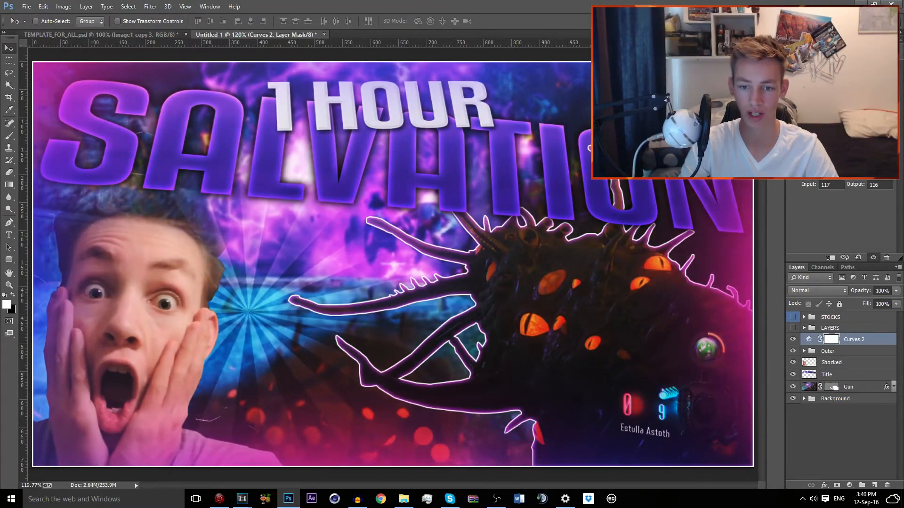
Step: Add a Vibrance adjustment above the Curves adjustment and a Brightness/Contrast adjustment above that
click(849, 485)
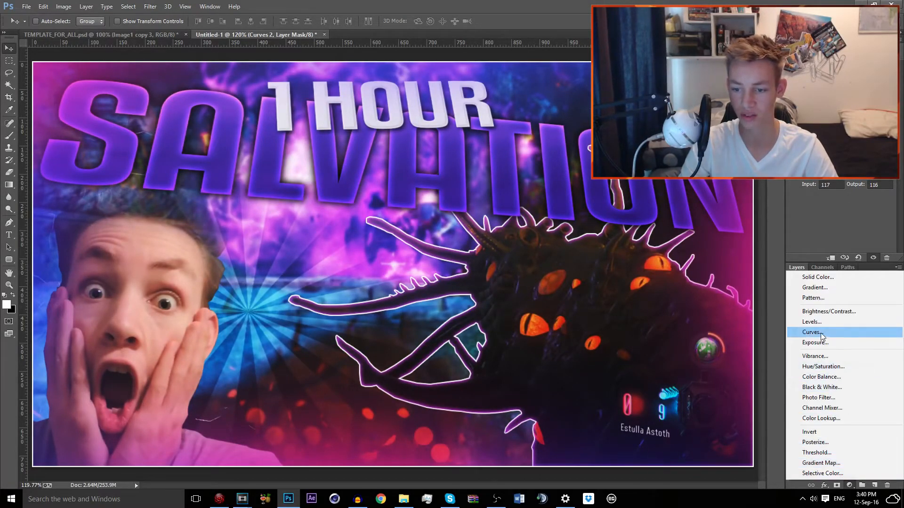
click(826, 355)
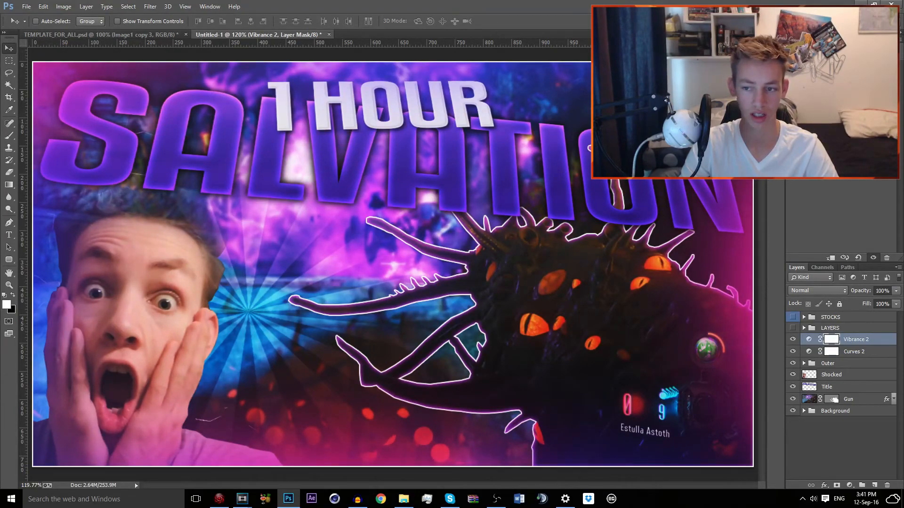
click(850, 485)
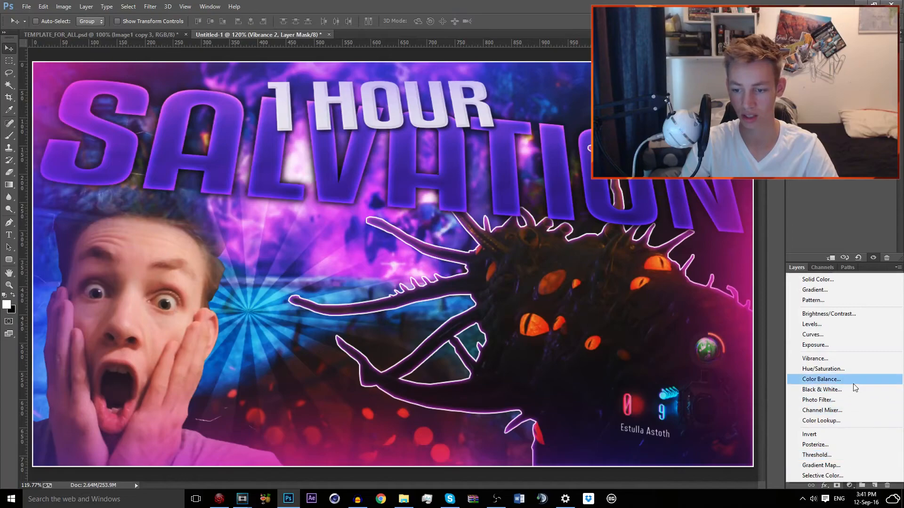
click(832, 314)
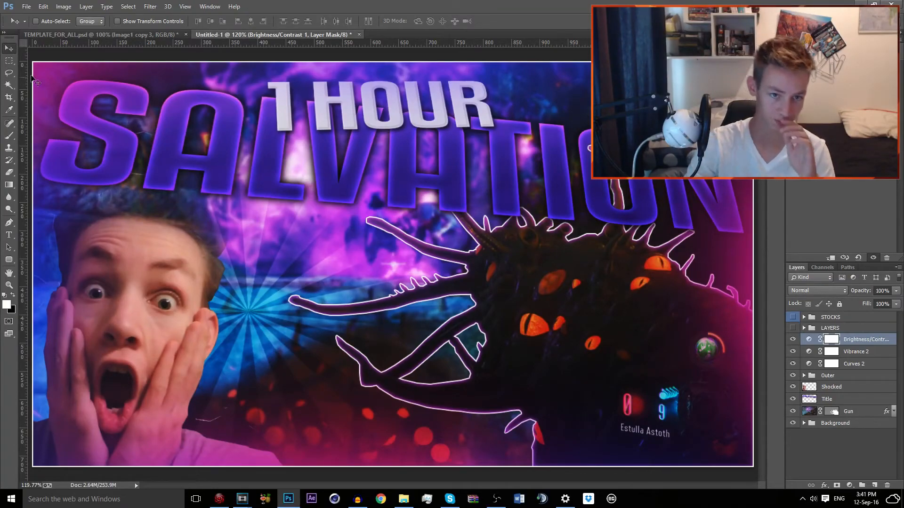
Step: Expand the Background group to show its layers and select the Shocked layer
click(28, 6)
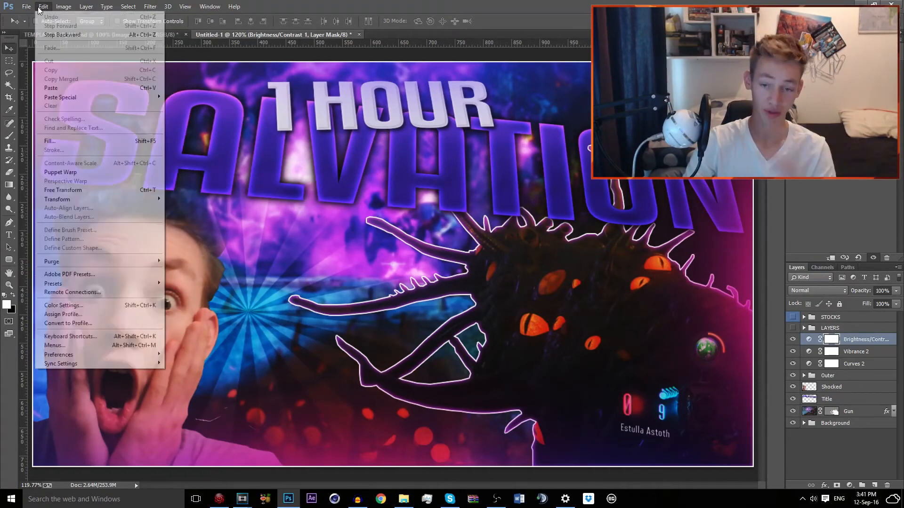
click(392, 191)
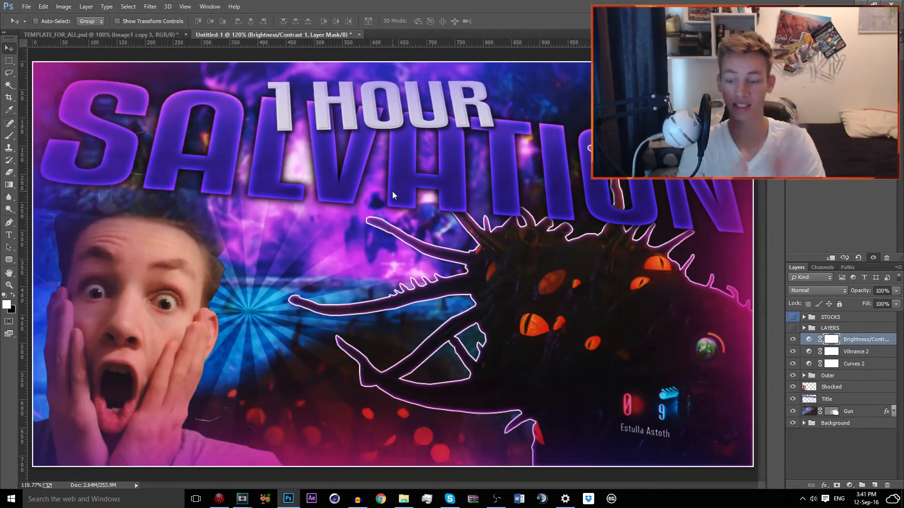
click(804, 423)
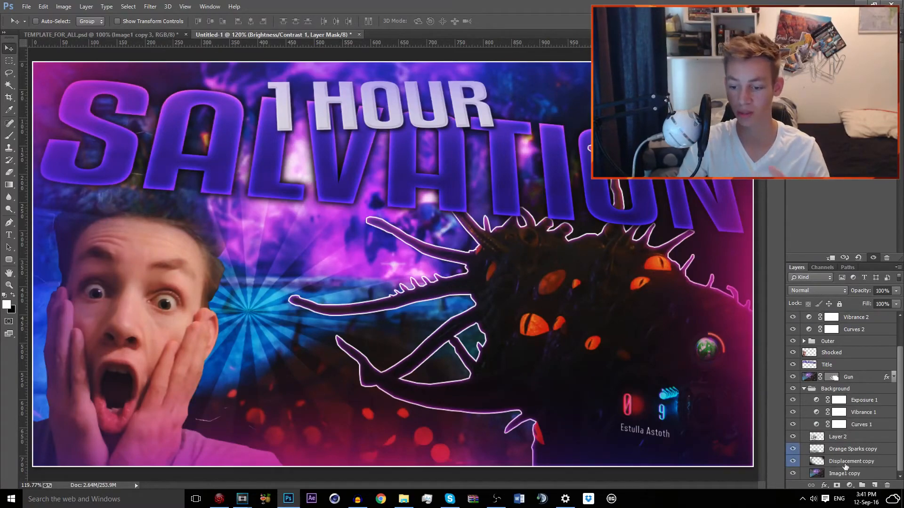
click(861, 368)
click(847, 352)
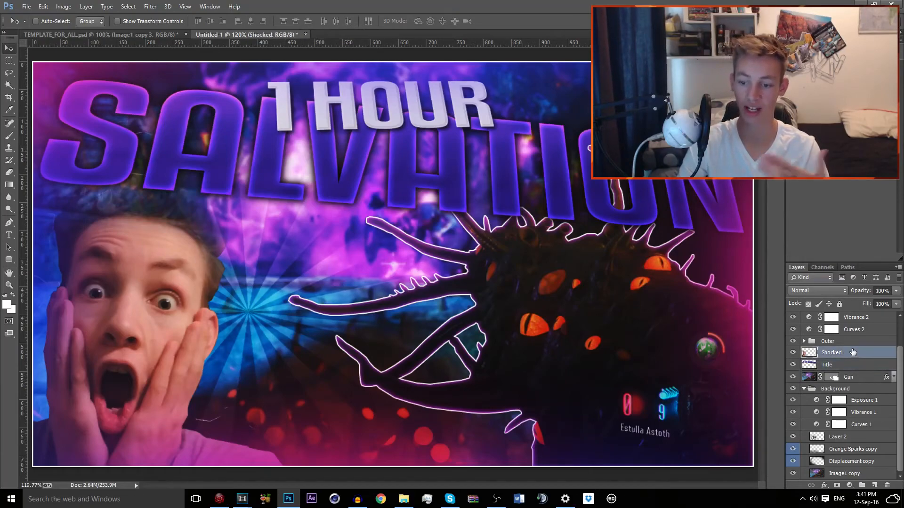
click(27, 6)
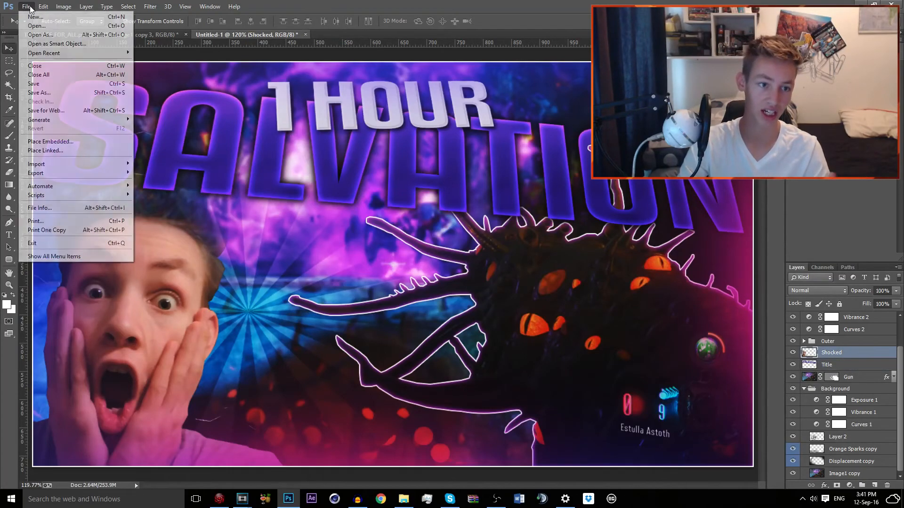
click(48, 92)
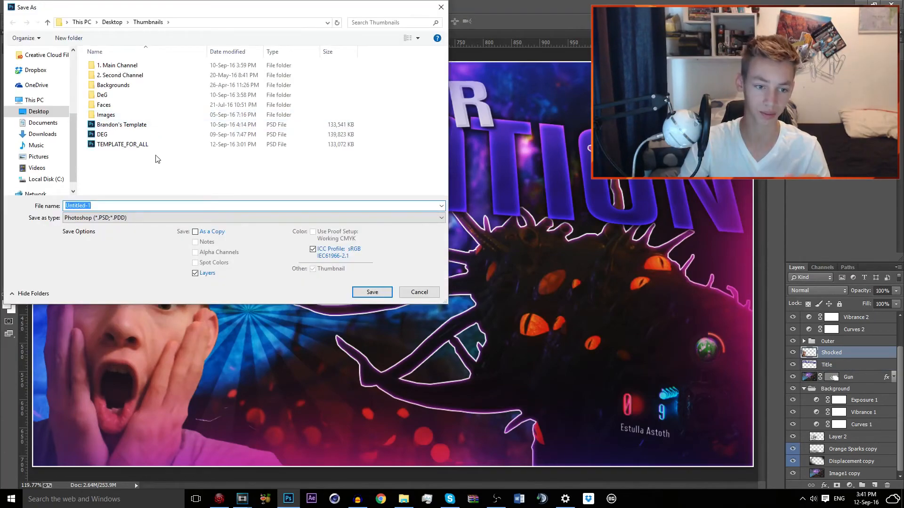
click(138, 144)
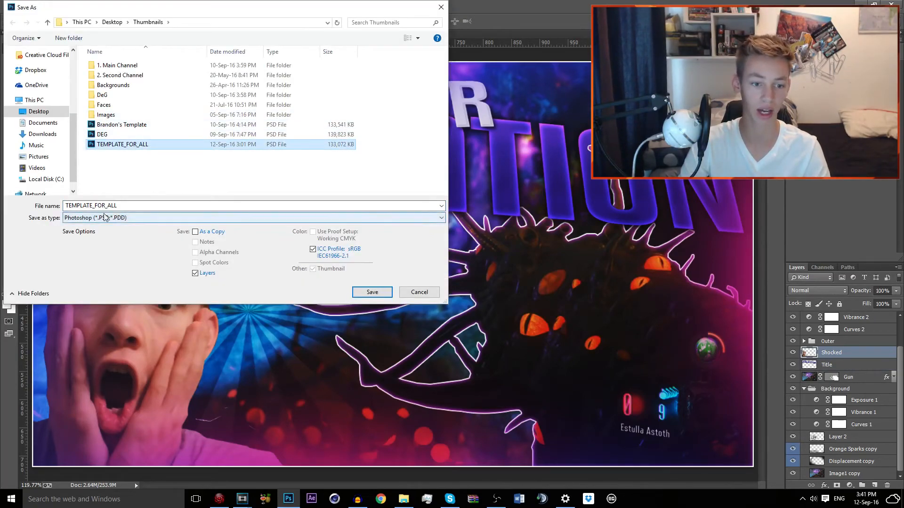
click(420, 292)
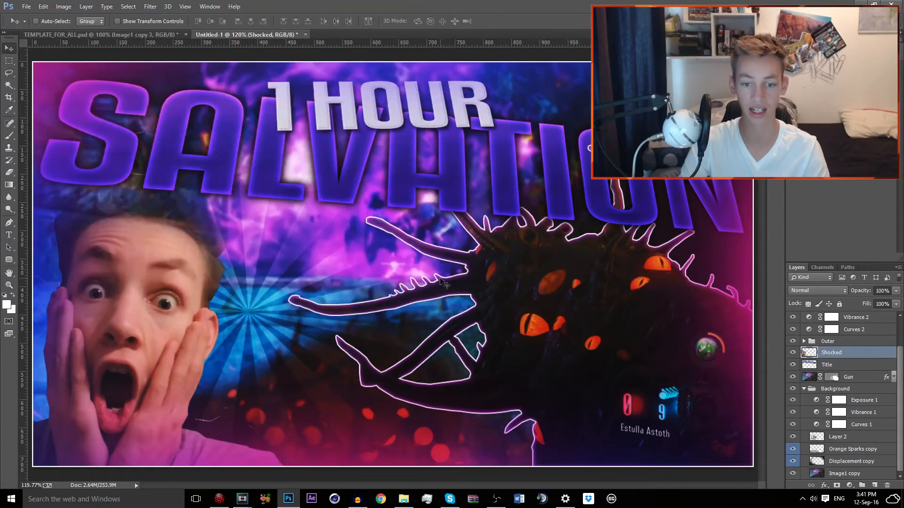
Step: Export the thumbnail for web as a PNG-24 image named 1 on the Desktop
click(26, 7)
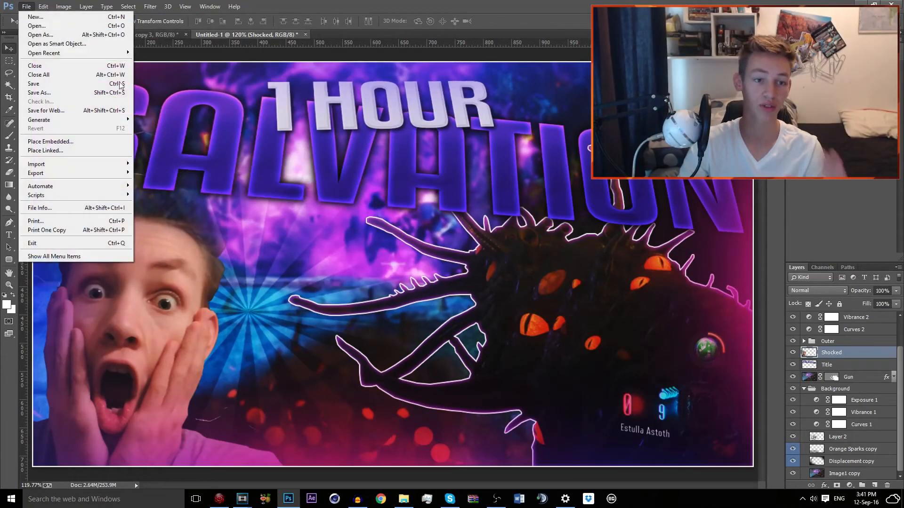
click(91, 110)
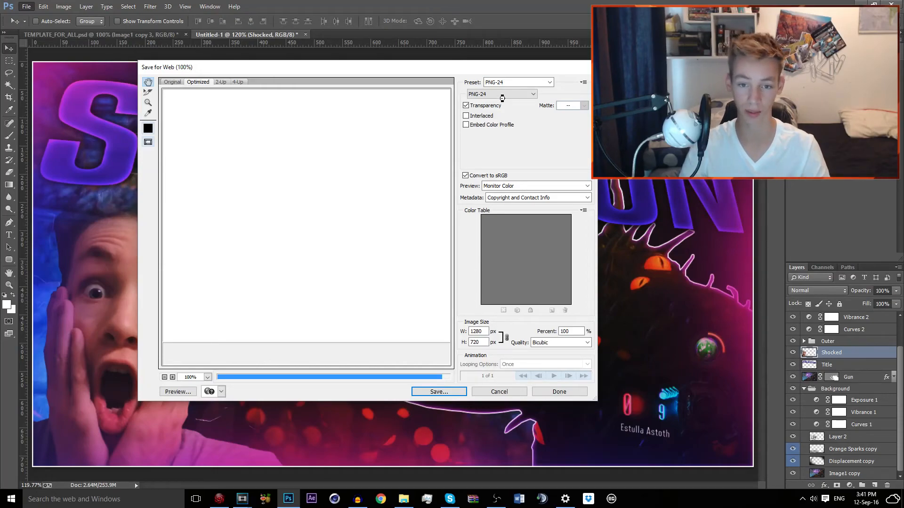
click(456, 392)
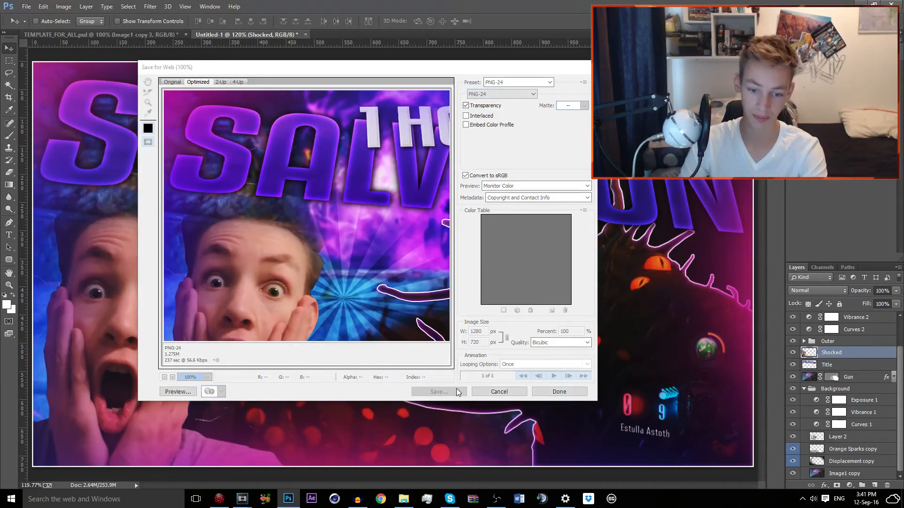
click(165, 148)
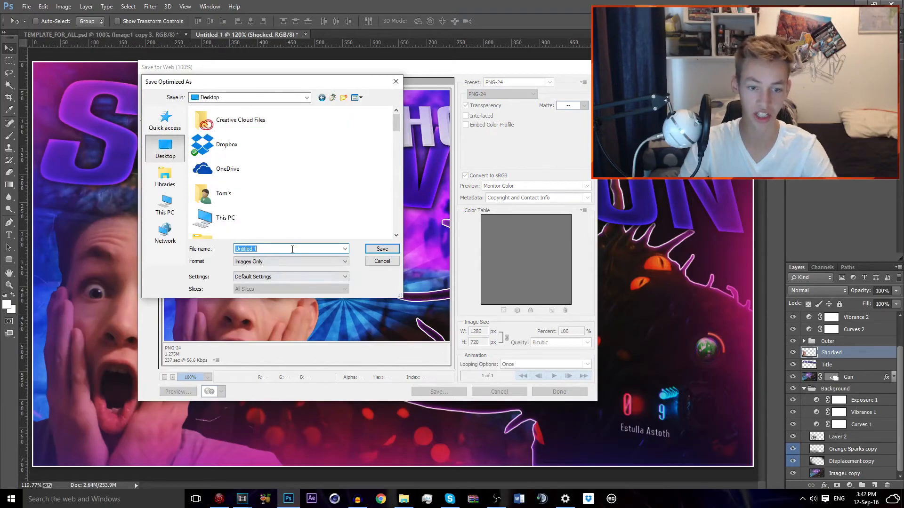
text(1)
key(Return)
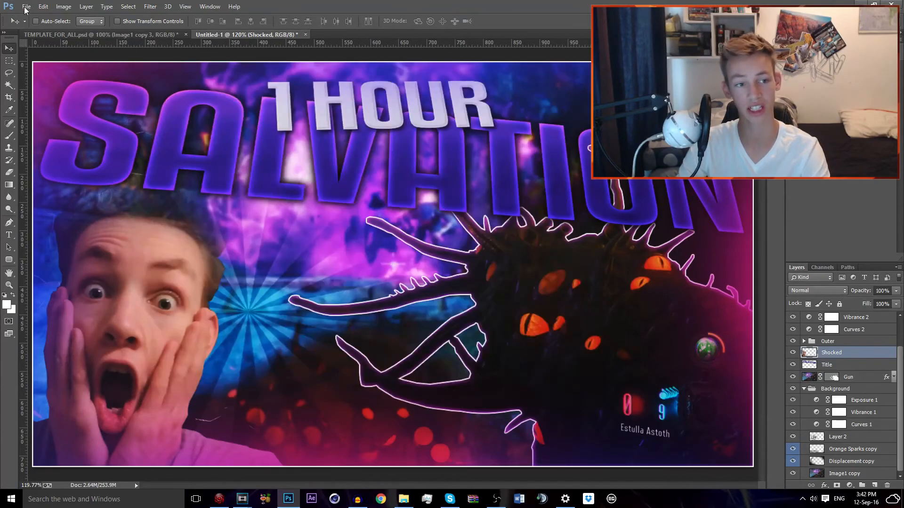
Step: Start saving the document, choosing the Desktop as location and 2 as the file name
click(27, 6)
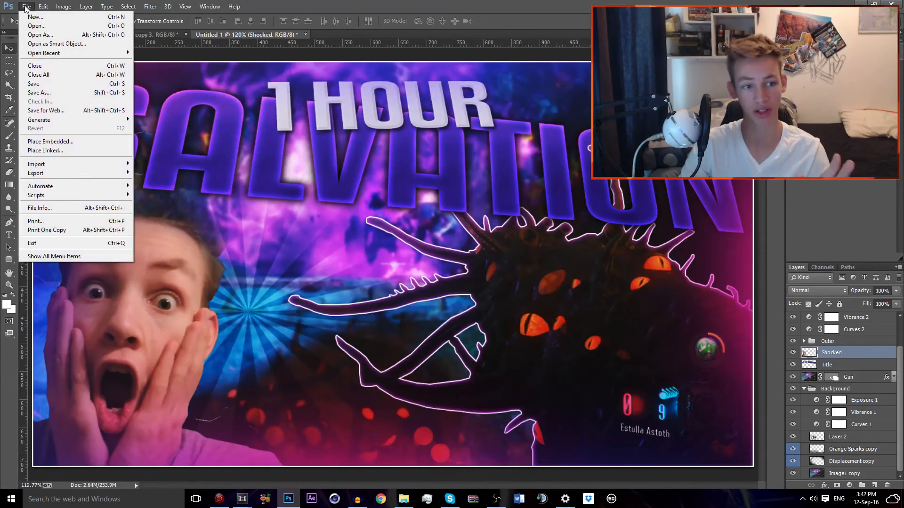
click(51, 86)
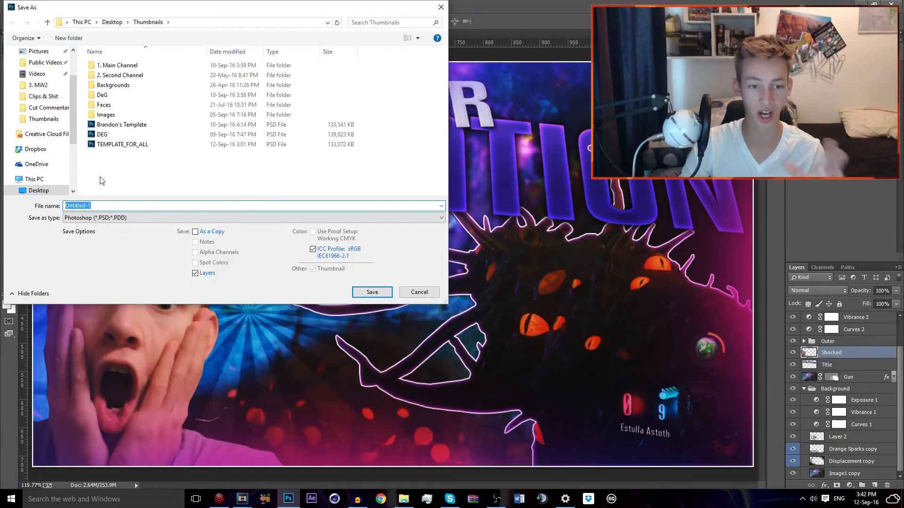
scroll(43, 118, up, 2)
scroll(42, 118, down, 3)
click(38, 157)
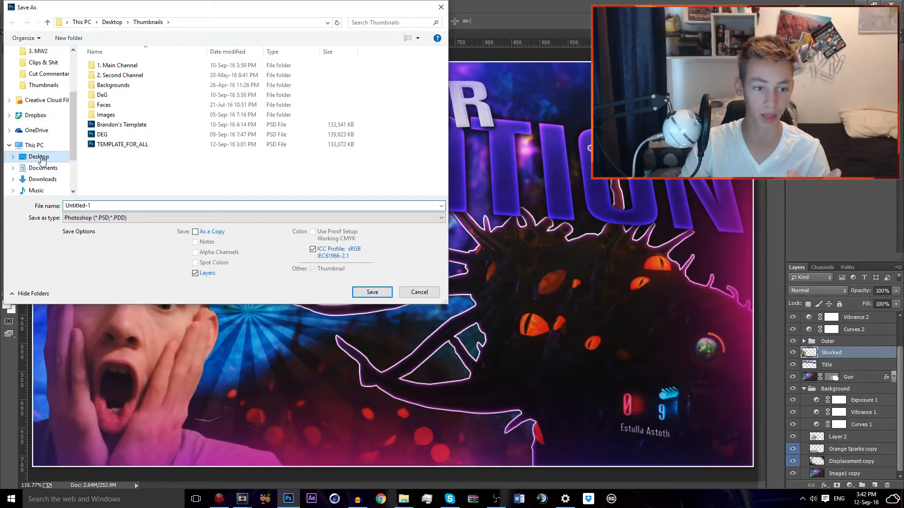
text(2)
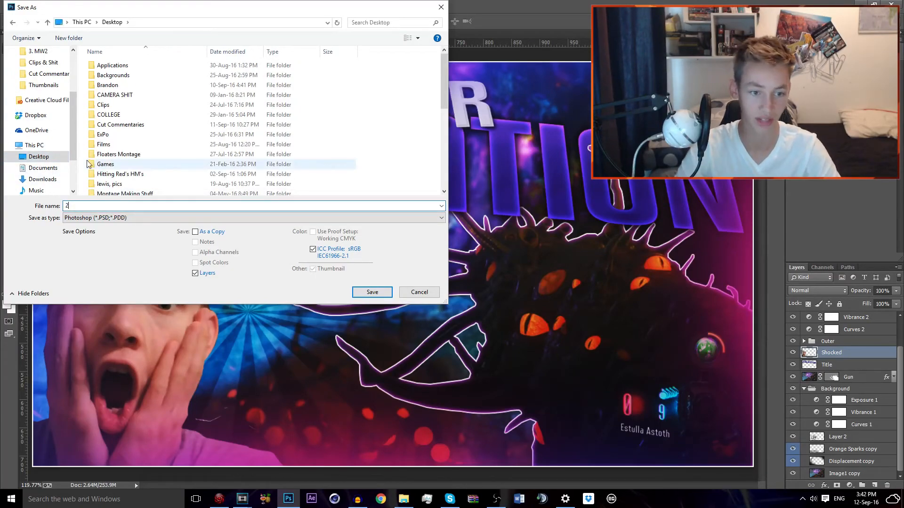
Step: Set the file format to JPEG and save it at quality 12 (Maximum), Progressive with 3 scans
click(107, 218)
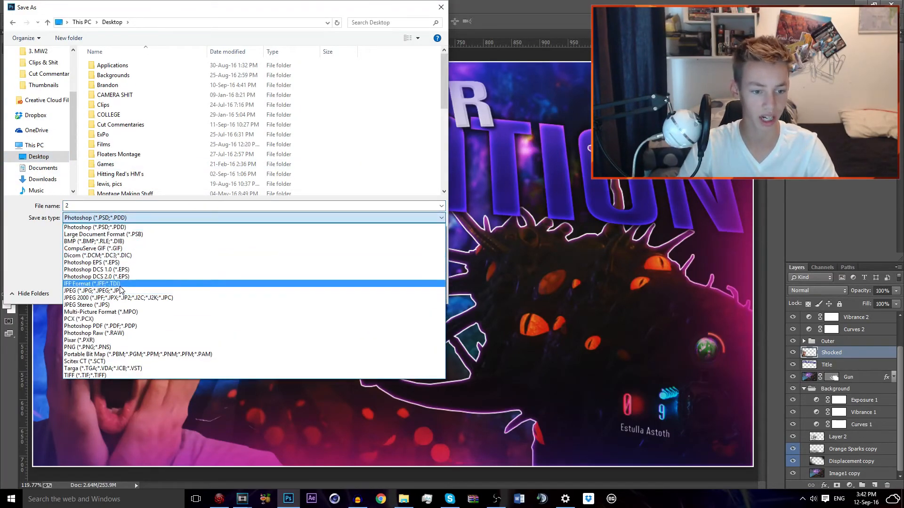
click(113, 285)
click(127, 218)
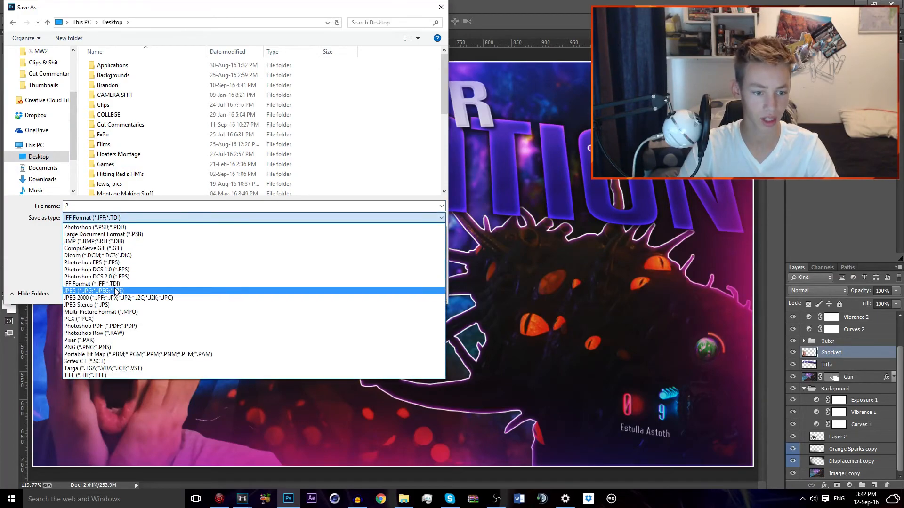
click(382, 288)
click(379, 294)
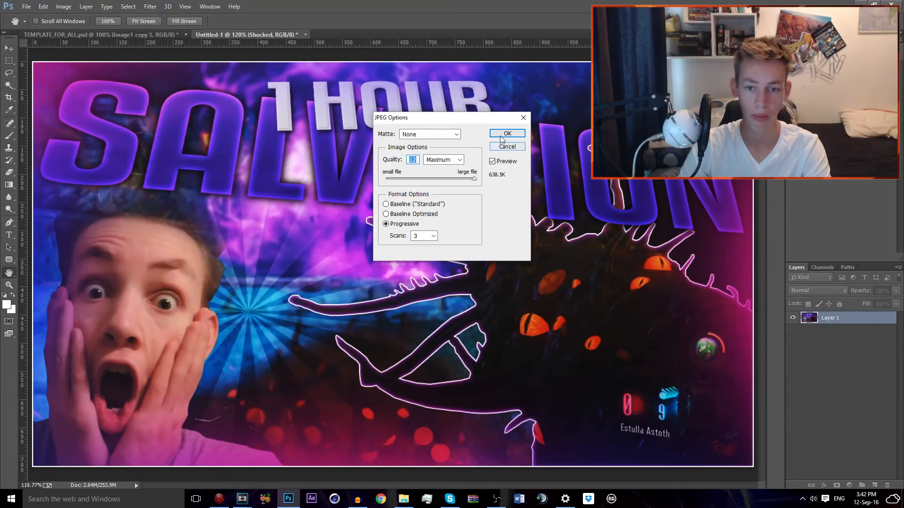
click(507, 135)
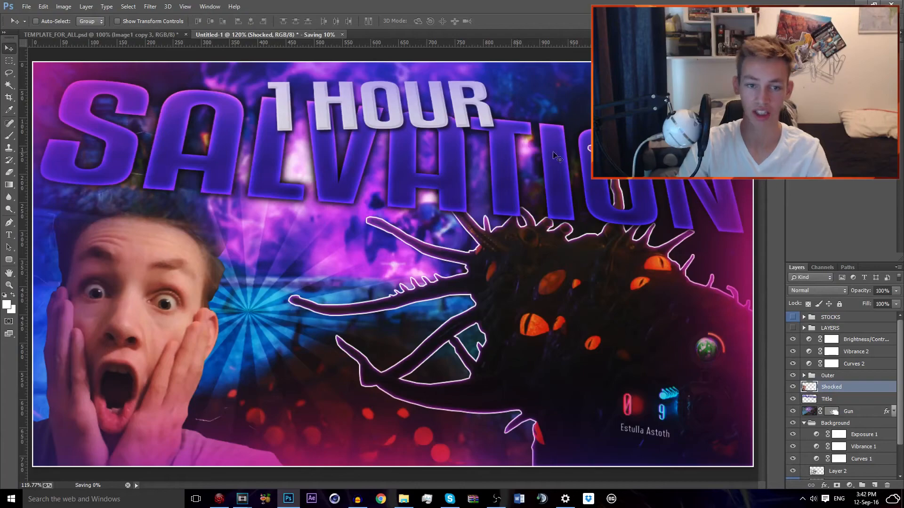
Step: Switch to the Windows desktop and compare the file sizes of images 1 and 2 in their properties
click(872, 2)
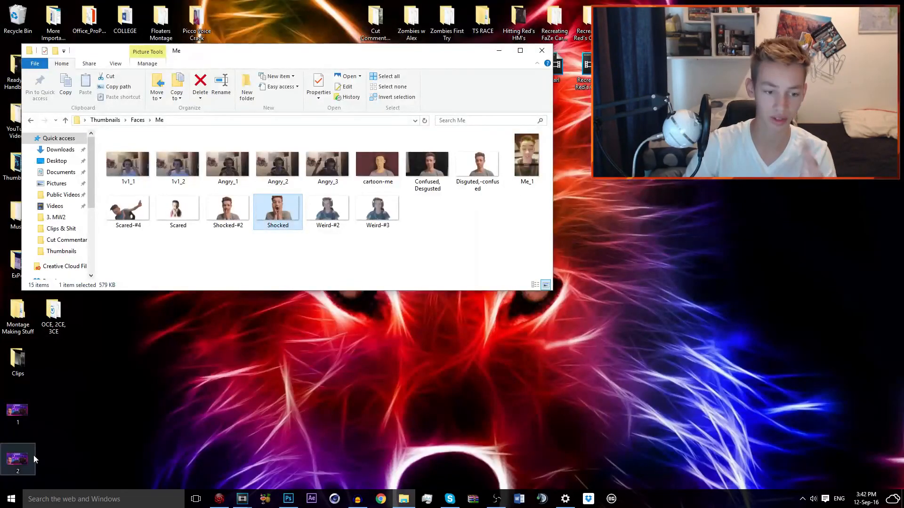
right_click(24, 408)
click(74, 400)
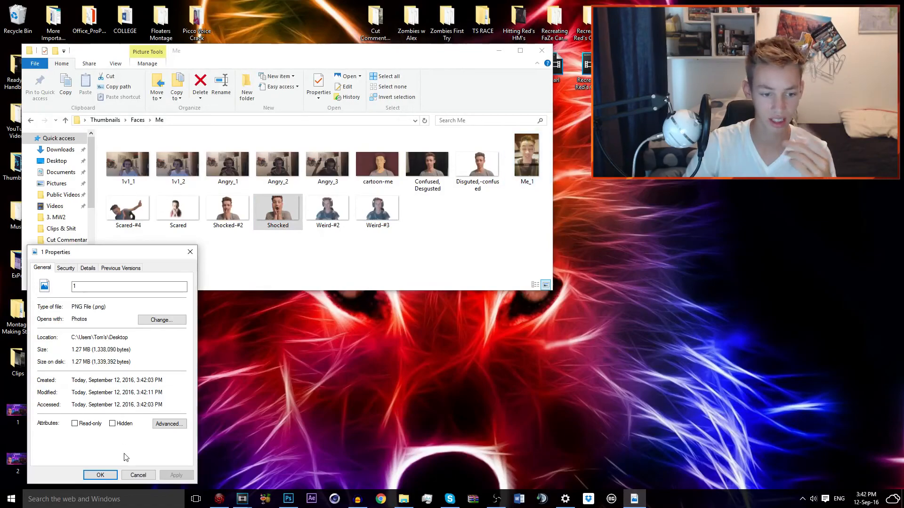
click(138, 474)
right_click(30, 457)
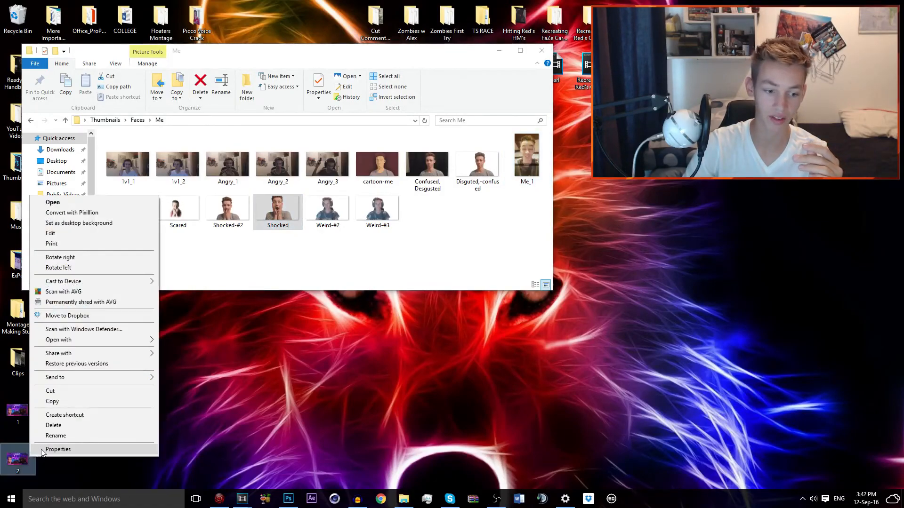
click(41, 450)
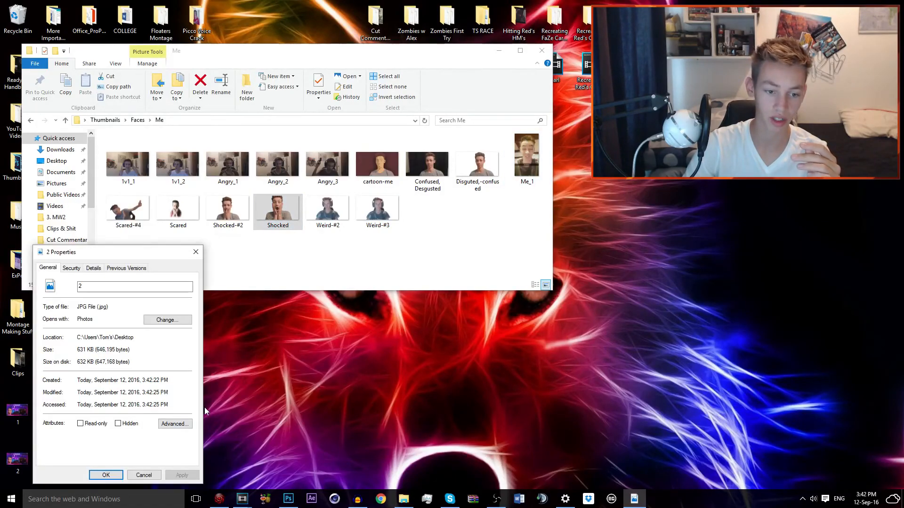
click(144, 475)
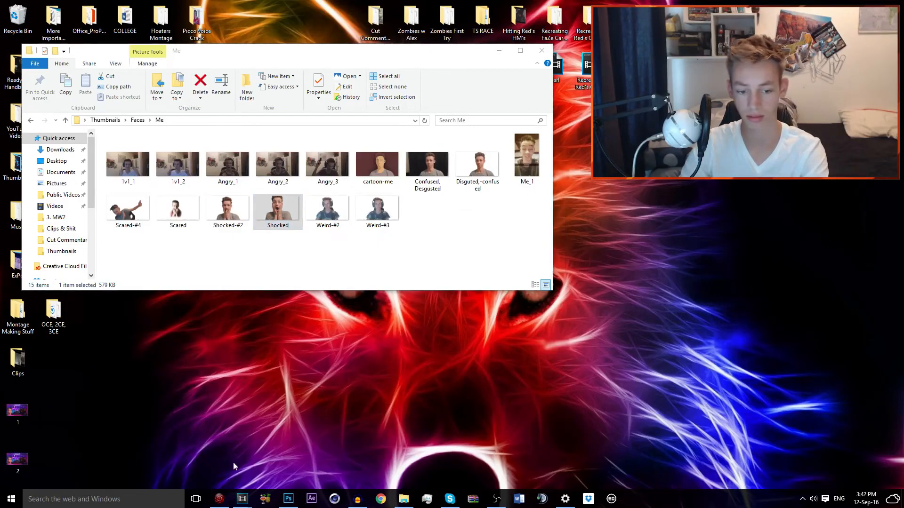
Step: Return to Photoshop and export the thumbnail for web as a PNG-24 named 1 hour edit on the Desktop
click(288, 499)
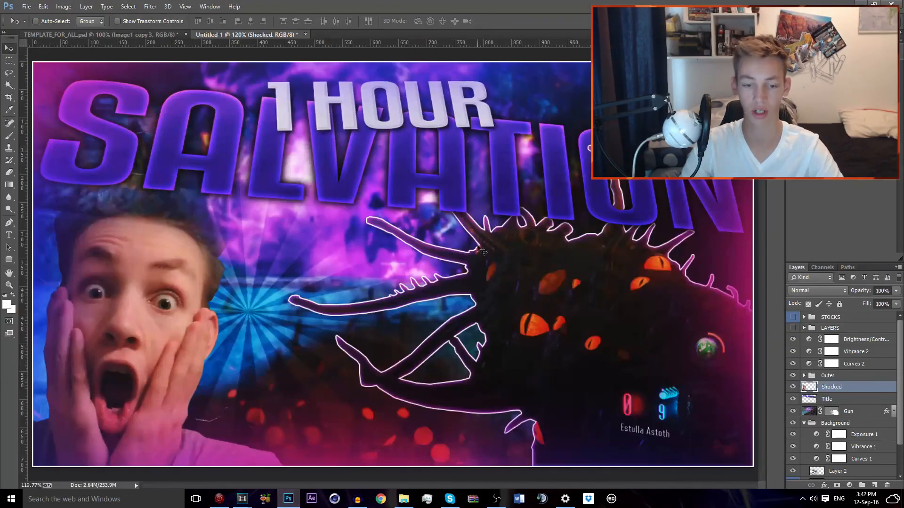
click(27, 8)
click(47, 111)
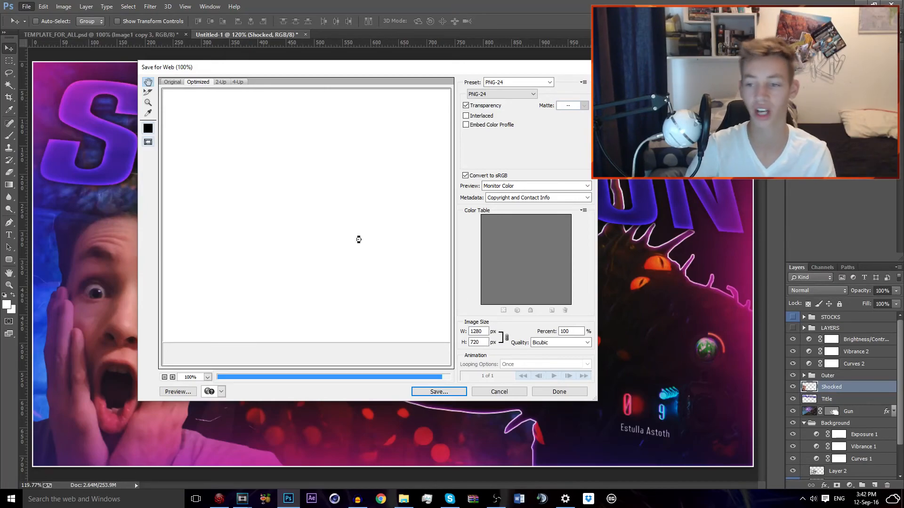
key(Return)
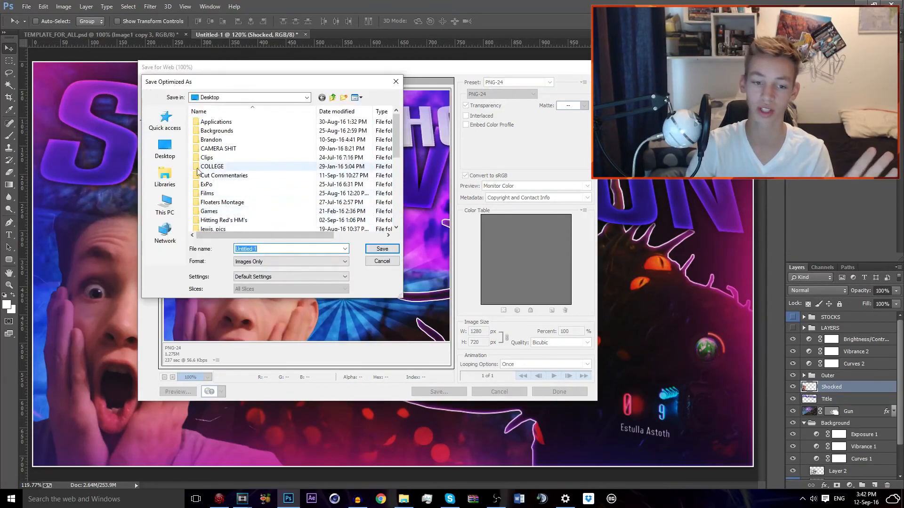
click(165, 148)
text(1 hou)
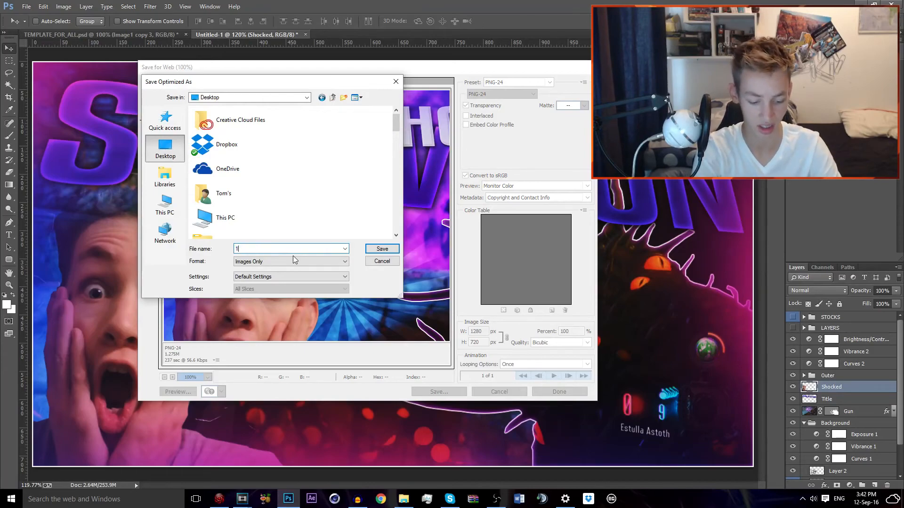
text(r edit)
key(Return)
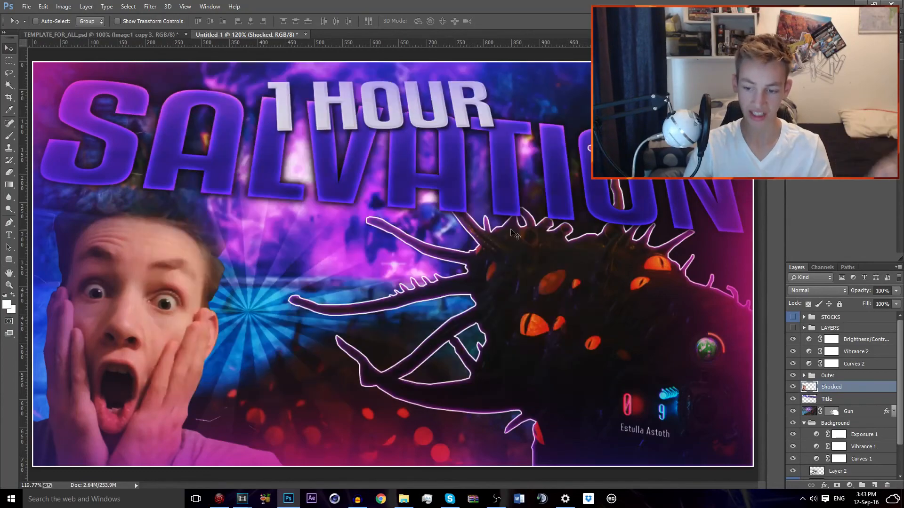
Step: Add a text layer reading nhfdg above the Title layer, over the 1 HOUR text
click(827, 400)
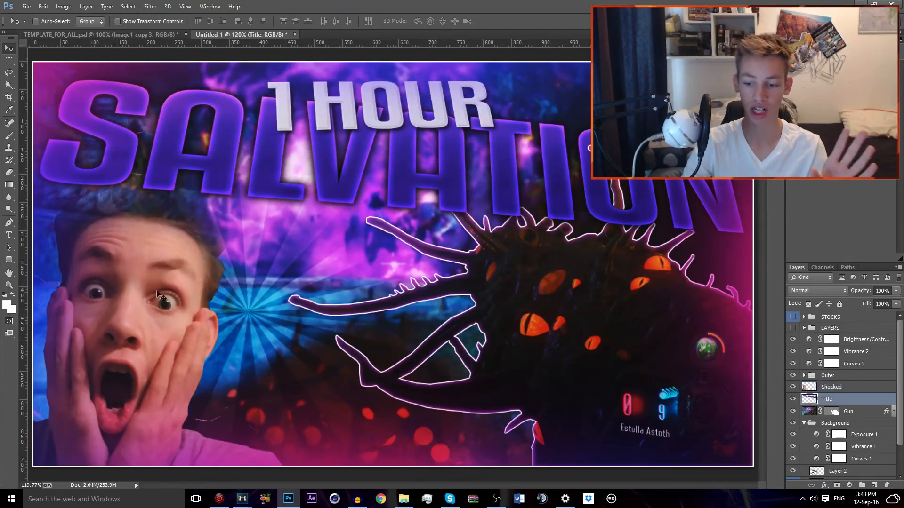
click(9, 239)
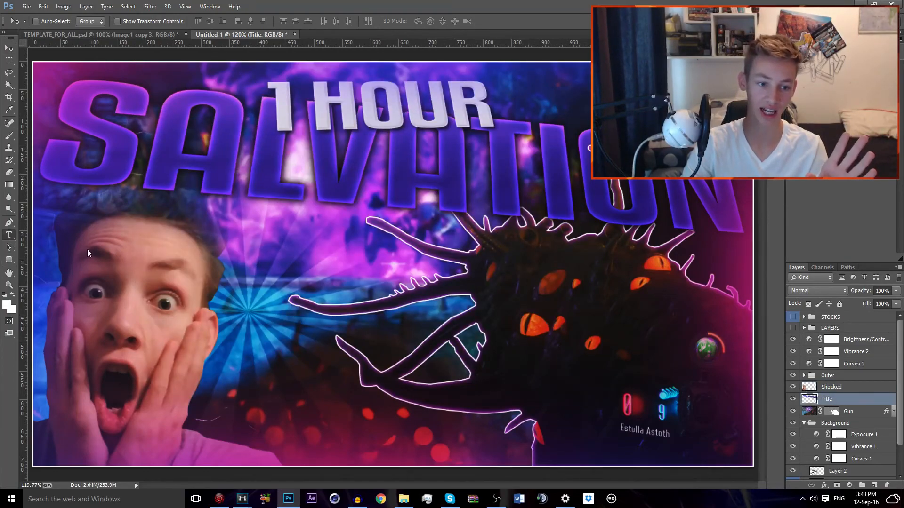
click(264, 136)
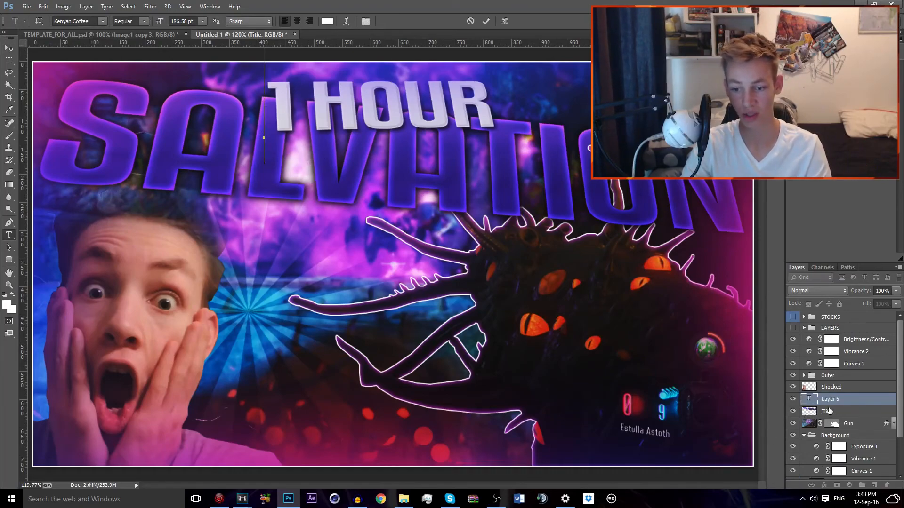
text(nhfdg)
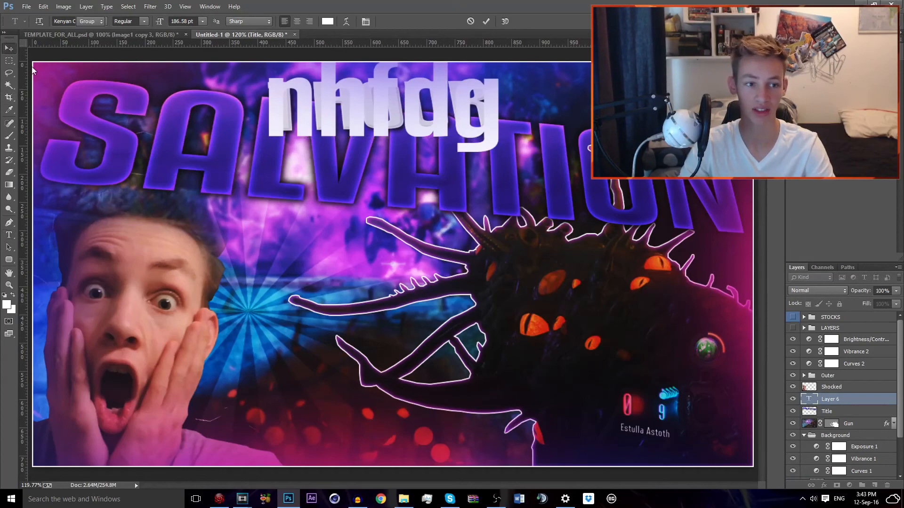
Step: Commit the nhfdg text and delete the Title layer beneath it
click(8, 48)
click(831, 412)
key(Delete)
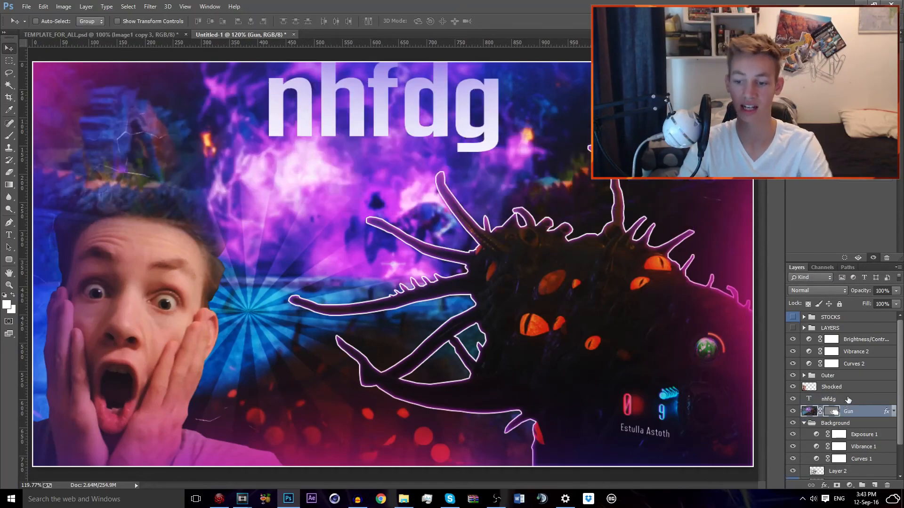
Step: Undo the deletion of the Title layer and the addition of the nhfdg text layer
key(ctrl+alt+z)
key(ctrl+alt+z)
key(ctrl+alt+z)
key(ctrl+alt+z)
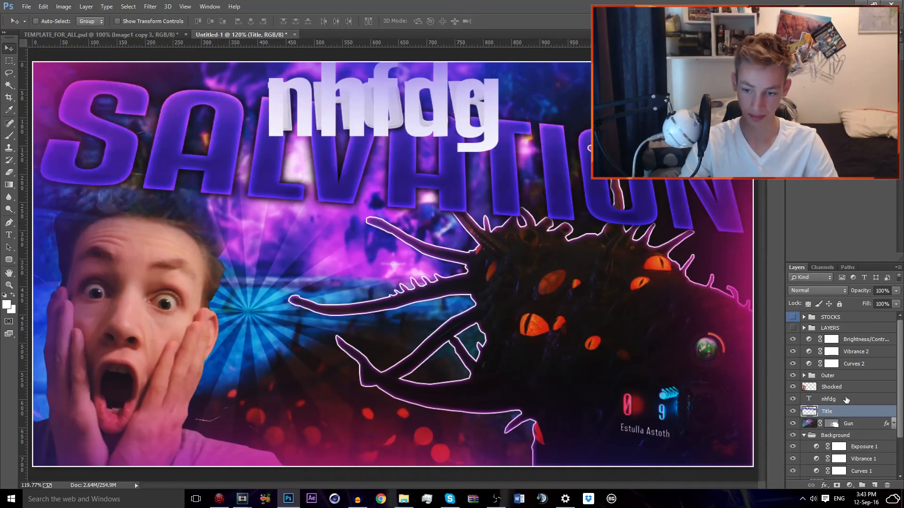
Step: Switch to the TEMPLATE_FOR_ALL.psd document, expand the Text FX group and make it visible to examine its styled sample text
click(63, 35)
scroll(830, 424, down, 1)
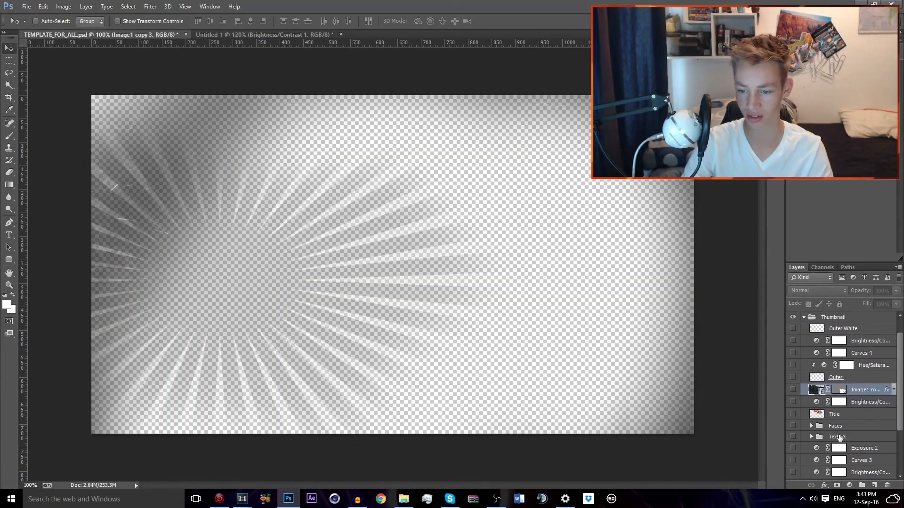
click(842, 438)
scroll(843, 440, down, 1)
click(811, 426)
click(793, 426)
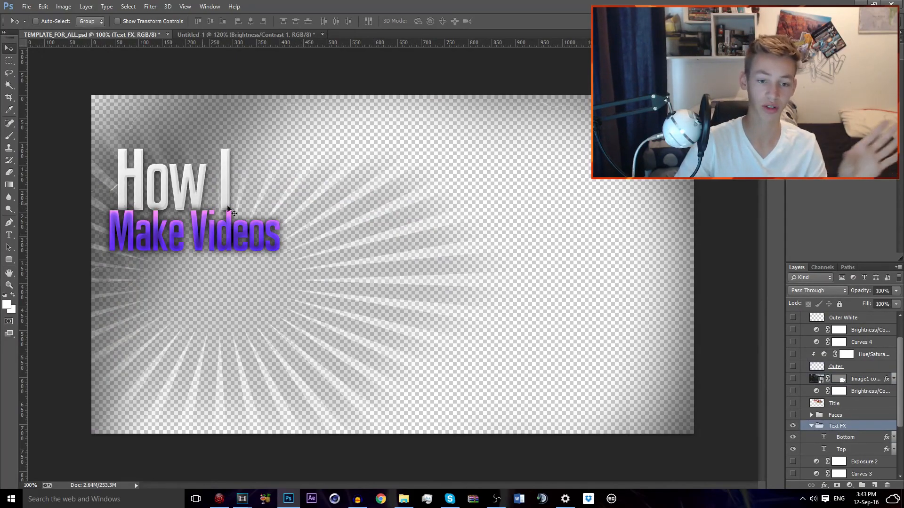
Step: Try the Top text layer's effects on the template's Title layer, preview that layer, and undo the changes
scroll(833, 409, up, 3)
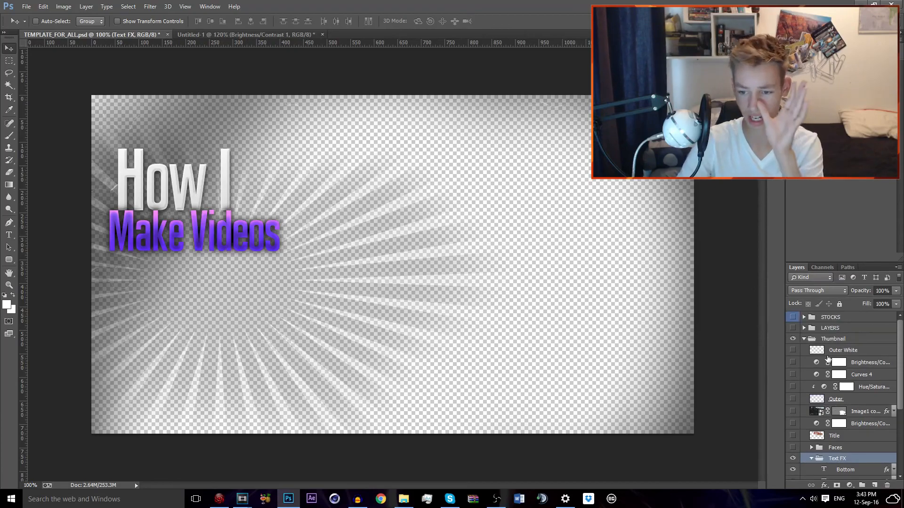
click(804, 328)
click(807, 339)
click(810, 339)
scroll(824, 410, down, 4)
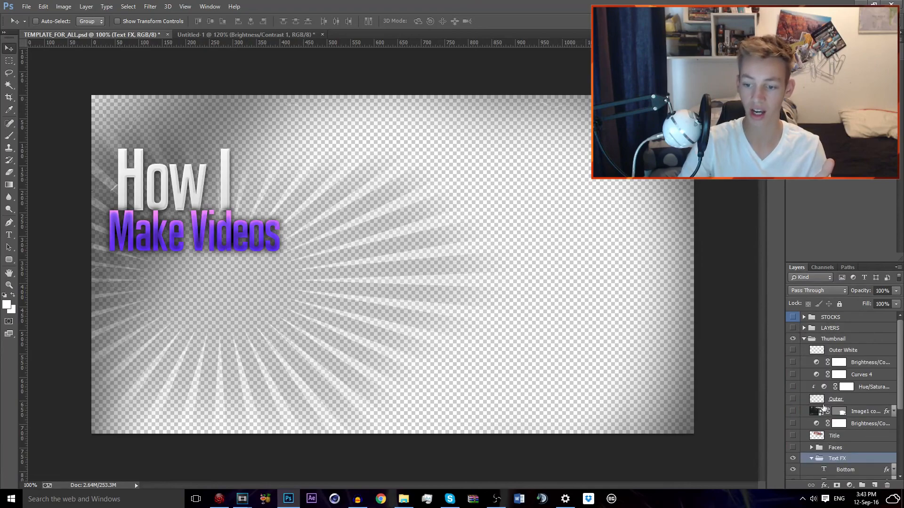
drag(887, 460, 879, 416)
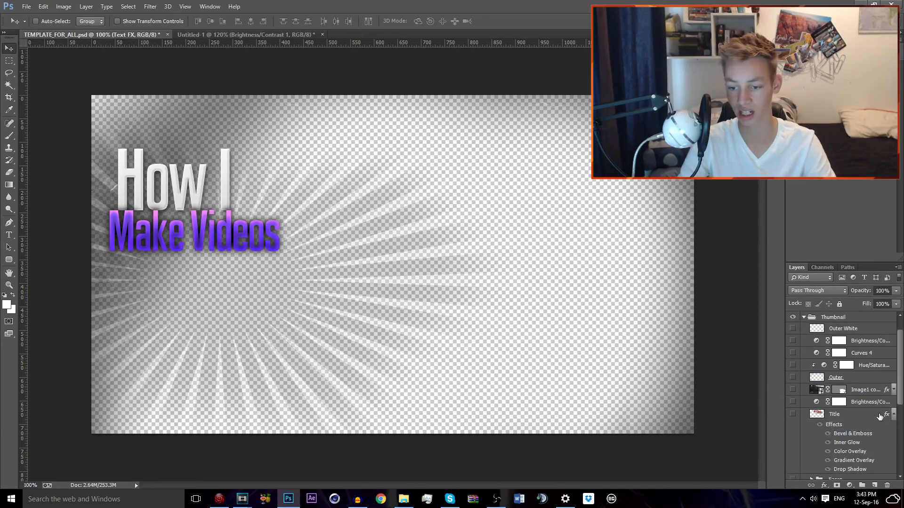
click(793, 414)
key(ctrl+z)
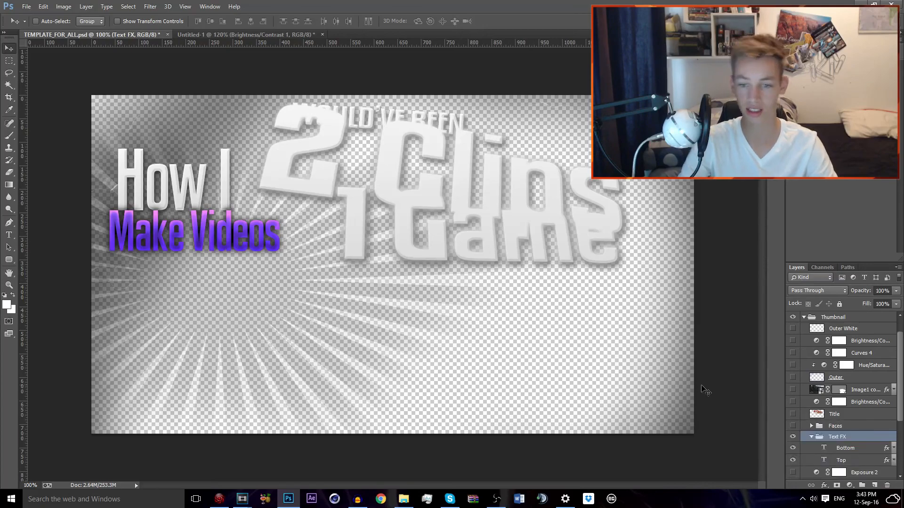
Step: Hide the Text FX group in the template and collapse the Thumbnail group
click(792, 436)
click(811, 436)
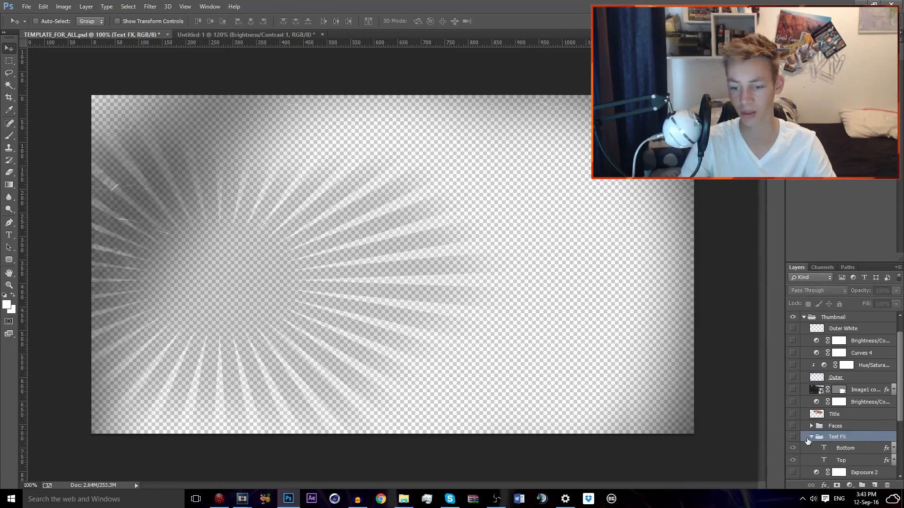
scroll(828, 400, up, 1)
click(805, 339)
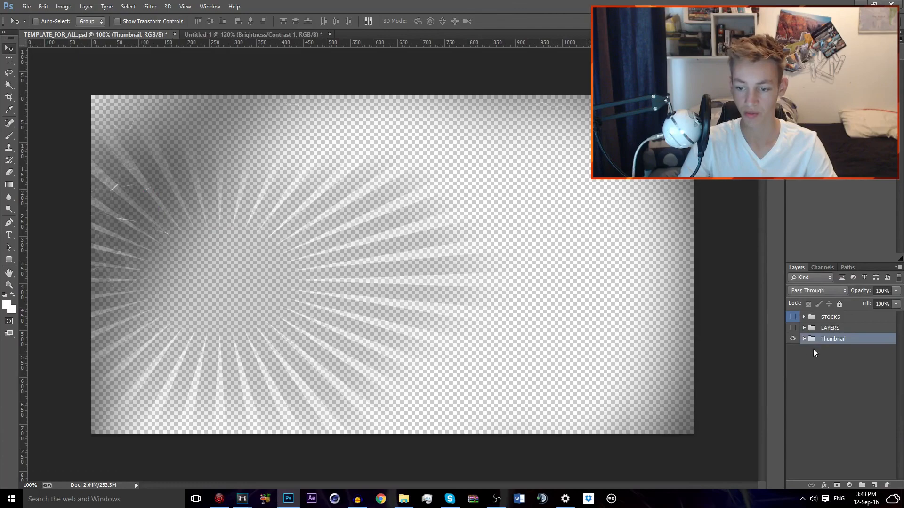
Step: In the Untitled-1 document, collapse the Background group and group all layers from Background up to Brightness/Contrast as THUMBNAIL
click(300, 34)
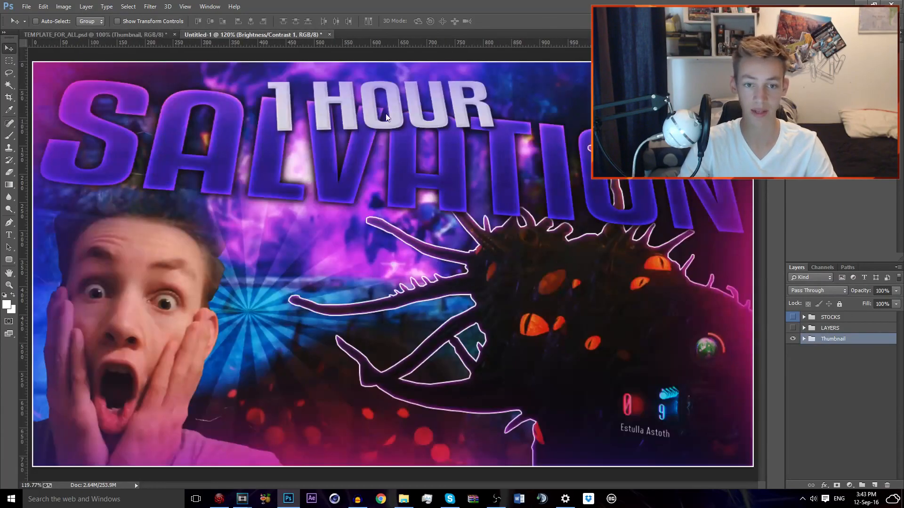
scroll(836, 353, down, 3)
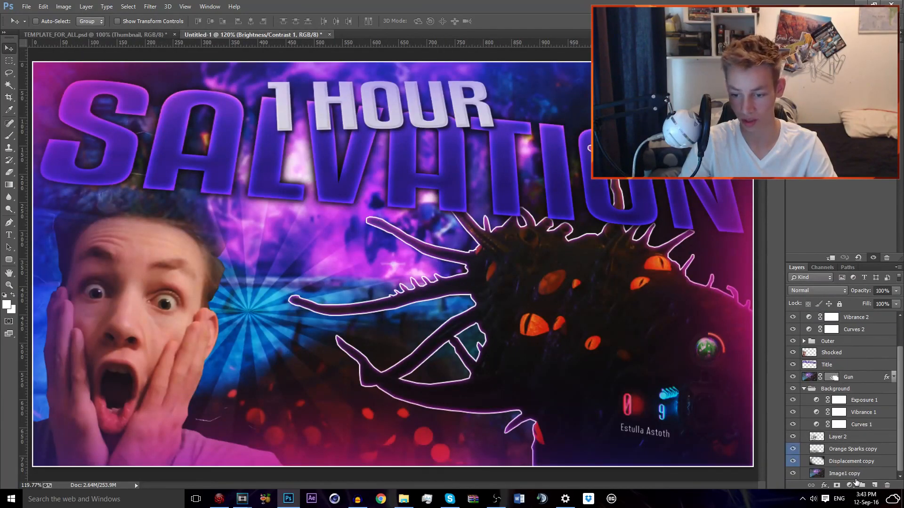
click(803, 393)
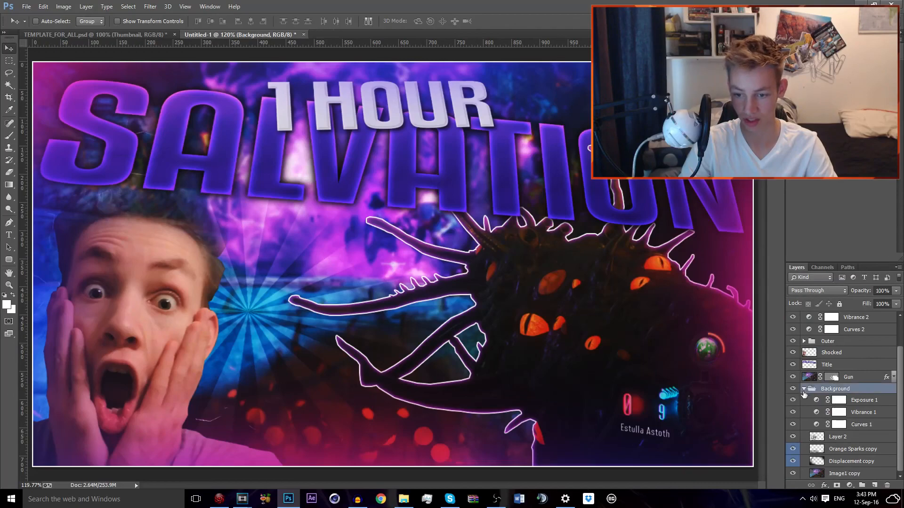
click(804, 390)
shift+click(847, 341)
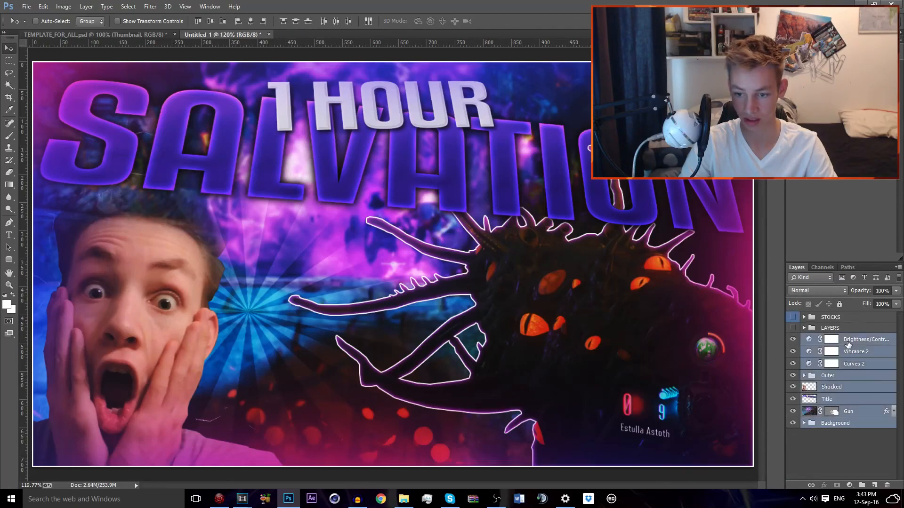
key(ctrl+g)
double_click(834, 340)
text(THUMBNAIL)
key(Return)
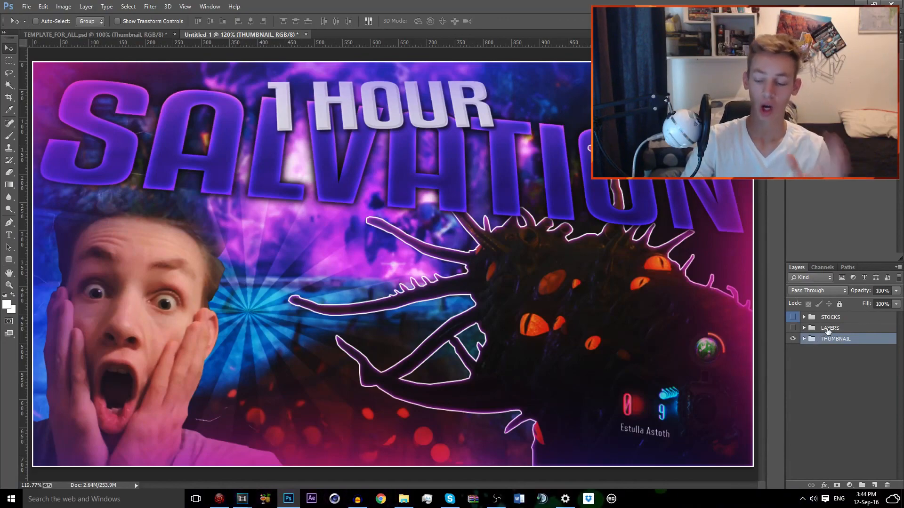
Step: Select the STOCKS group
click(848, 318)
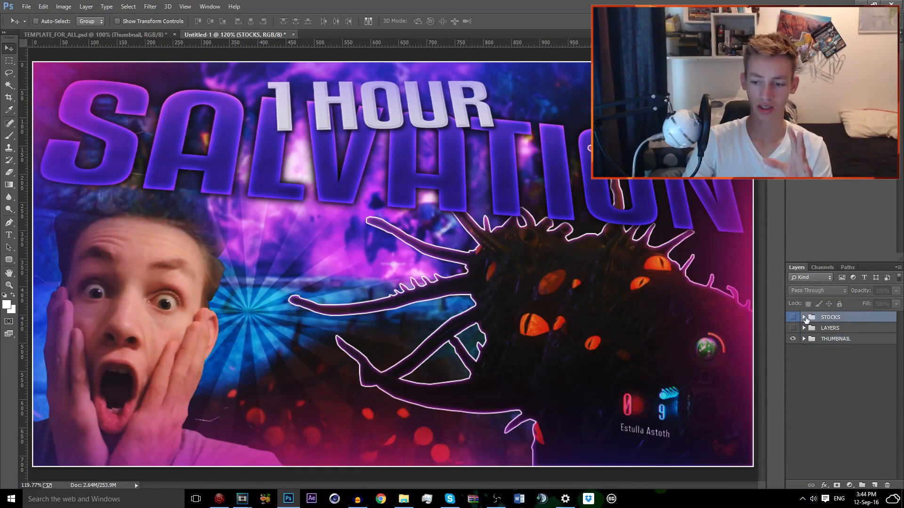